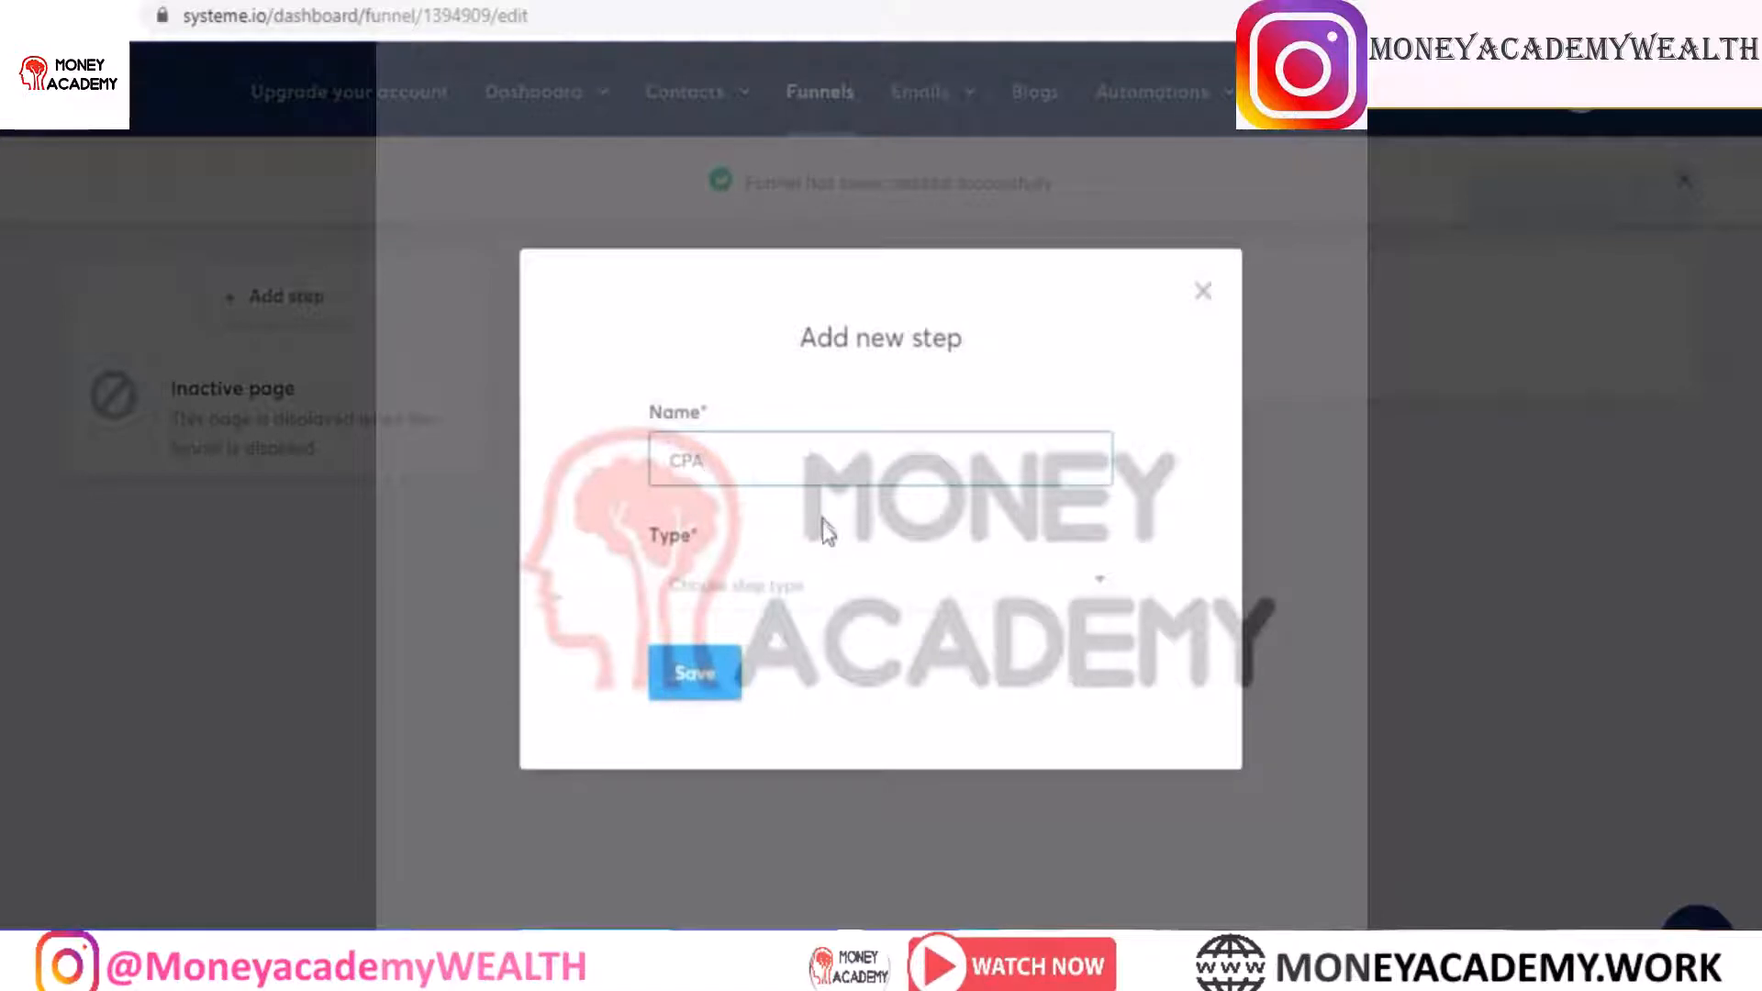
Step: Set the new CPA funnel step's type to Sales page and save the step
left_click(840, 595)
key("Down")
key("Down")
key("Down")
key("Down")
key("Down")
key("Down")
key("Down")
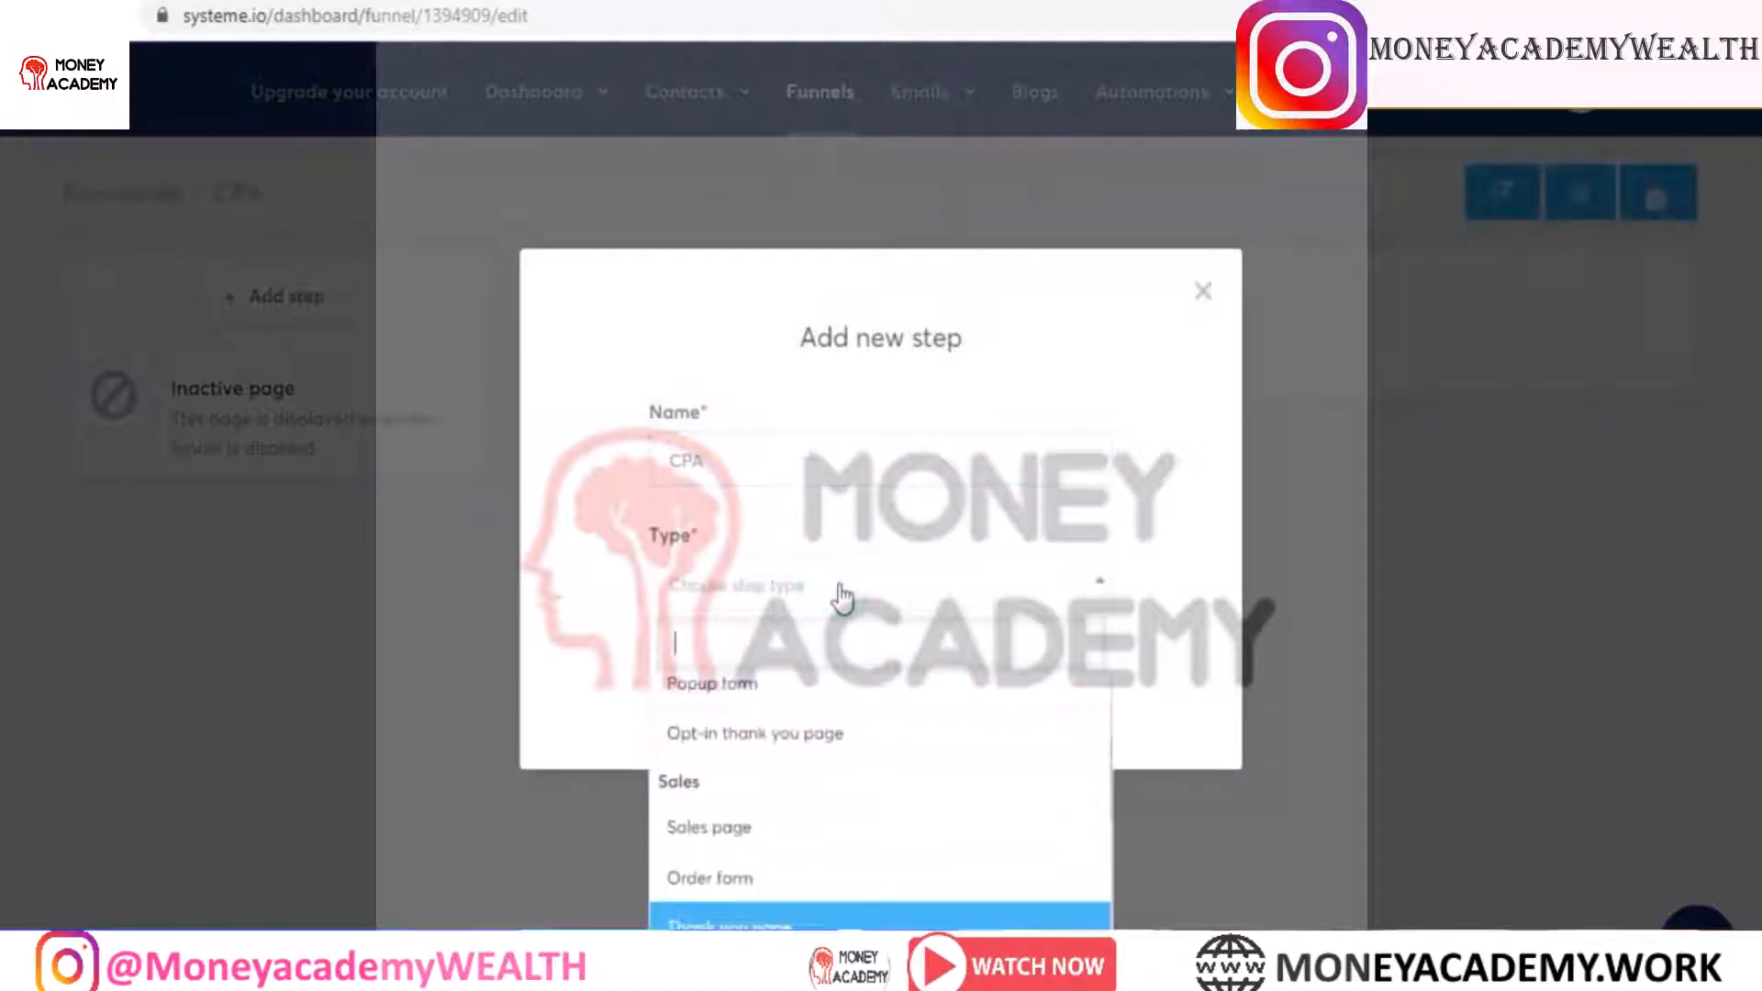
left_click(771, 830)
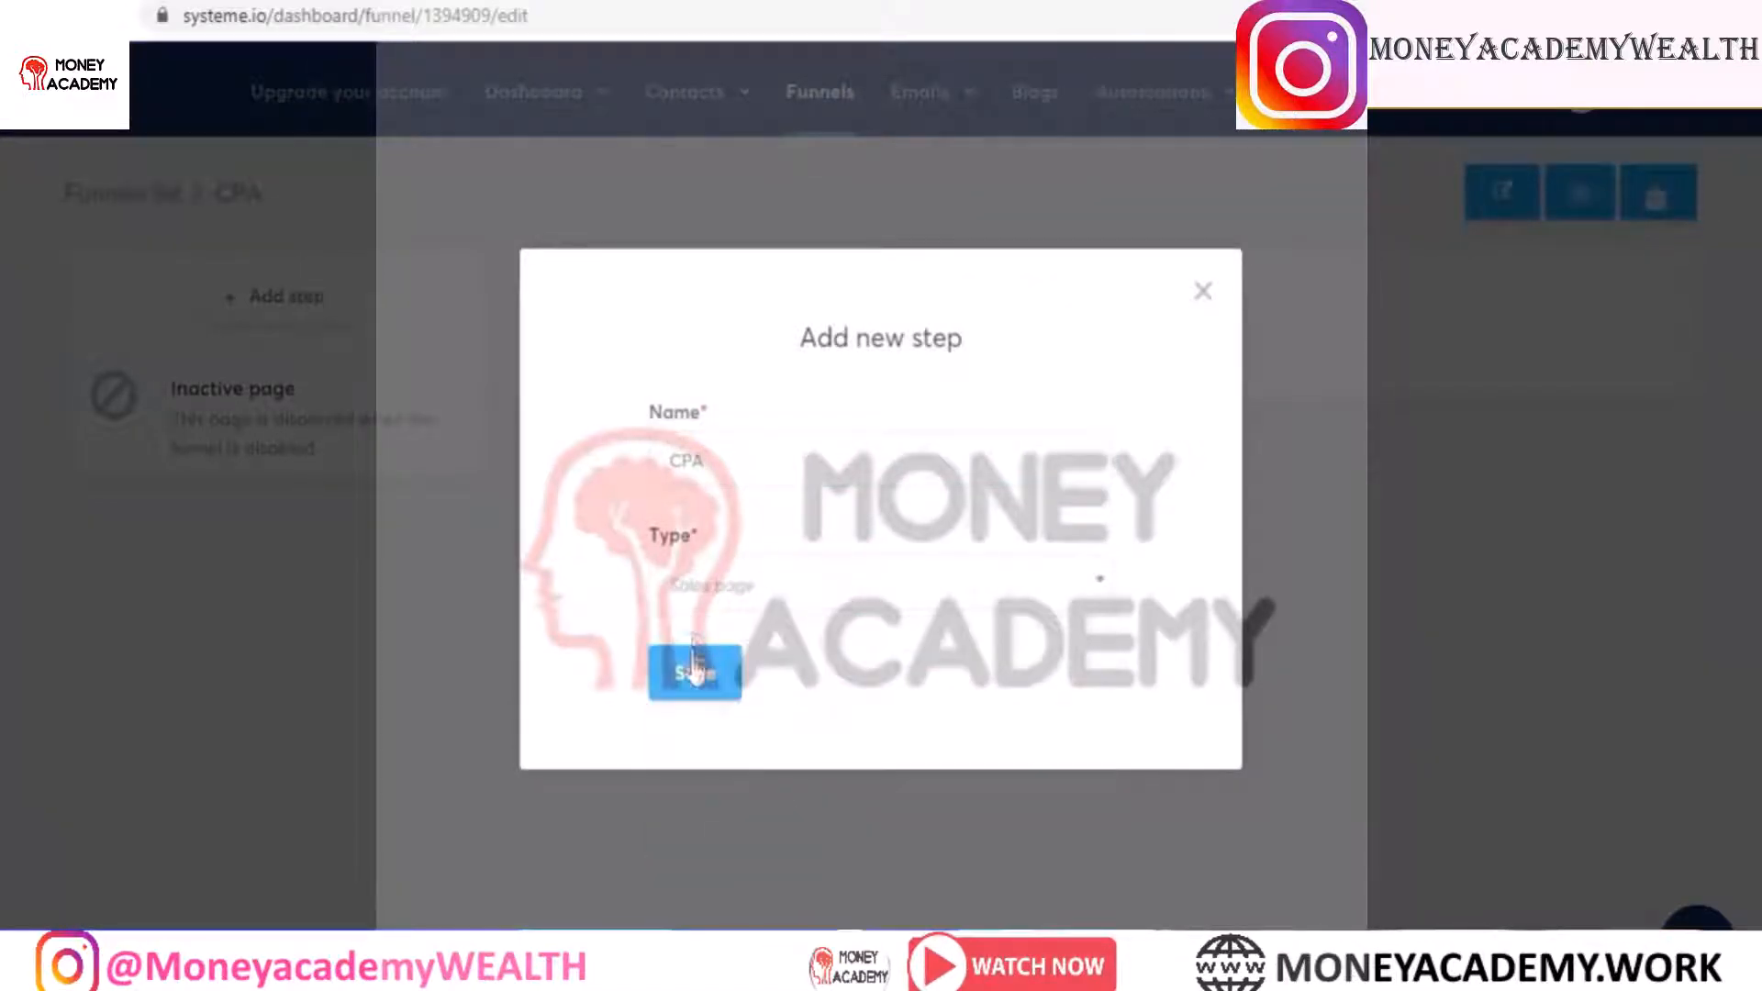
left_click(694, 671)
Step: Choose the "How To Get [Desired Outcome] By Doing [Activity]" template for the CPA sales page and open it in the page editor
scroll(2, 147, "down", 4)
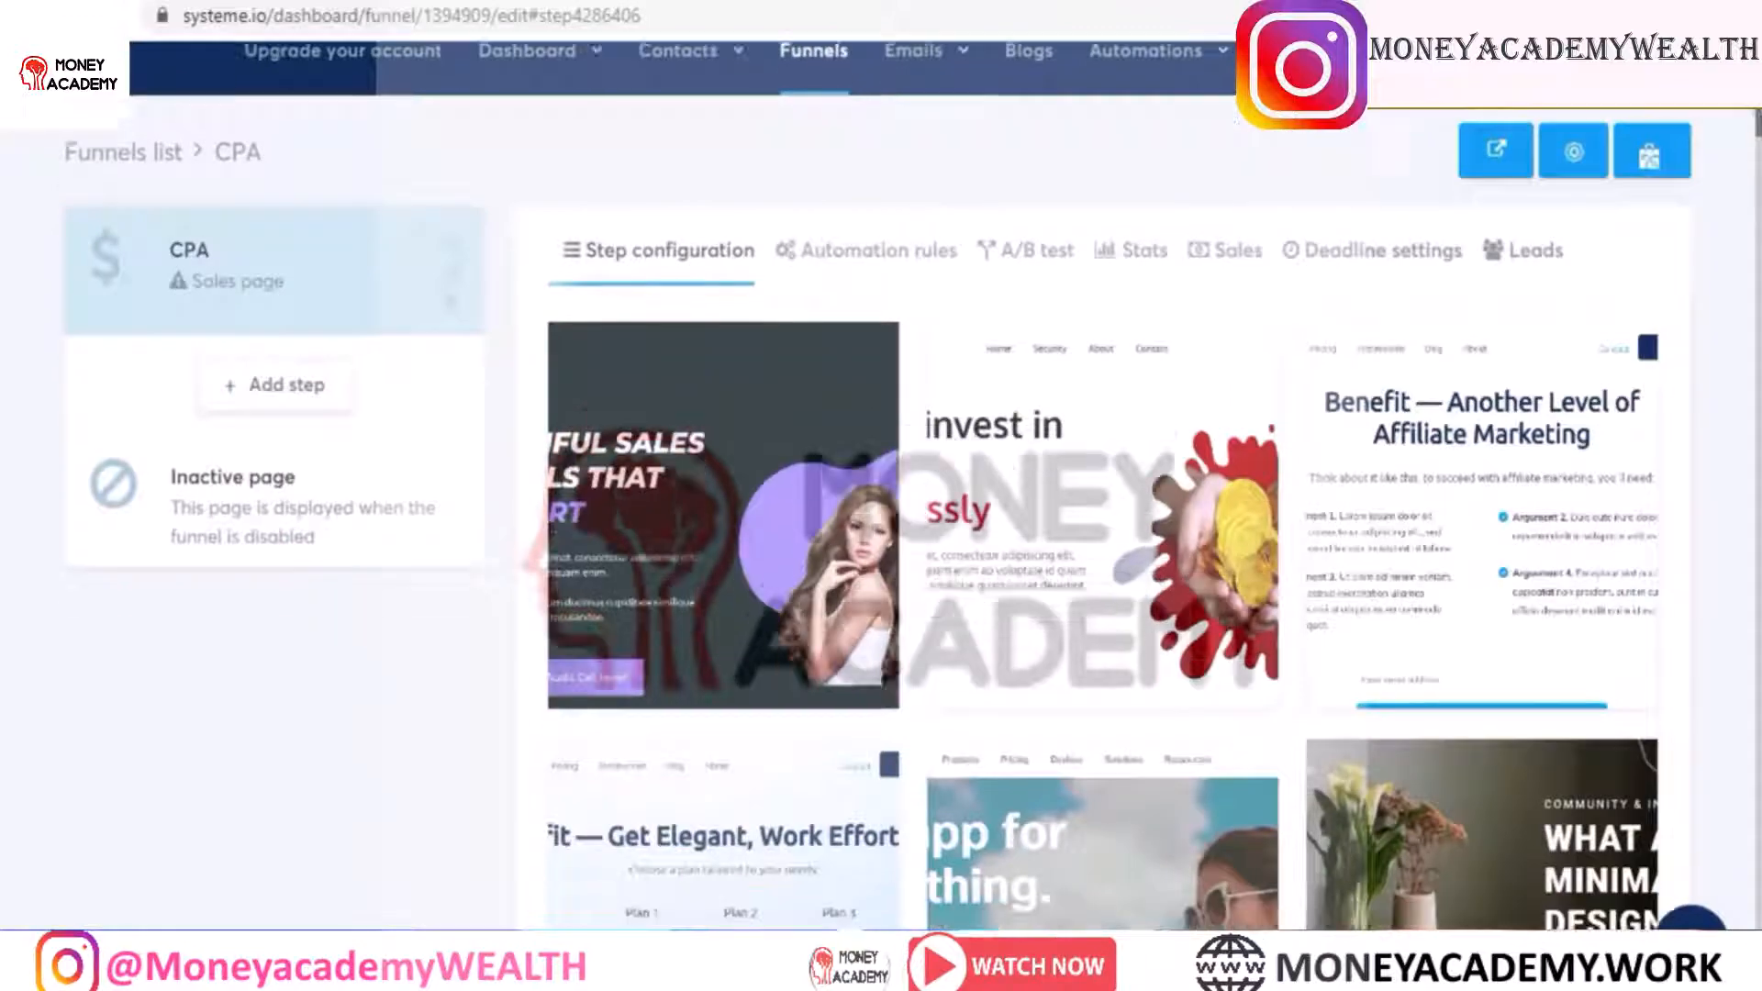
left_click_drag(1755, 142, 1755, 341)
mouse_move(1005, 500)
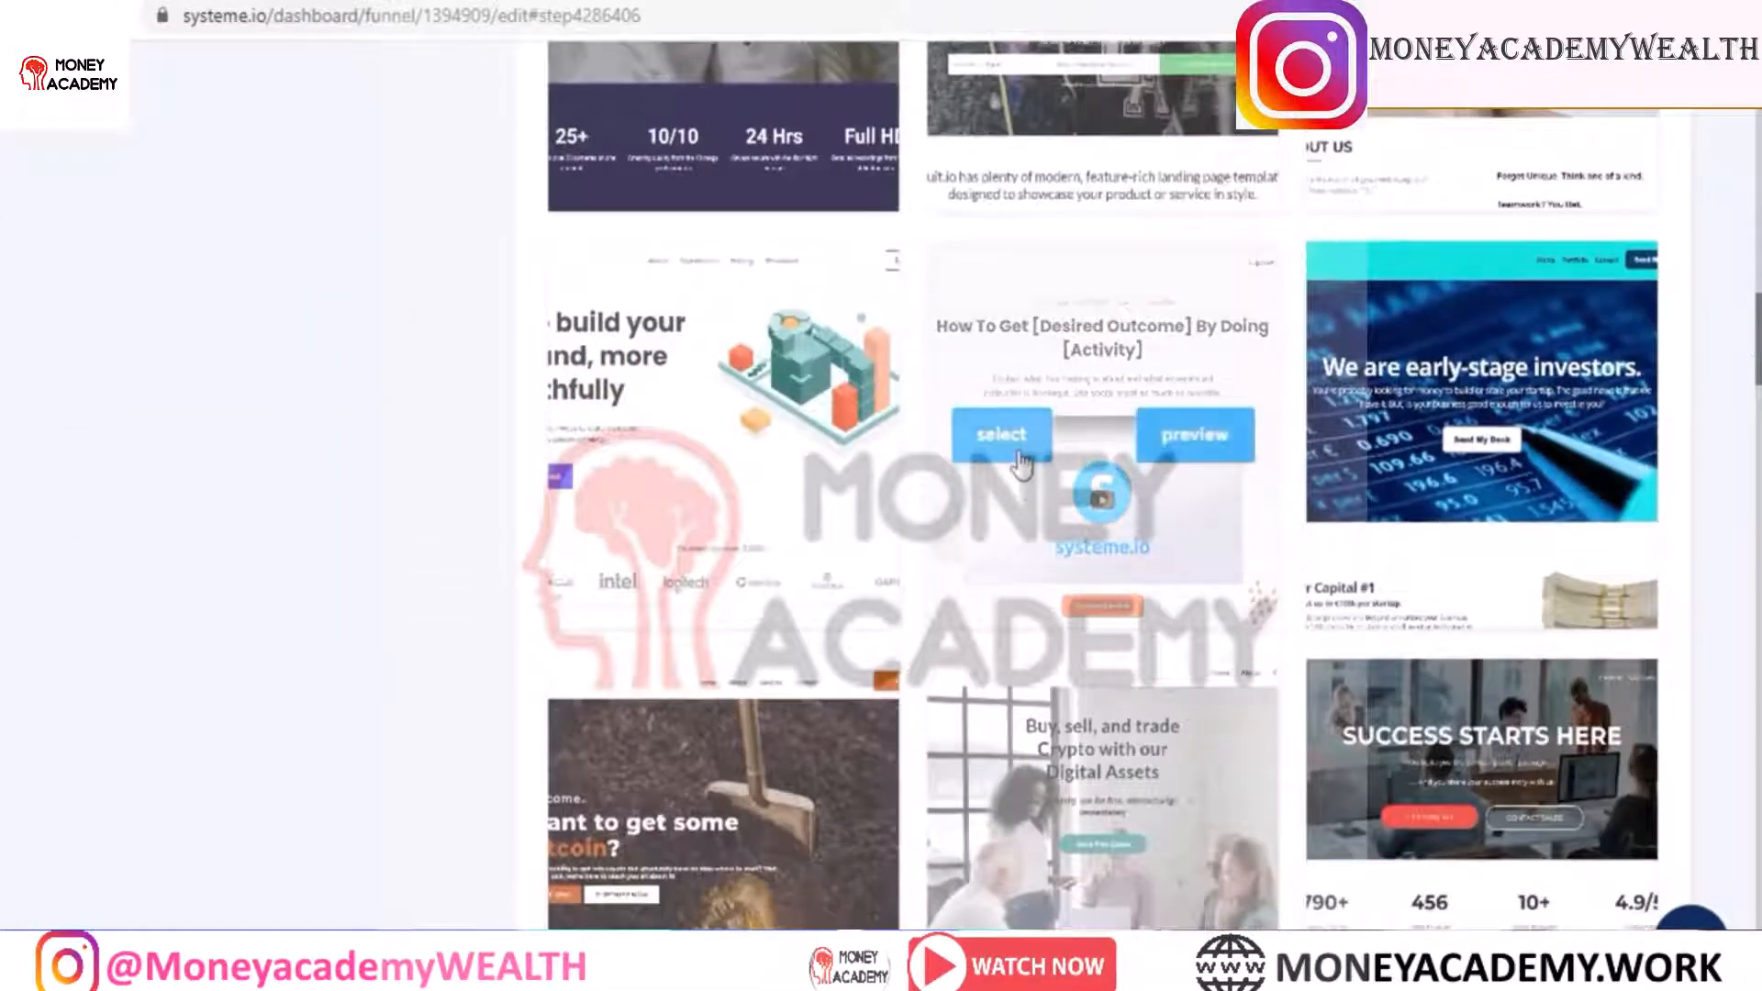
left_click(1021, 463)
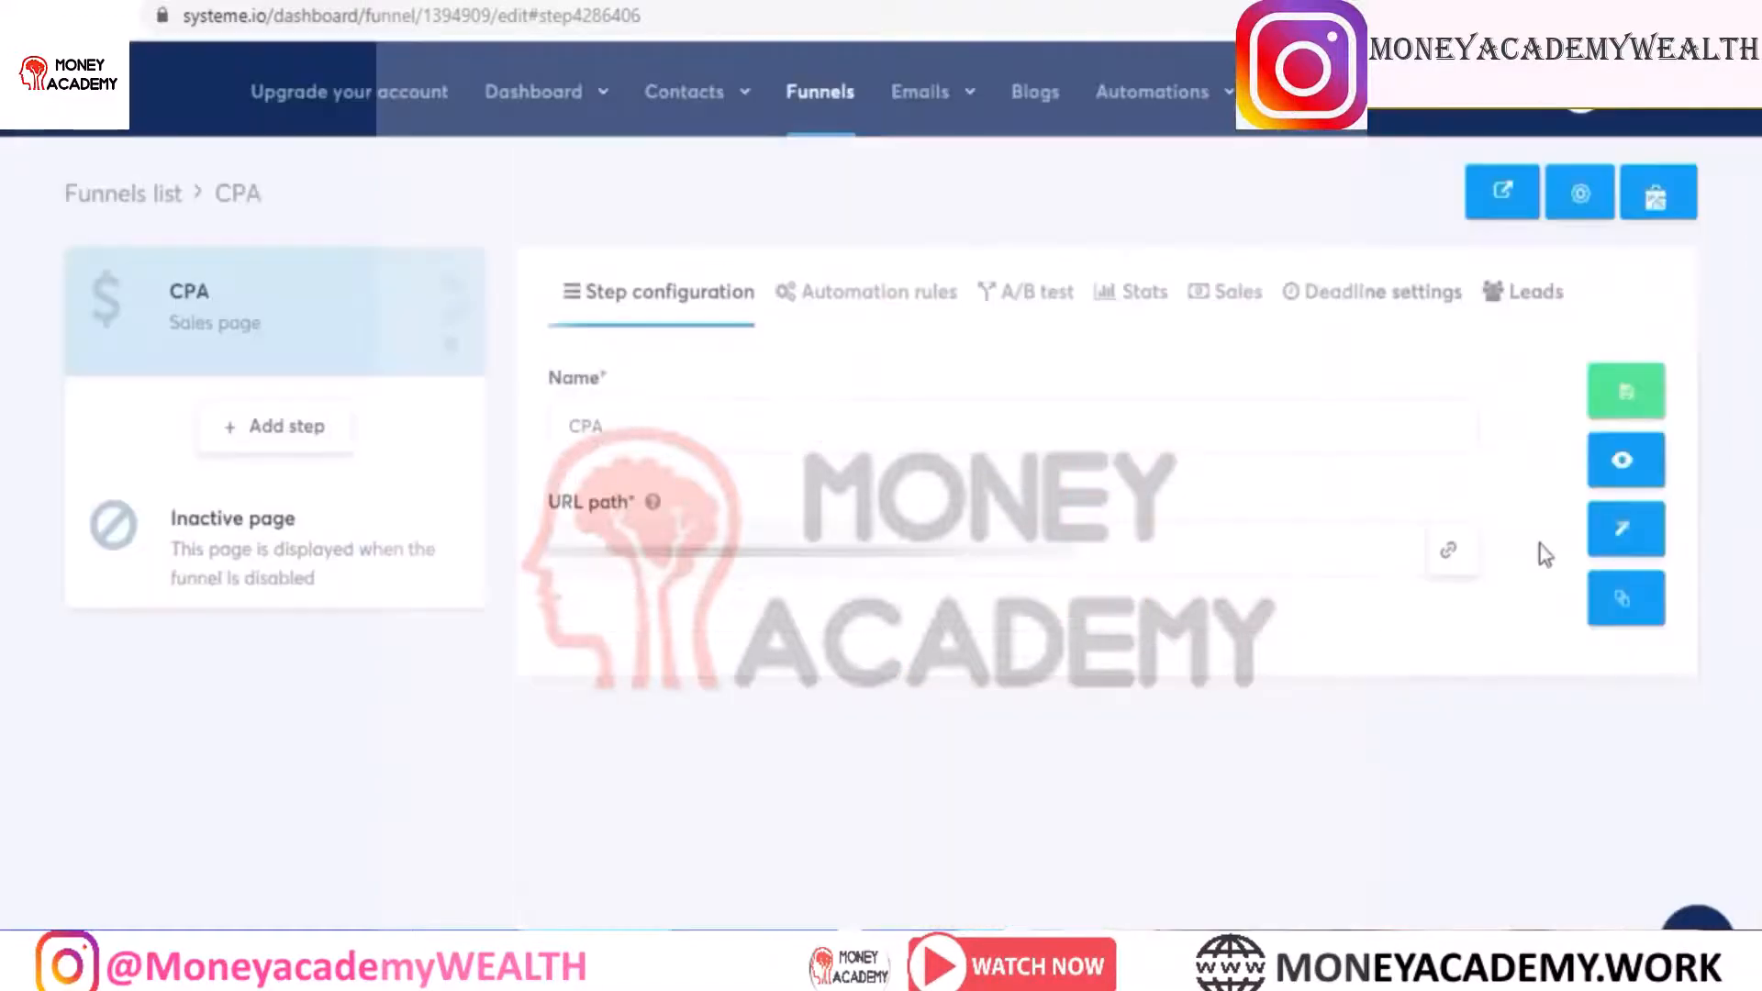
left_click(1624, 528)
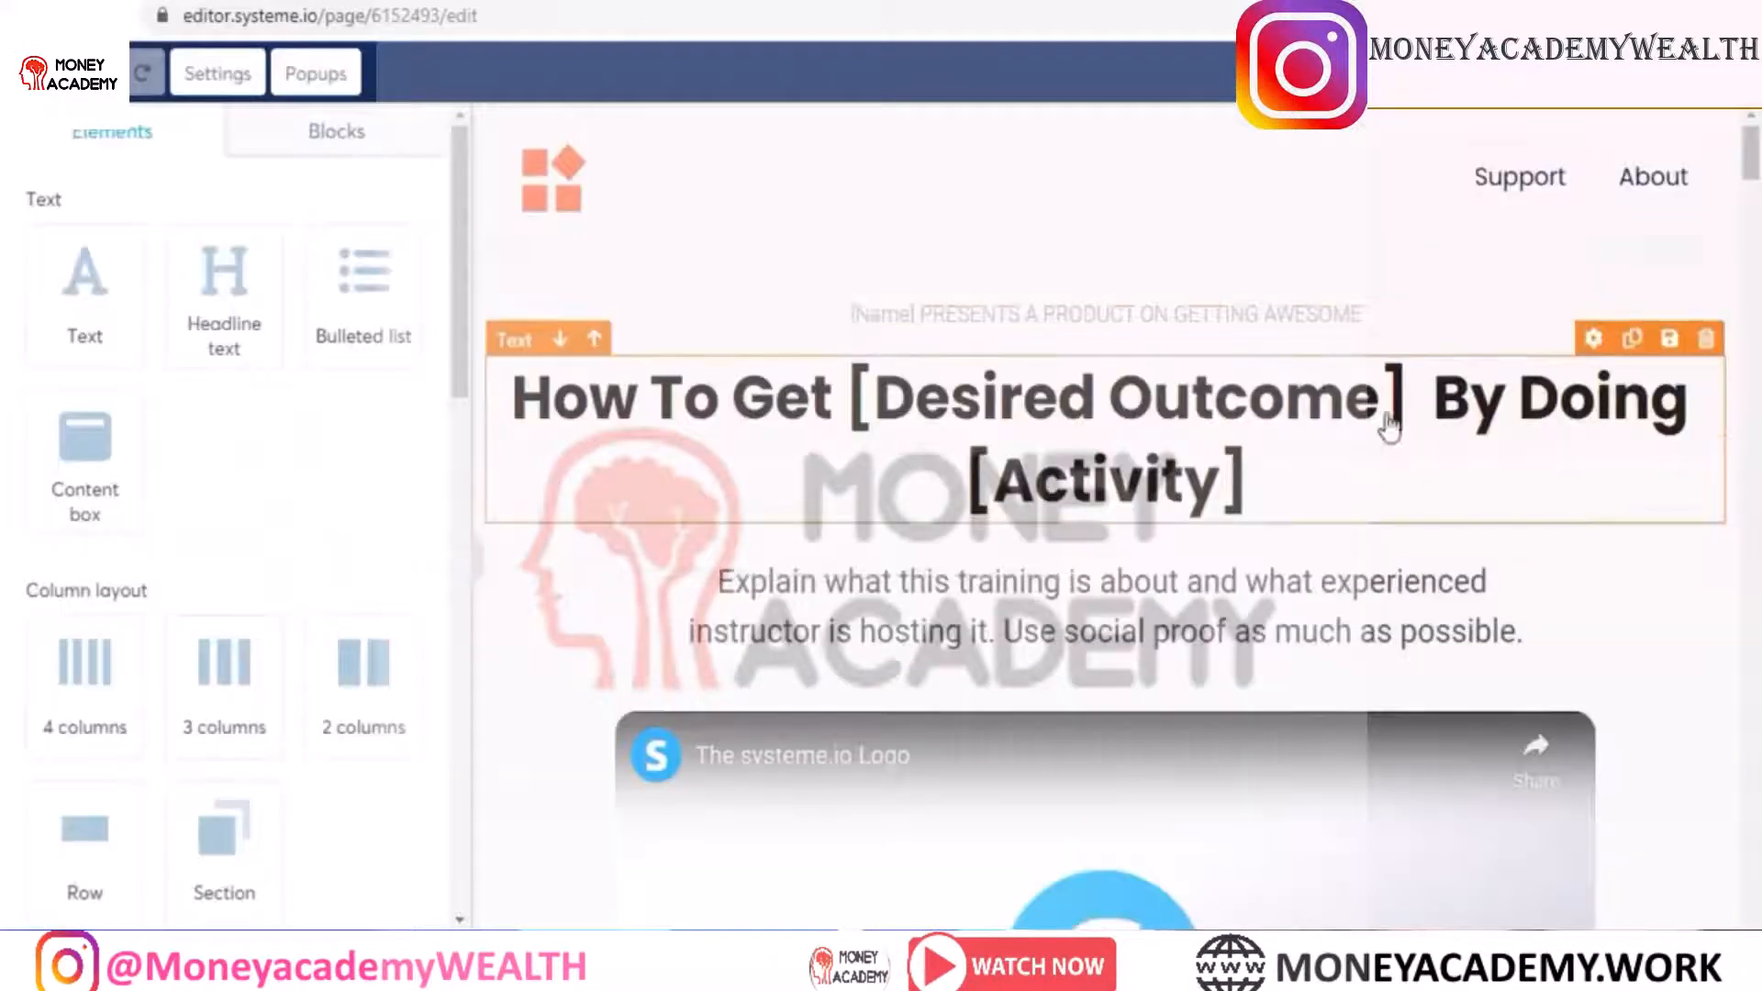
Step: Delete all template sections above the black footer, including the header, headline and video, and welcome sections
mouse_move(1755, 142)
left_mouse_down()
mouse_move(1754, 362)
mouse_move(1756, 128)
left_mouse_up()
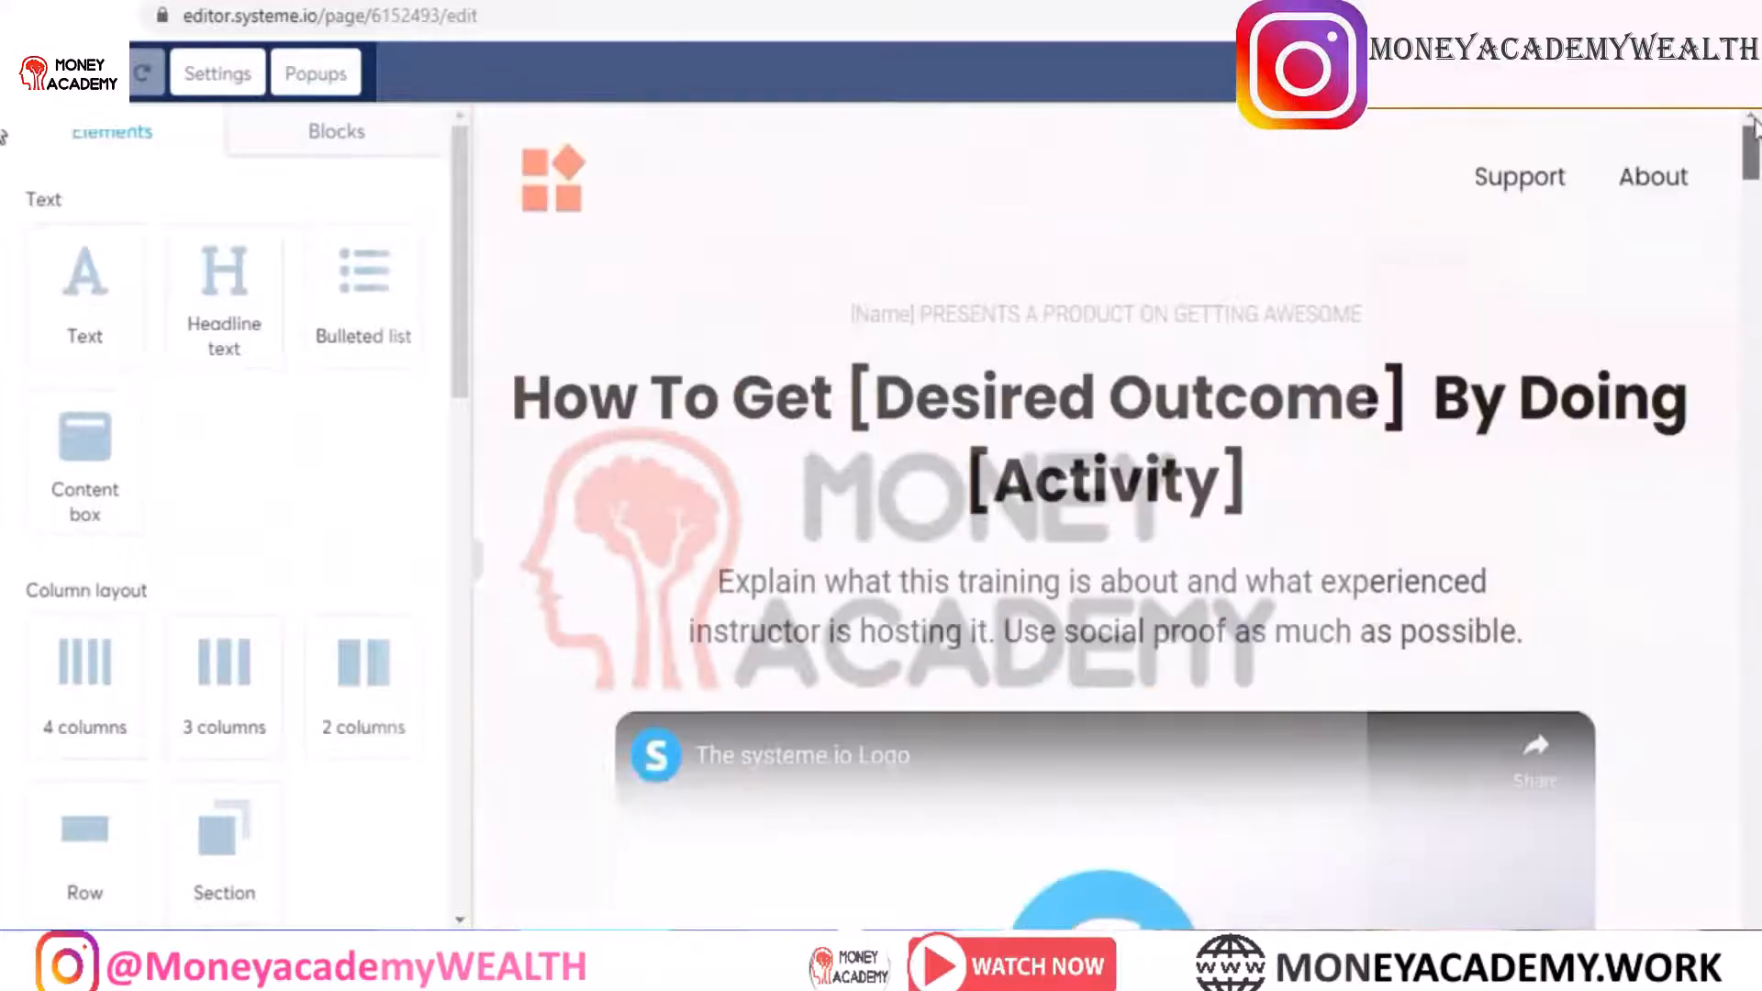
left_click(1721, 121)
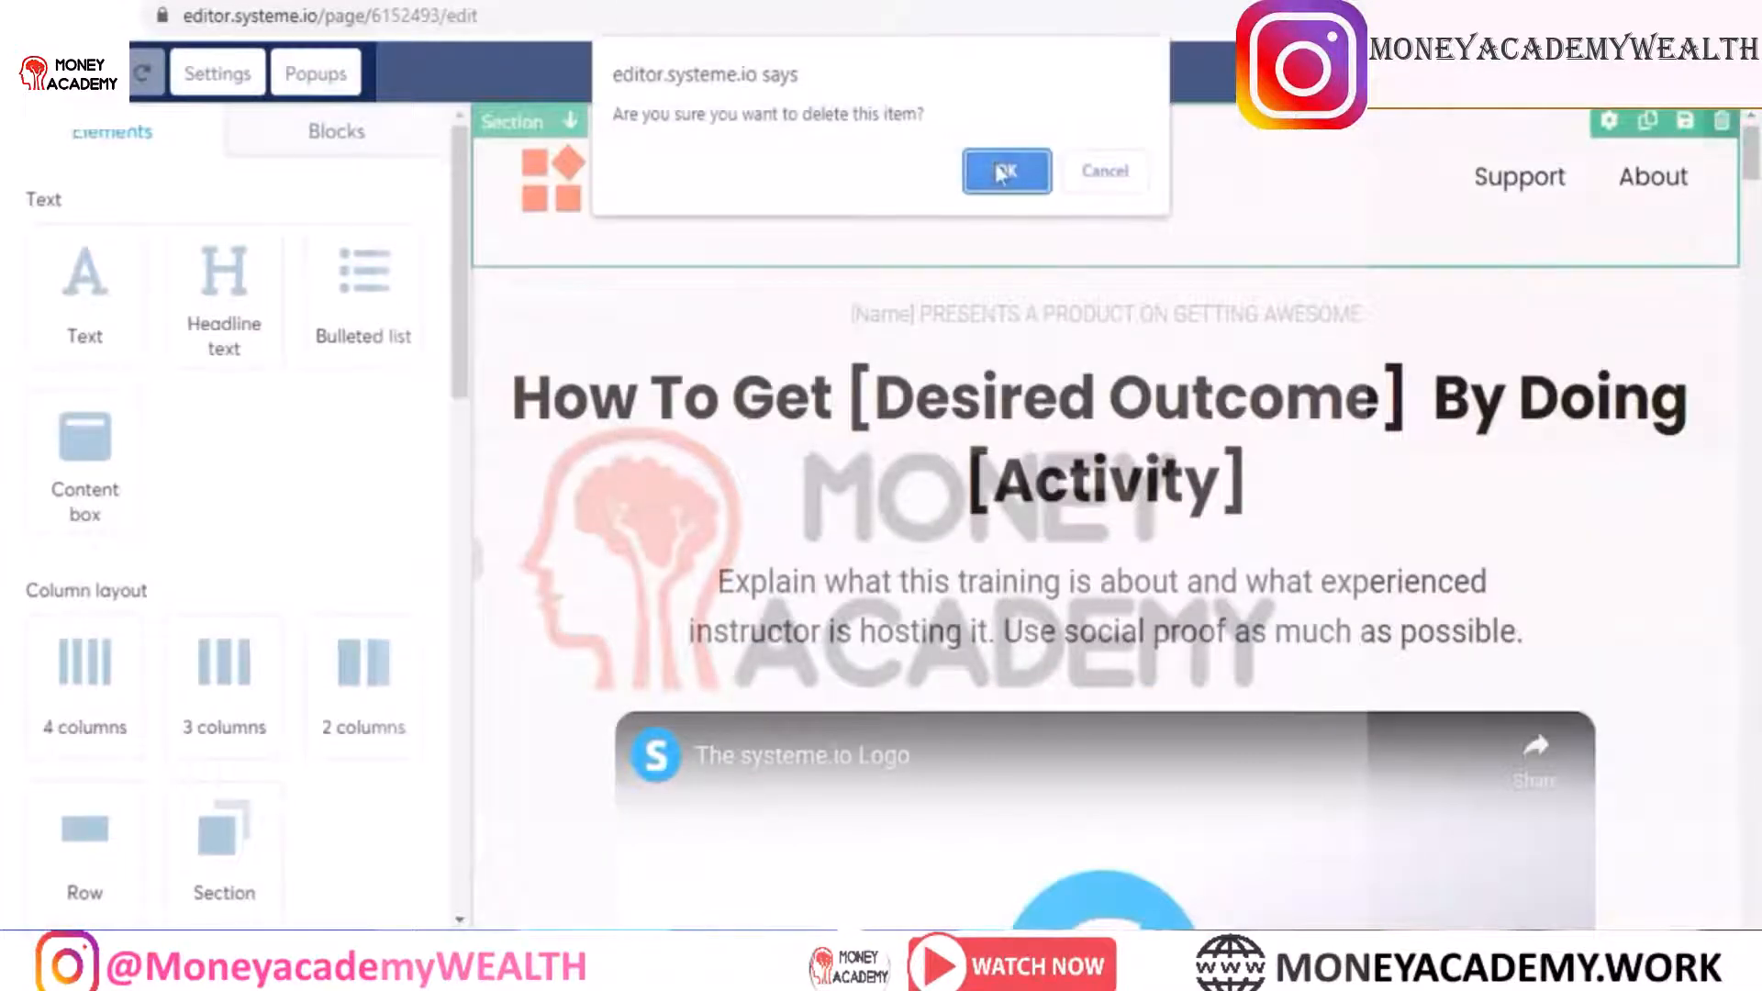
left_click(1005, 171)
left_click(1721, 120)
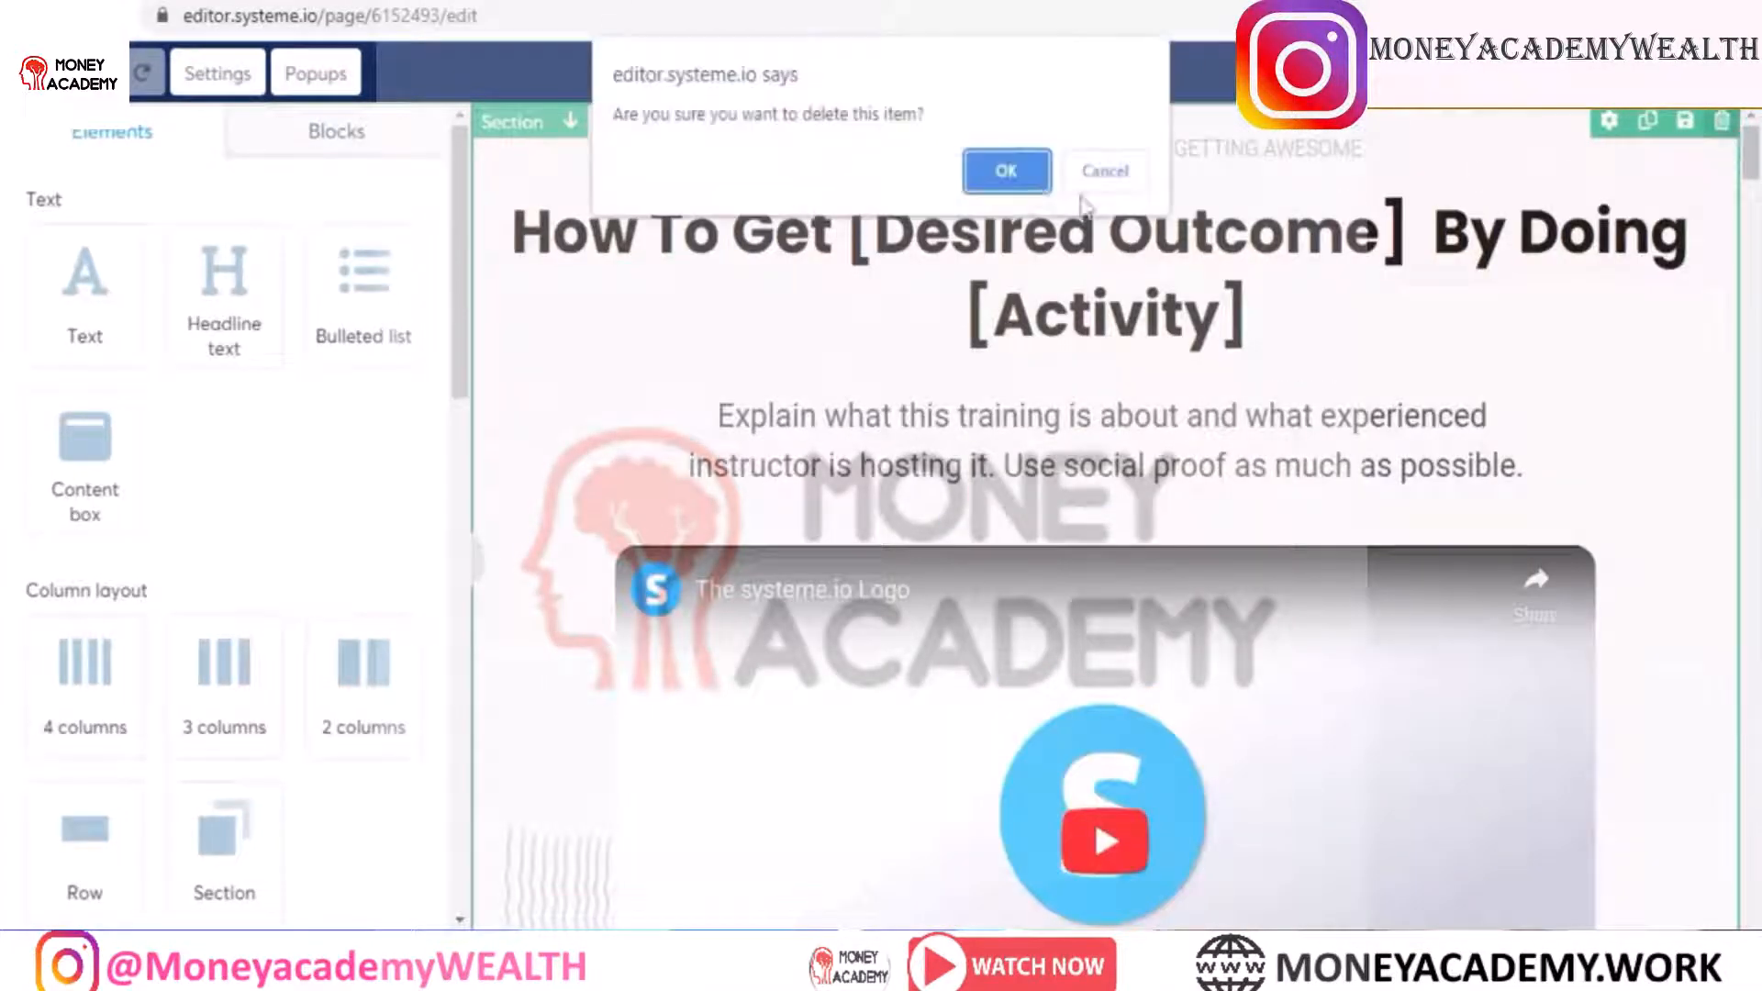
left_click(1007, 172)
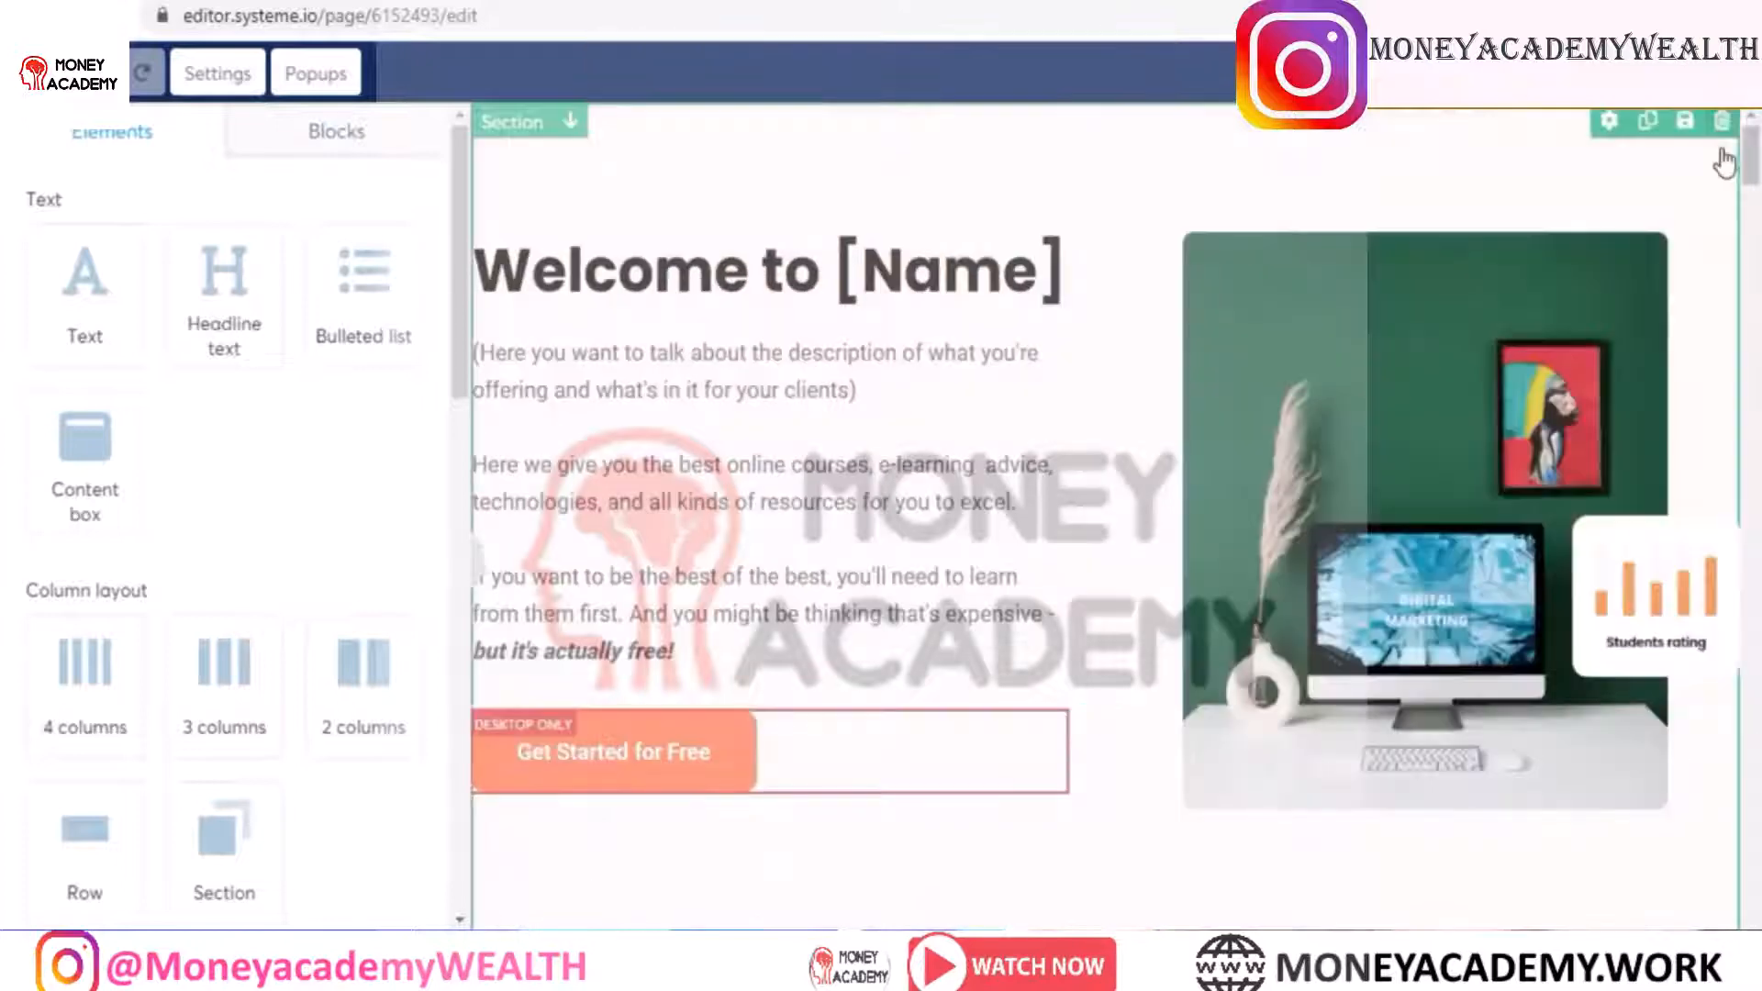
left_click(1721, 122)
left_click(1006, 172)
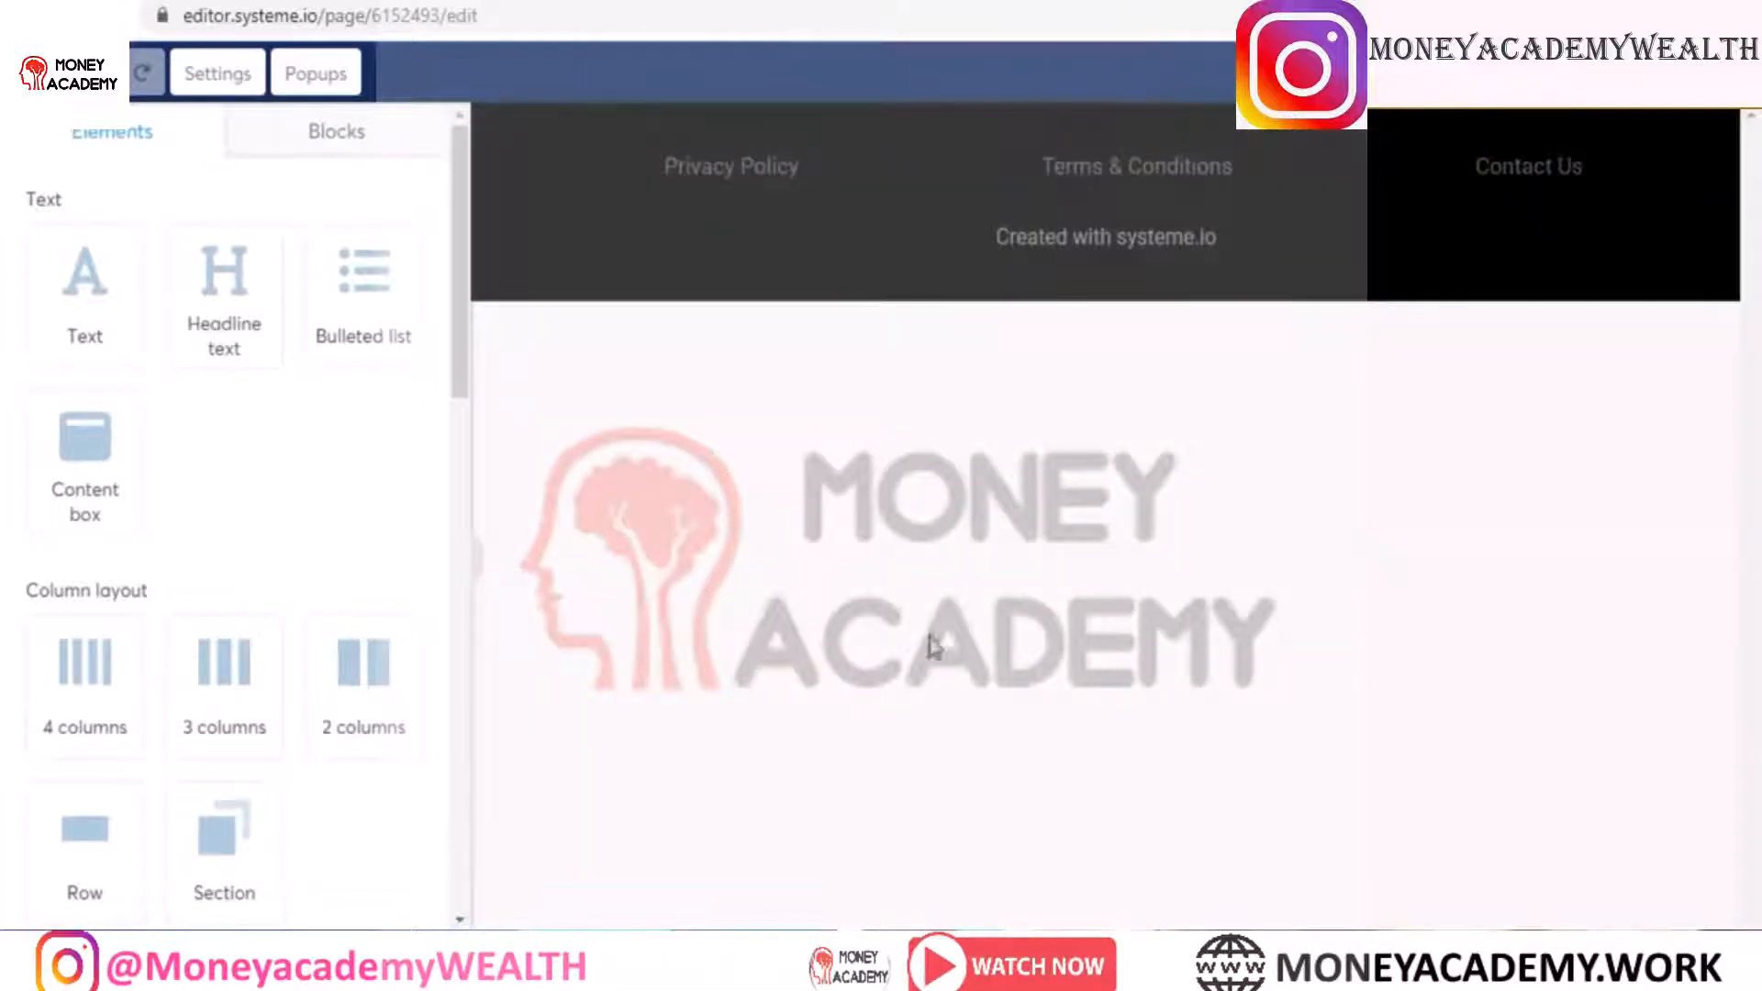
Step: Add a row above the black footer and give it a white background (FFFFFF)
scroll(465, 260, "down", 1)
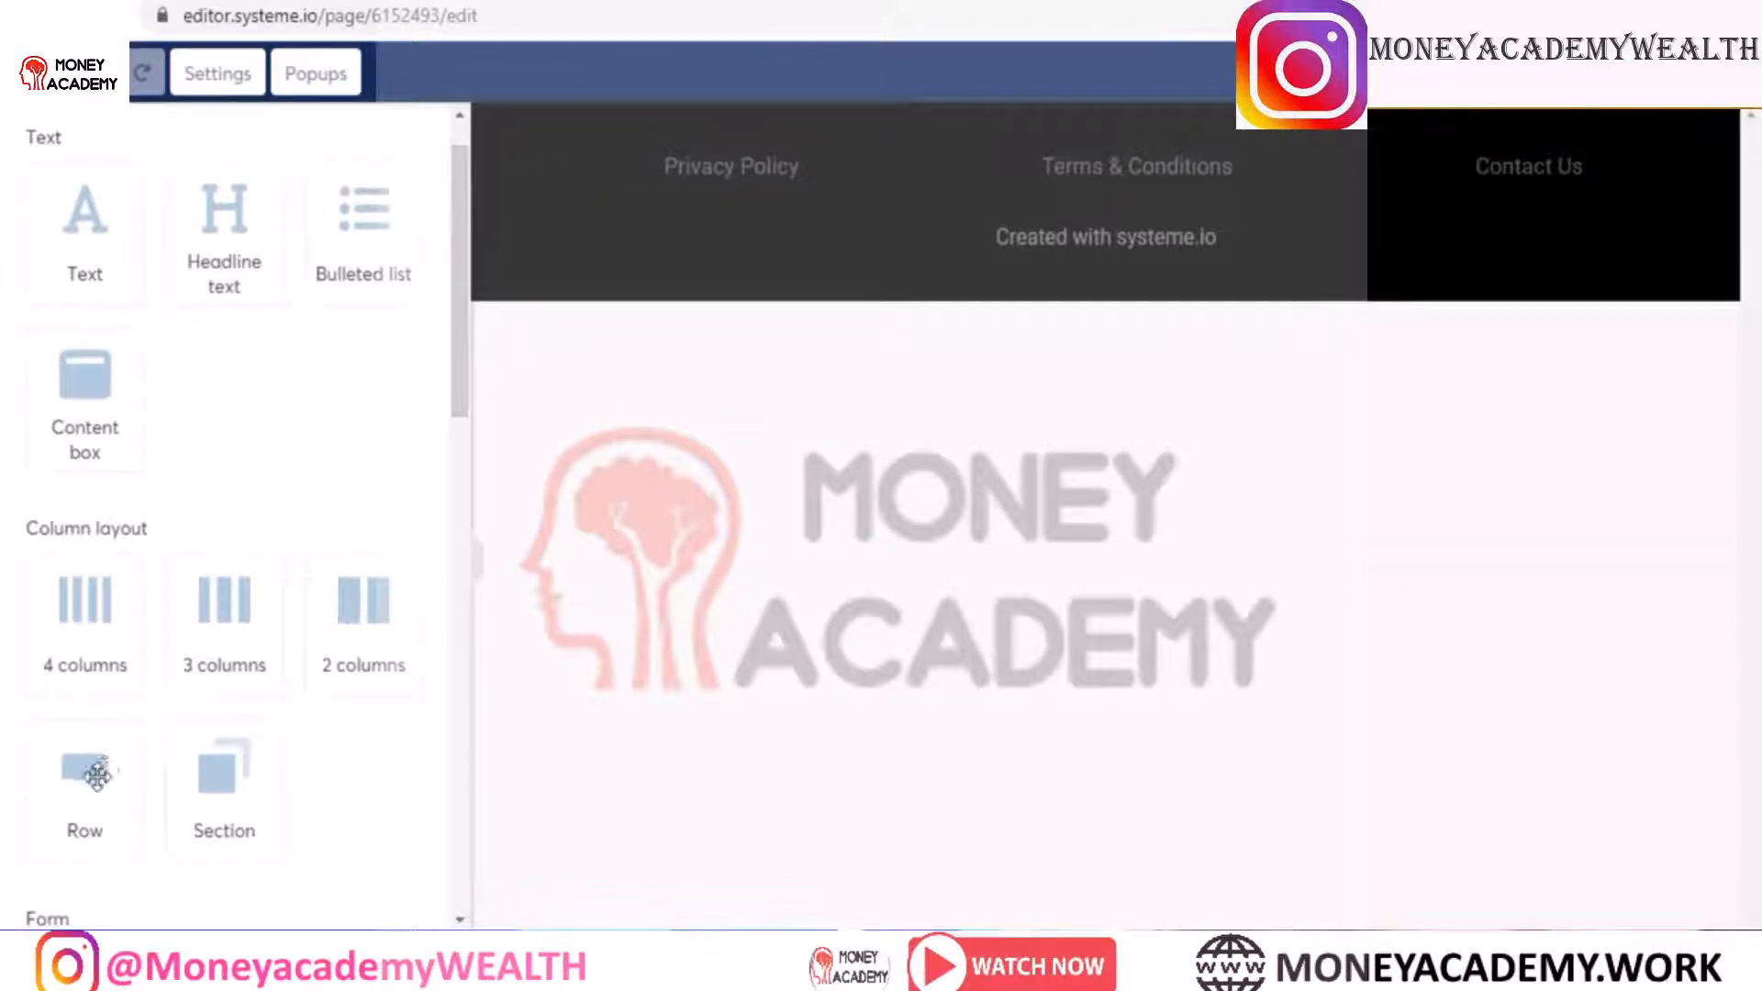
left_click_drag(85, 771, 518, 124)
left_click(676, 197)
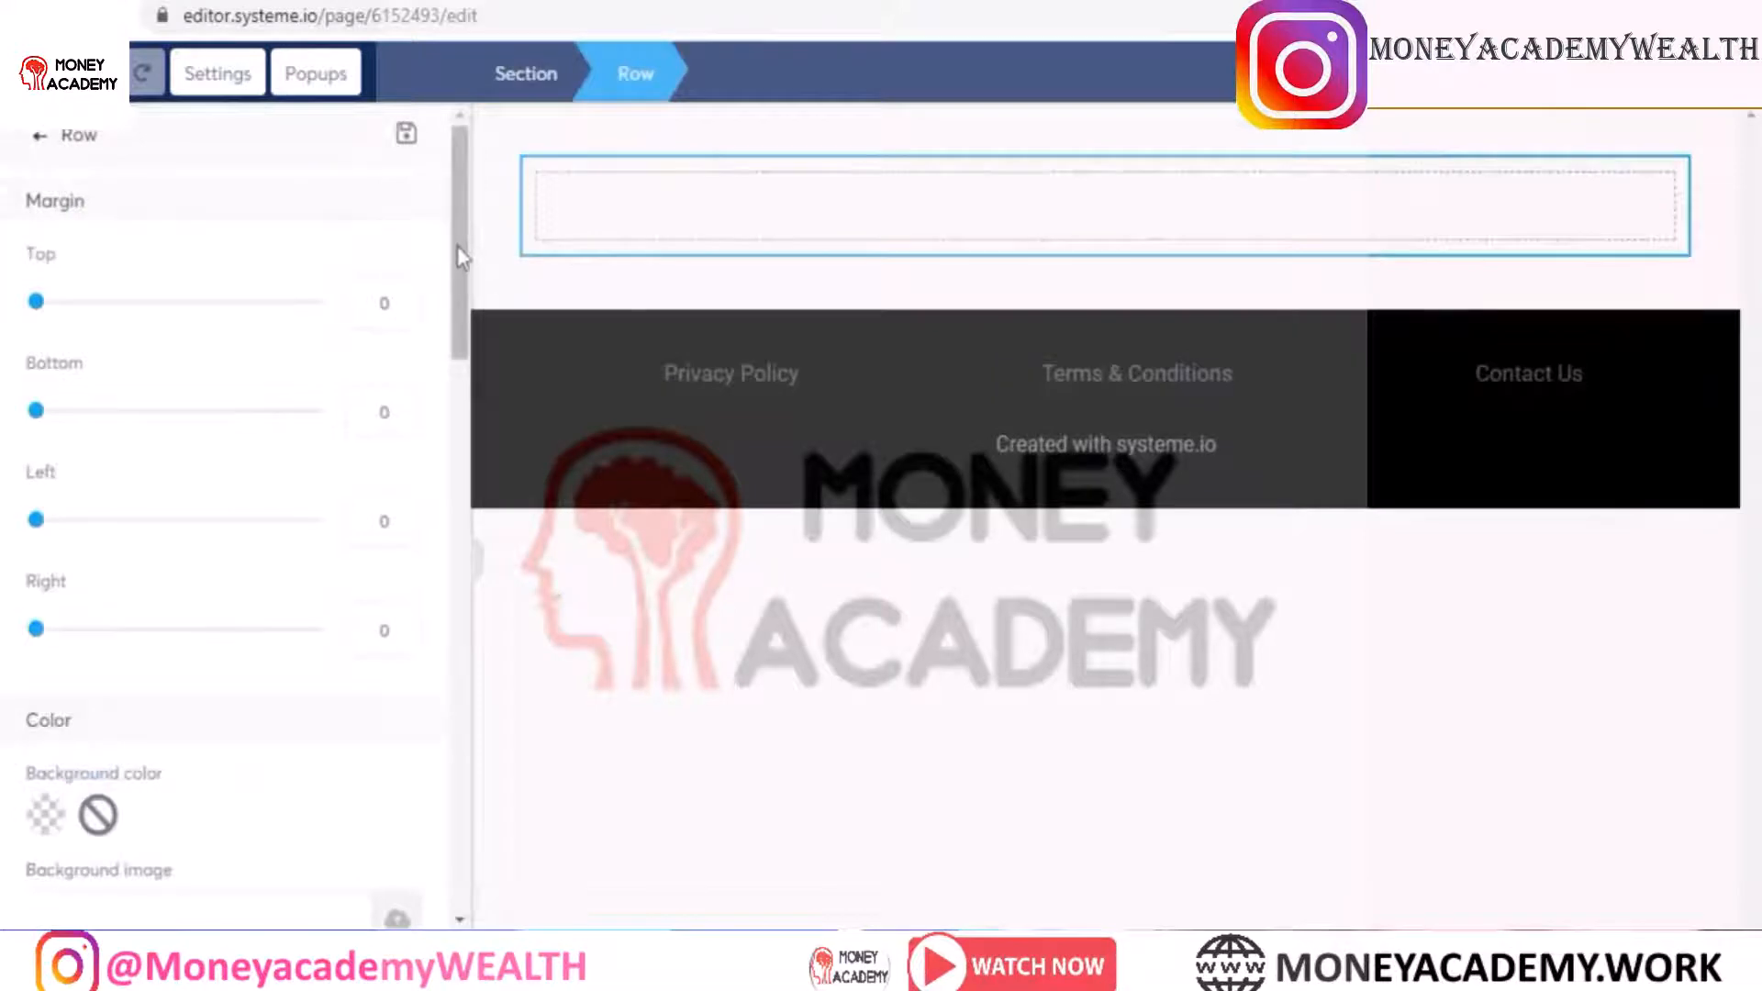
left_click_drag(457, 246, 450, 360)
left_click(44, 401)
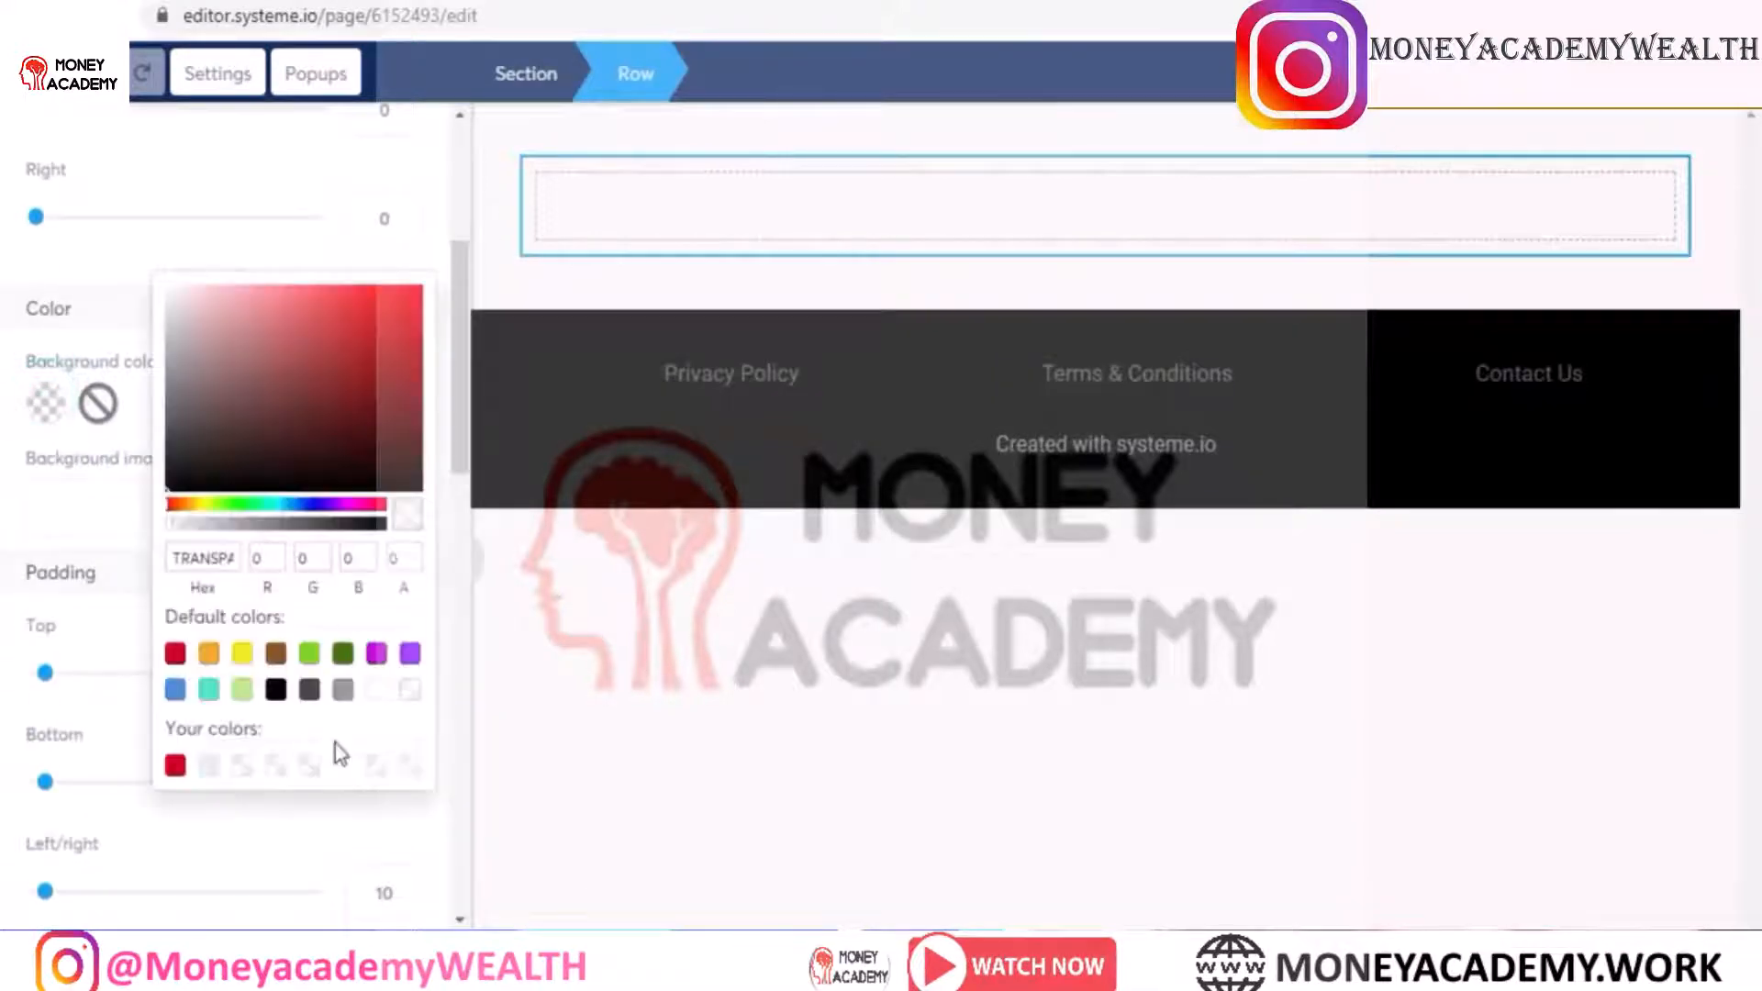
left_click(375, 689)
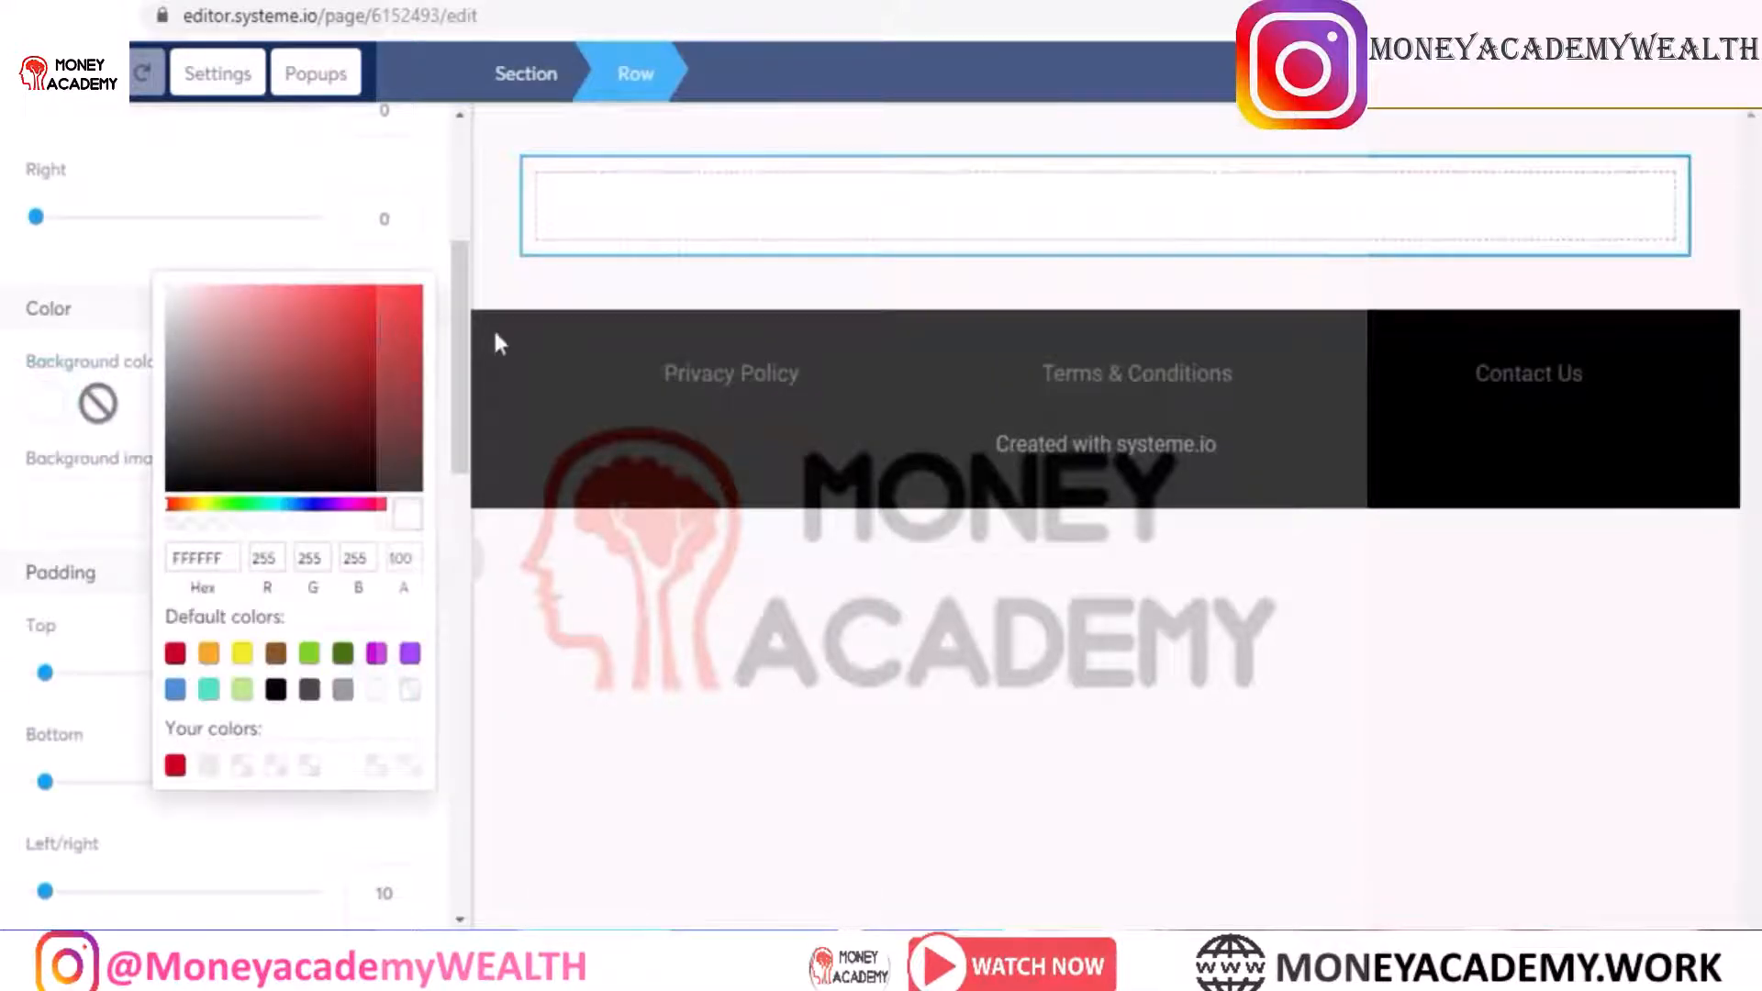
Step: Apply a blurry shadow to the white row
left_click_drag(465, 343, 455, 564)
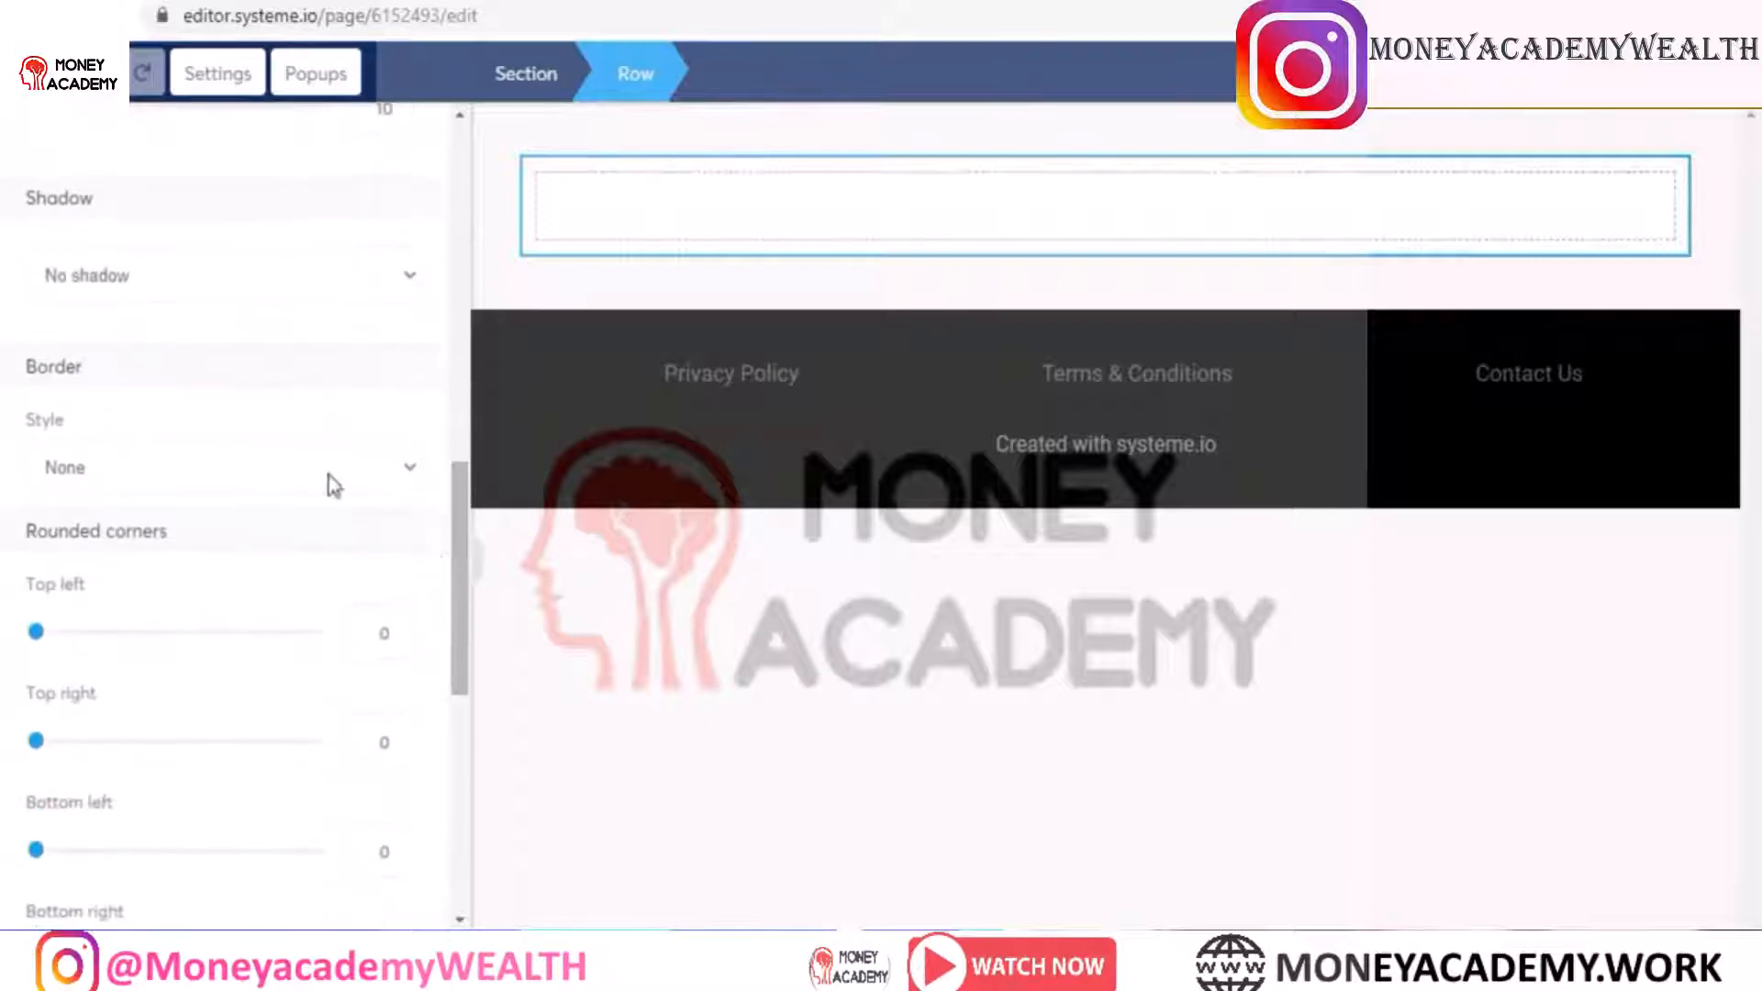
left_click(166, 293)
left_click(148, 433)
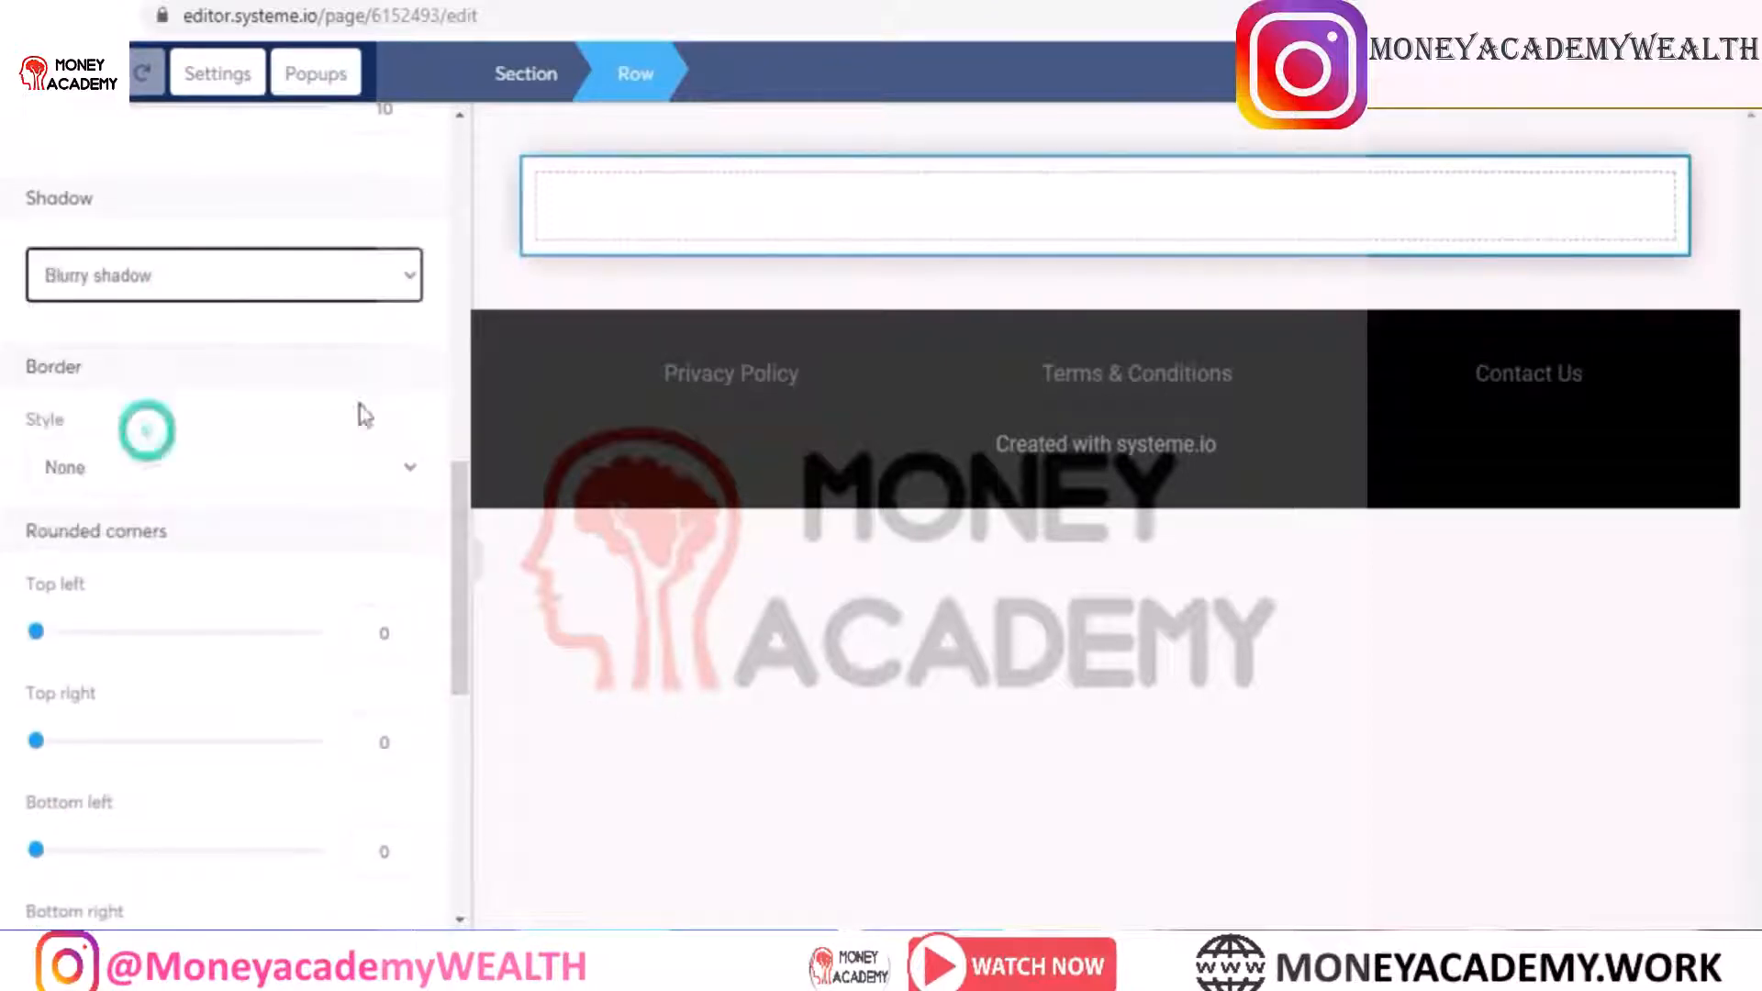
Step: Set all four rounded corners of the white row to 10
scroll(91, 328, "down", 3)
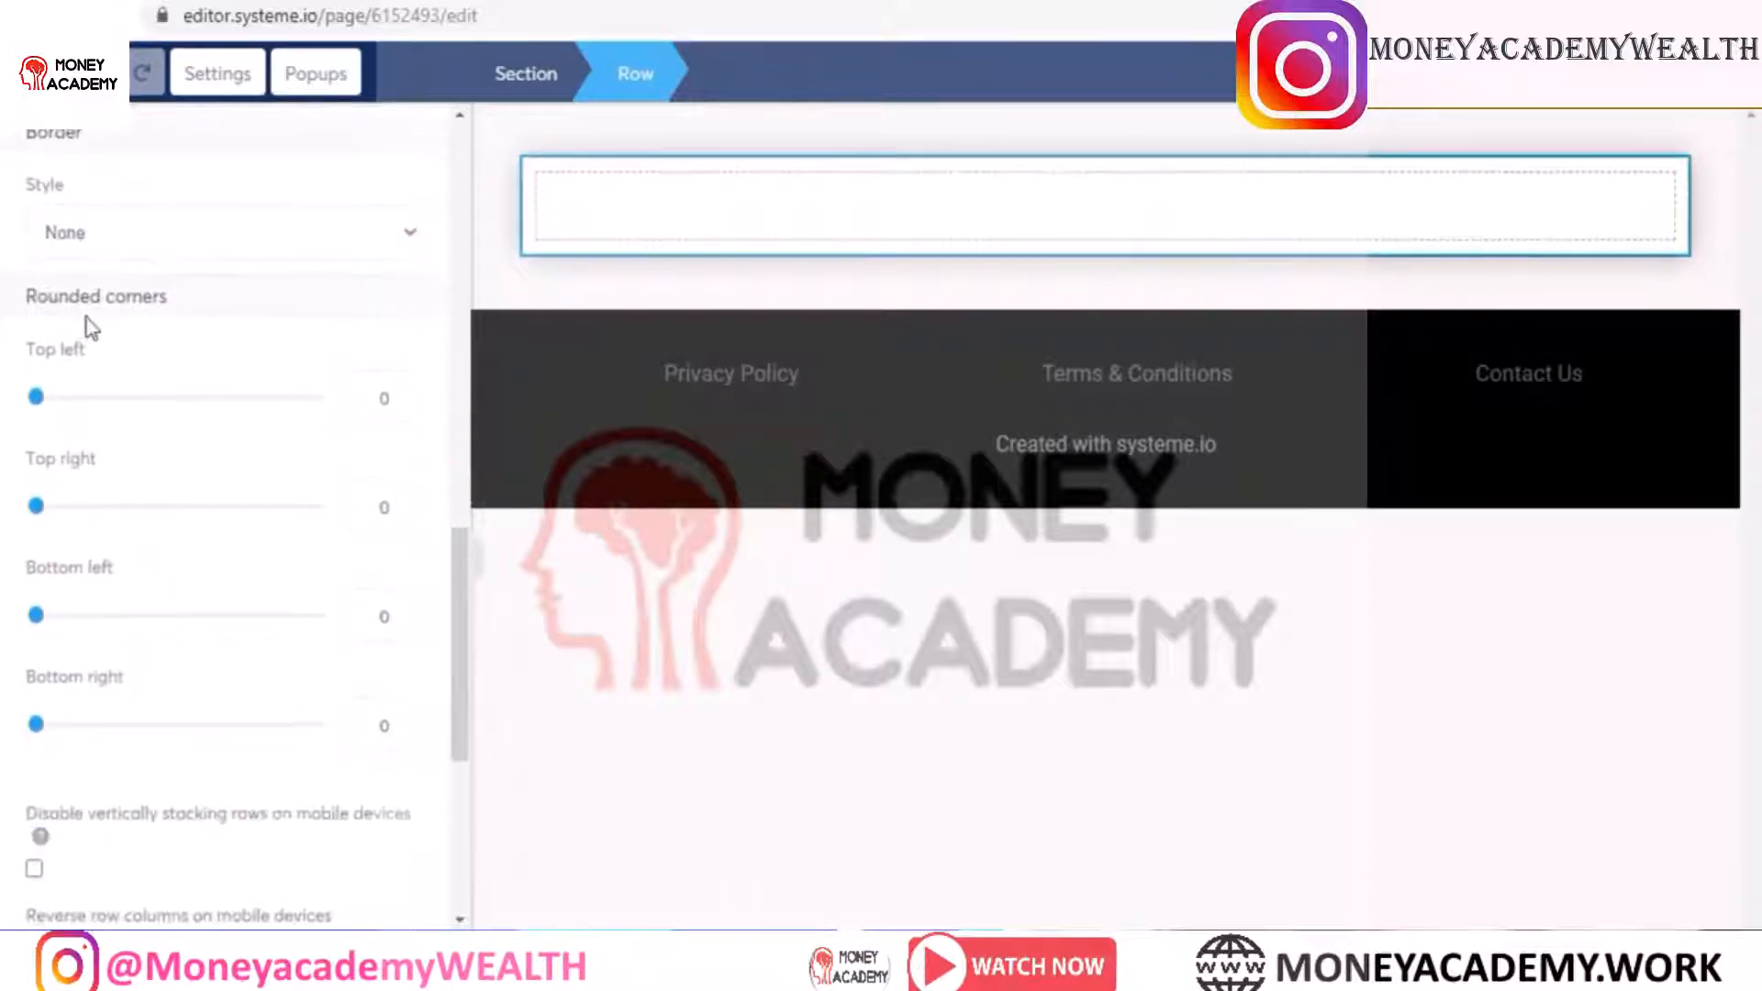
triple_click(45, 296)
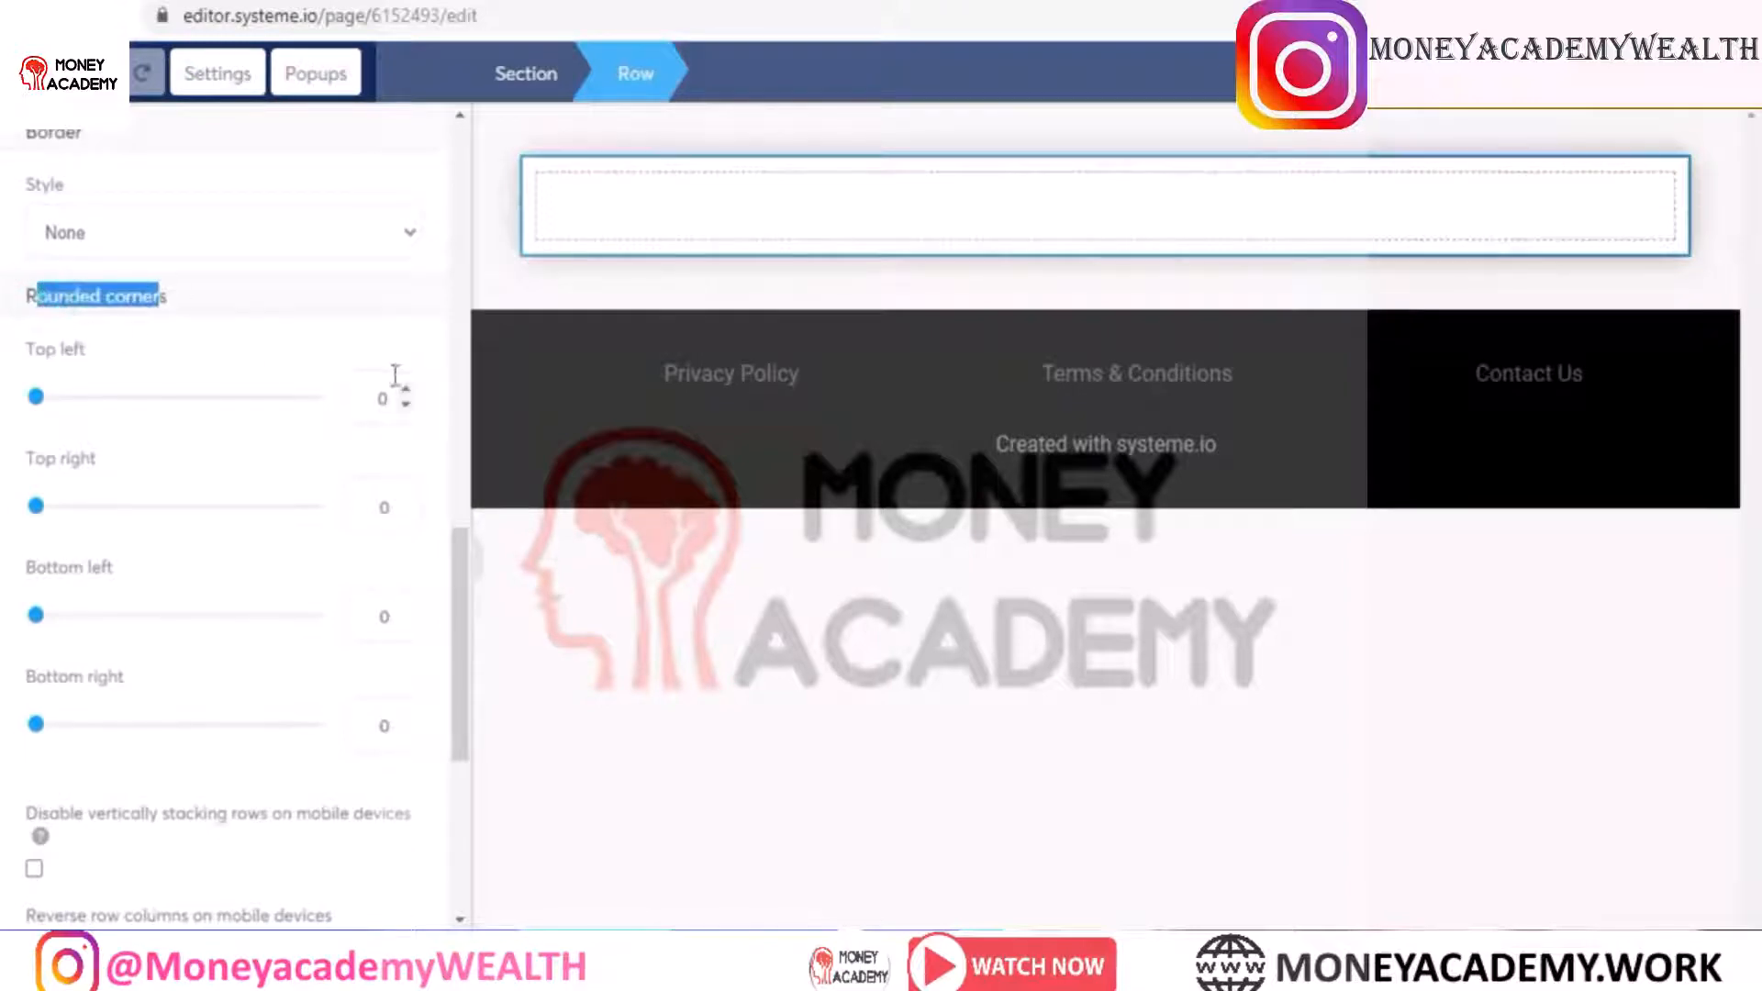
left_click_drag(371, 399, 396, 399)
type("10")
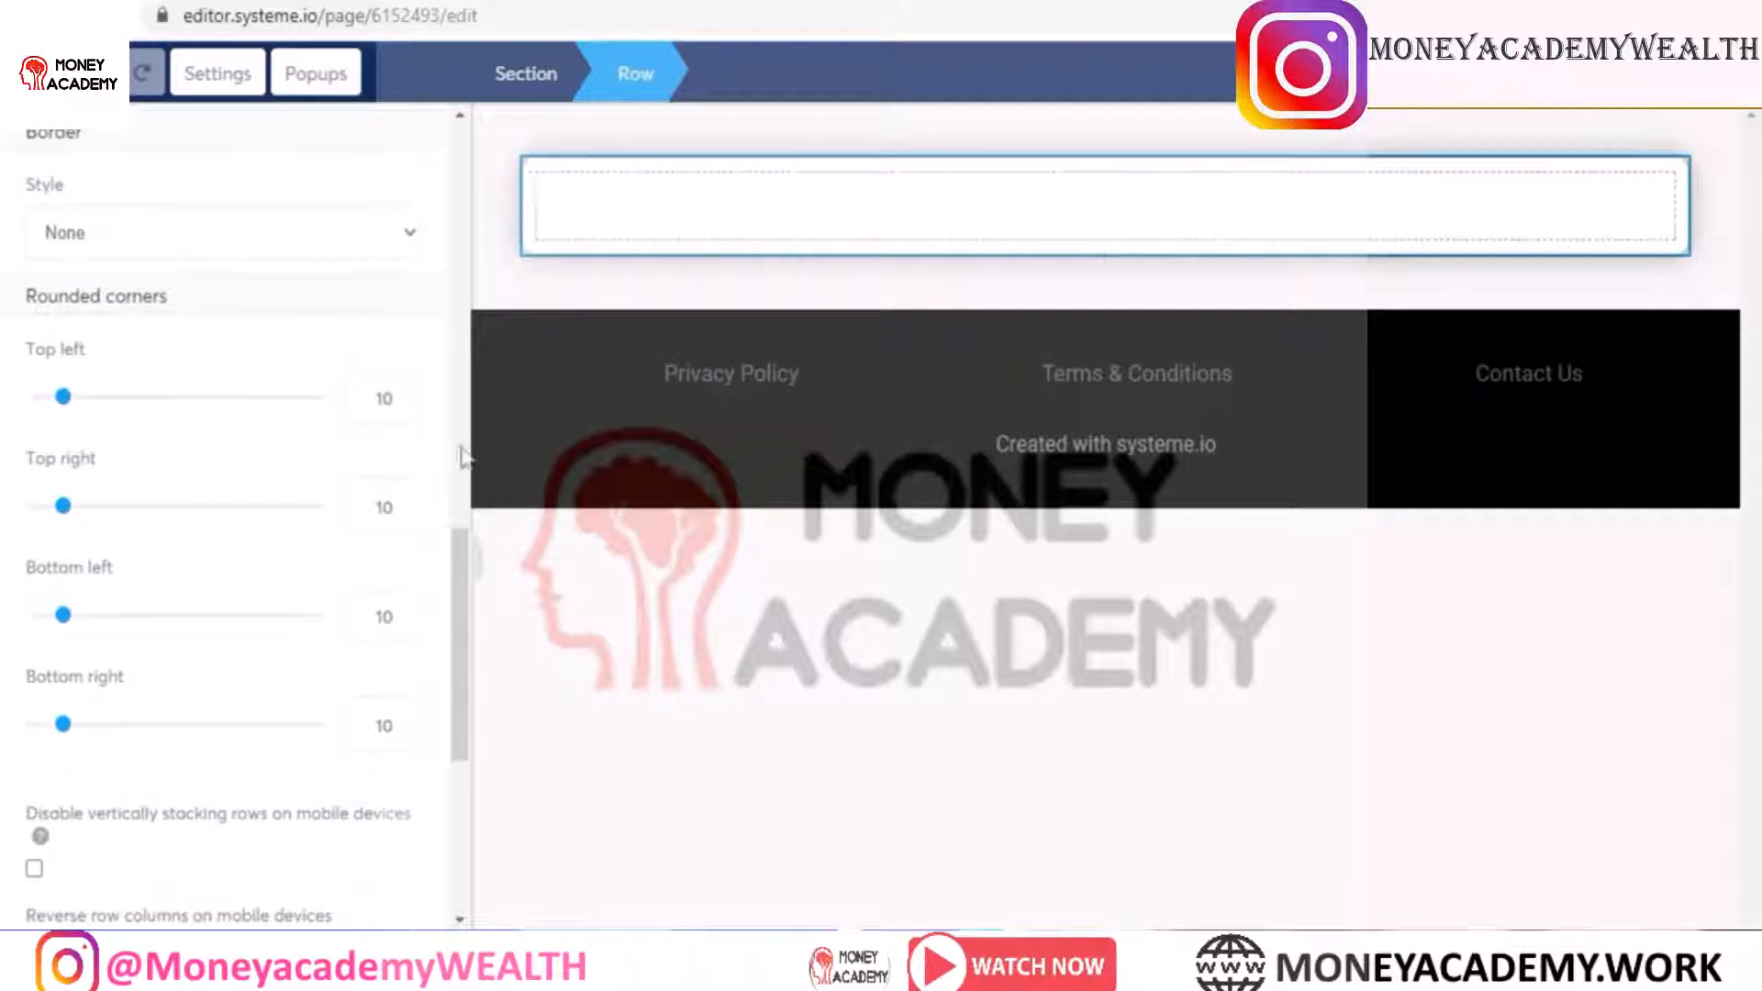
left_click_drag(460, 657, 413, 204)
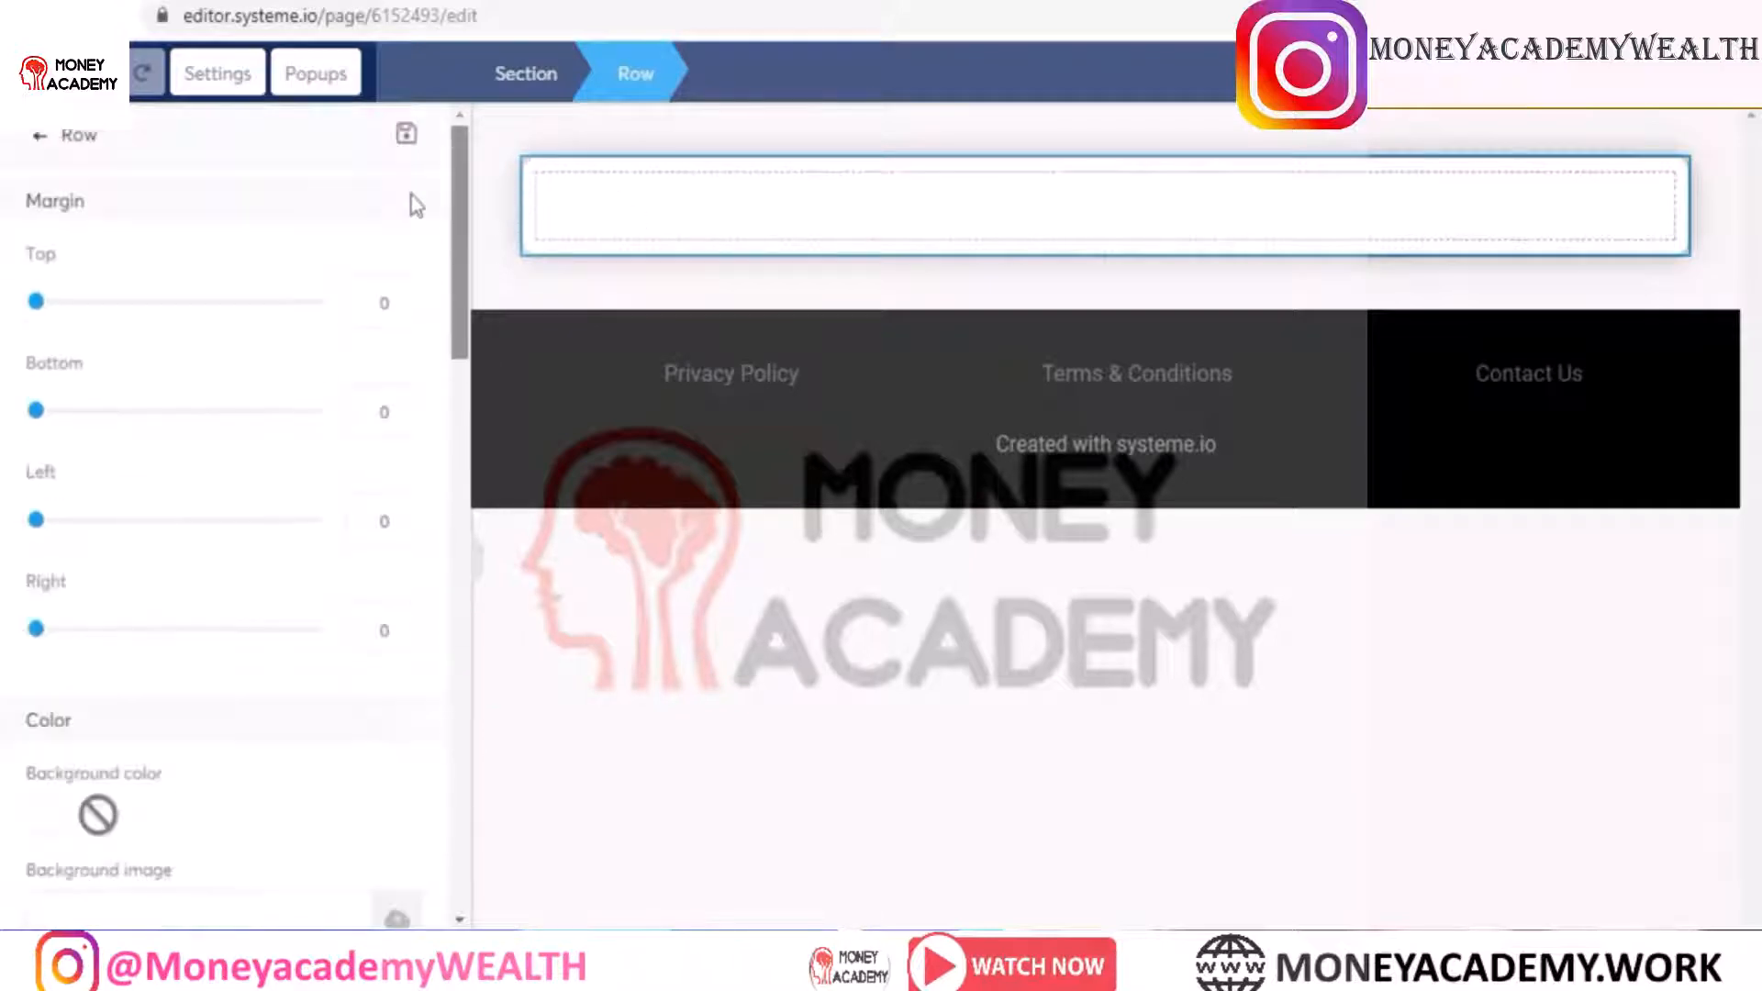
left_click(665, 835)
Step: Add a headline to the white row reading "Get Your Free Credit Score in Canada..." and format it as H1
left_click_drag(224, 275, 752, 236)
double_click(752, 235)
key("ctrl+a")
type("Get Your Free Credit Score in Canada...")
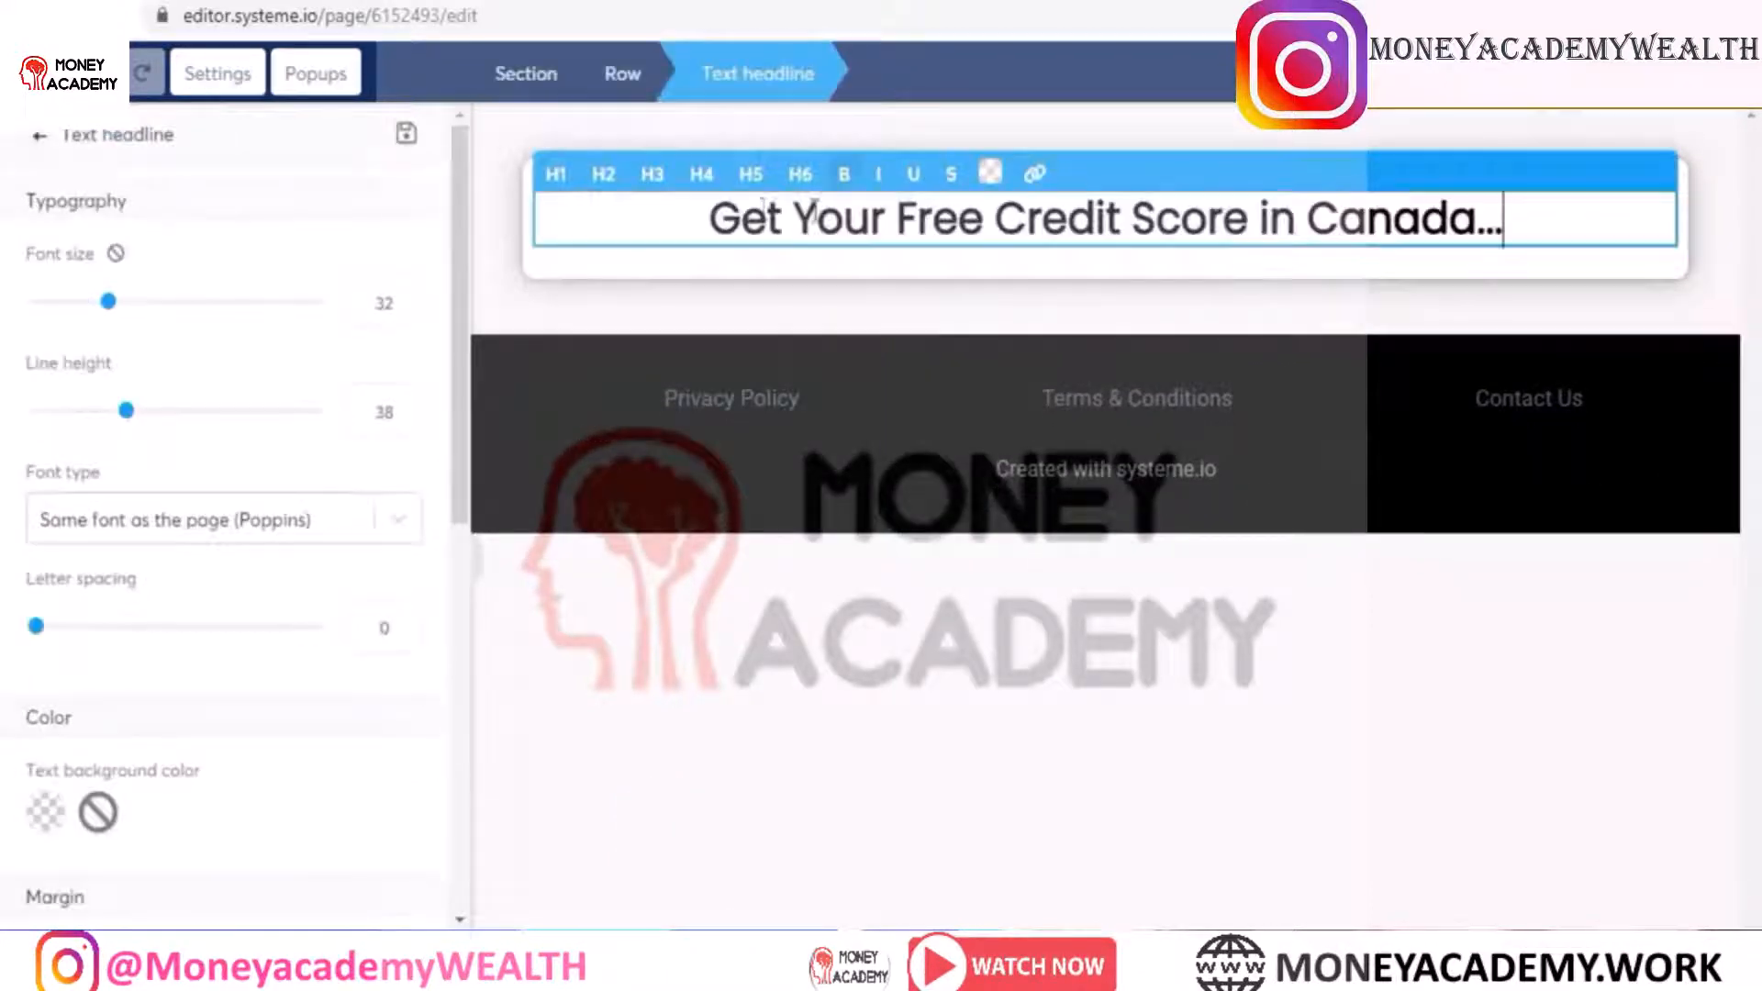
left_click(556, 179)
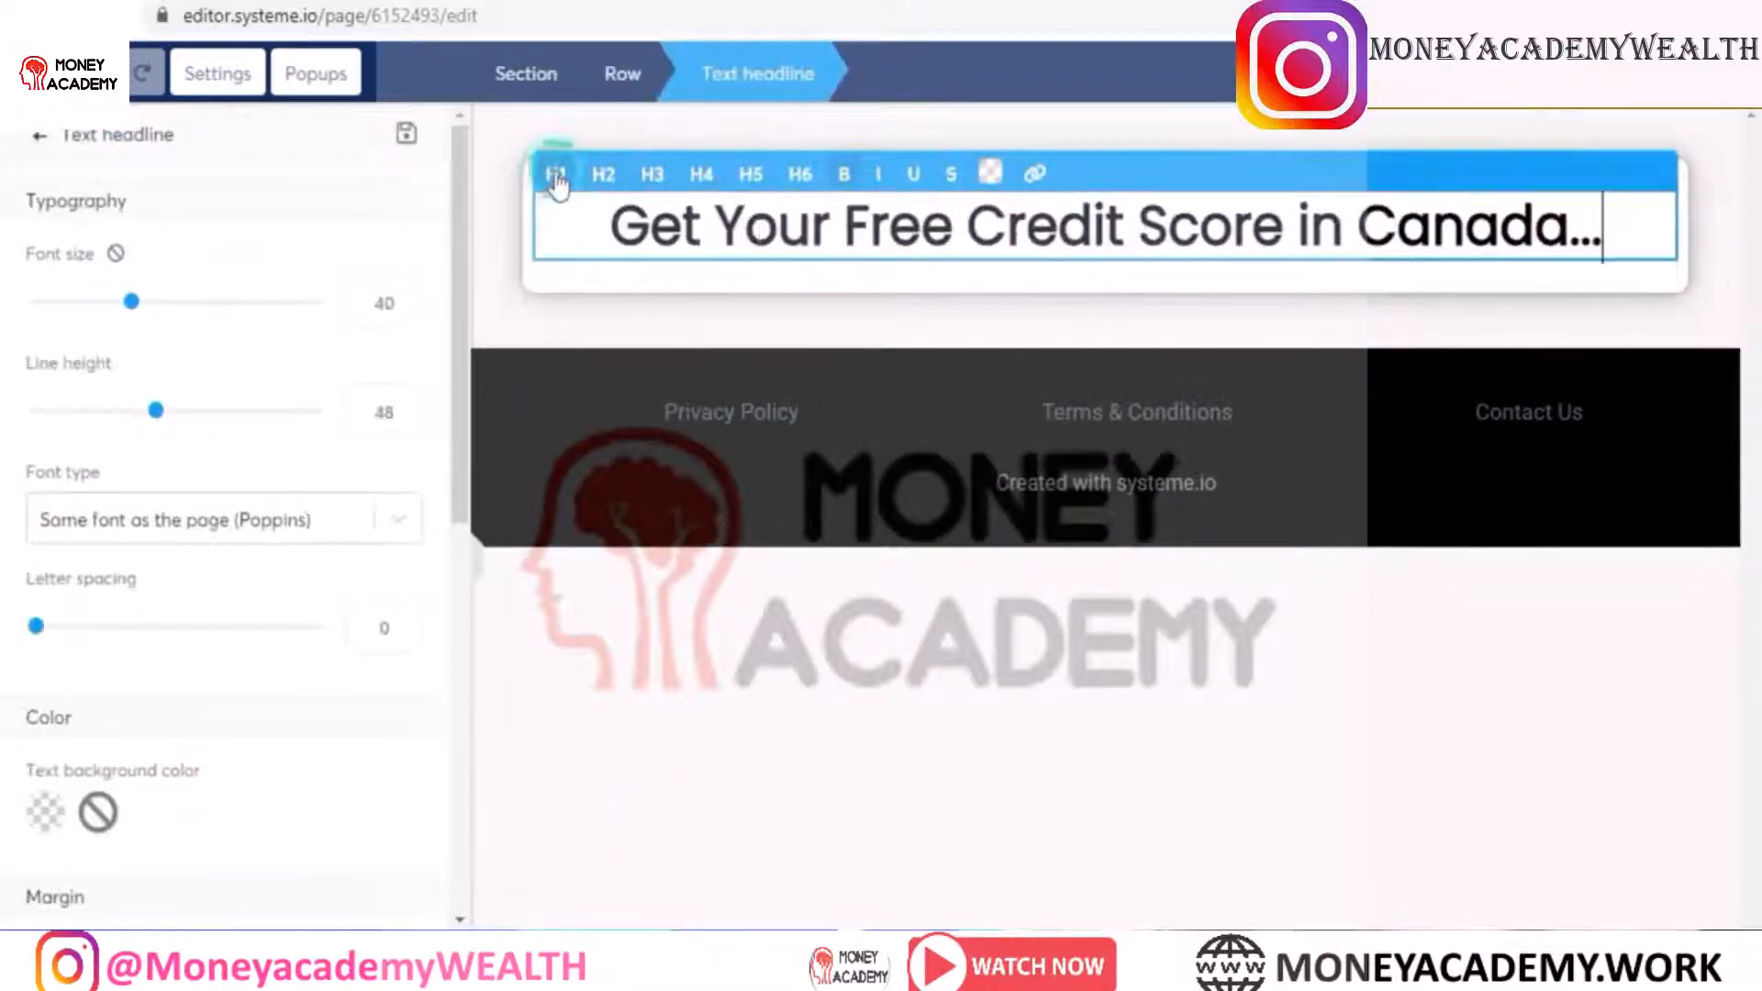
Step: Make the whole headline bold and change its font to Acme from Google Fonts
triple_click(765, 231)
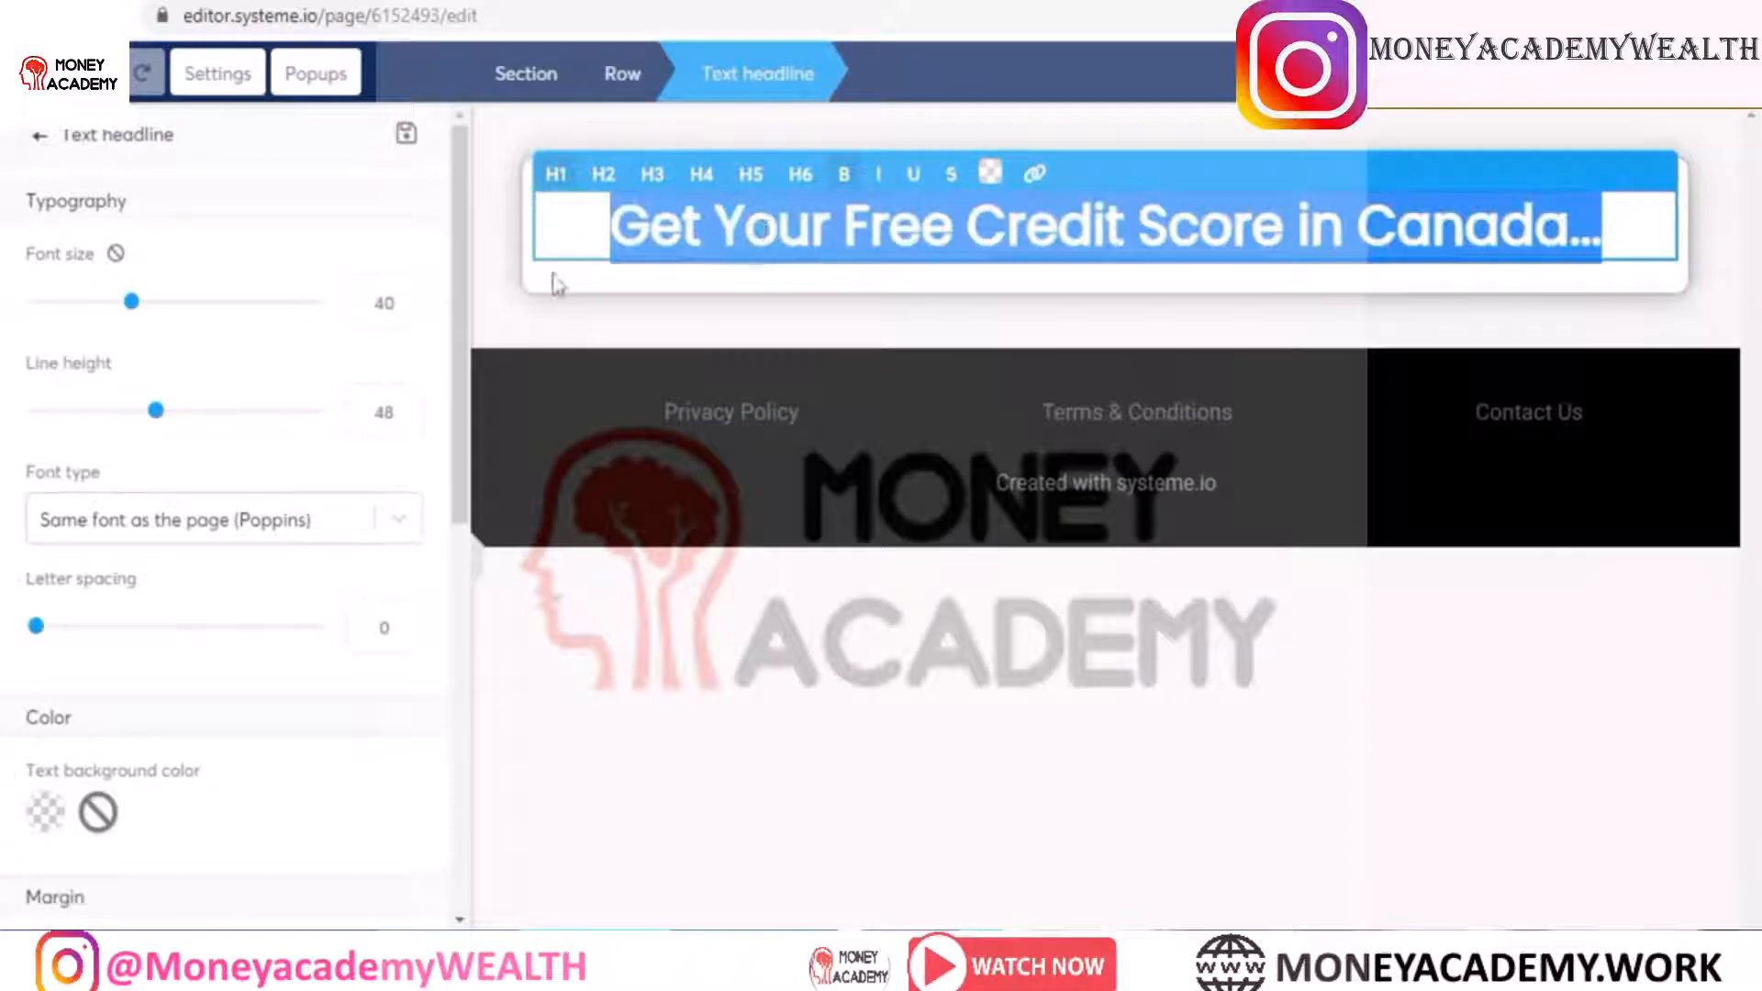
left_click(87, 517)
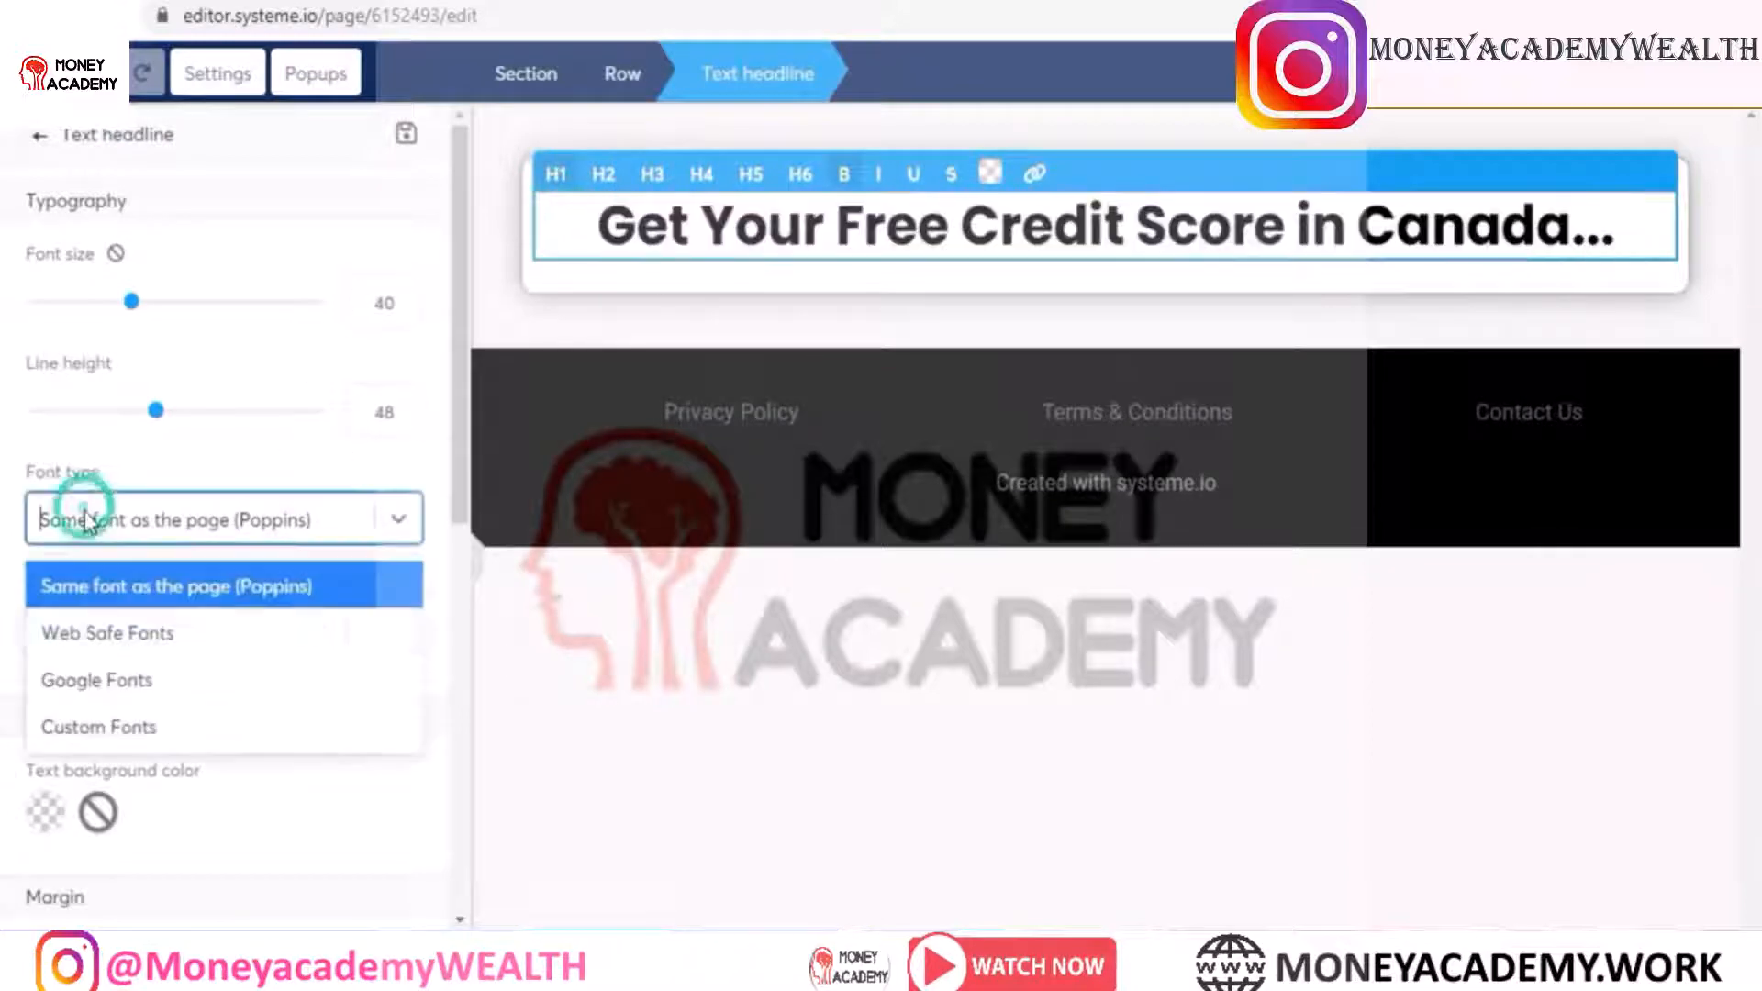
left_click(123, 672)
left_click(189, 604)
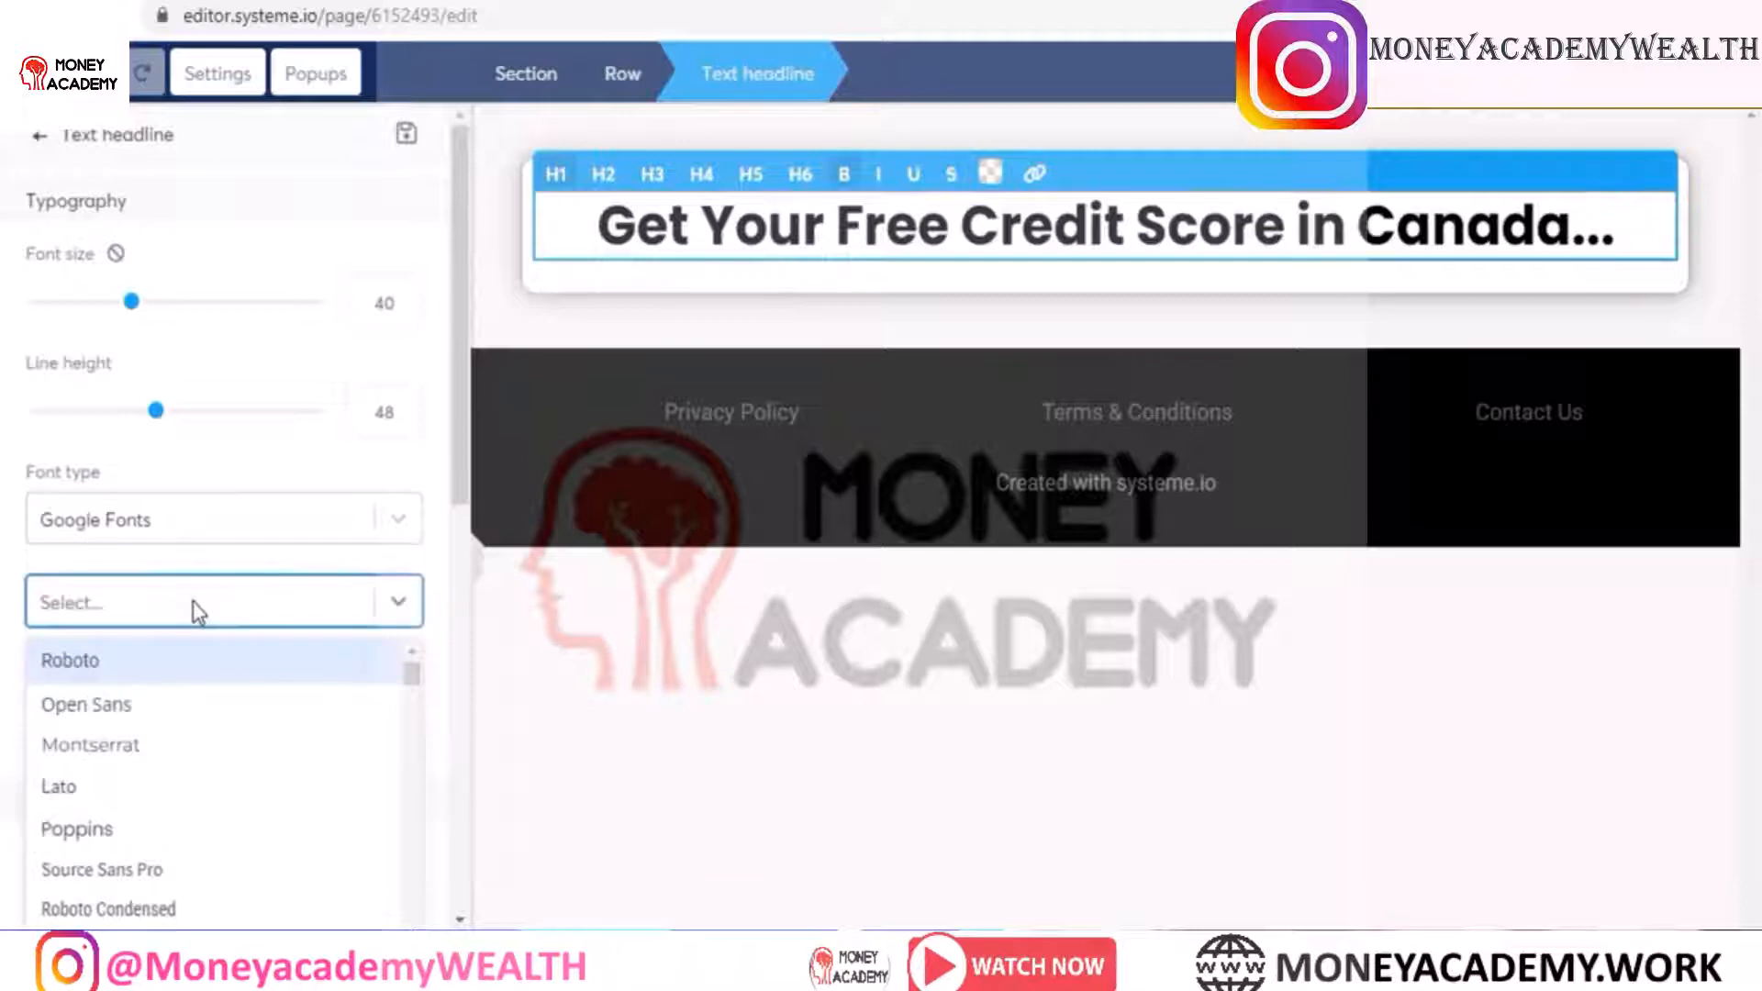
type("ACME")
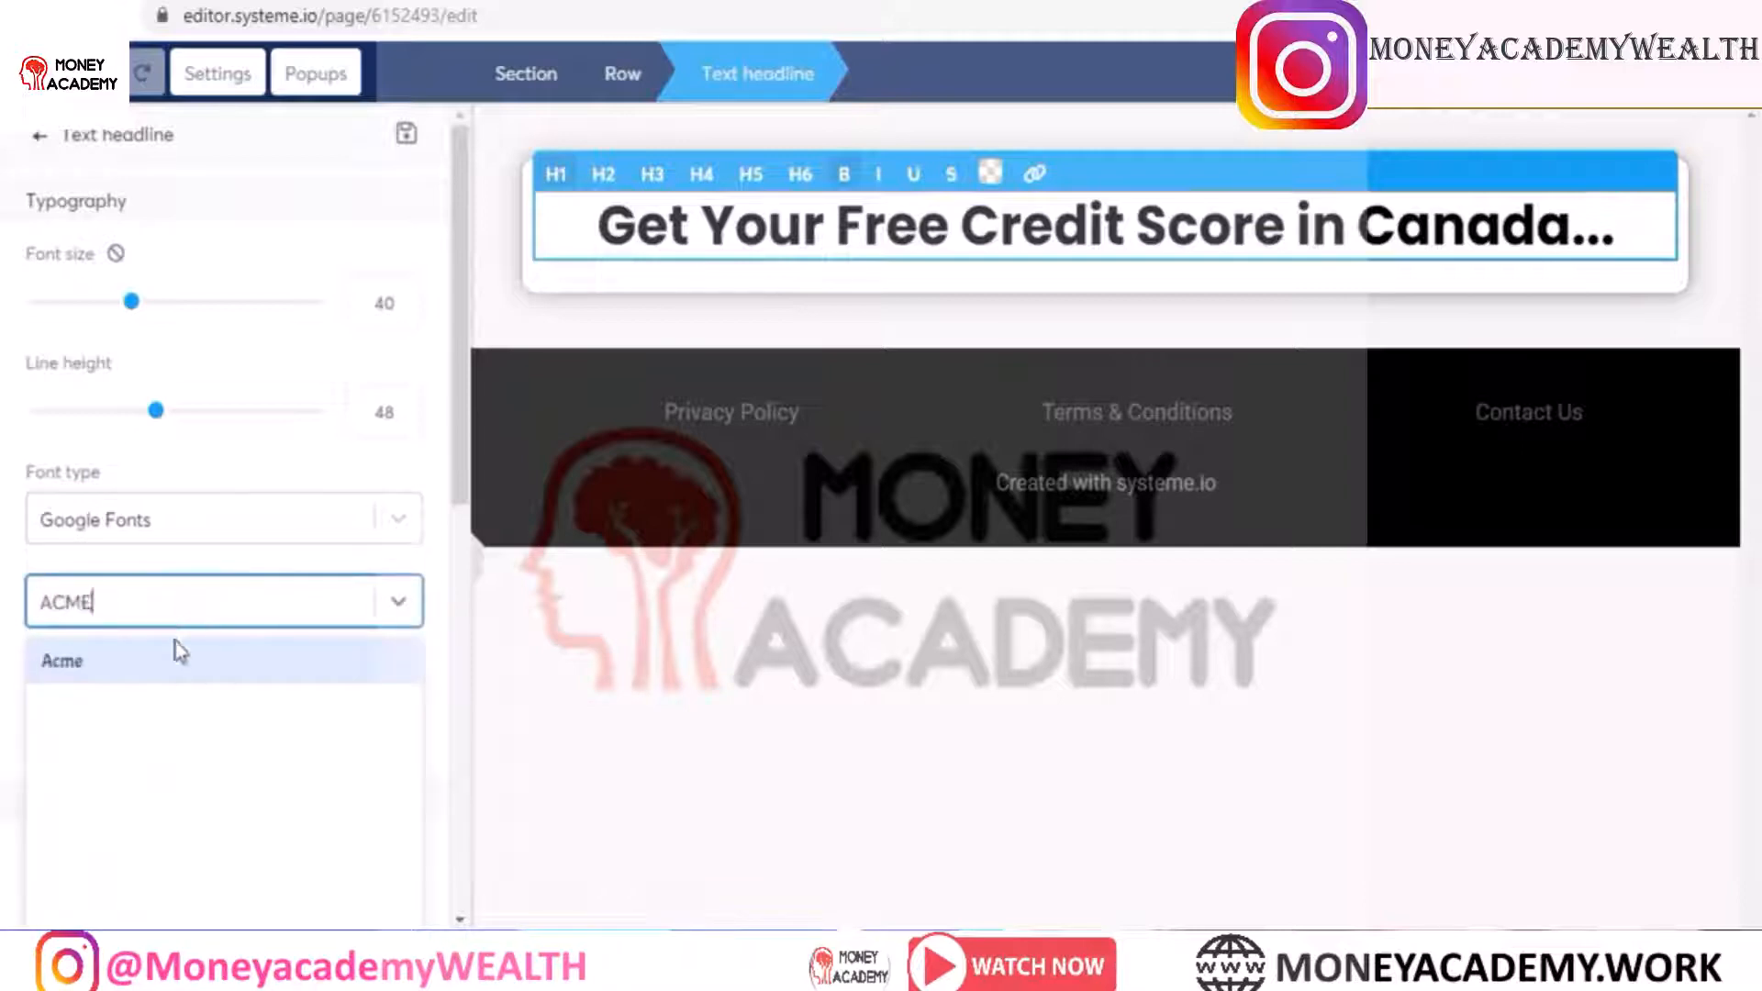
left_click(172, 661)
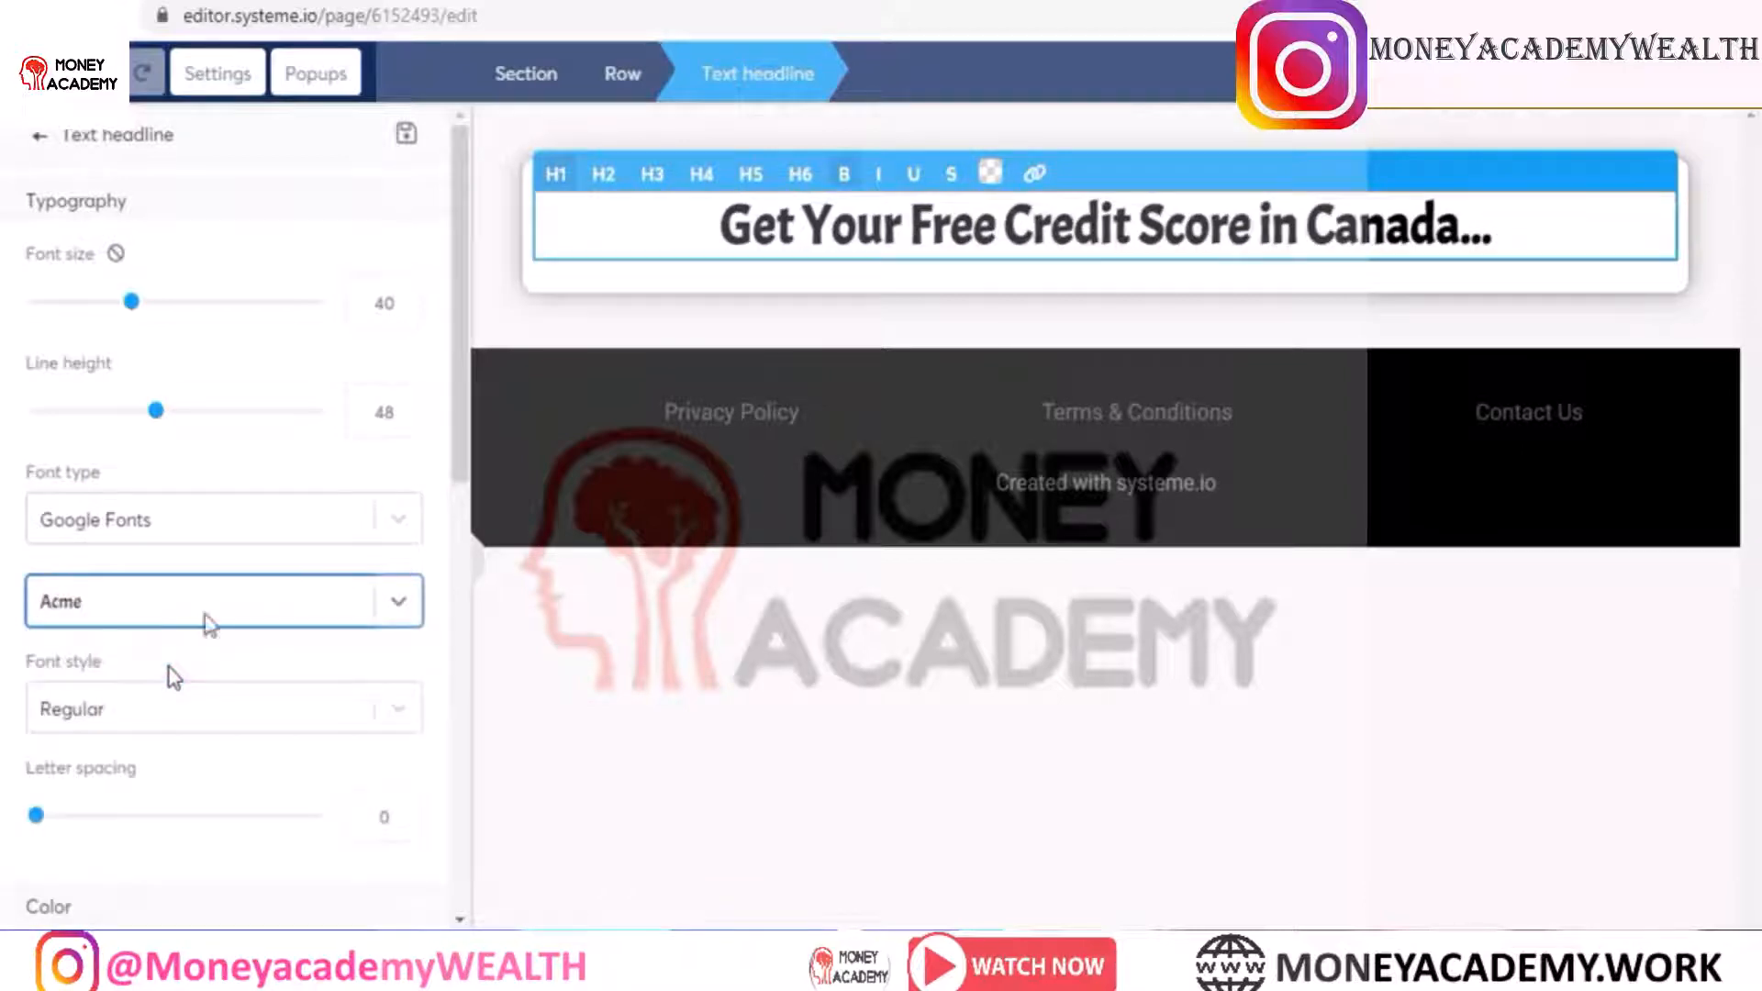
Step: Color the words "Credit Score" in the headline light green (7ED321)
left_click_drag(1002, 225, 1251, 226)
left_click(991, 174)
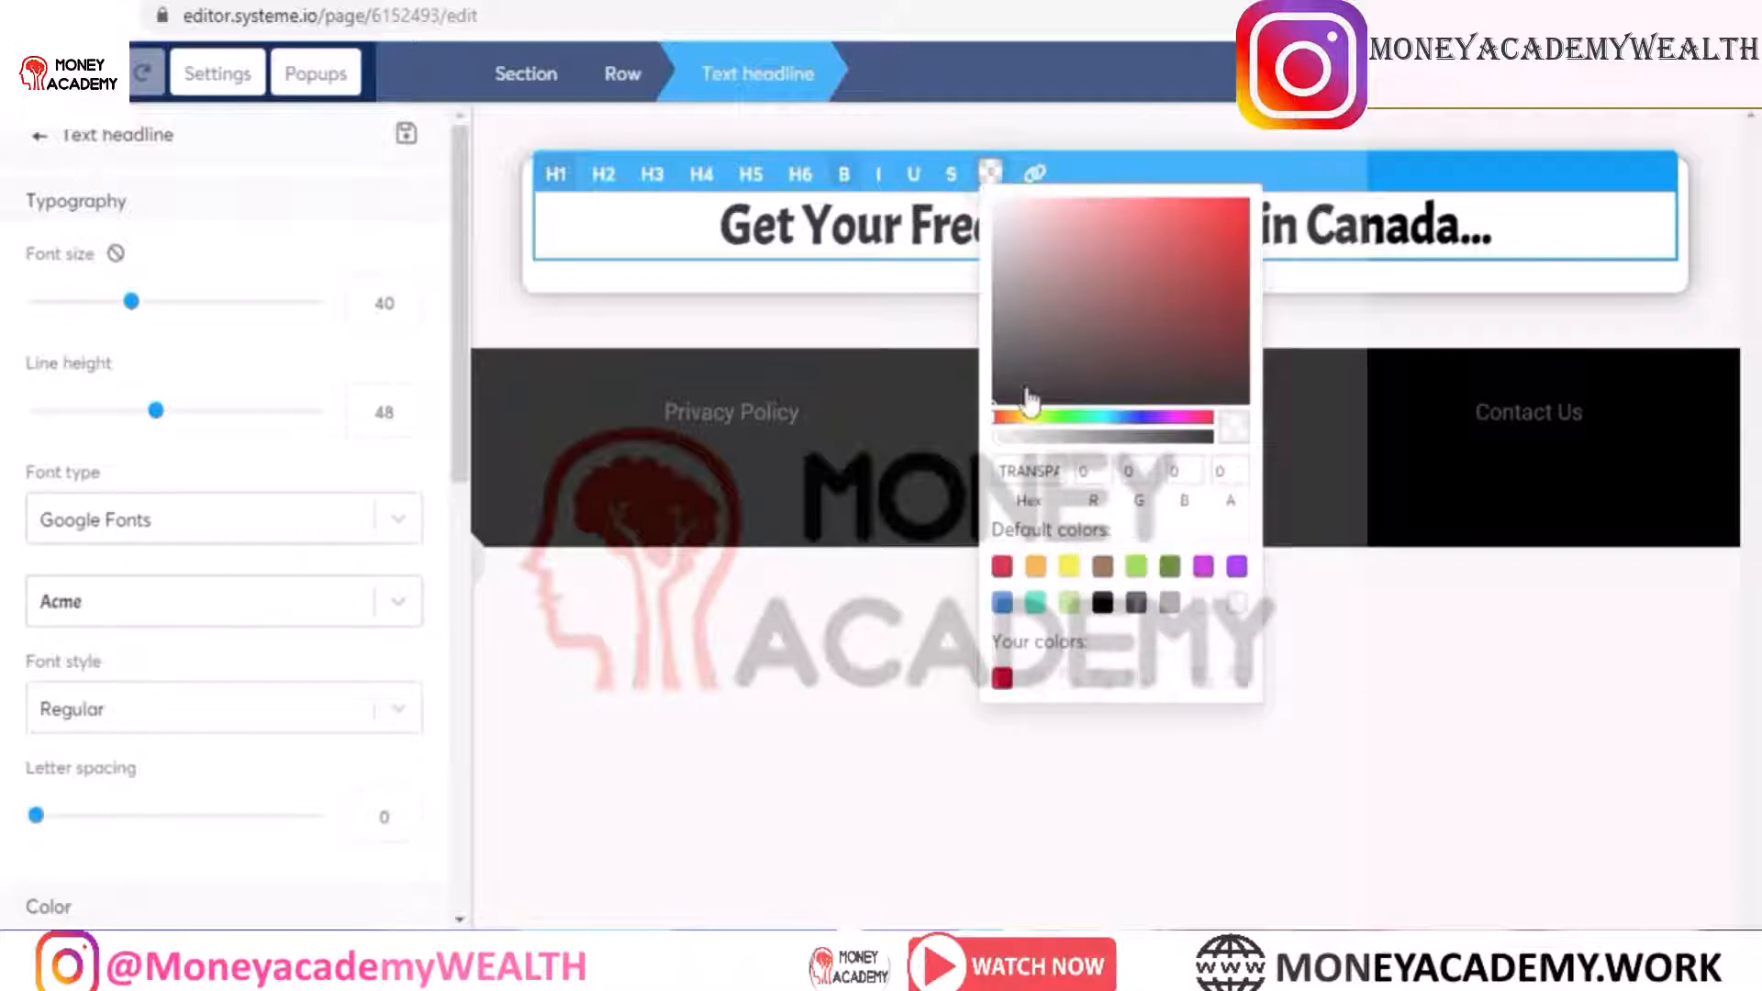
left_click(1136, 567)
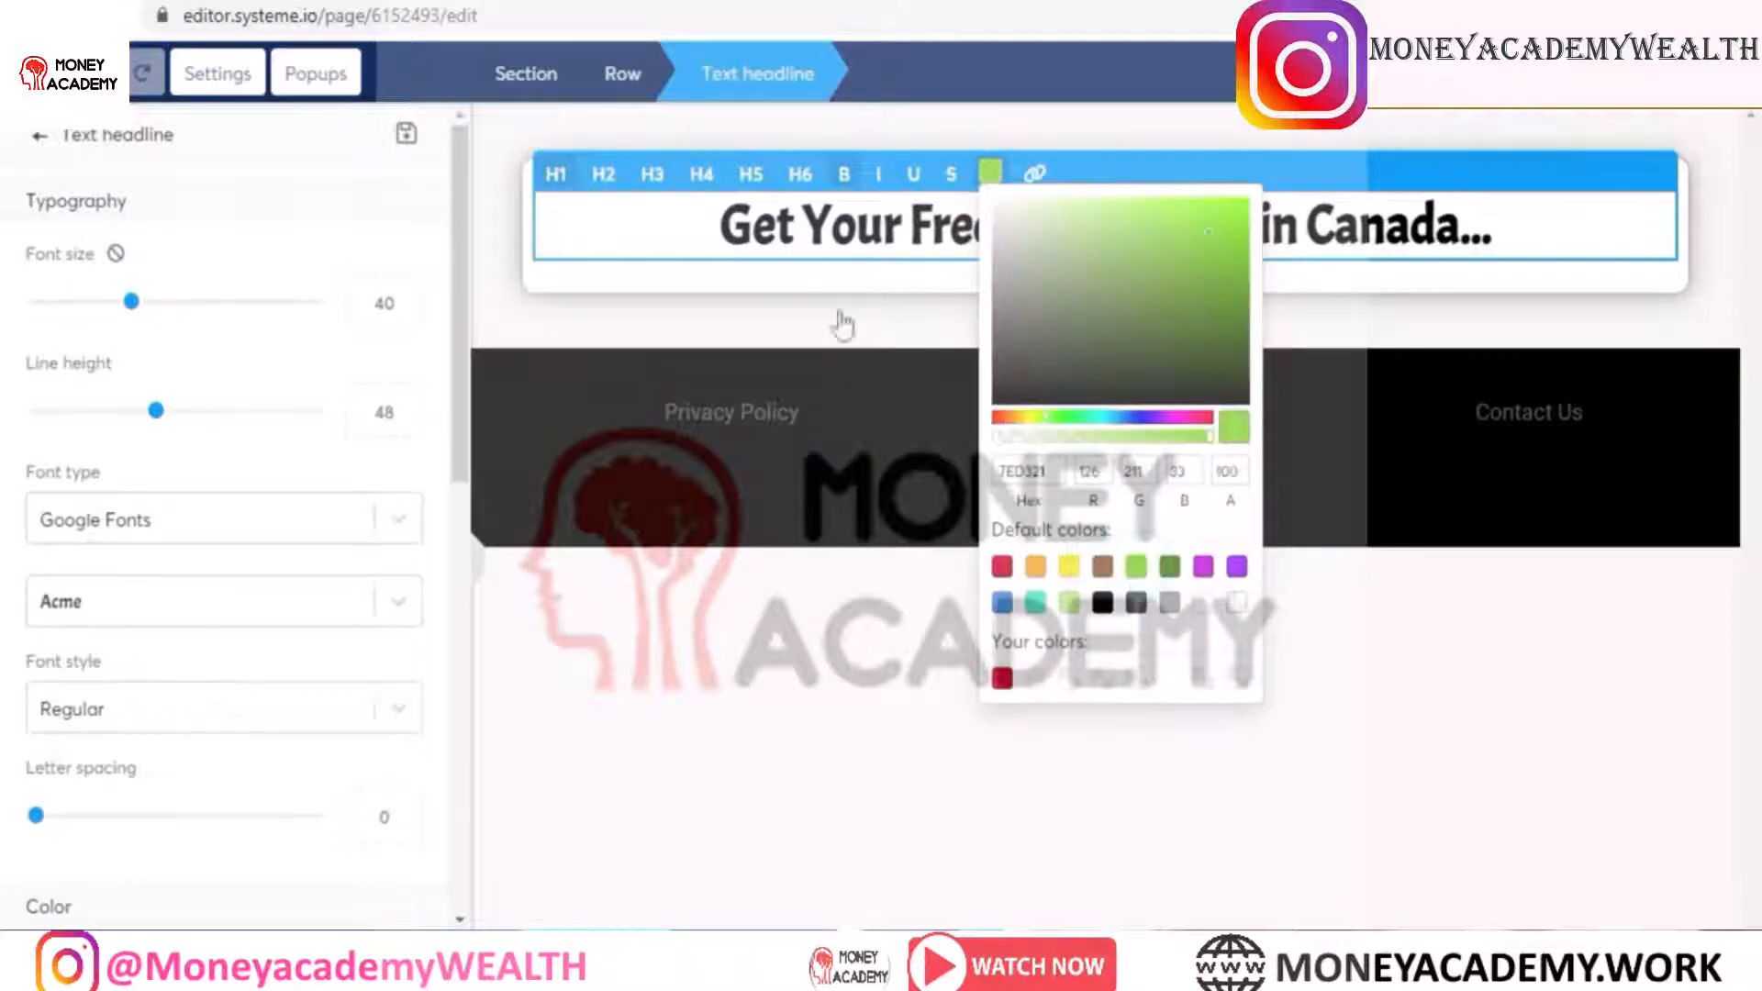
Step: Set the font size of the whole headline to 50
triple_click(845, 217)
double_click(380, 314)
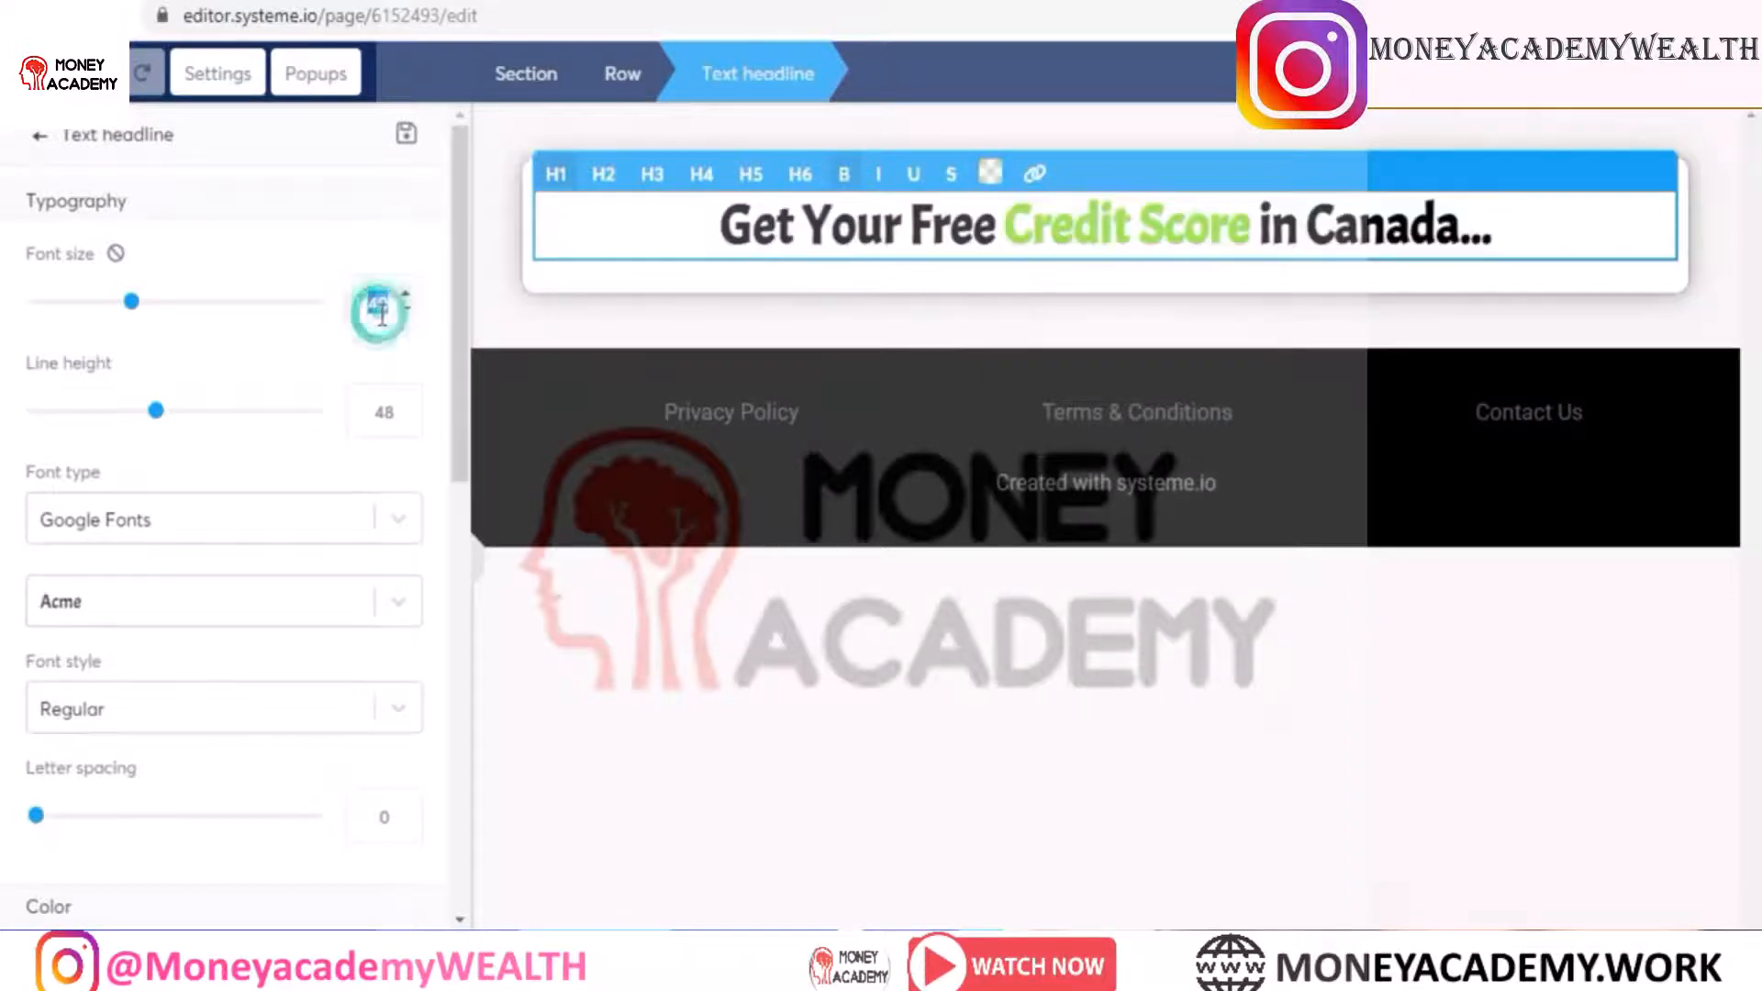
type("50")
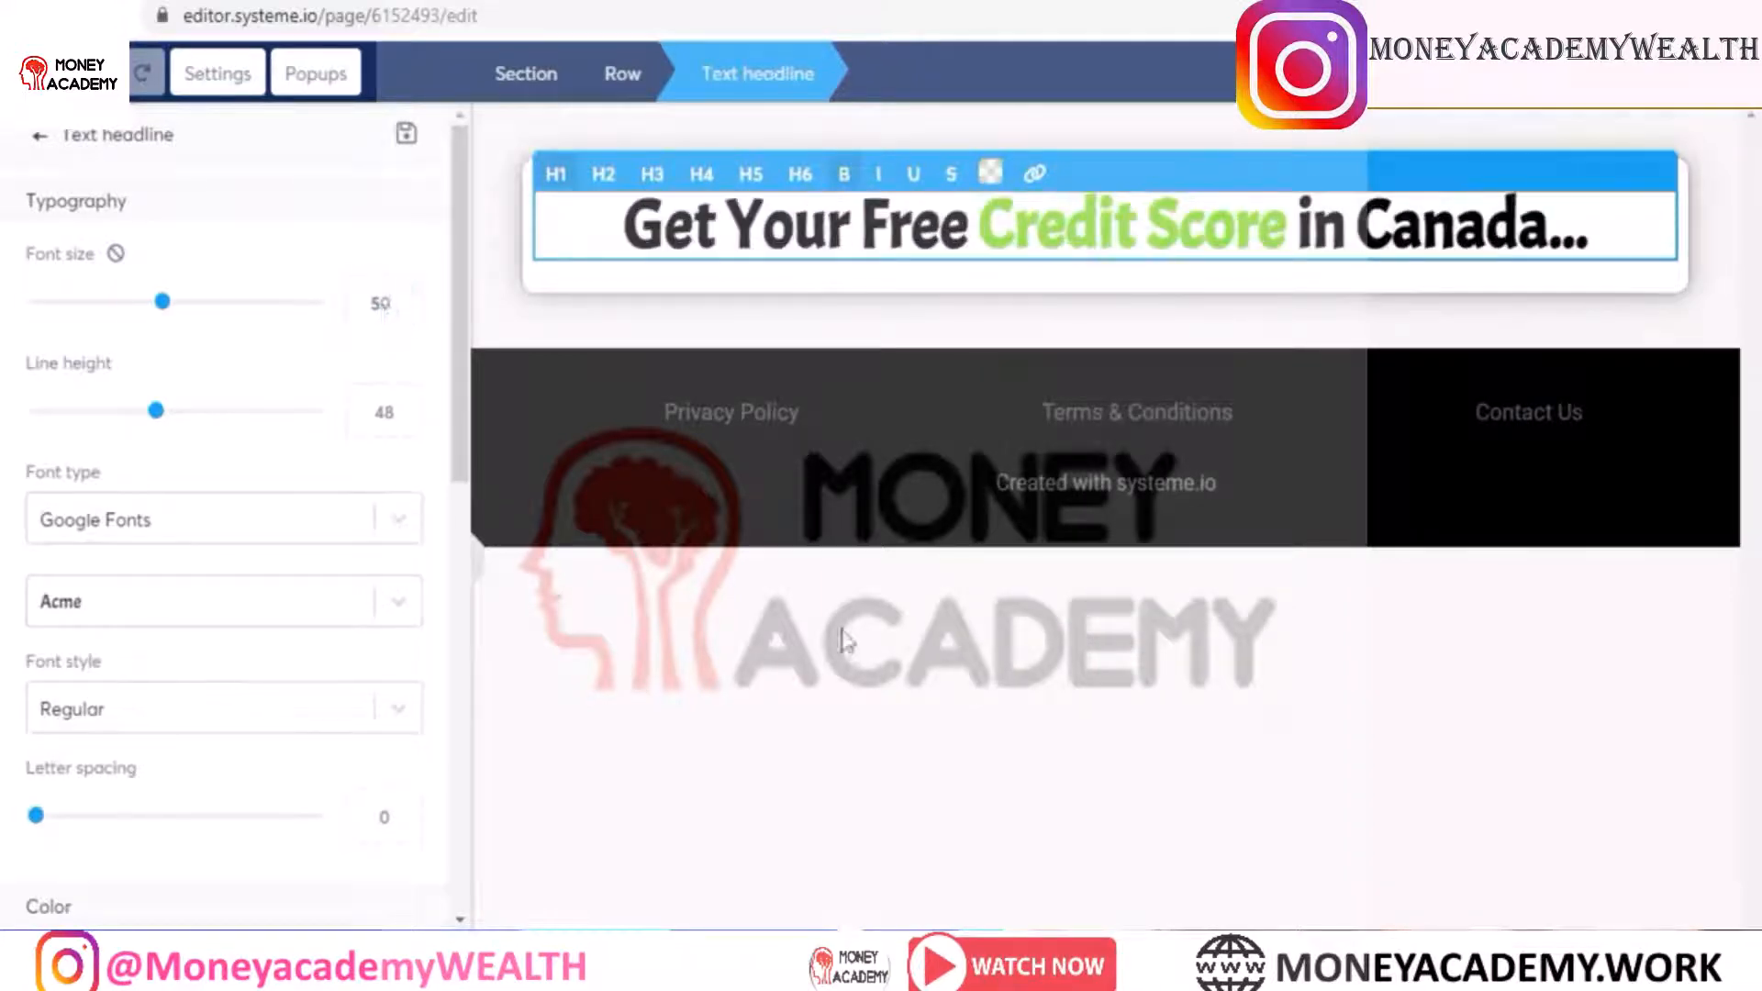
left_click(845, 642)
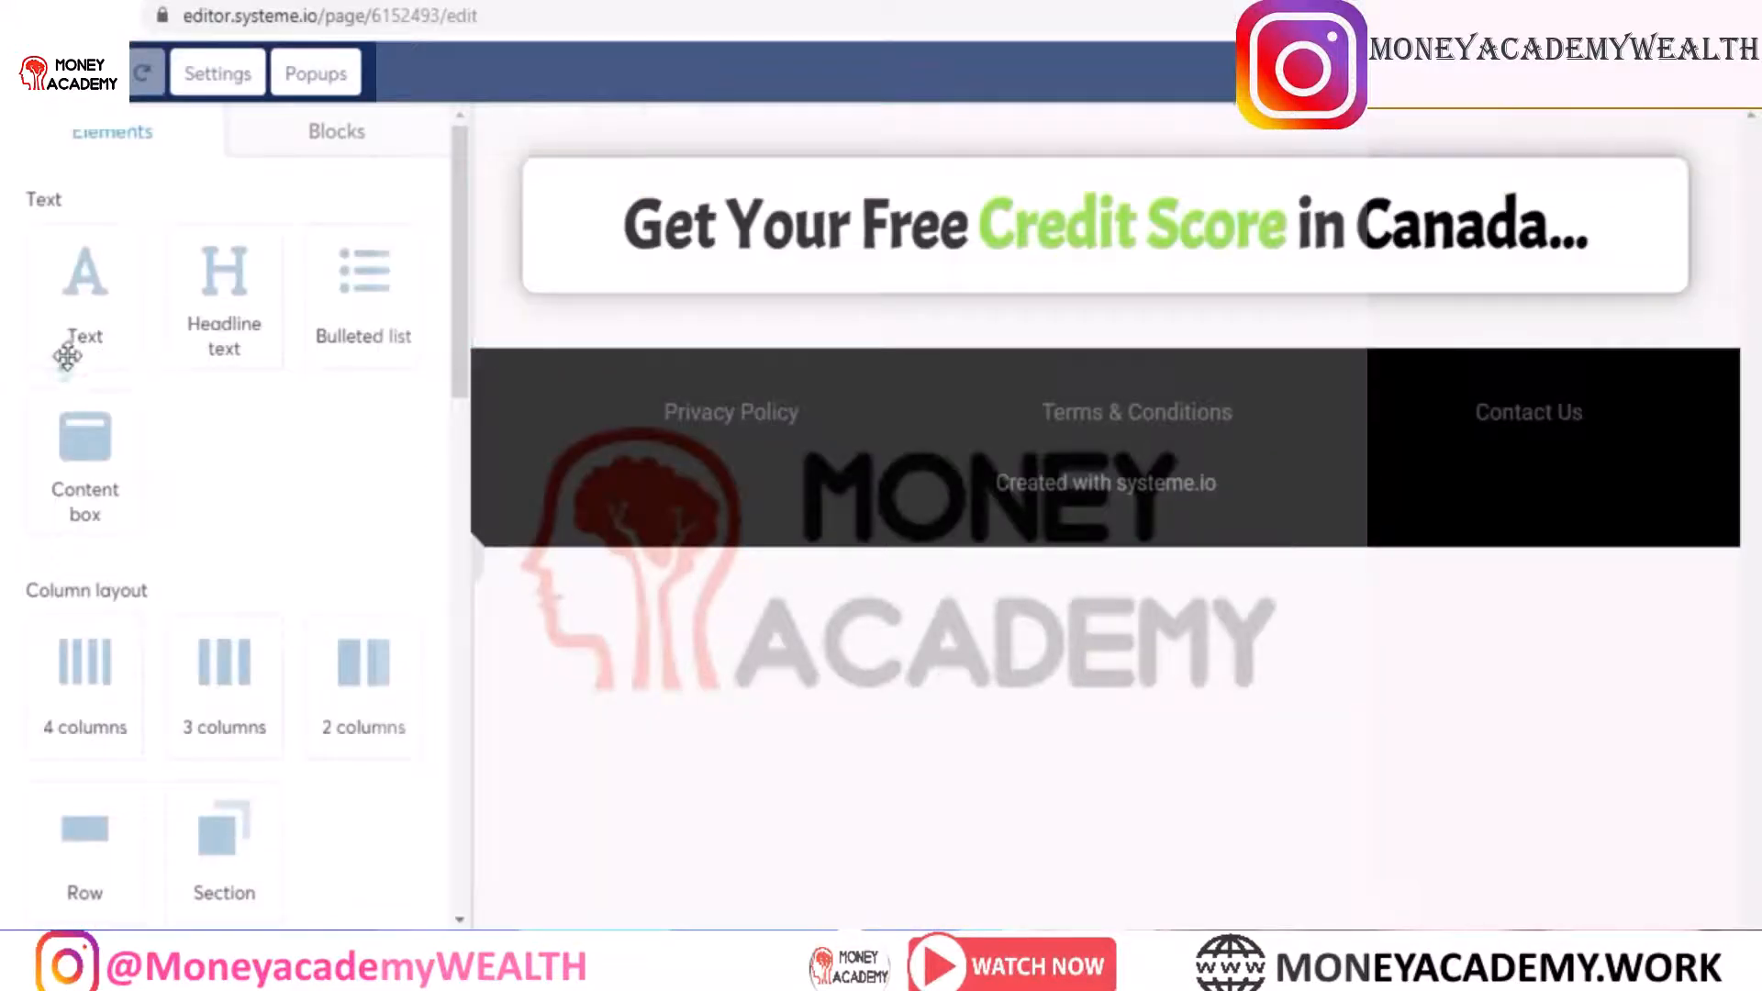
Step: Add a text element and place it inside the white row directly below the headline
left_click_drag(67, 356, 814, 280)
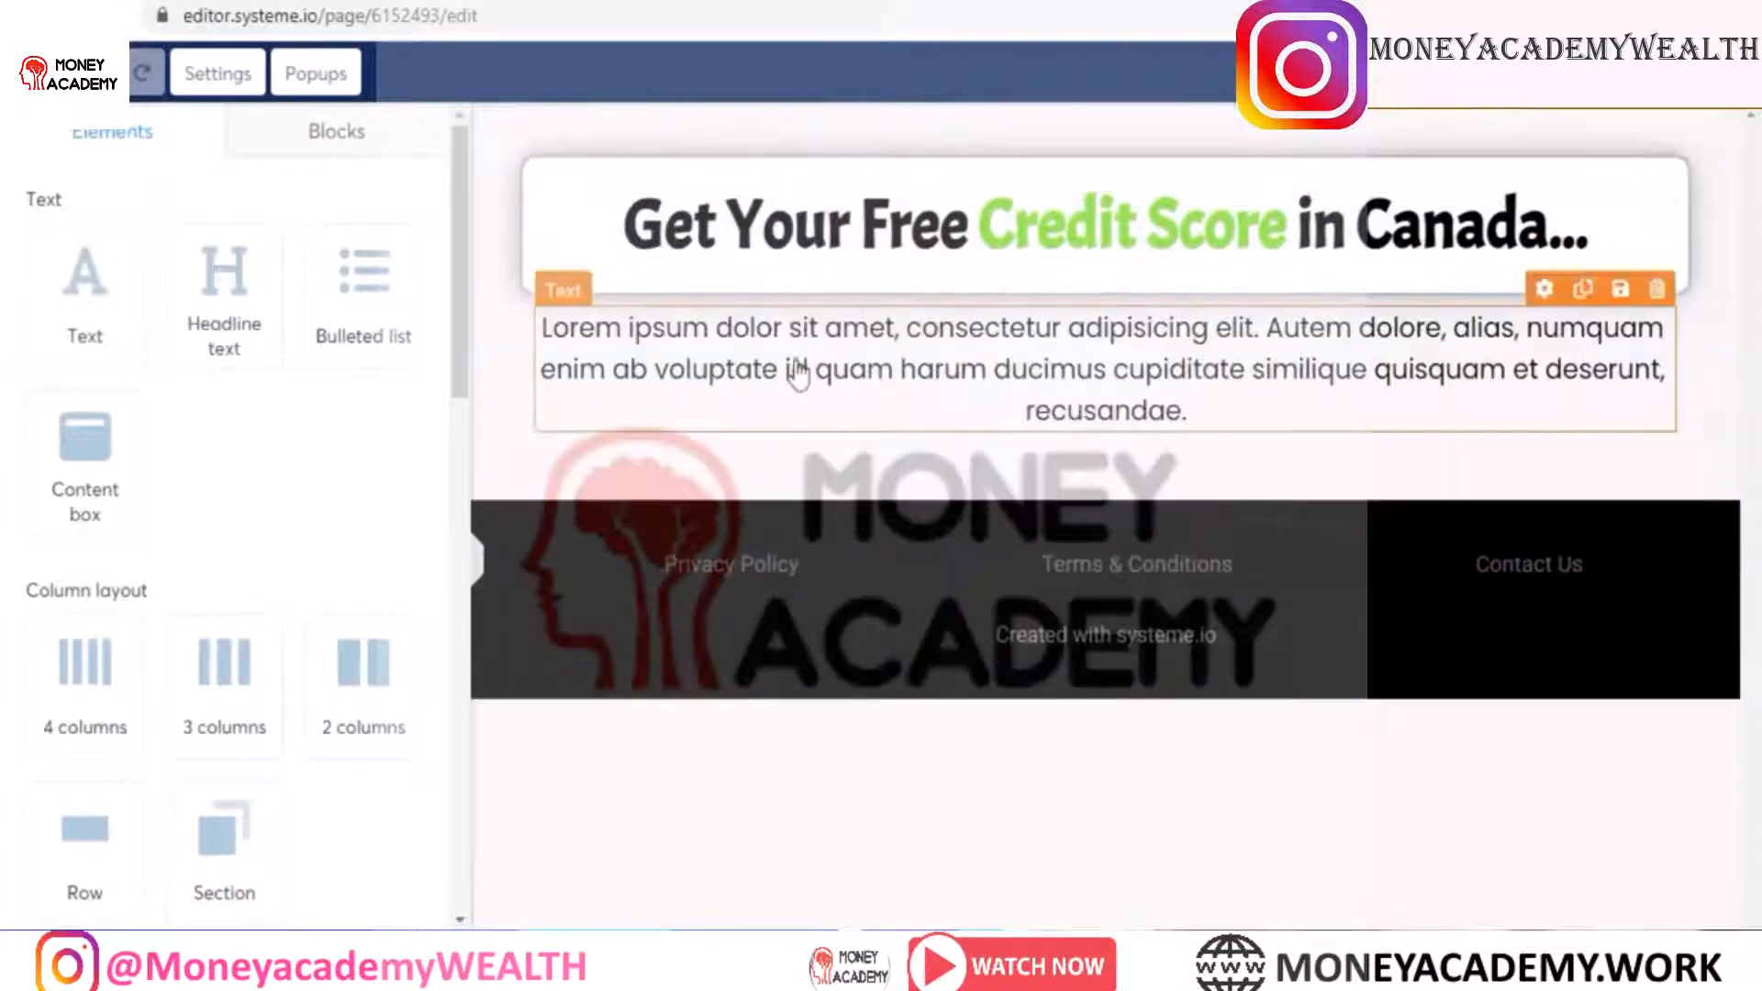
left_click_drag(799, 374, 805, 257)
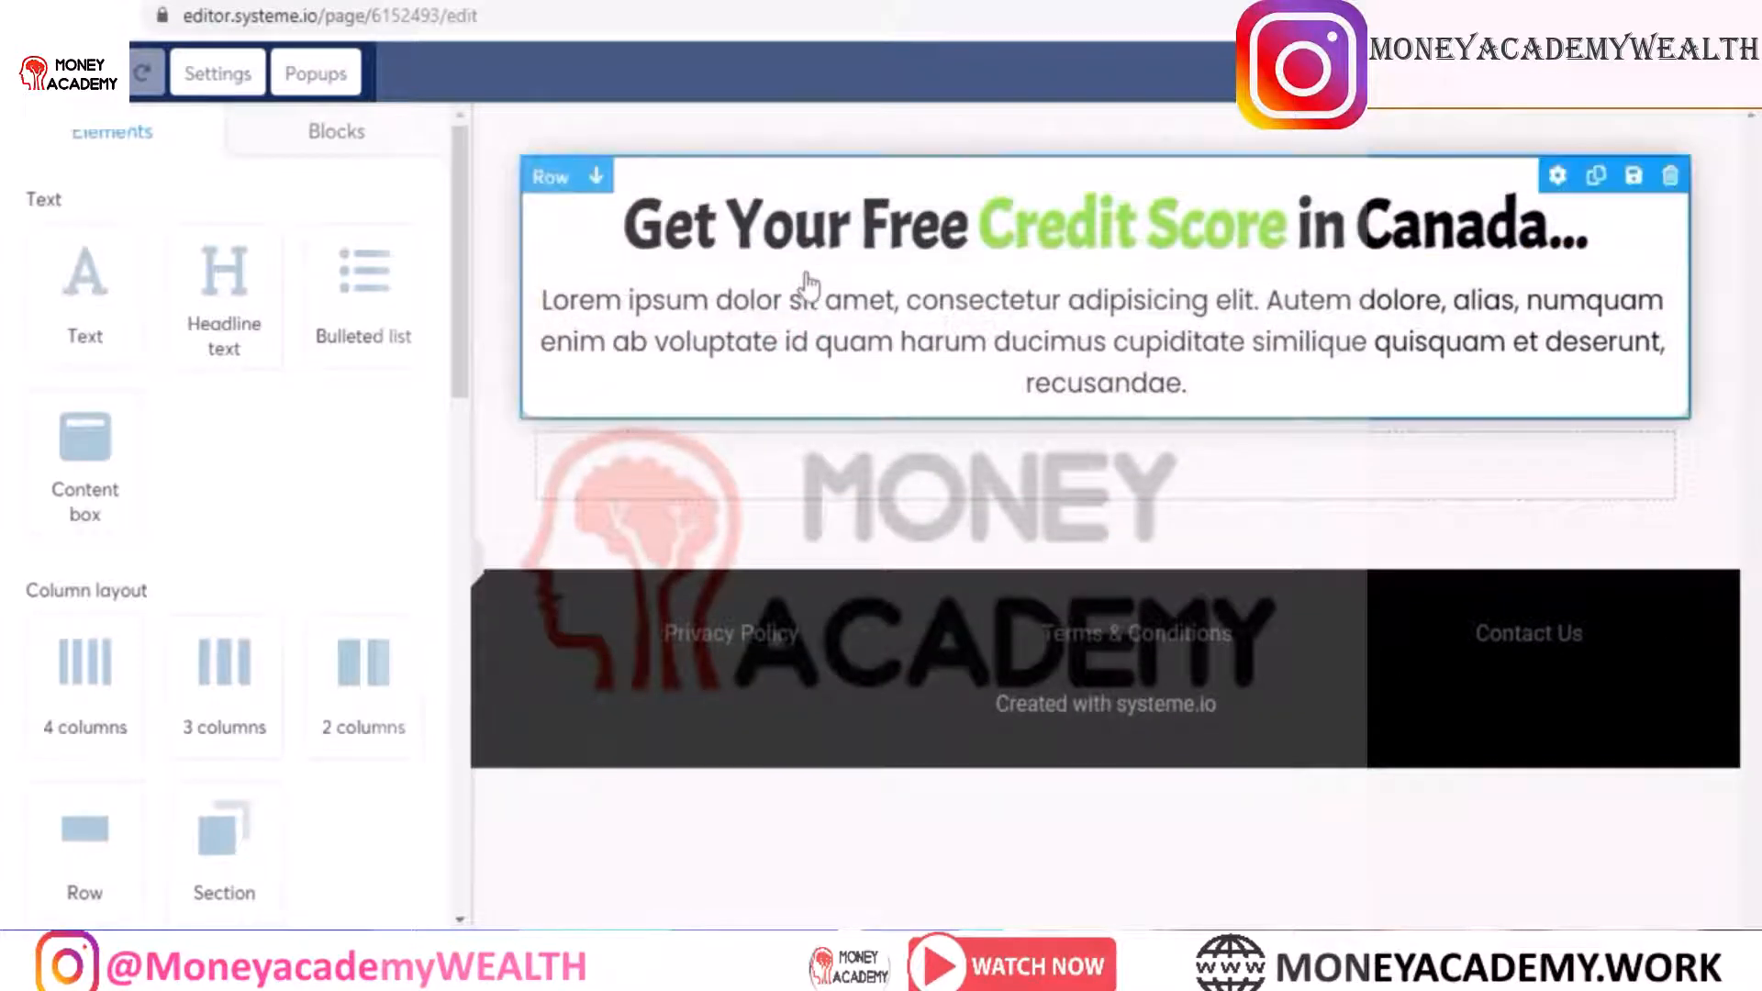
Step: Replace the placeholder text below the headline with "Free Credit Score - Rent Advantage™ - CreditBuilder - Personal Loans" and make it bold
left_click(1670, 399)
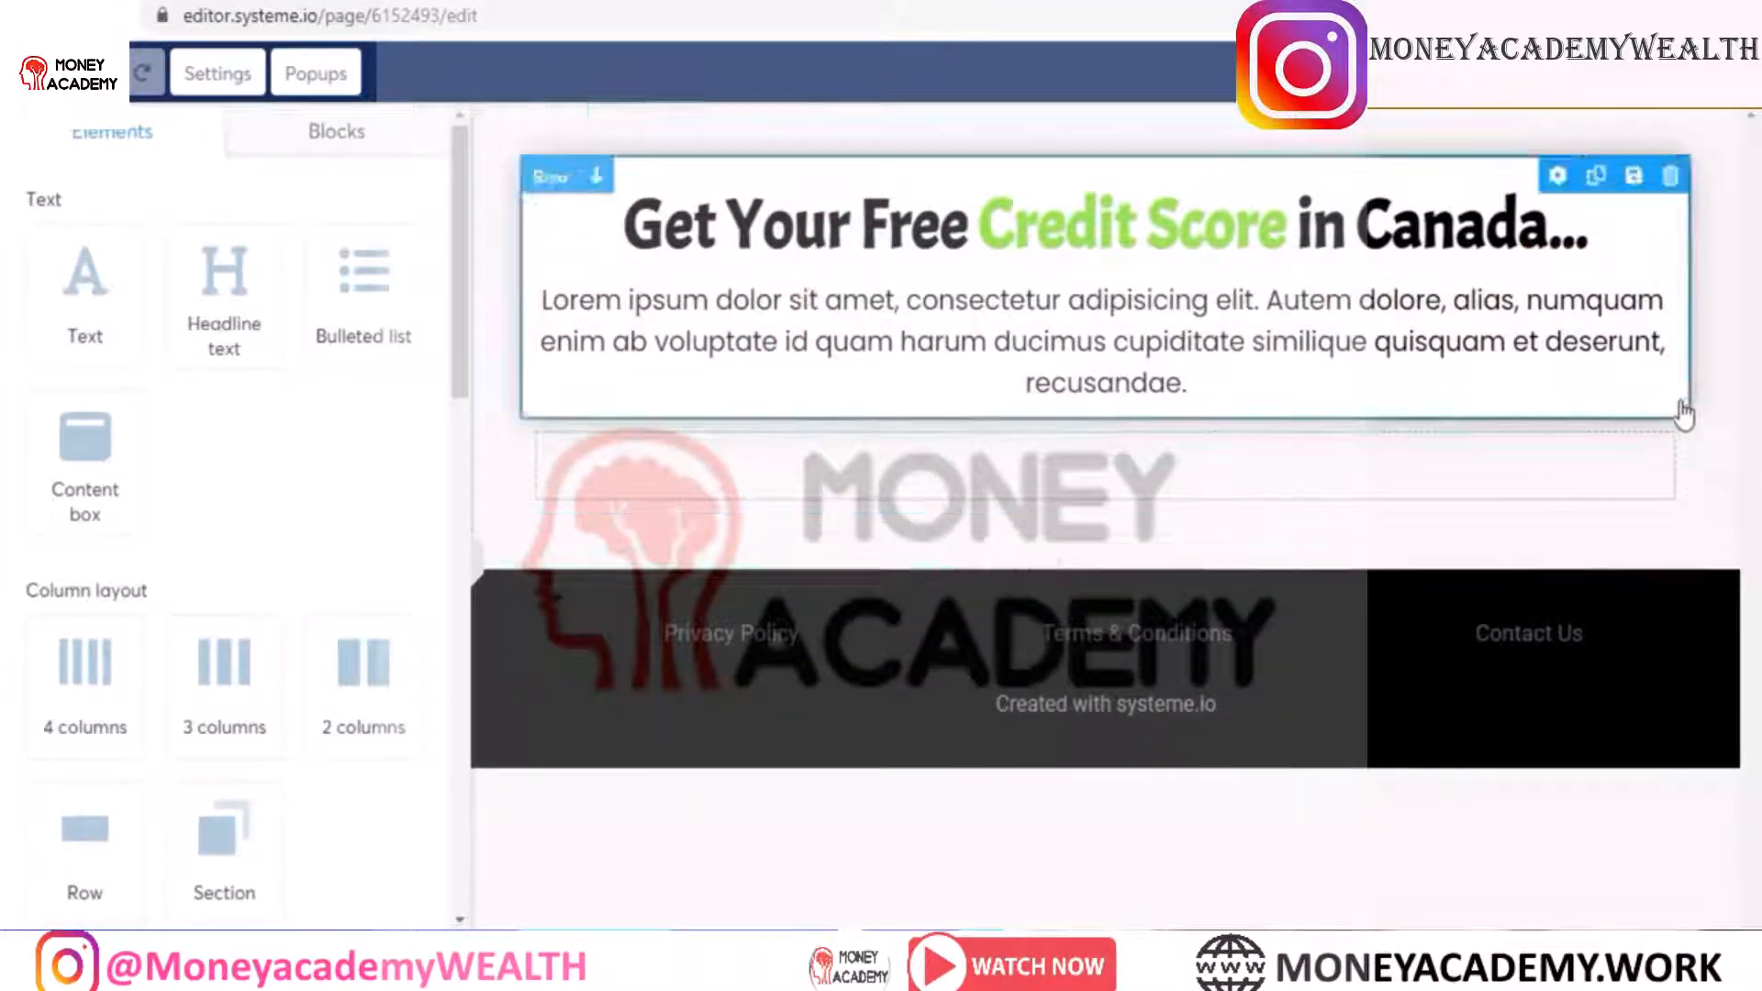
triple_click(881, 325)
type("Free Credit Score - Rent Advantage™ - CreditBuilder - Personal Loans")
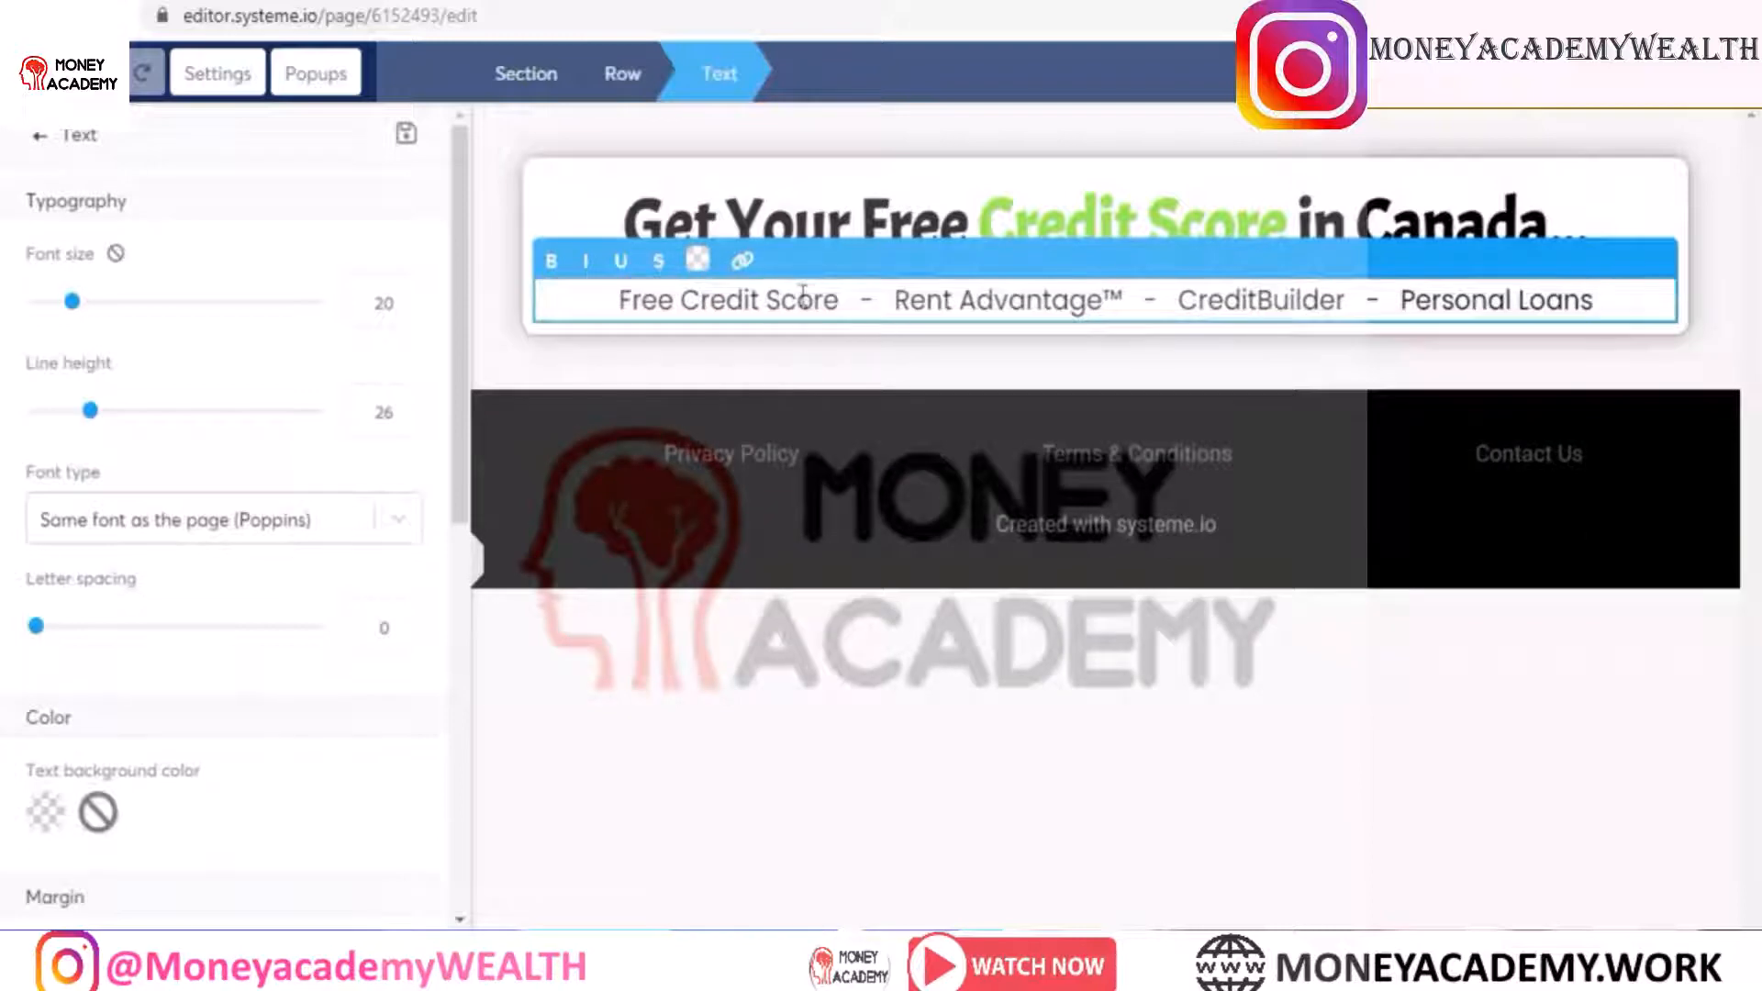
triple_click(803, 298)
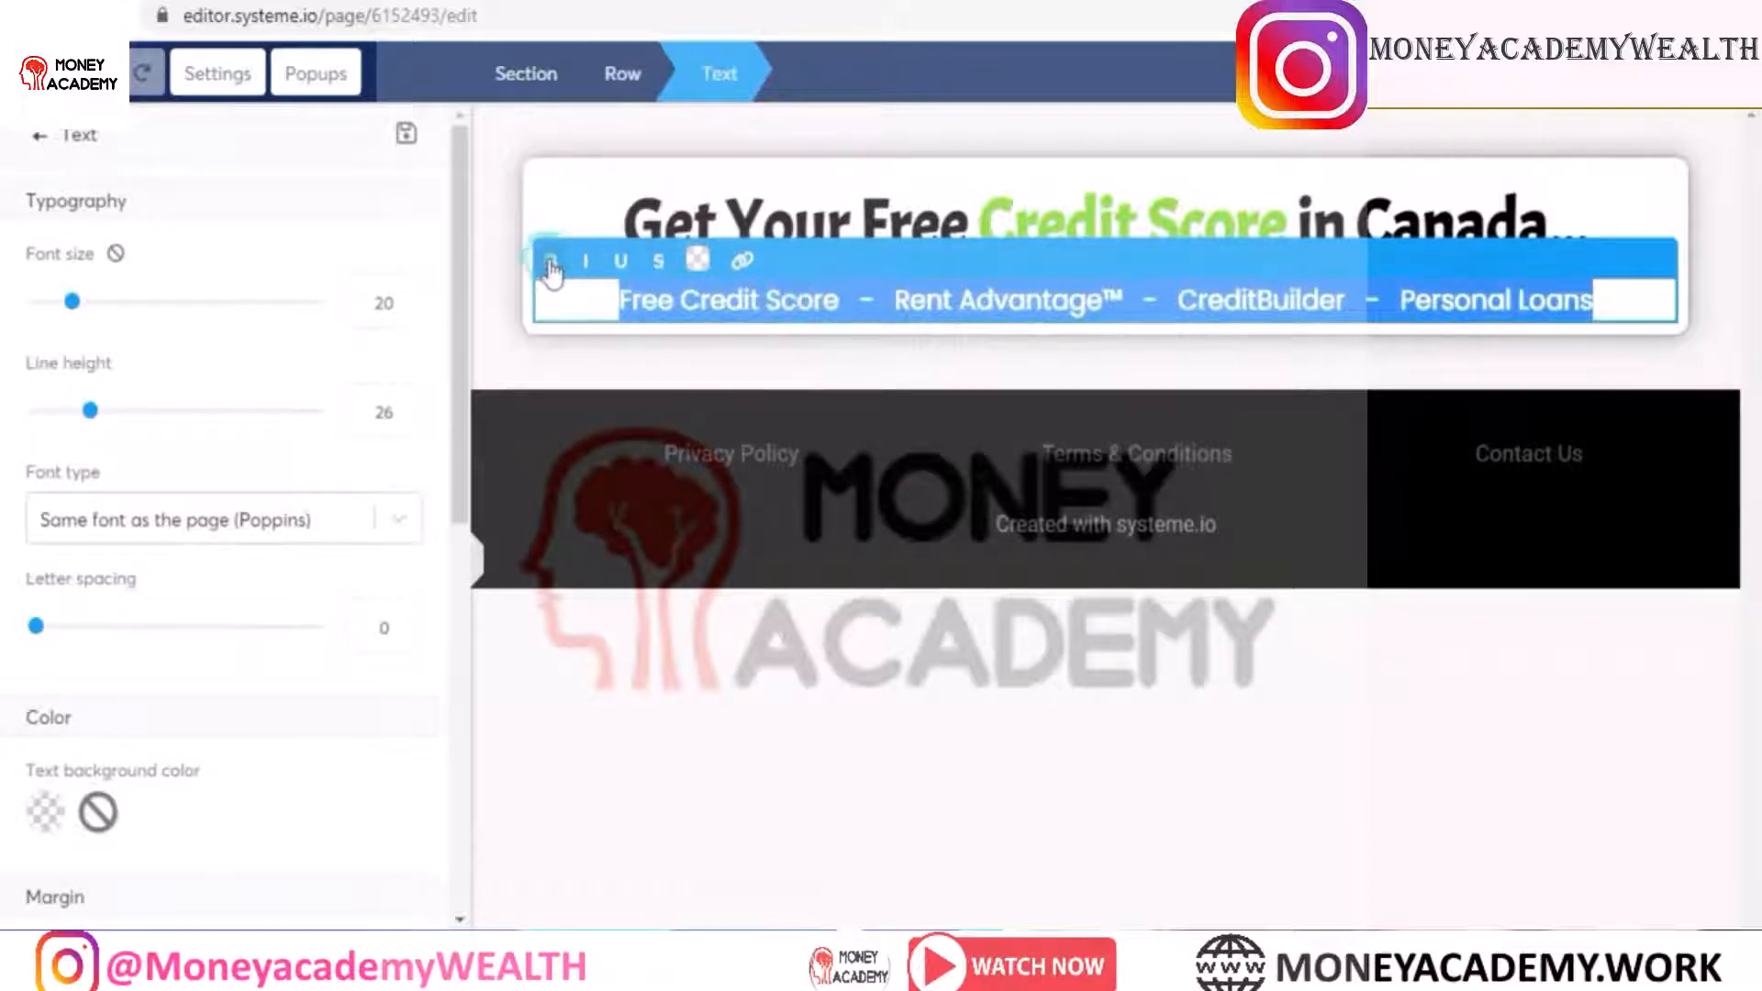
left_click(686, 837)
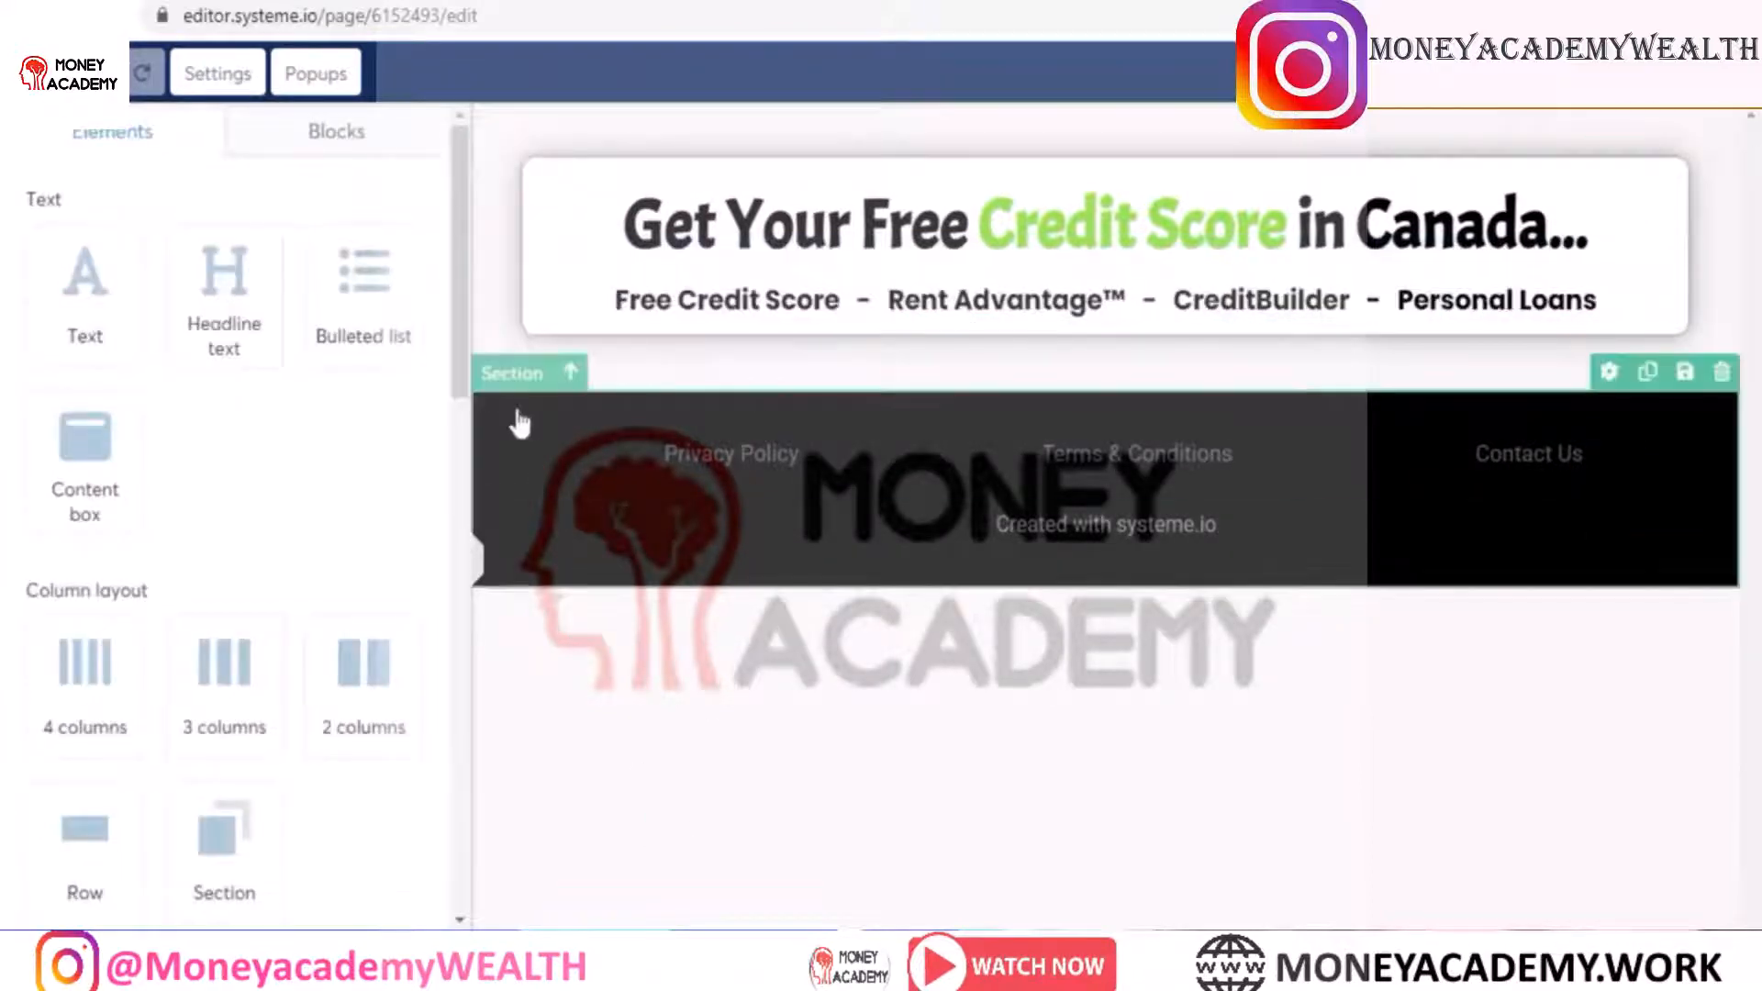
Step: Add an image element below the bold text line and load the picture c.png into it
left_click_drag(459, 239, 456, 371)
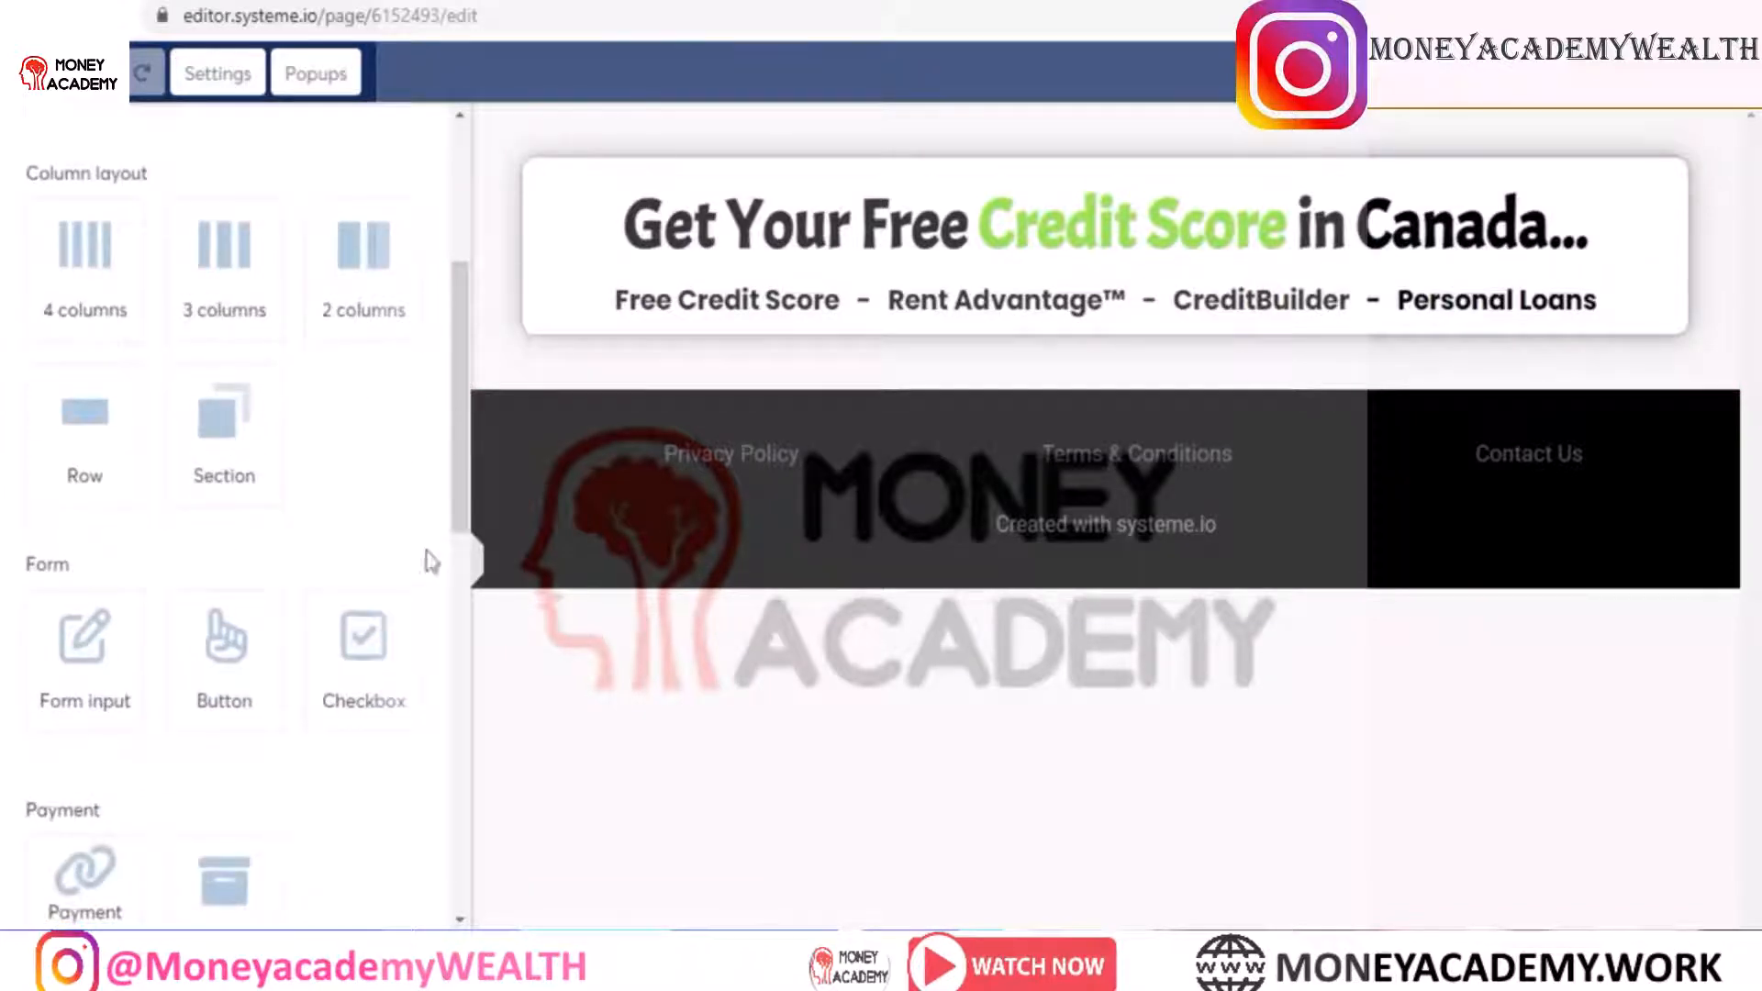
left_click_drag(454, 468, 454, 633)
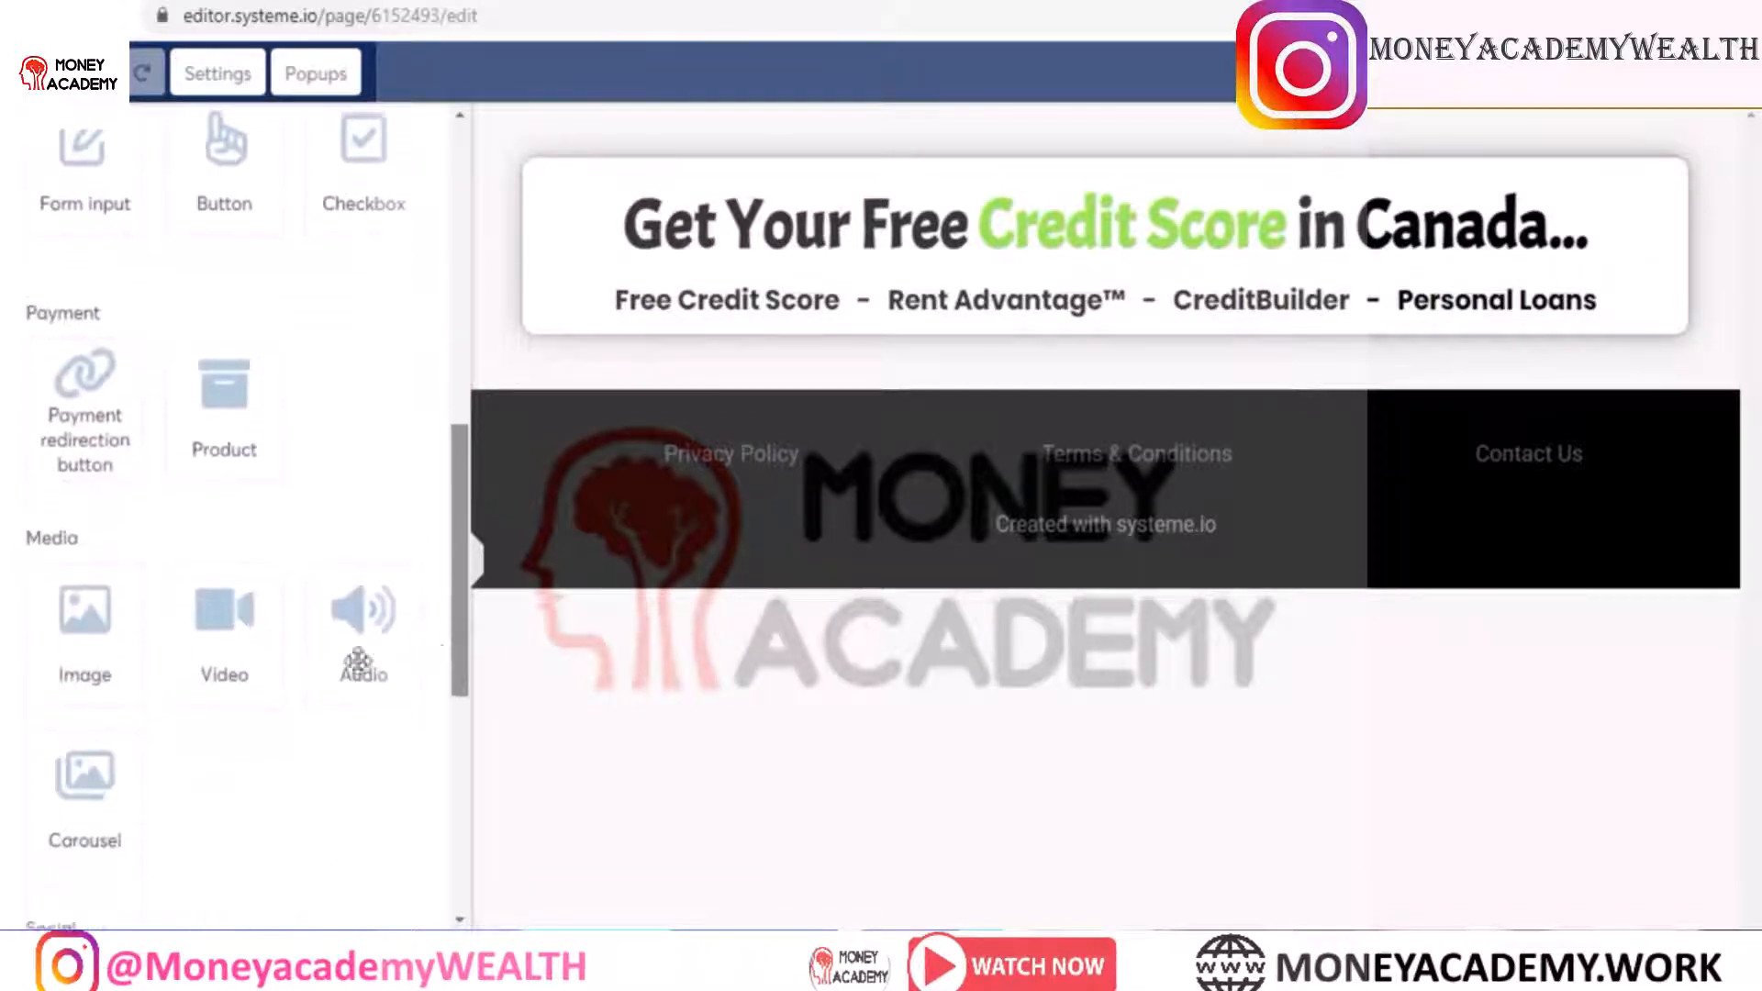
left_click_drag(102, 650, 964, 486)
left_click(968, 486)
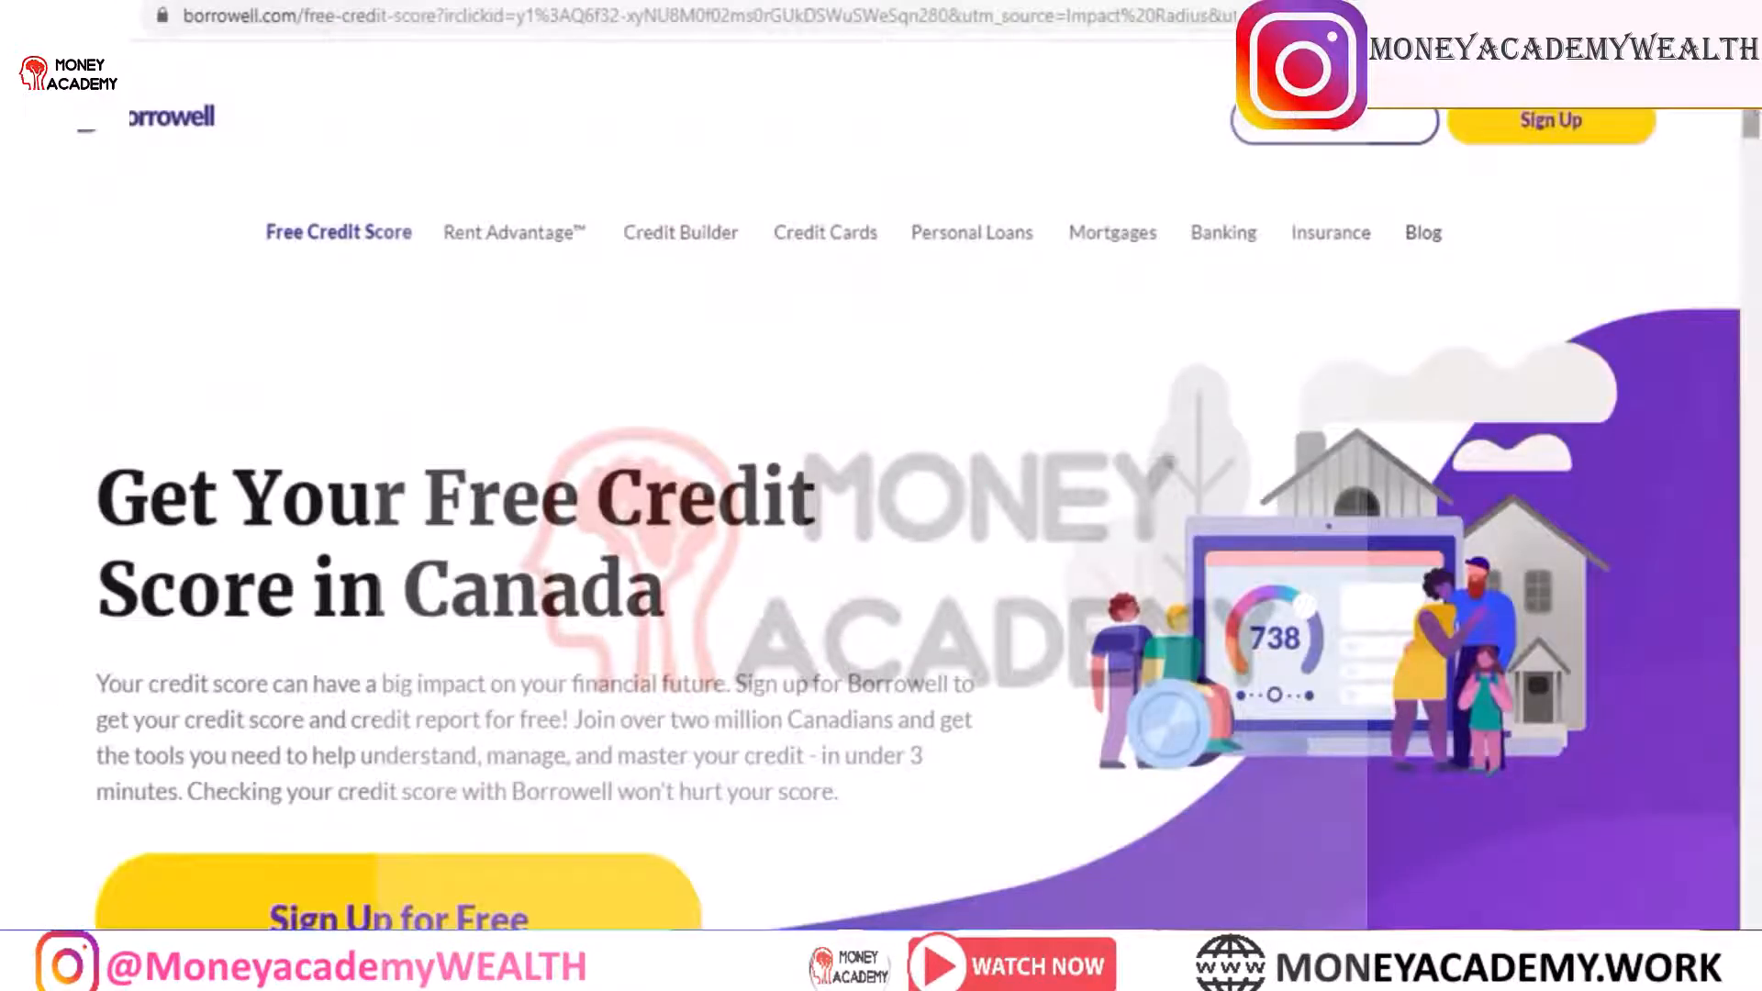
left_click_drag(1754, 103, 1753, 185)
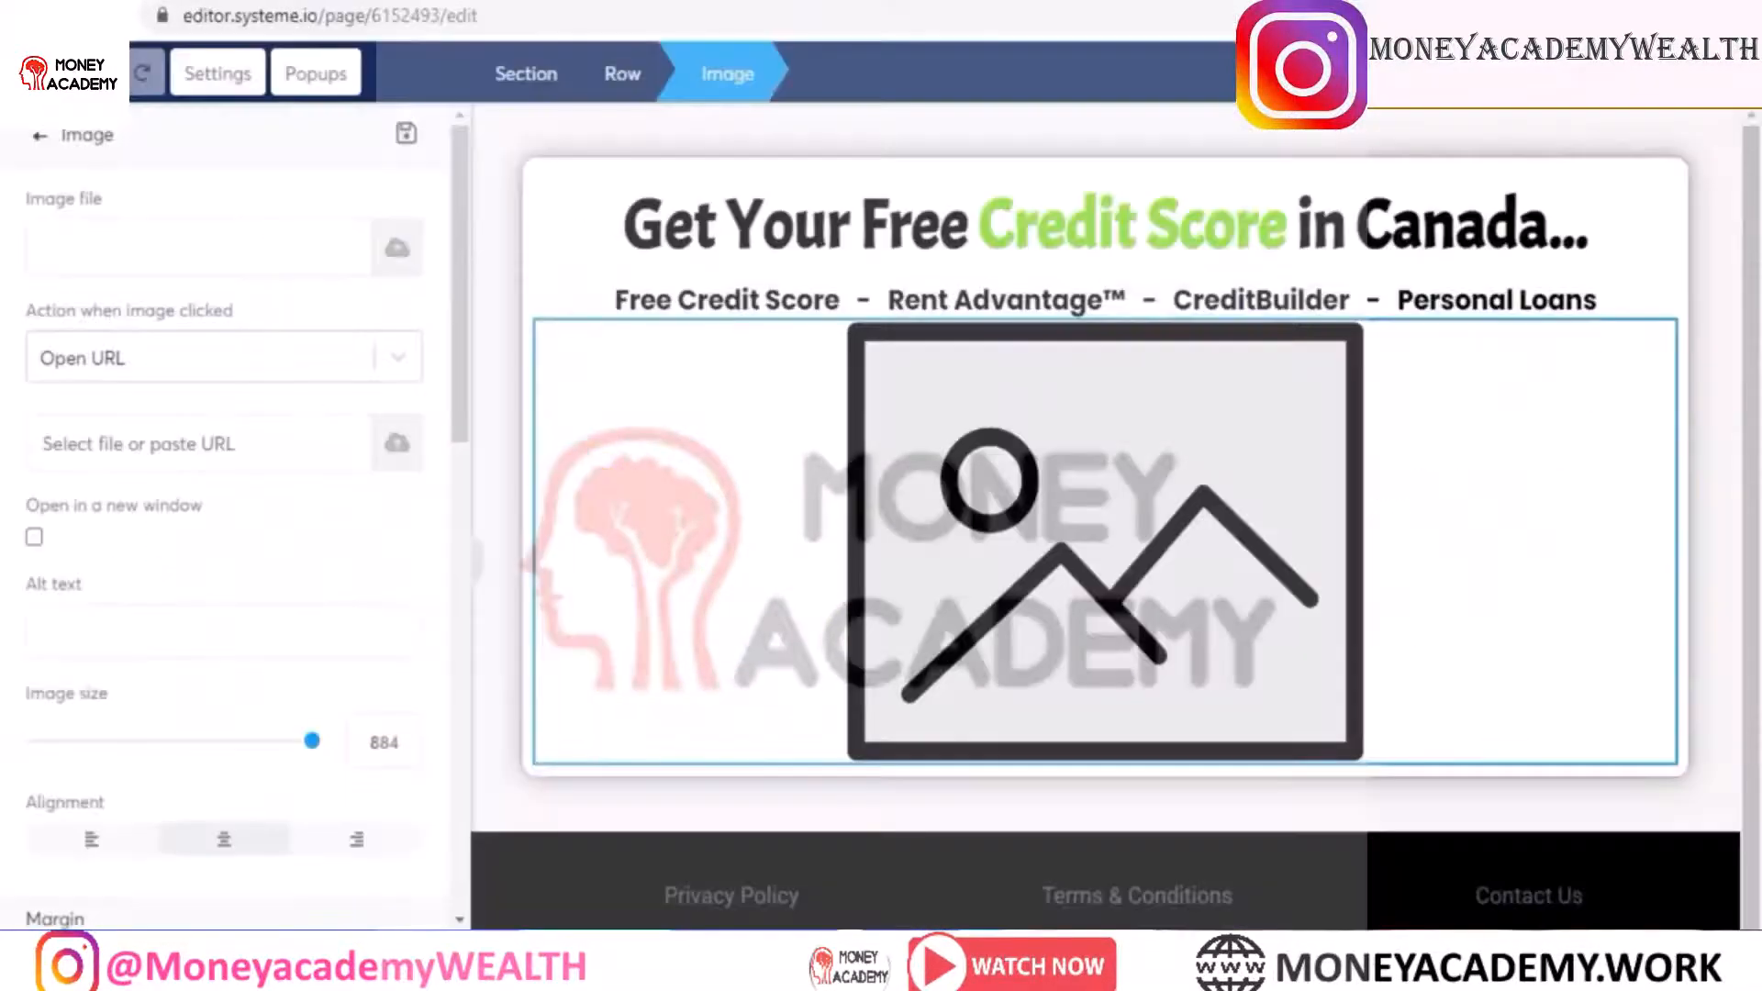
left_click(395, 248)
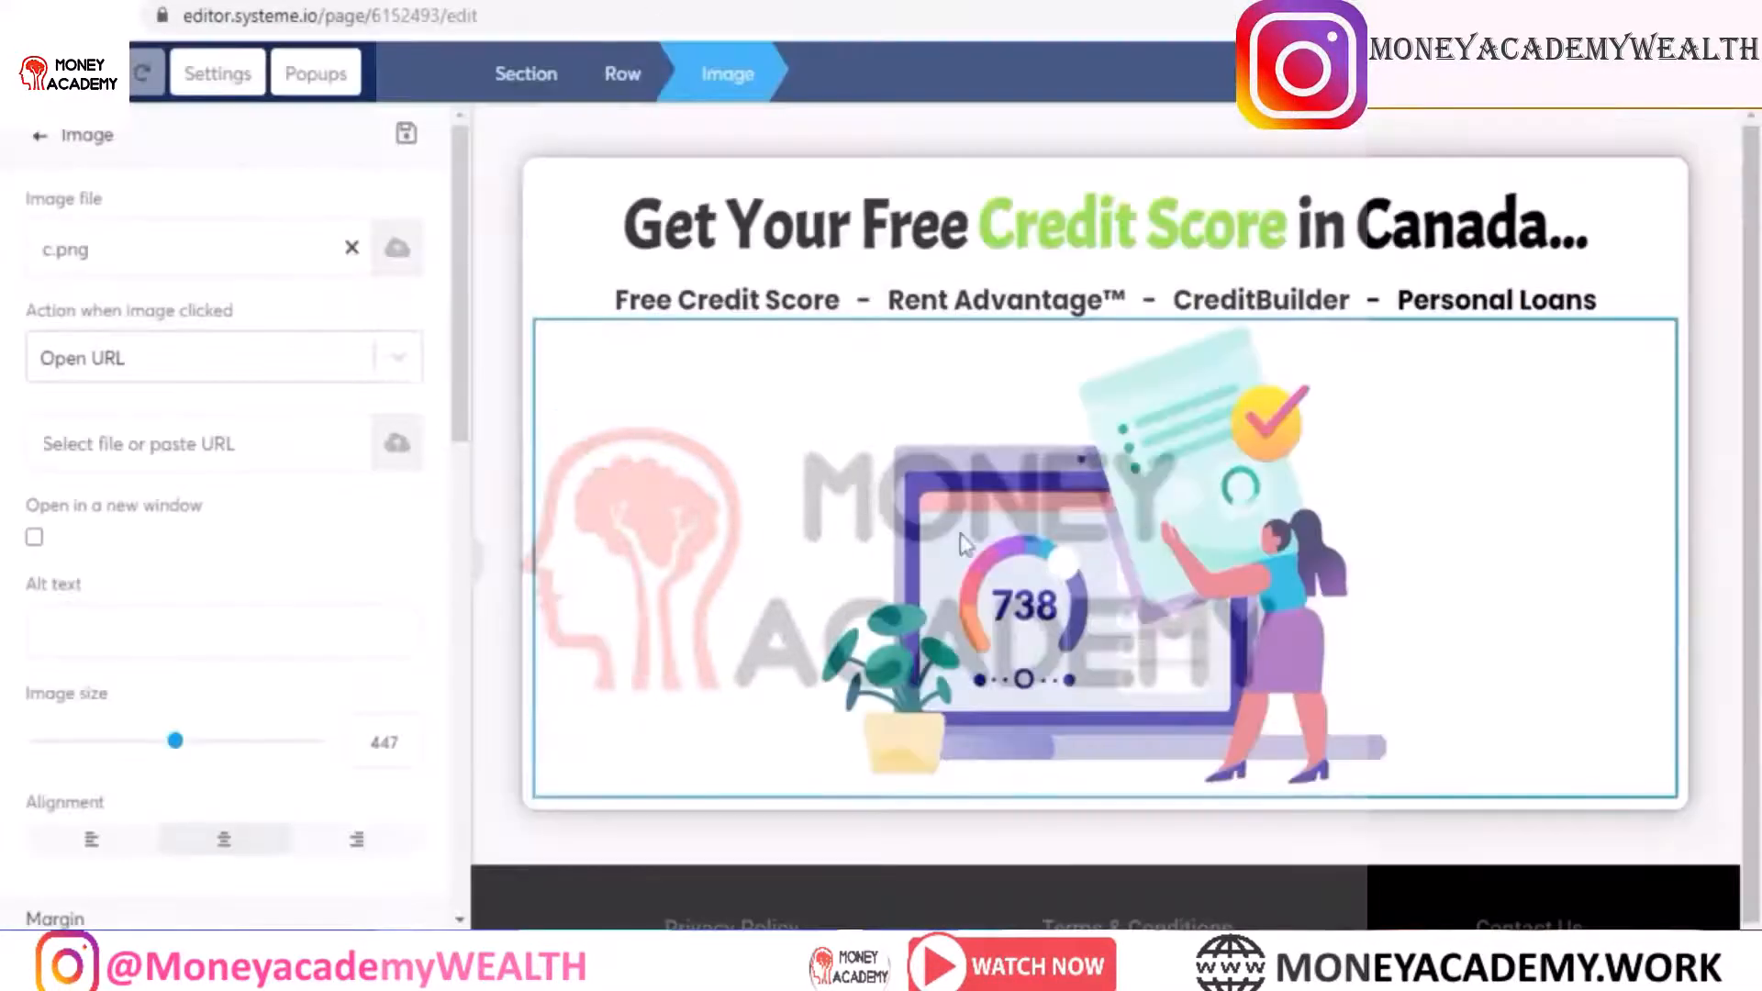
left_click(511, 443)
Step: Add a button element below the image and open its settings
scroll(456, 353, "down", 10)
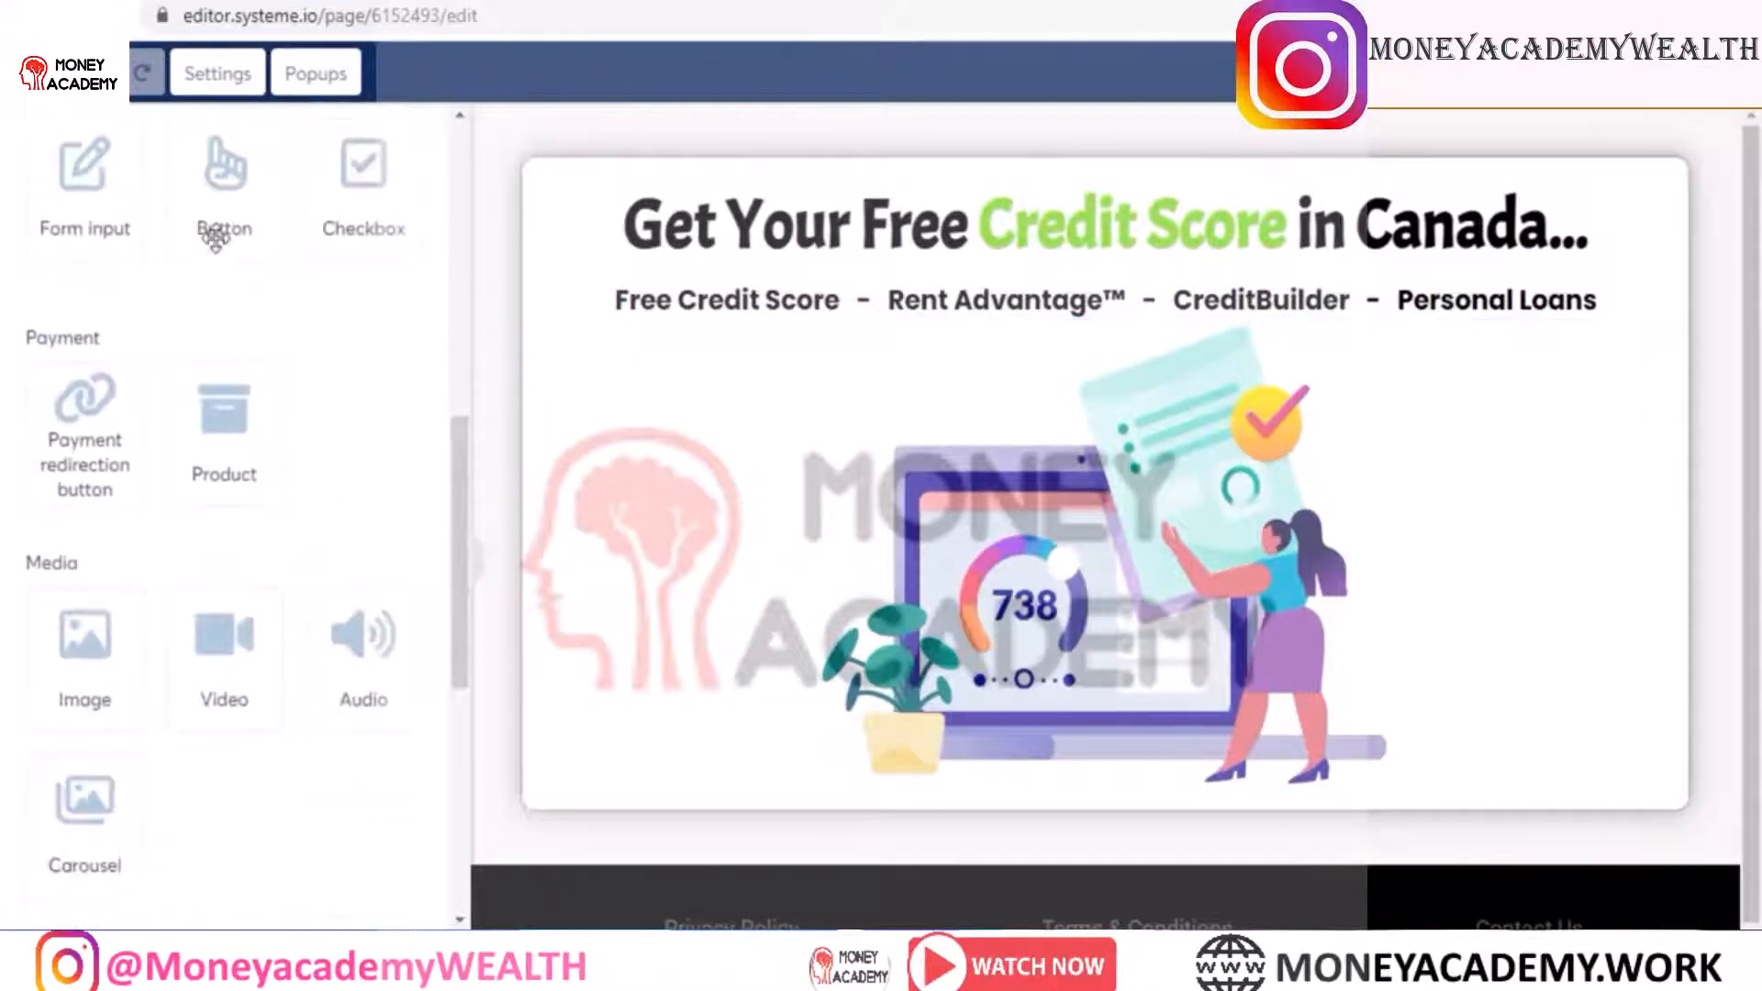
left_click_drag(216, 237, 767, 732)
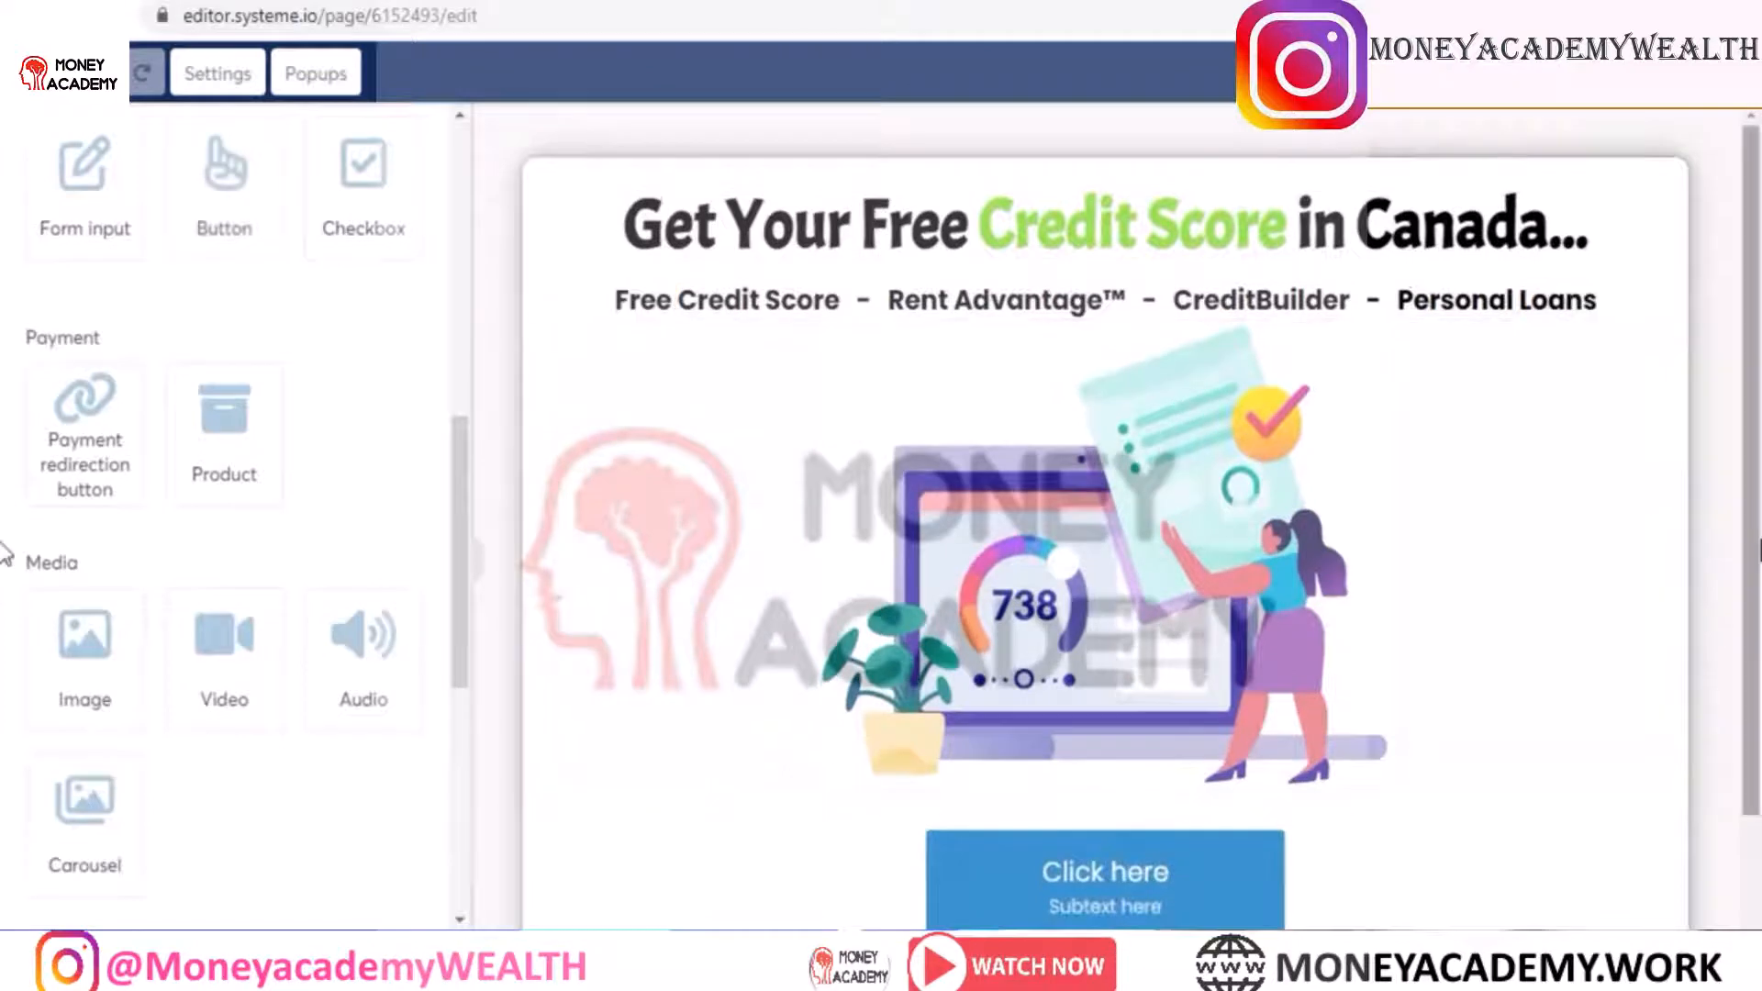
left_click(1199, 676)
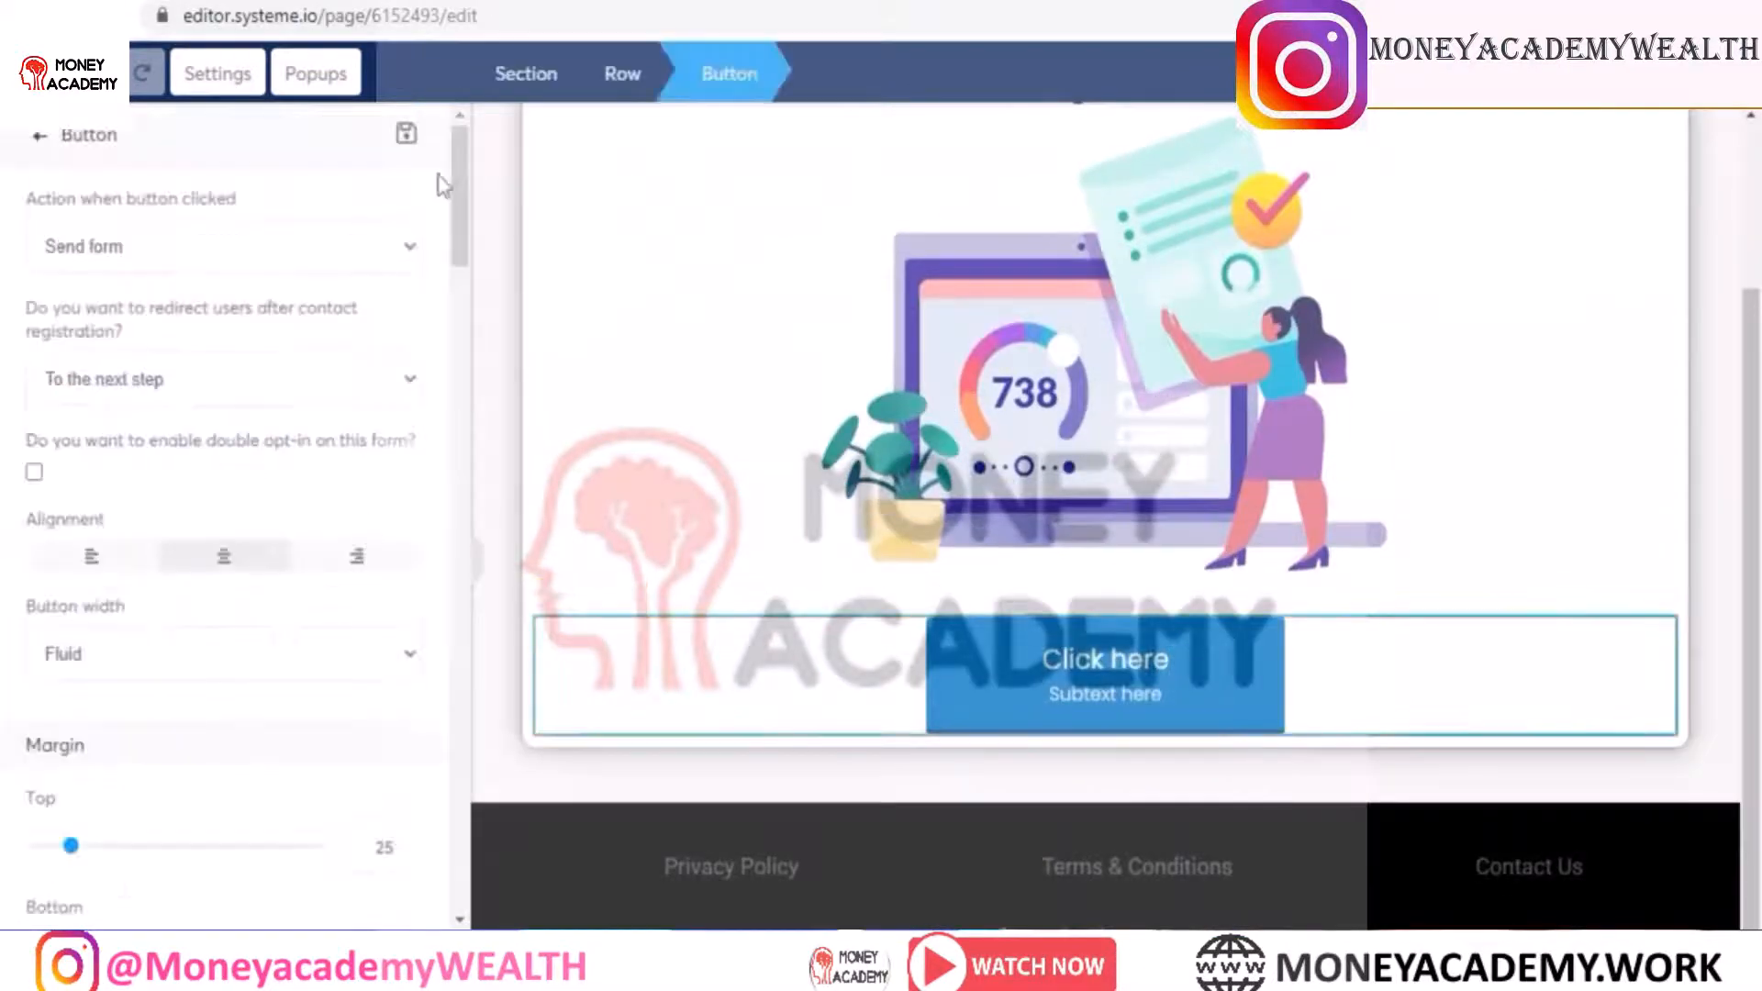
Step: Set the button's text to "FREE FOR CANADA" and its subtext to "CLICK HERE"
left_click_drag(459, 216, 444, 374)
left_click_drag(165, 383, 5, 399)
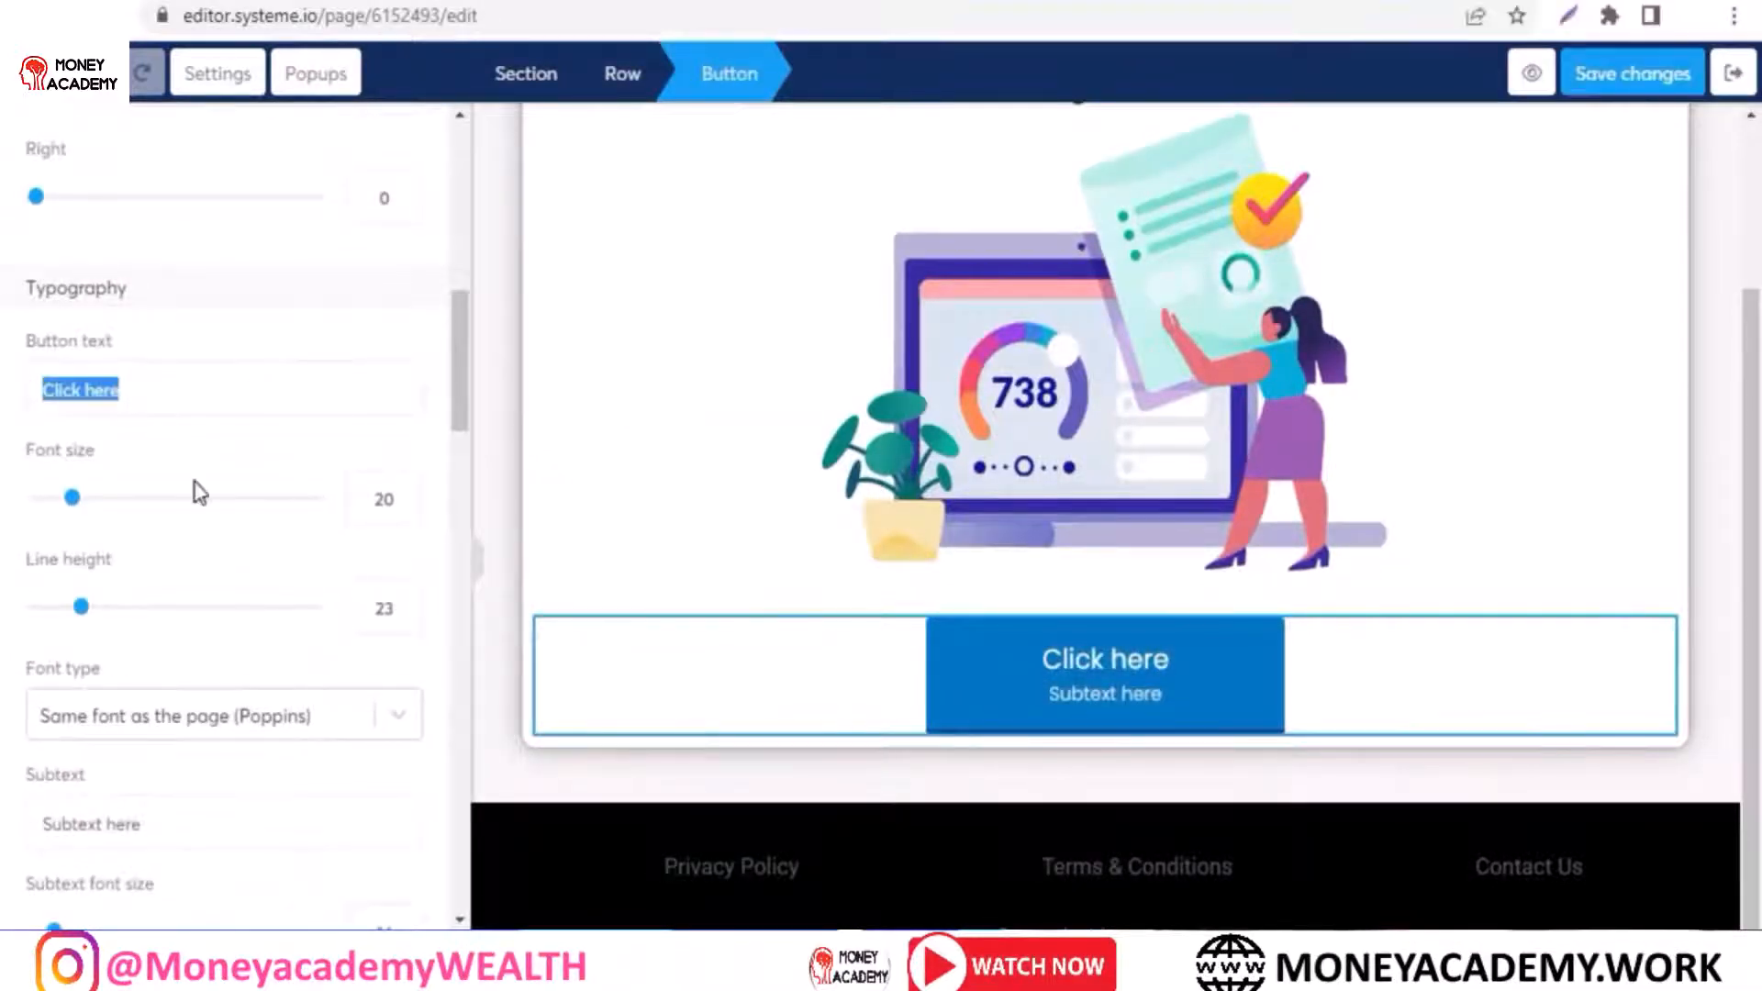
type("FREE FOR CANADA")
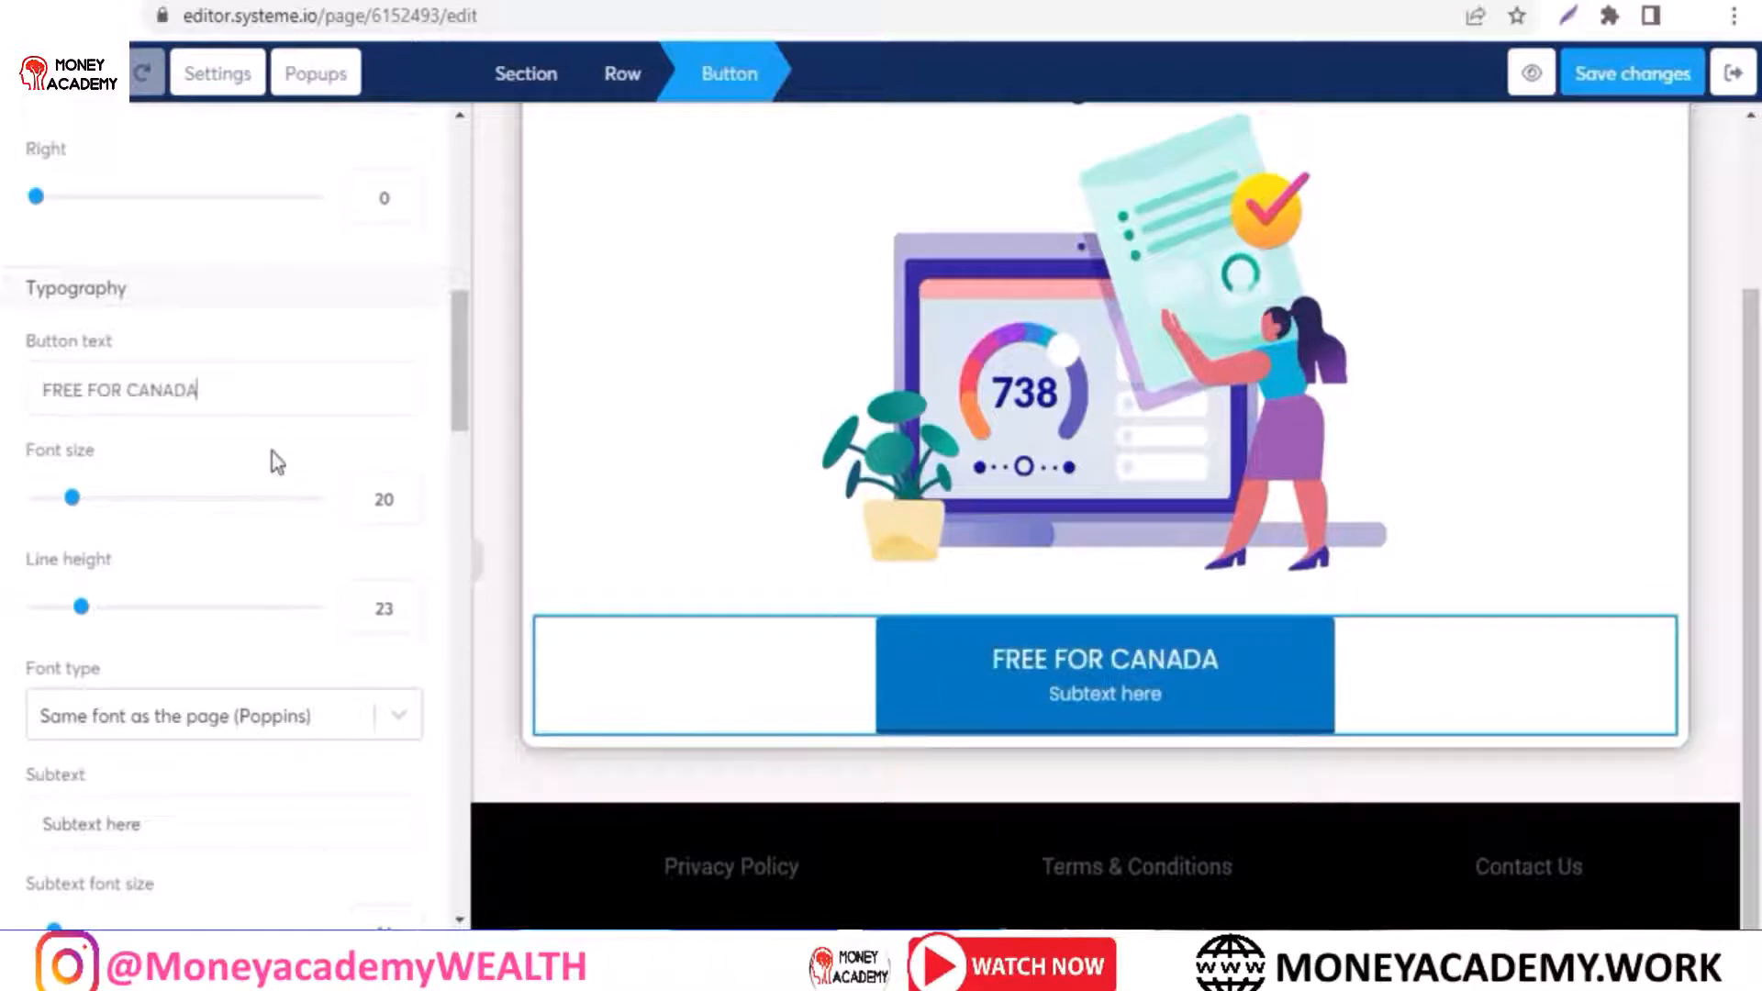
left_click_drag(462, 390, 463, 427)
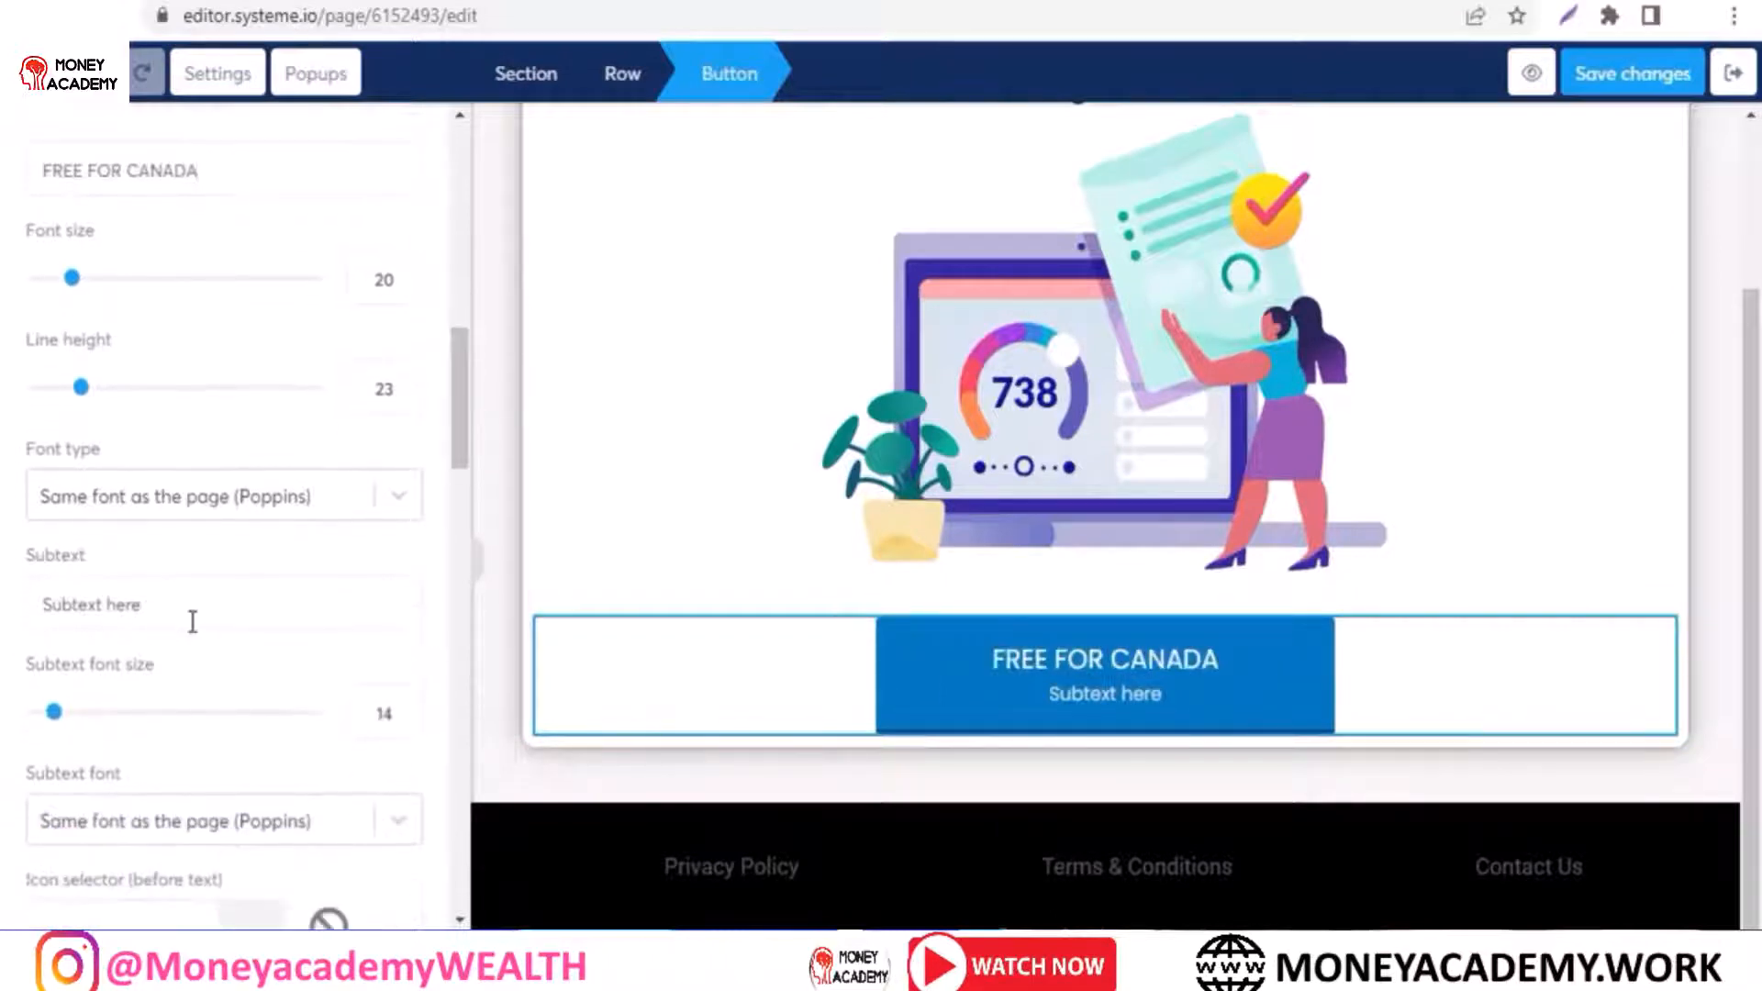
triple_click(193, 622)
type("CLICK HERE")
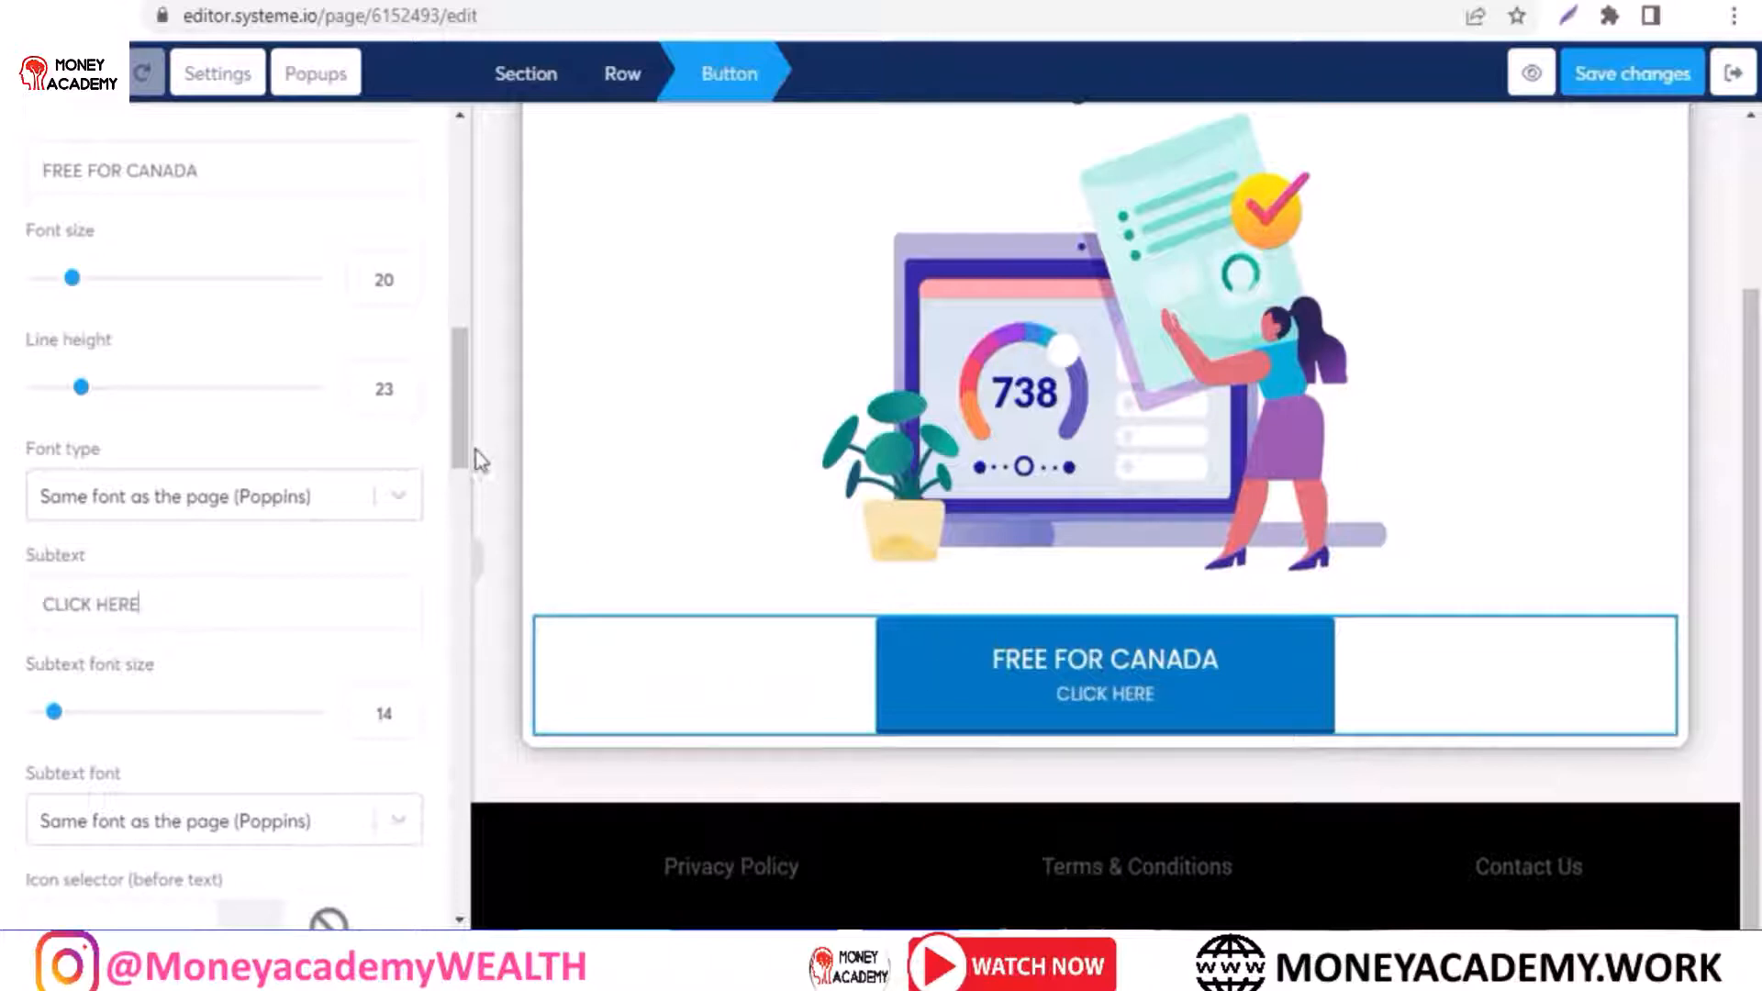
Step: Set the font size of the button's main text to 35
scroll(413, 452, "up", 2)
left_click(403, 441)
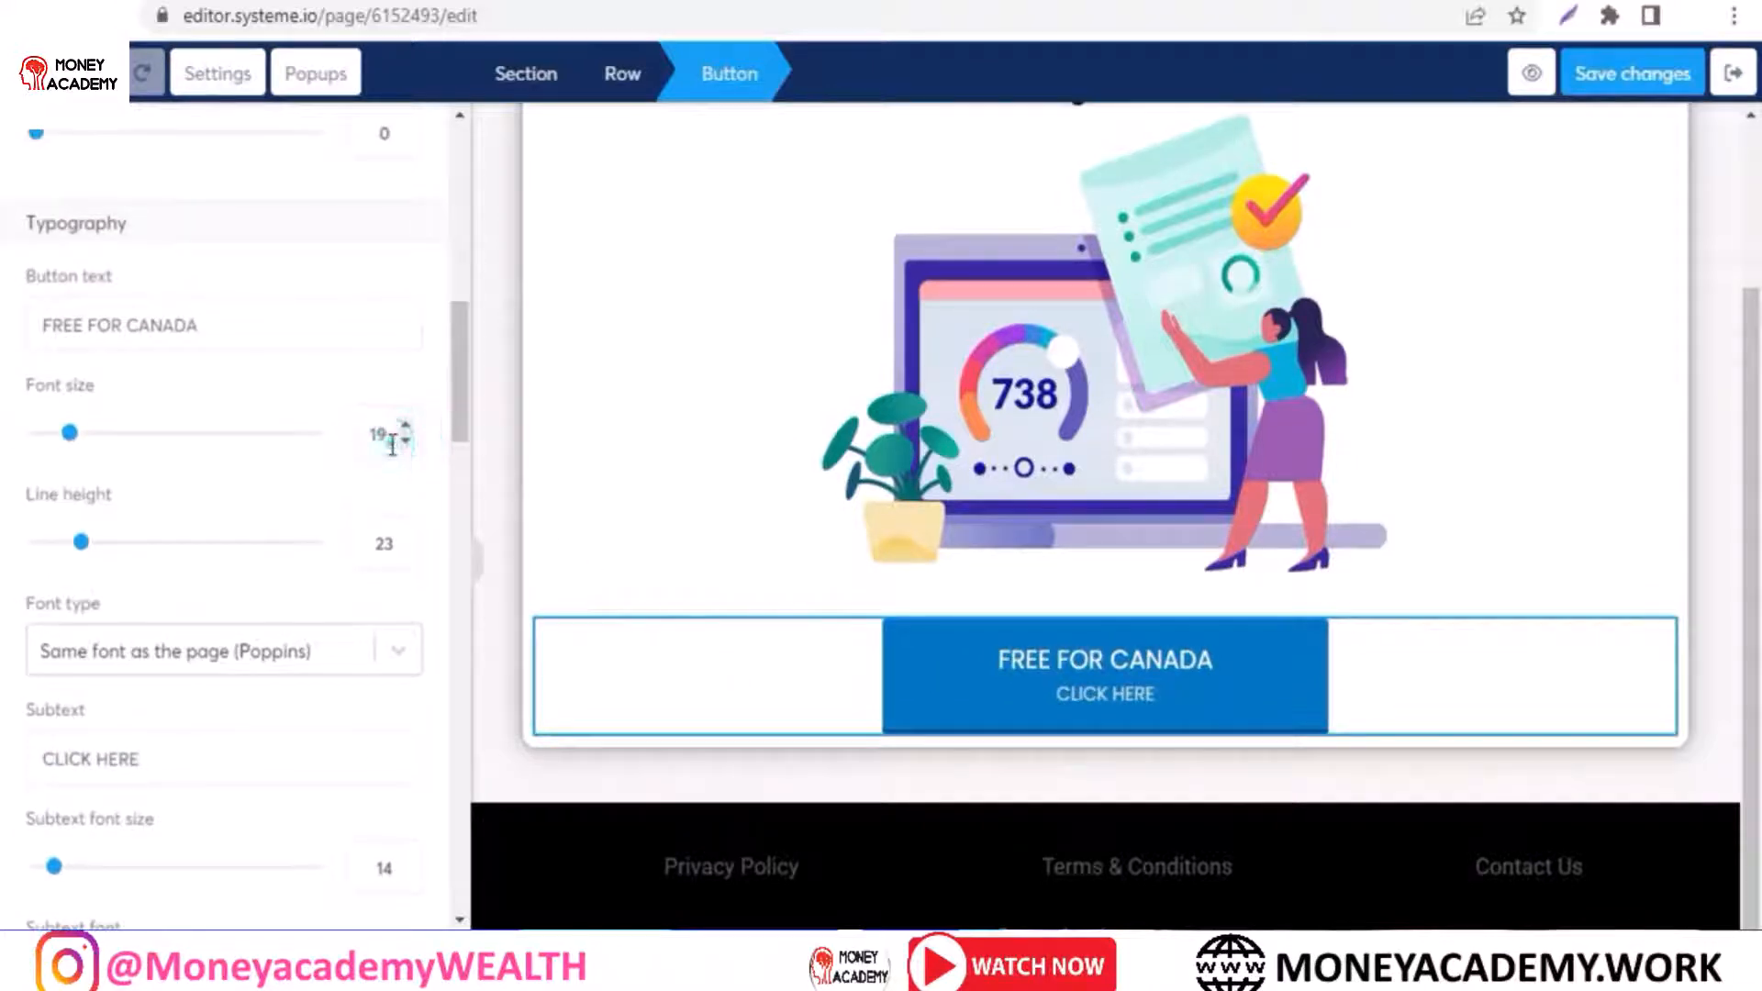
double_click(392, 444)
type("35")
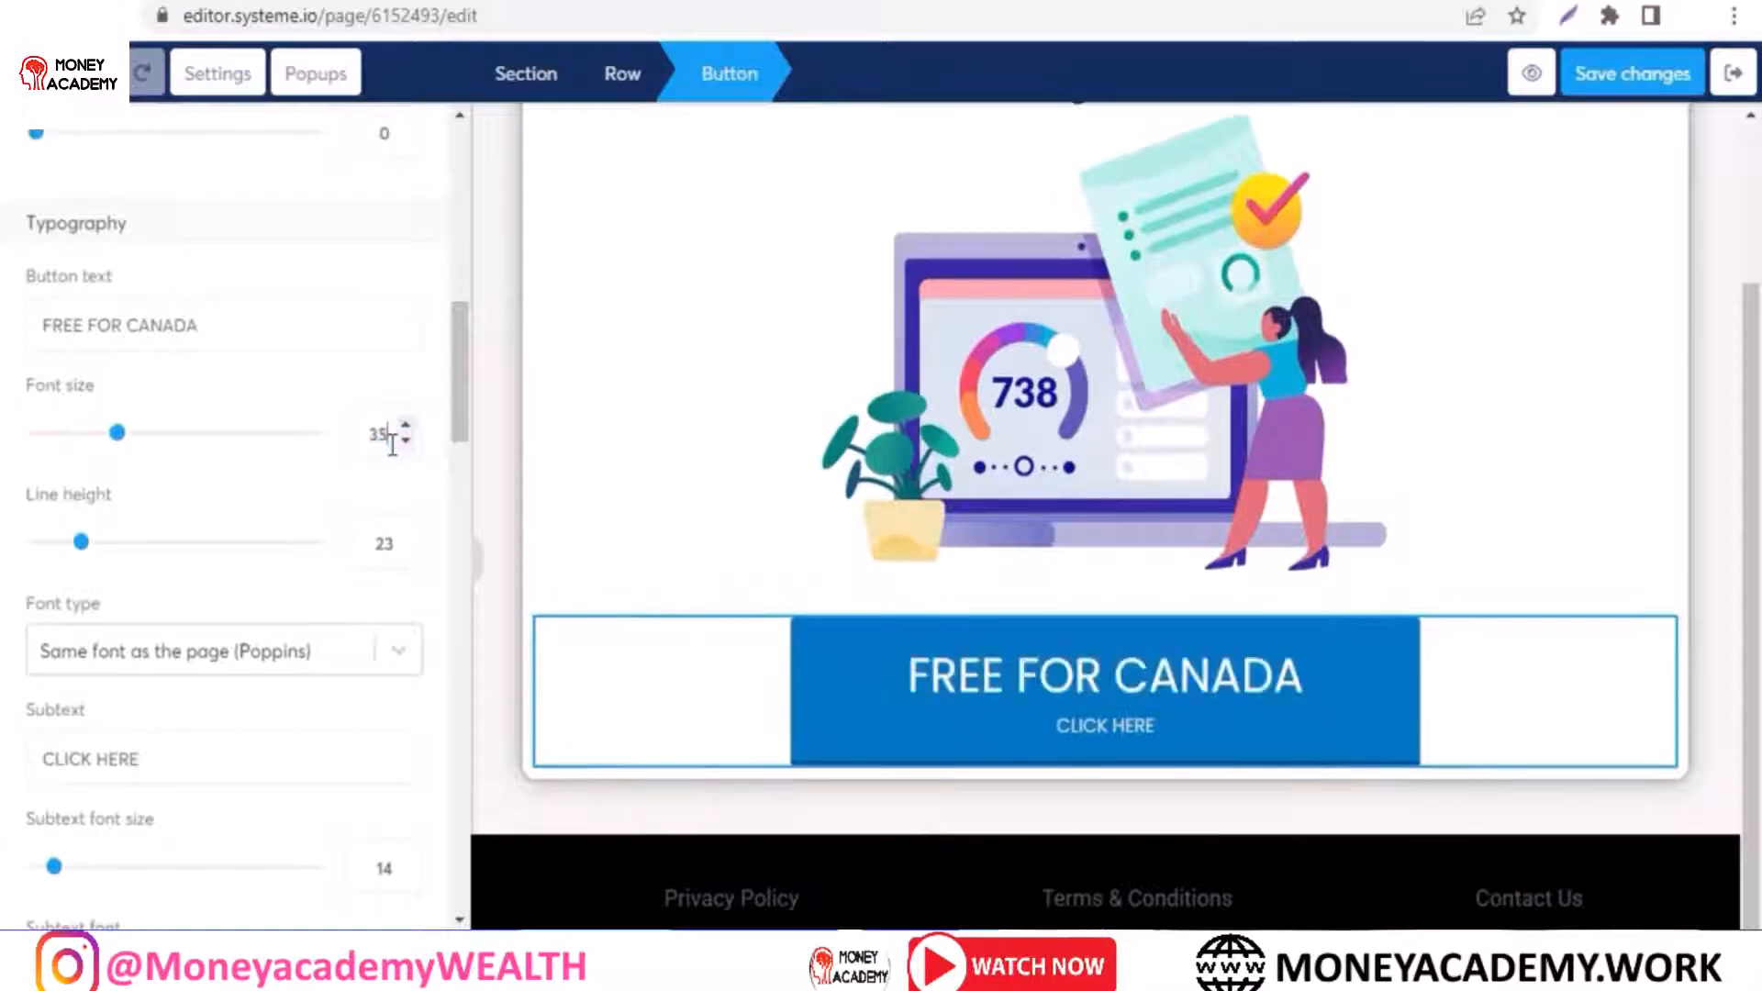
Step: Change the button's font to Acme from Google Fonts
left_click(177, 640)
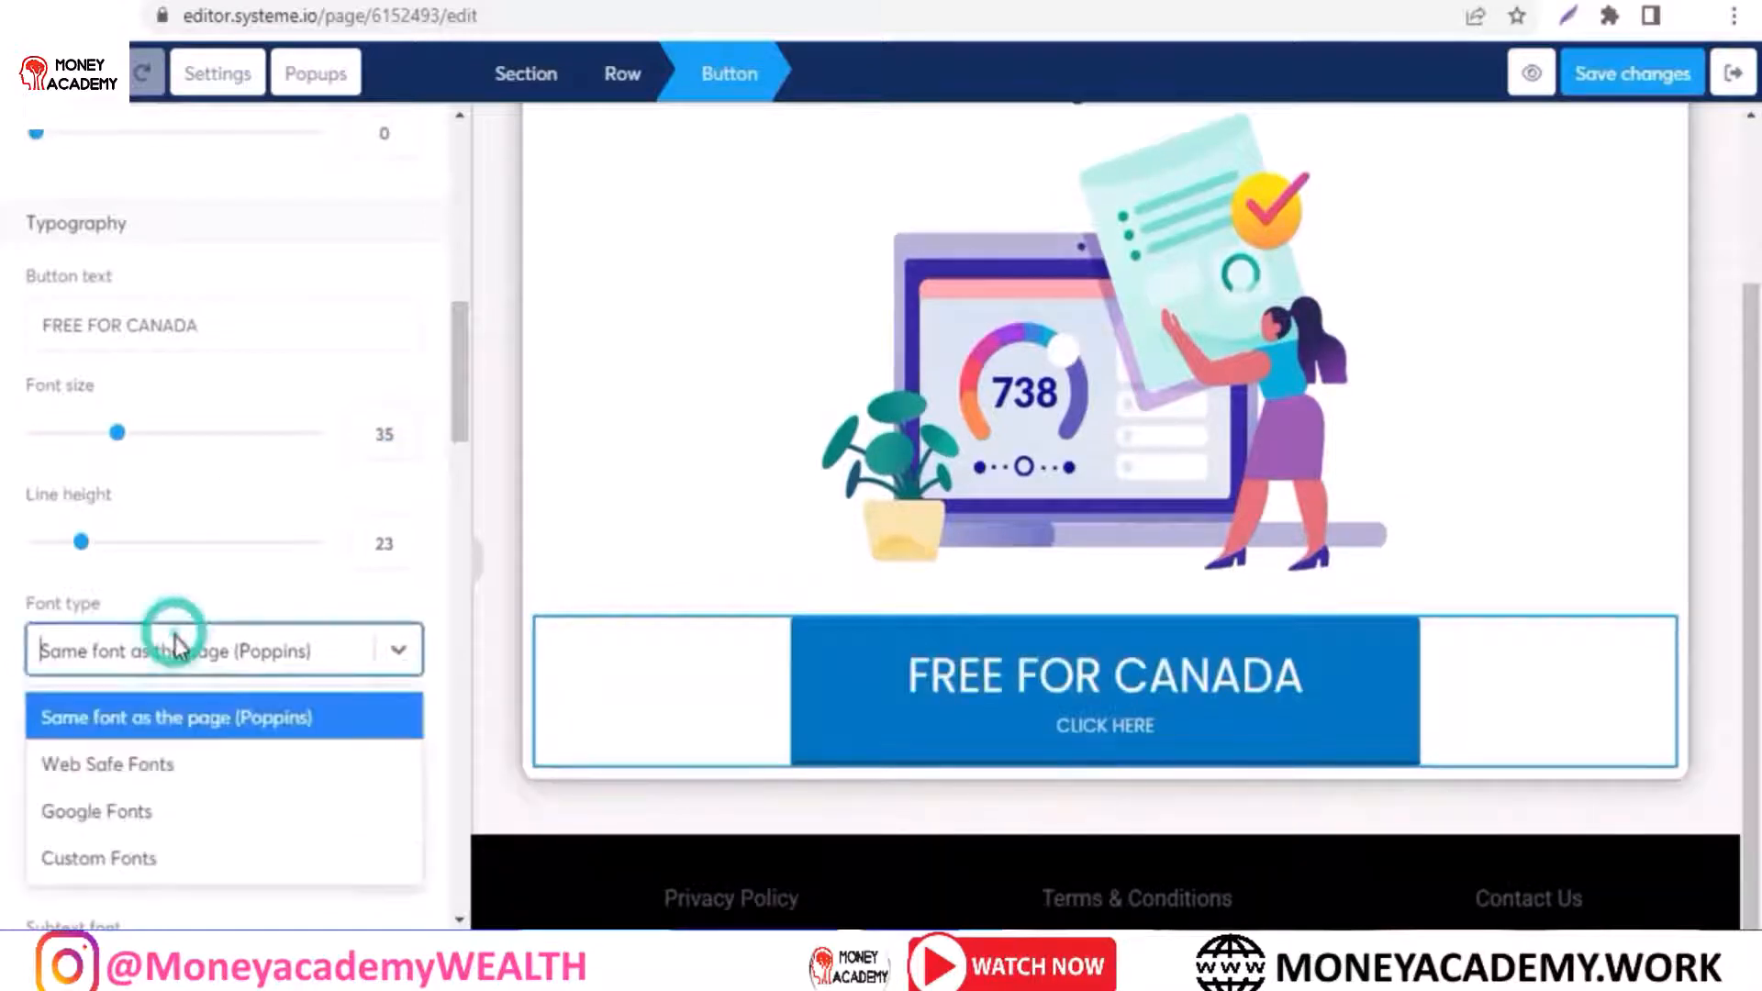
left_click(110, 812)
left_click(140, 738)
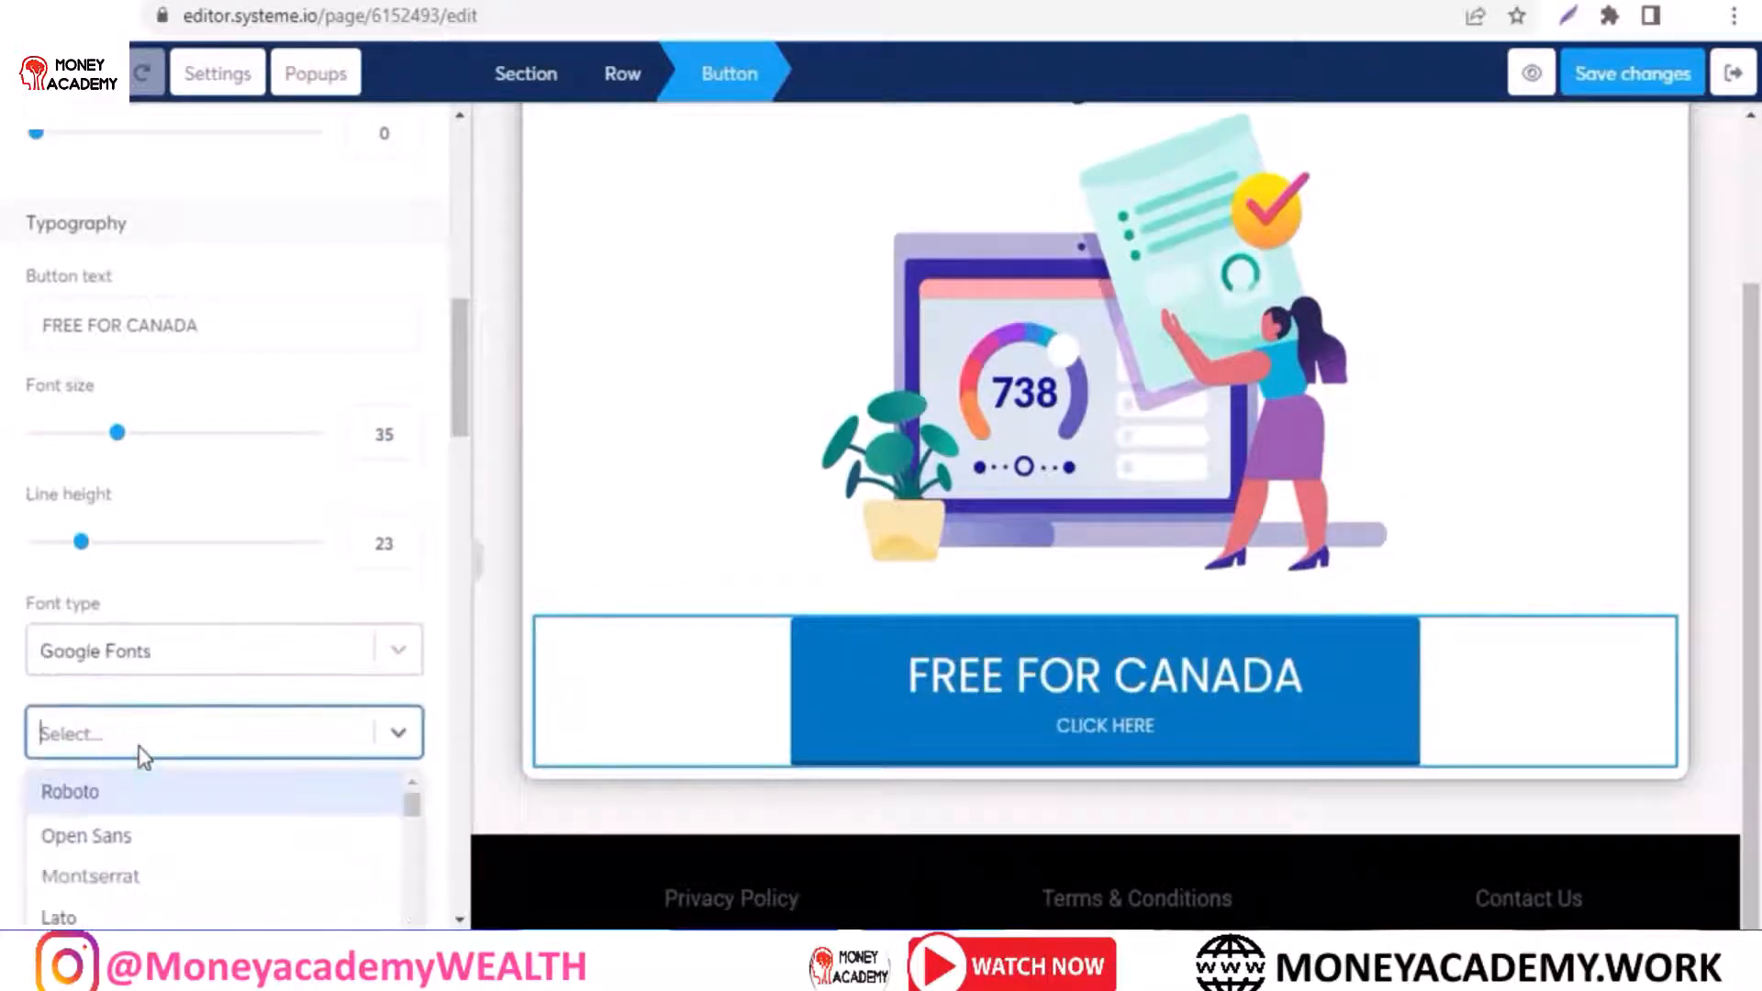
type("ACME")
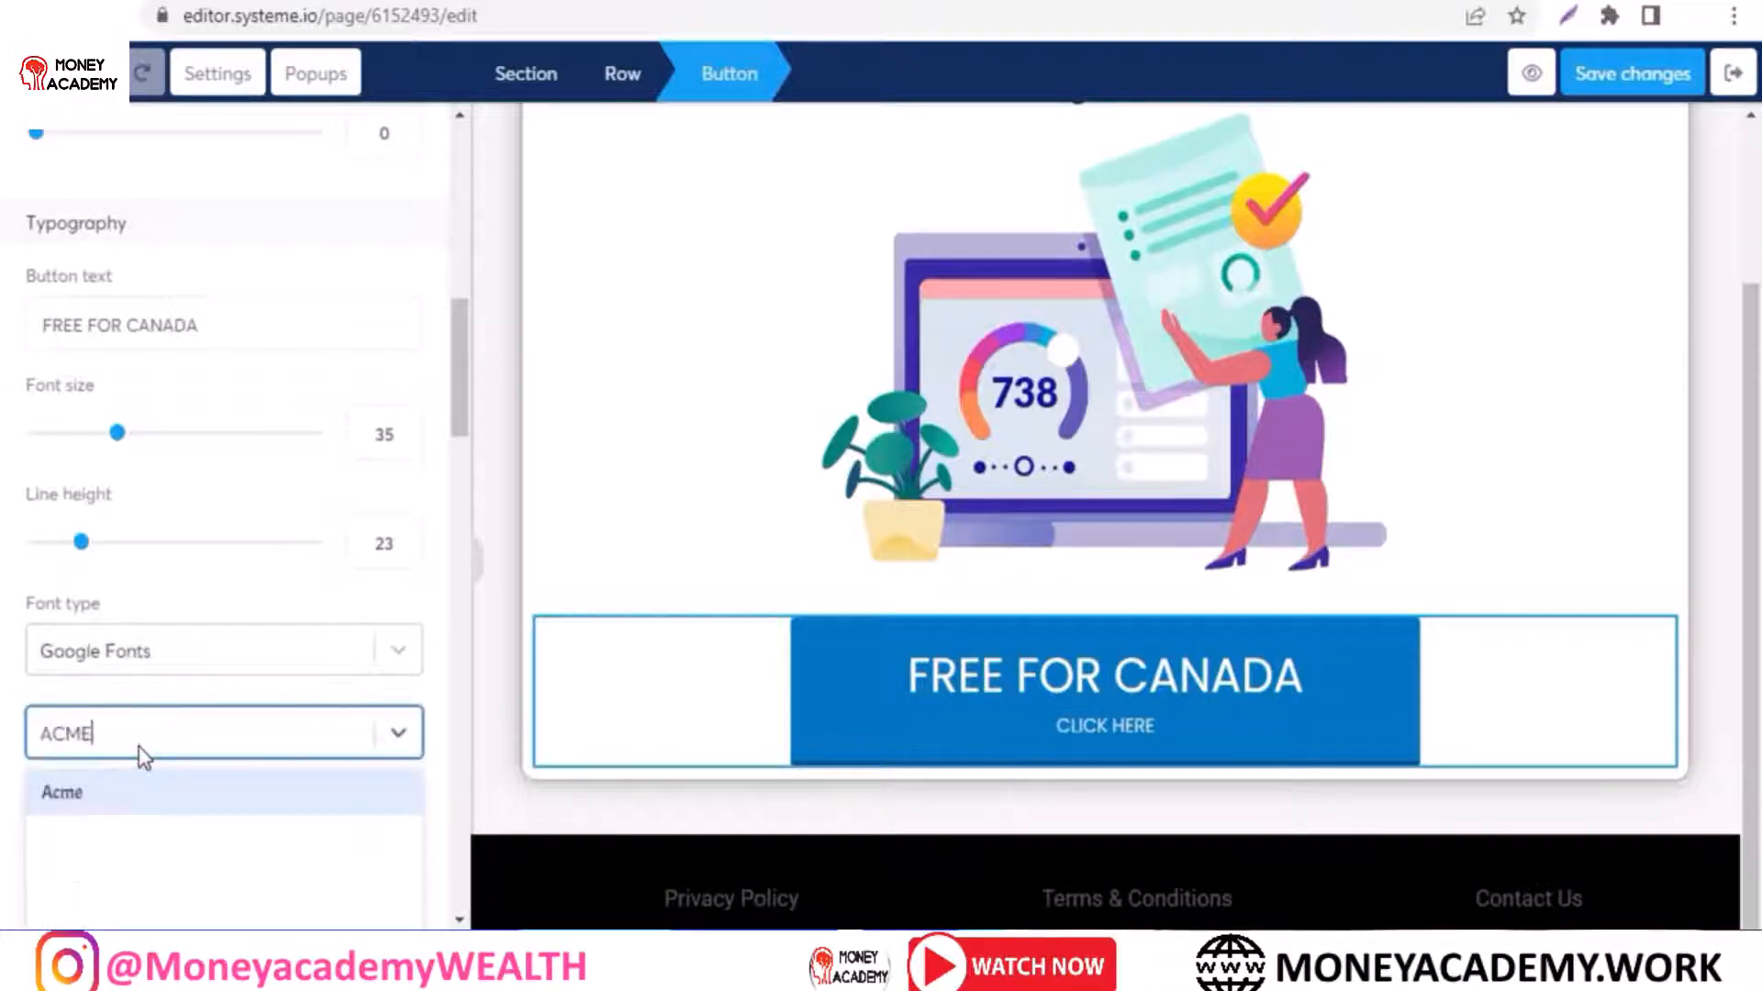
left_click(117, 800)
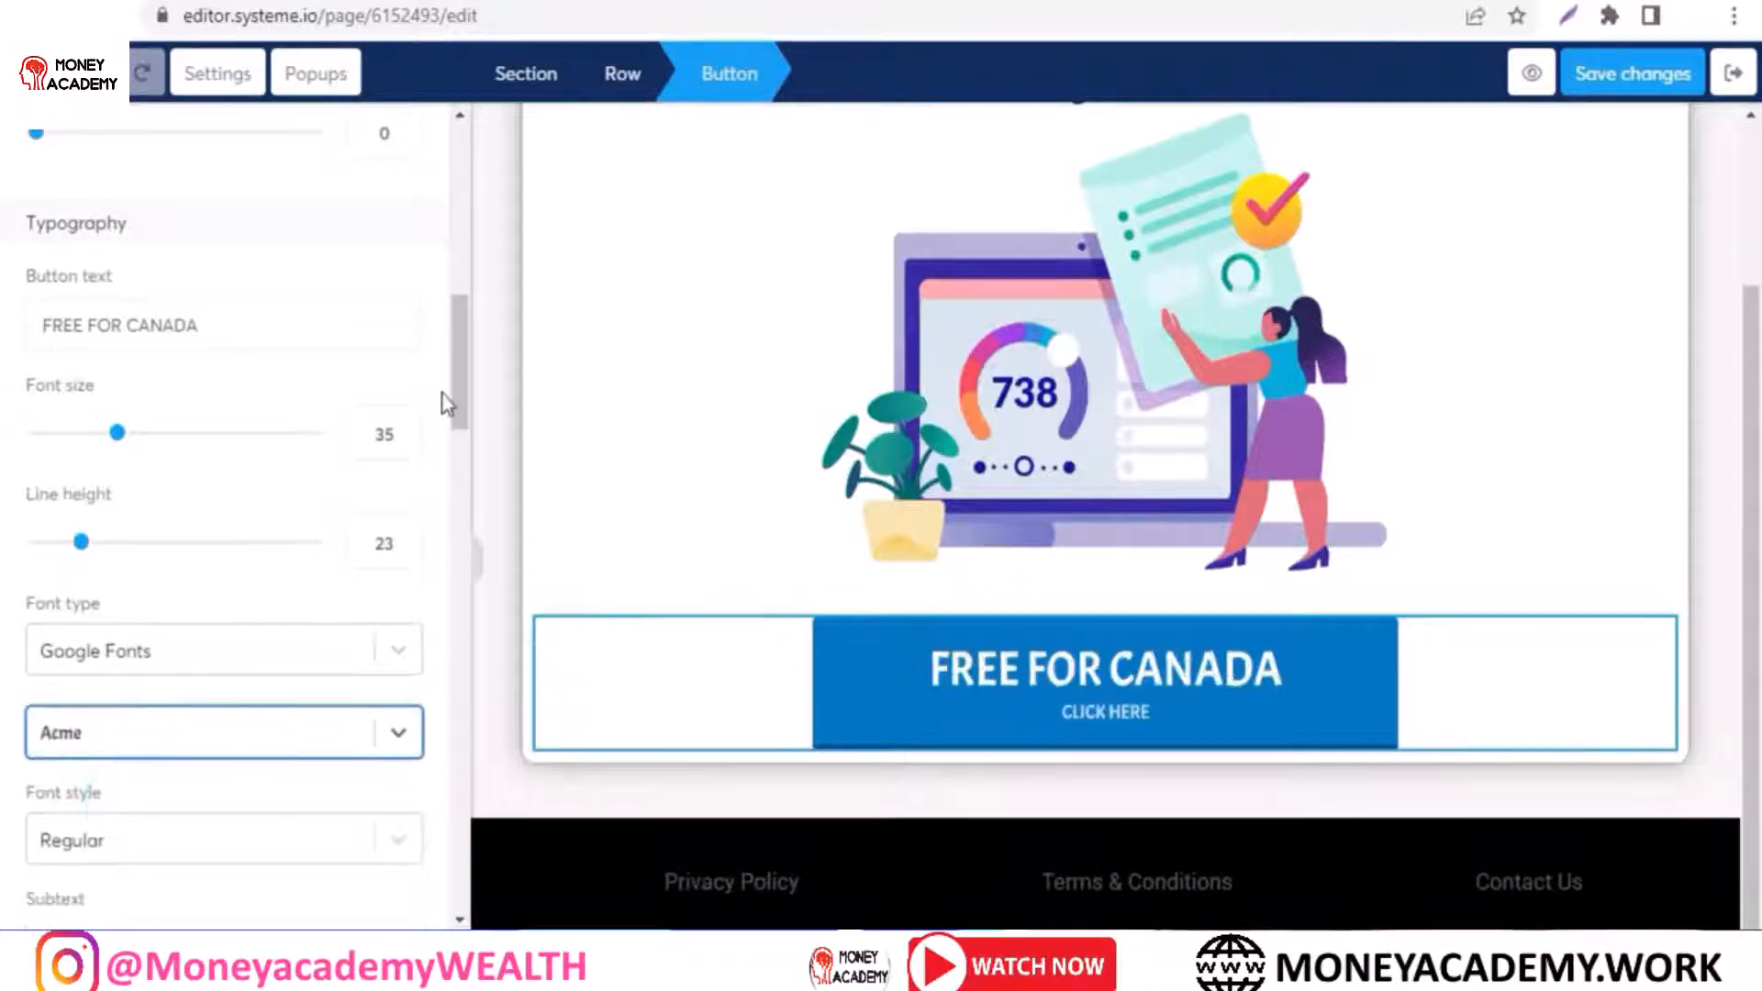
Step: Change the button's background color to light green (7ED321)
left_click_drag(460, 393, 452, 604)
left_click(45, 378)
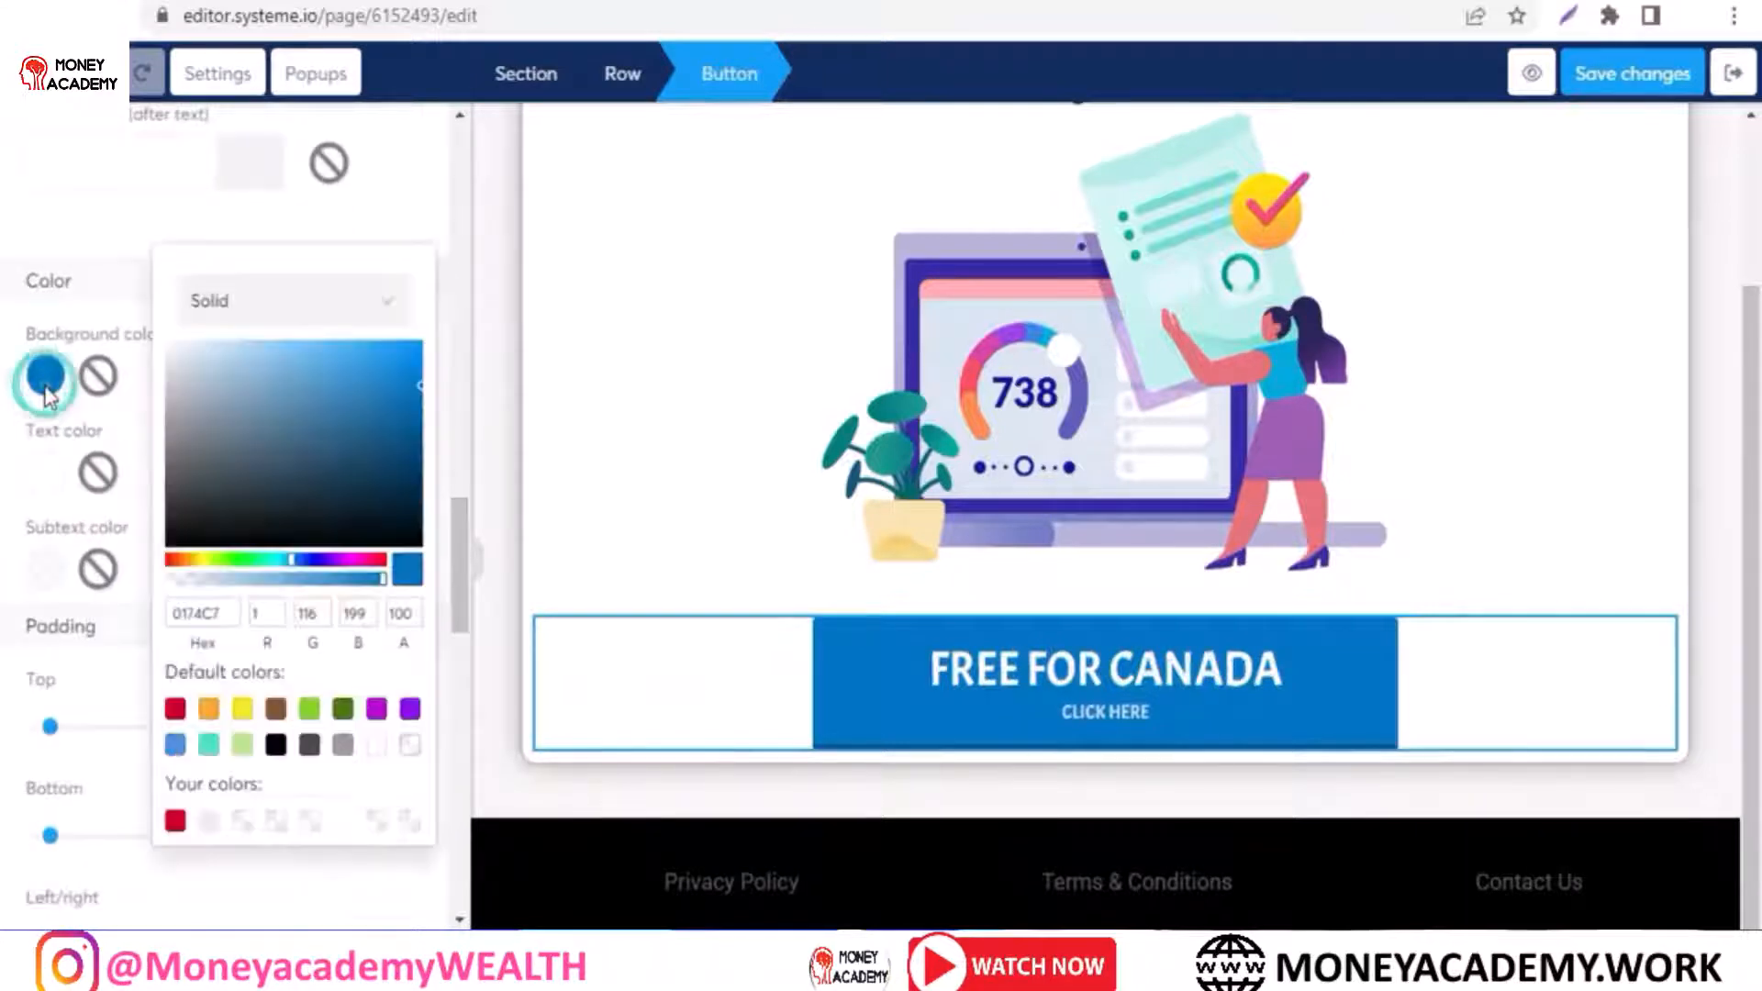
left_click(310, 708)
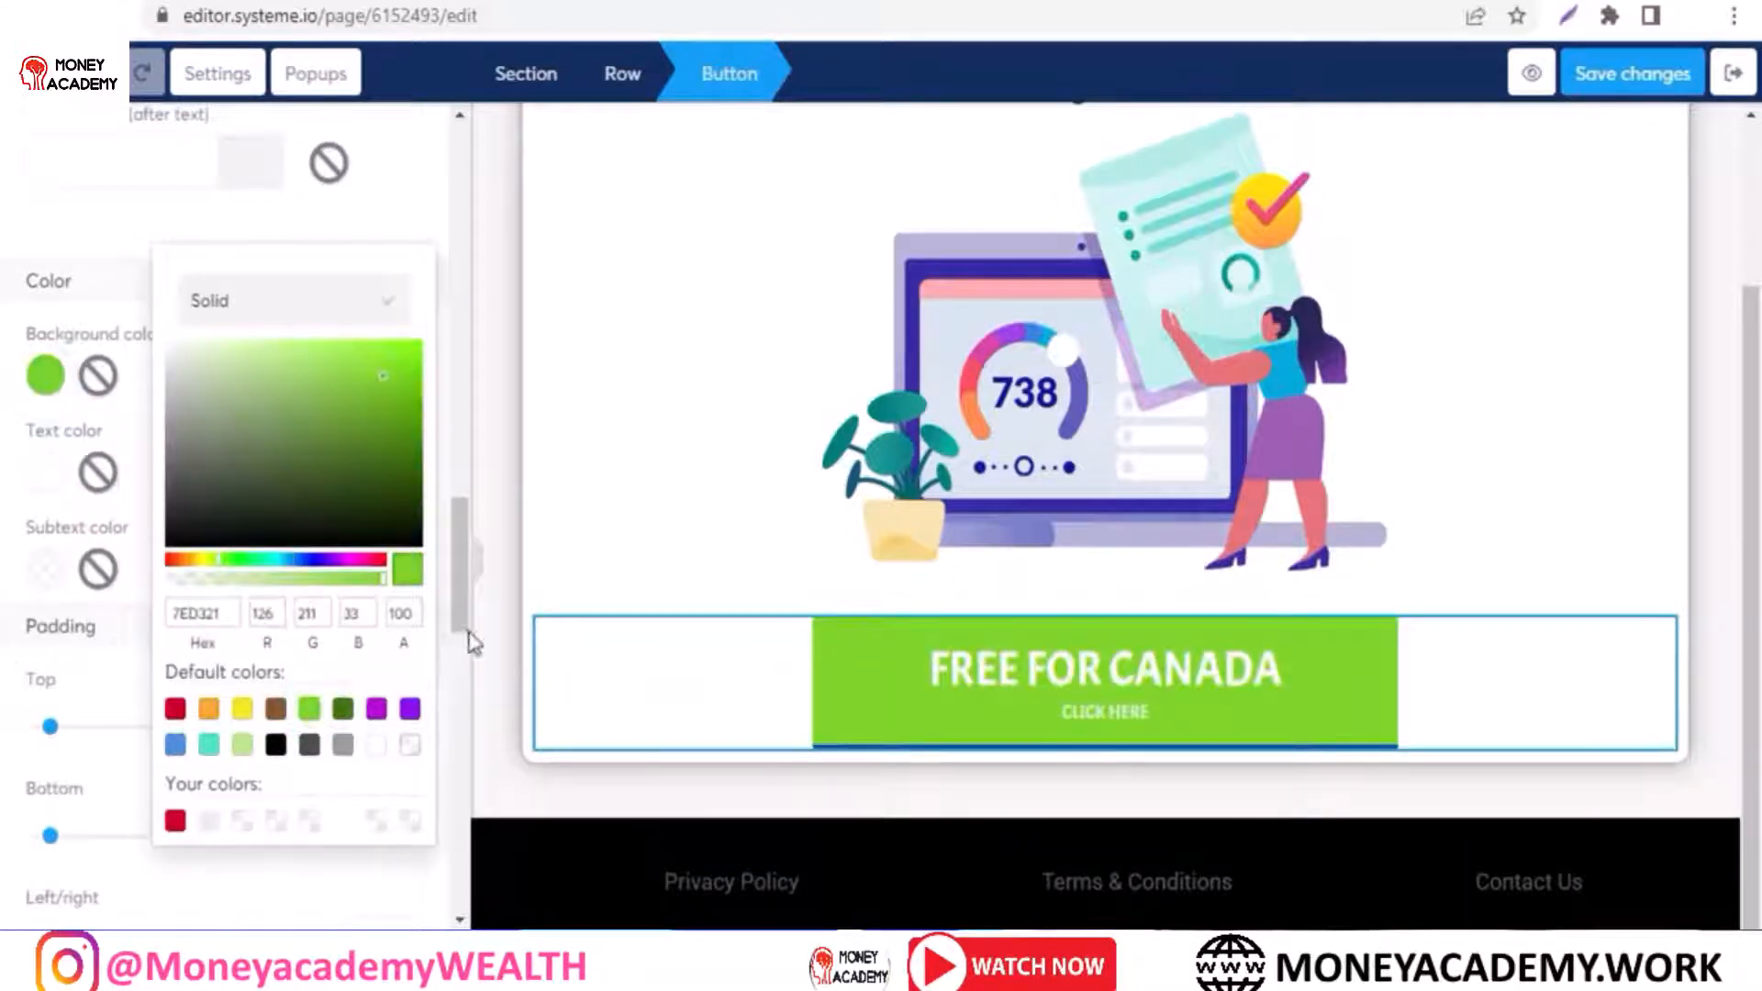
left_click(459, 590)
Step: Change the color of the button's bottom border to bright green (7AE900)
left_click_drag(460, 590, 462, 791)
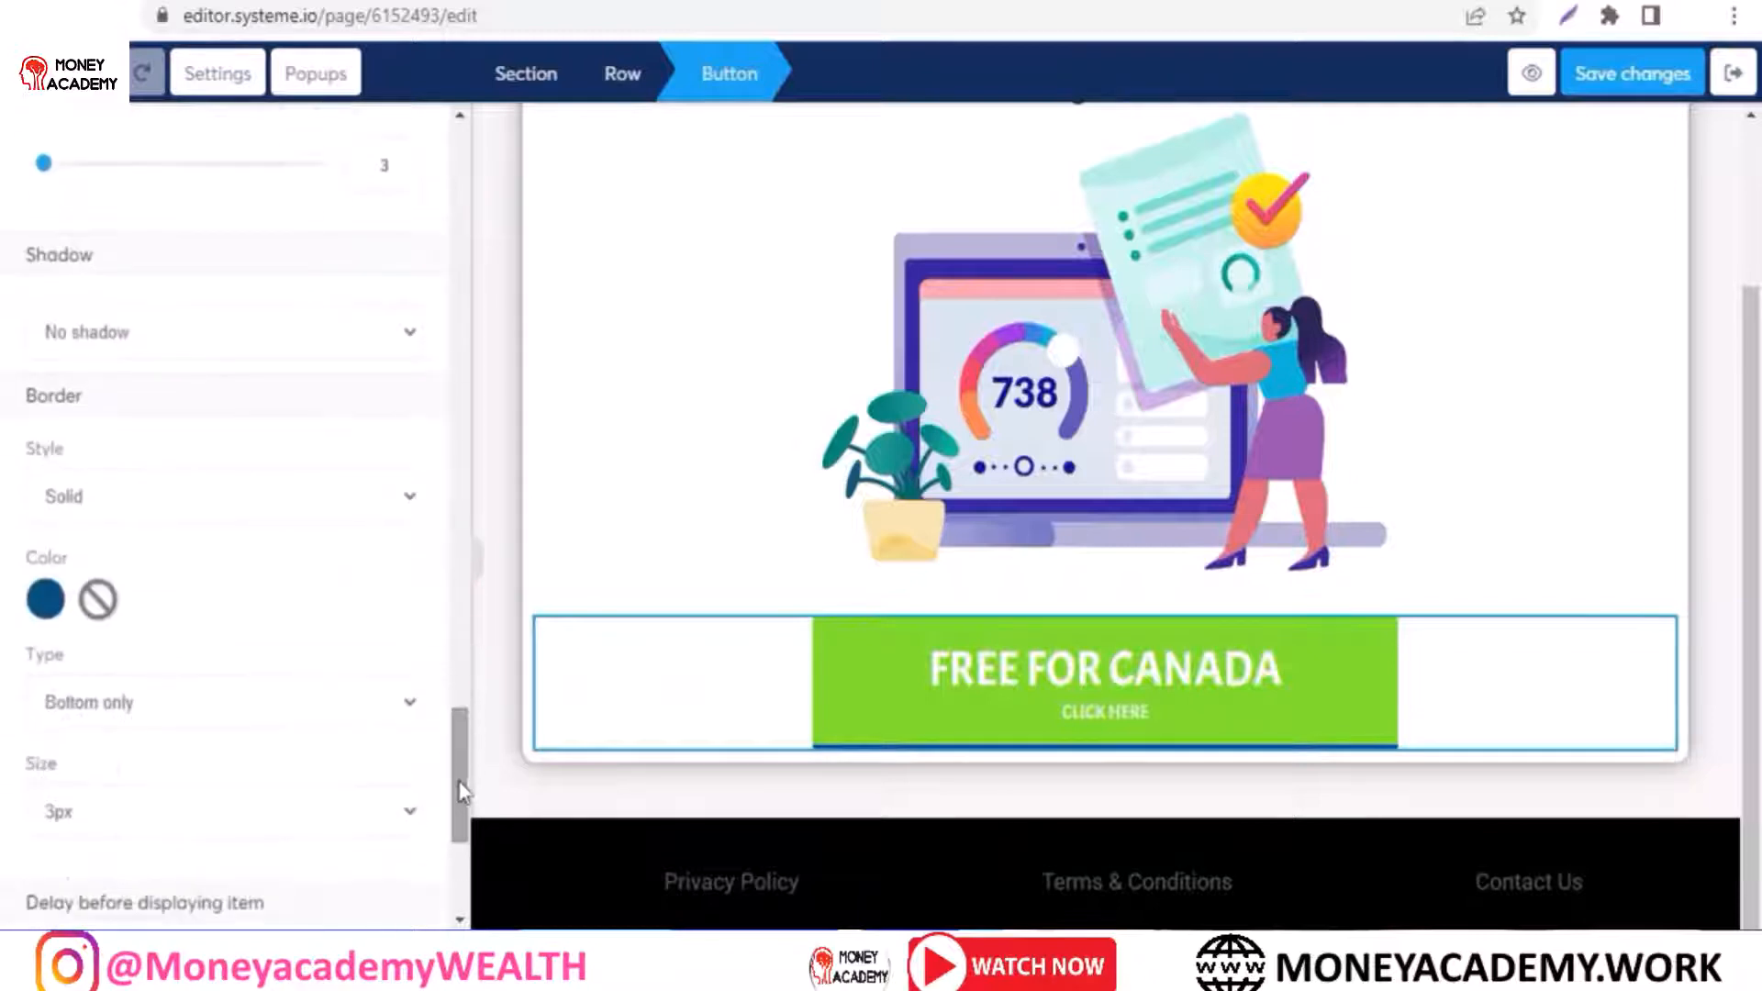
left_click(45, 601)
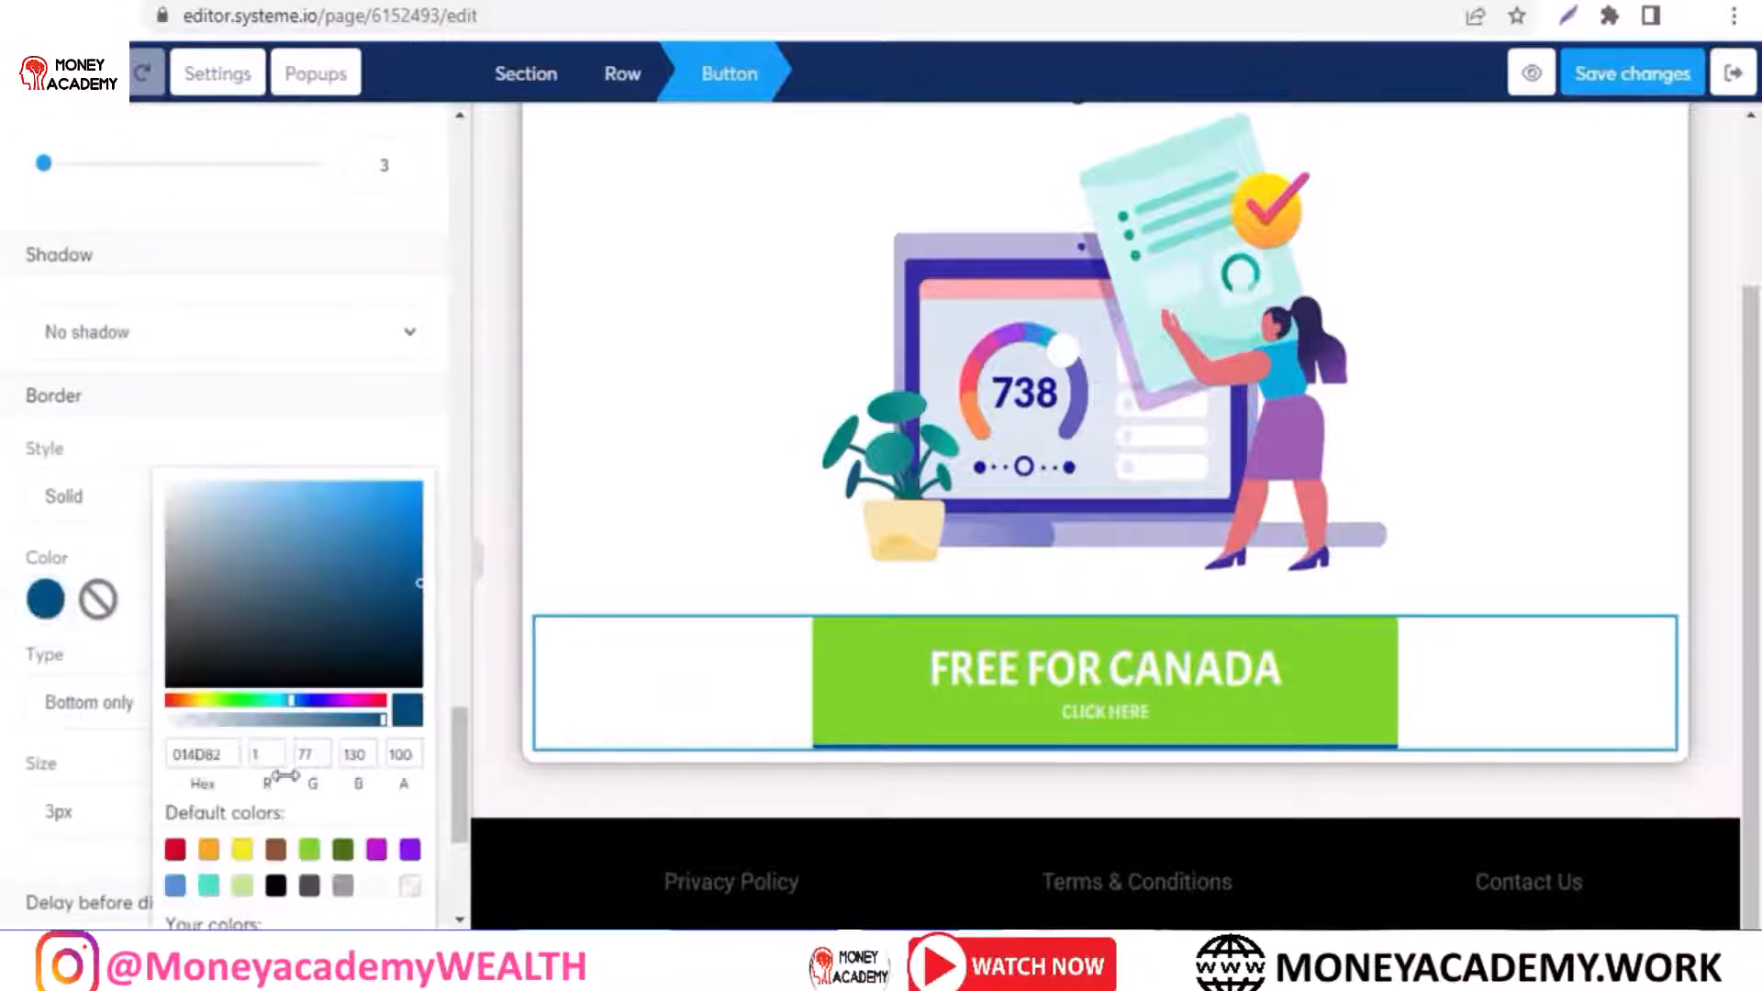
left_click(309, 851)
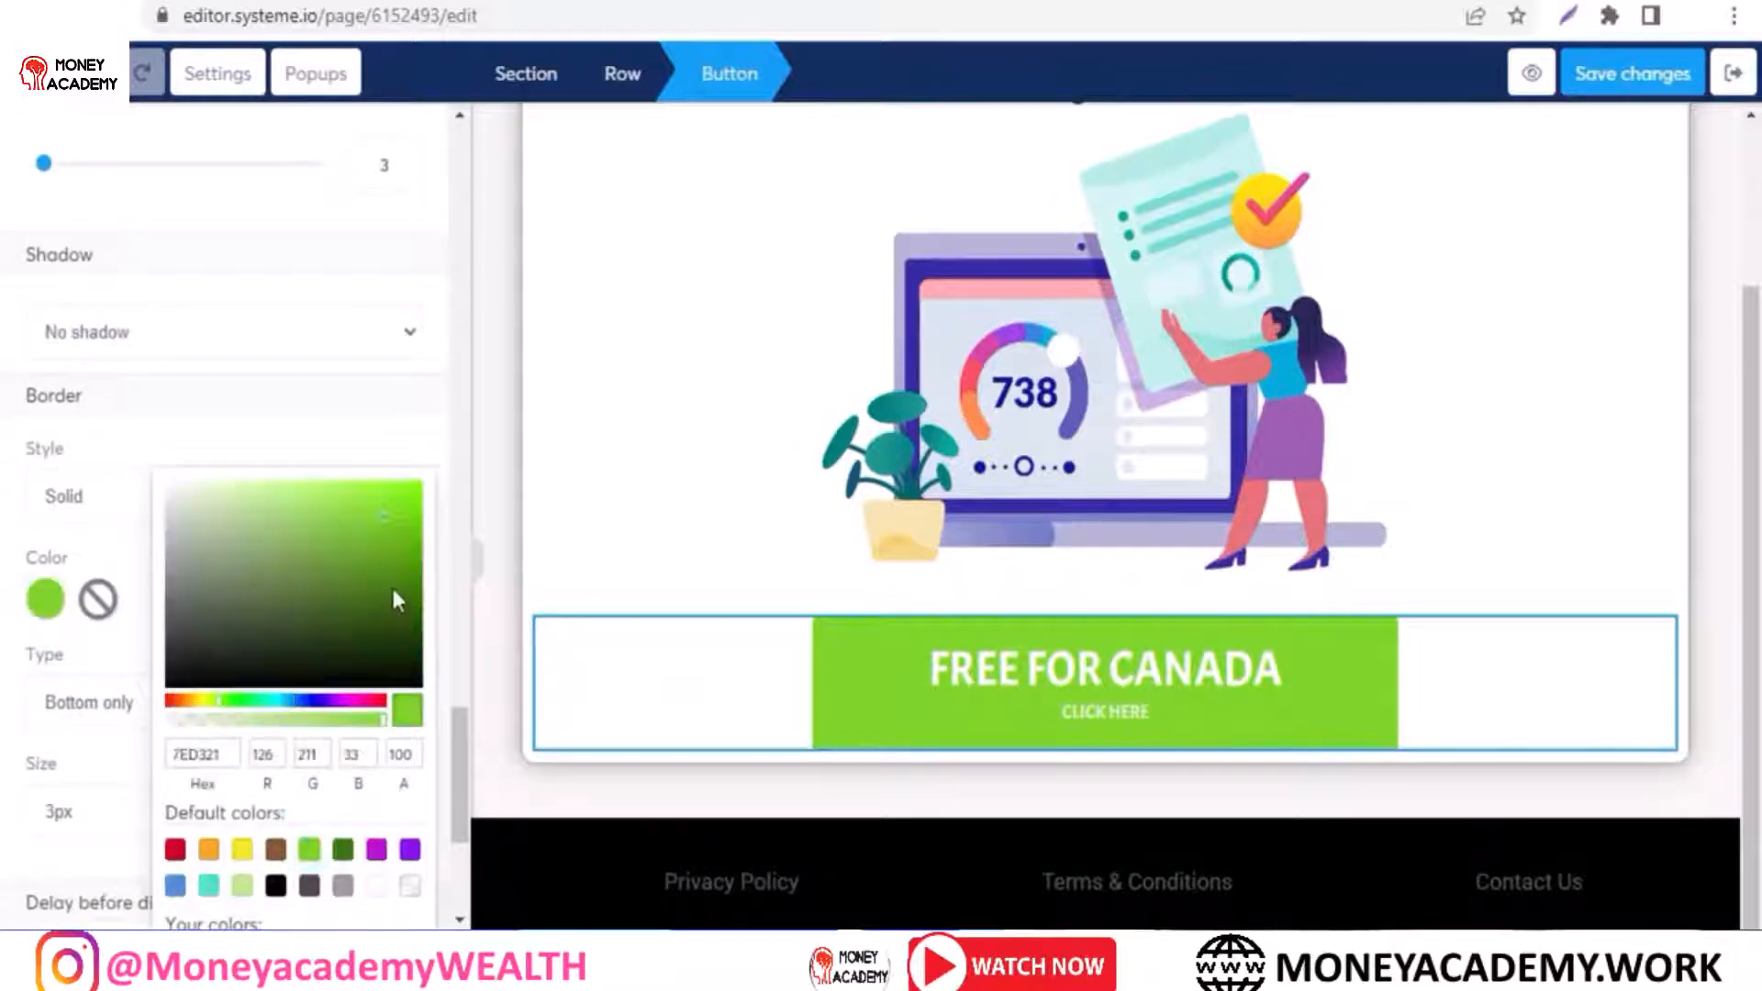
left_click(422, 500)
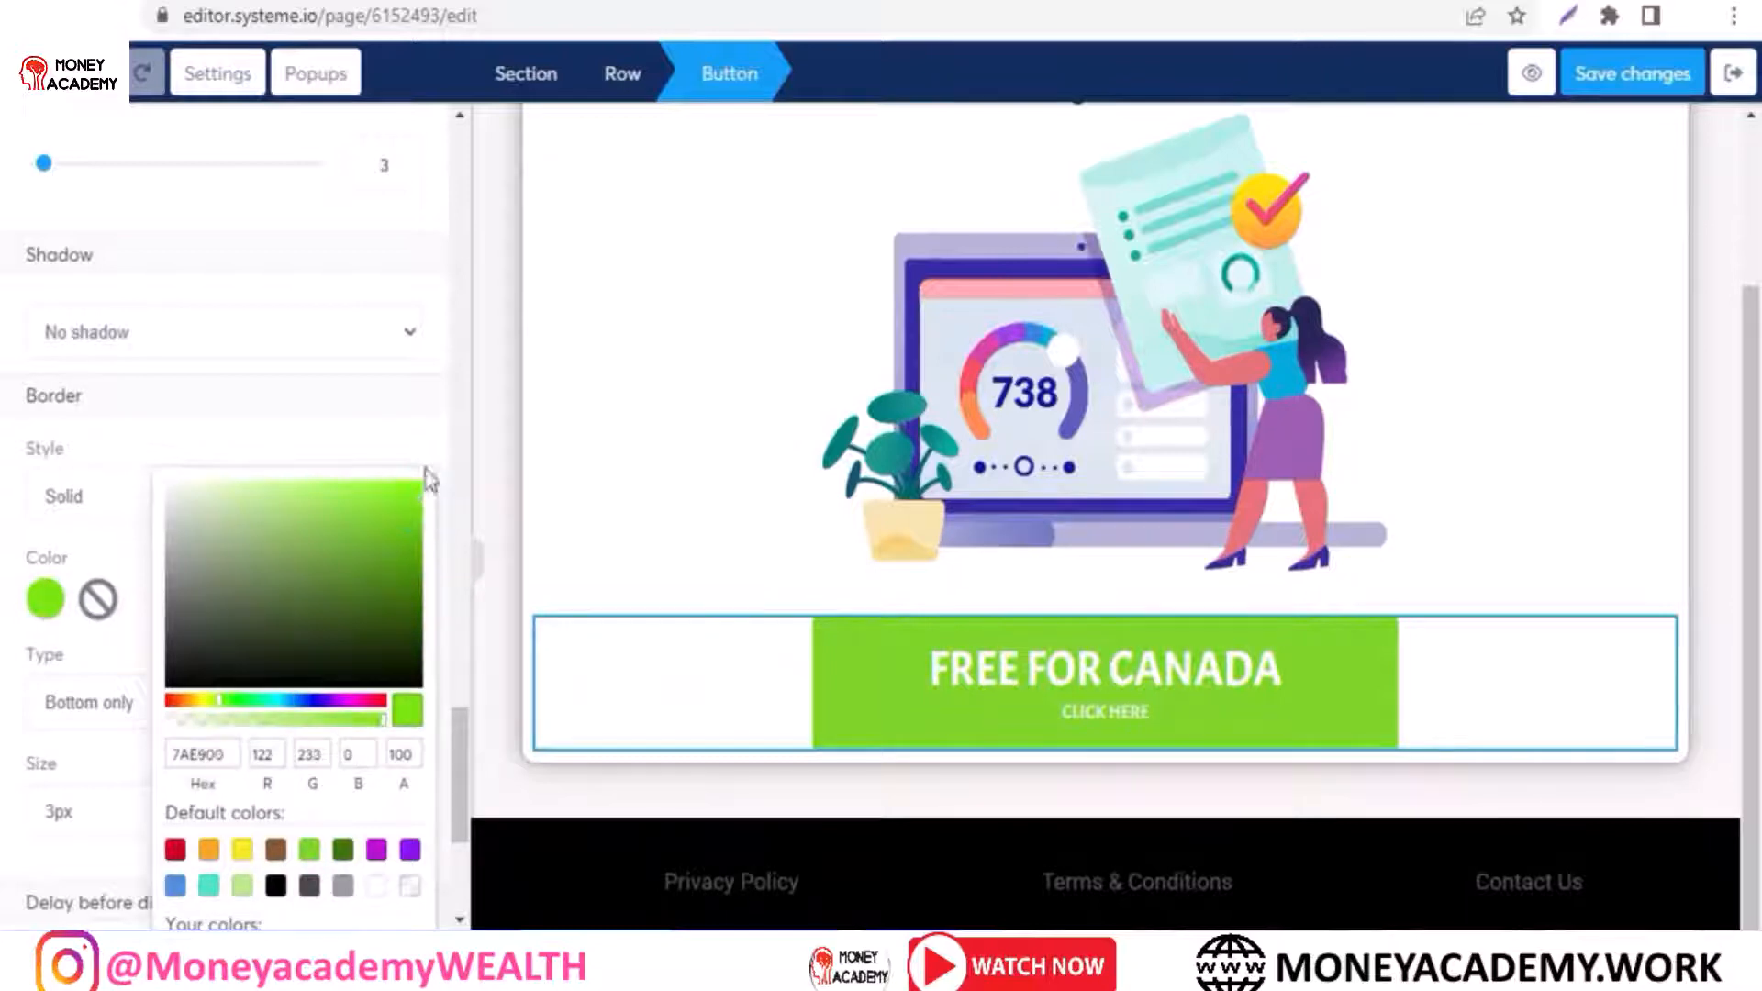
left_click(410, 420)
Step: Give the button a blurry shadow and leave its settings
left_click(315, 326)
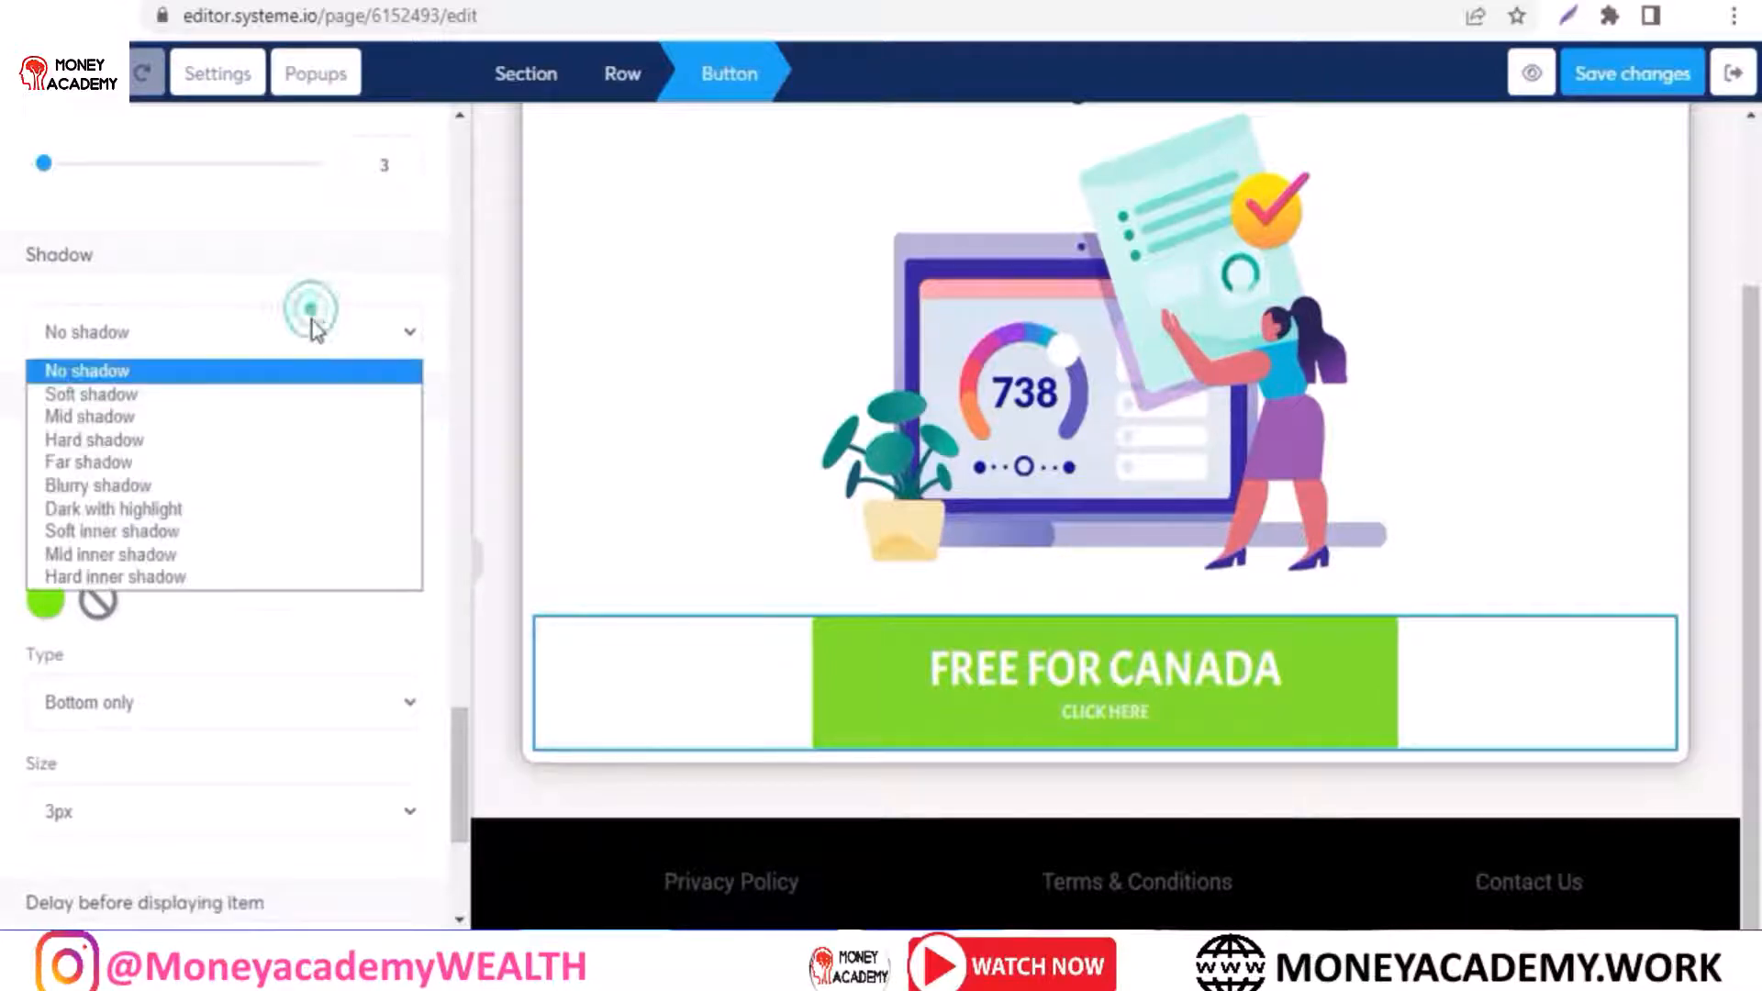
left_click(240, 486)
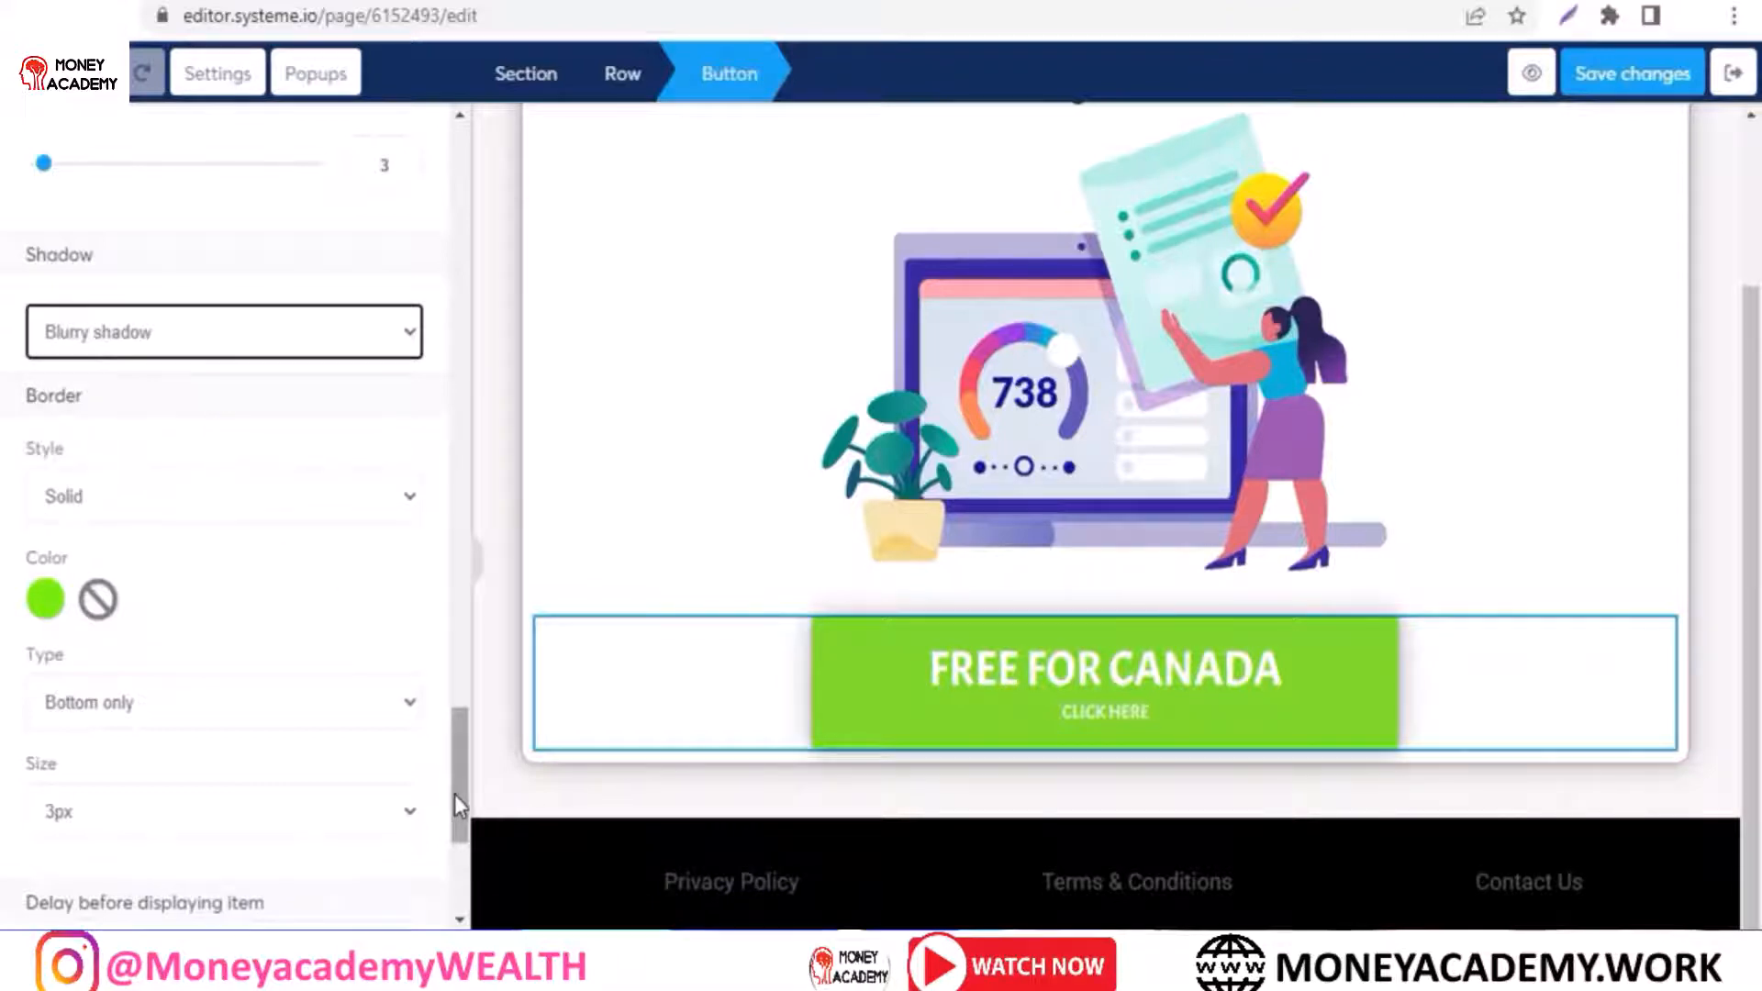
left_click_drag(457, 795, 461, 592)
left_click(491, 421)
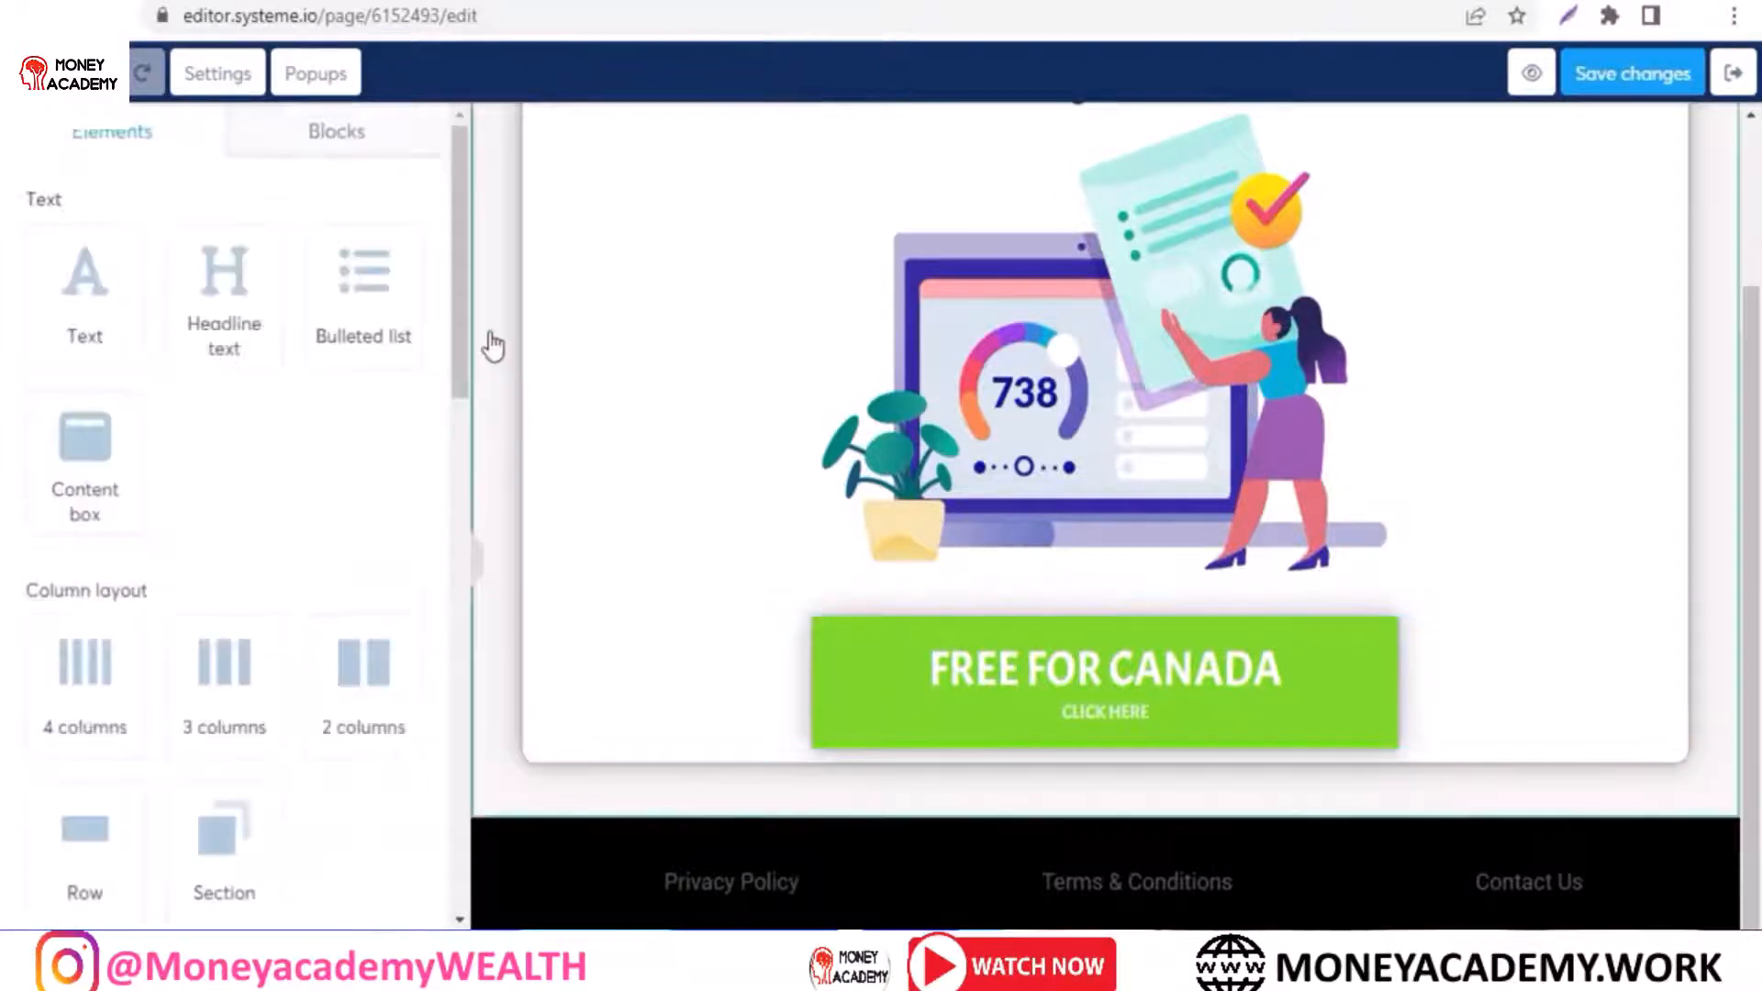
Step: Set the background color of the section behind the page content to gray (9B9B9B)
left_click(487, 332)
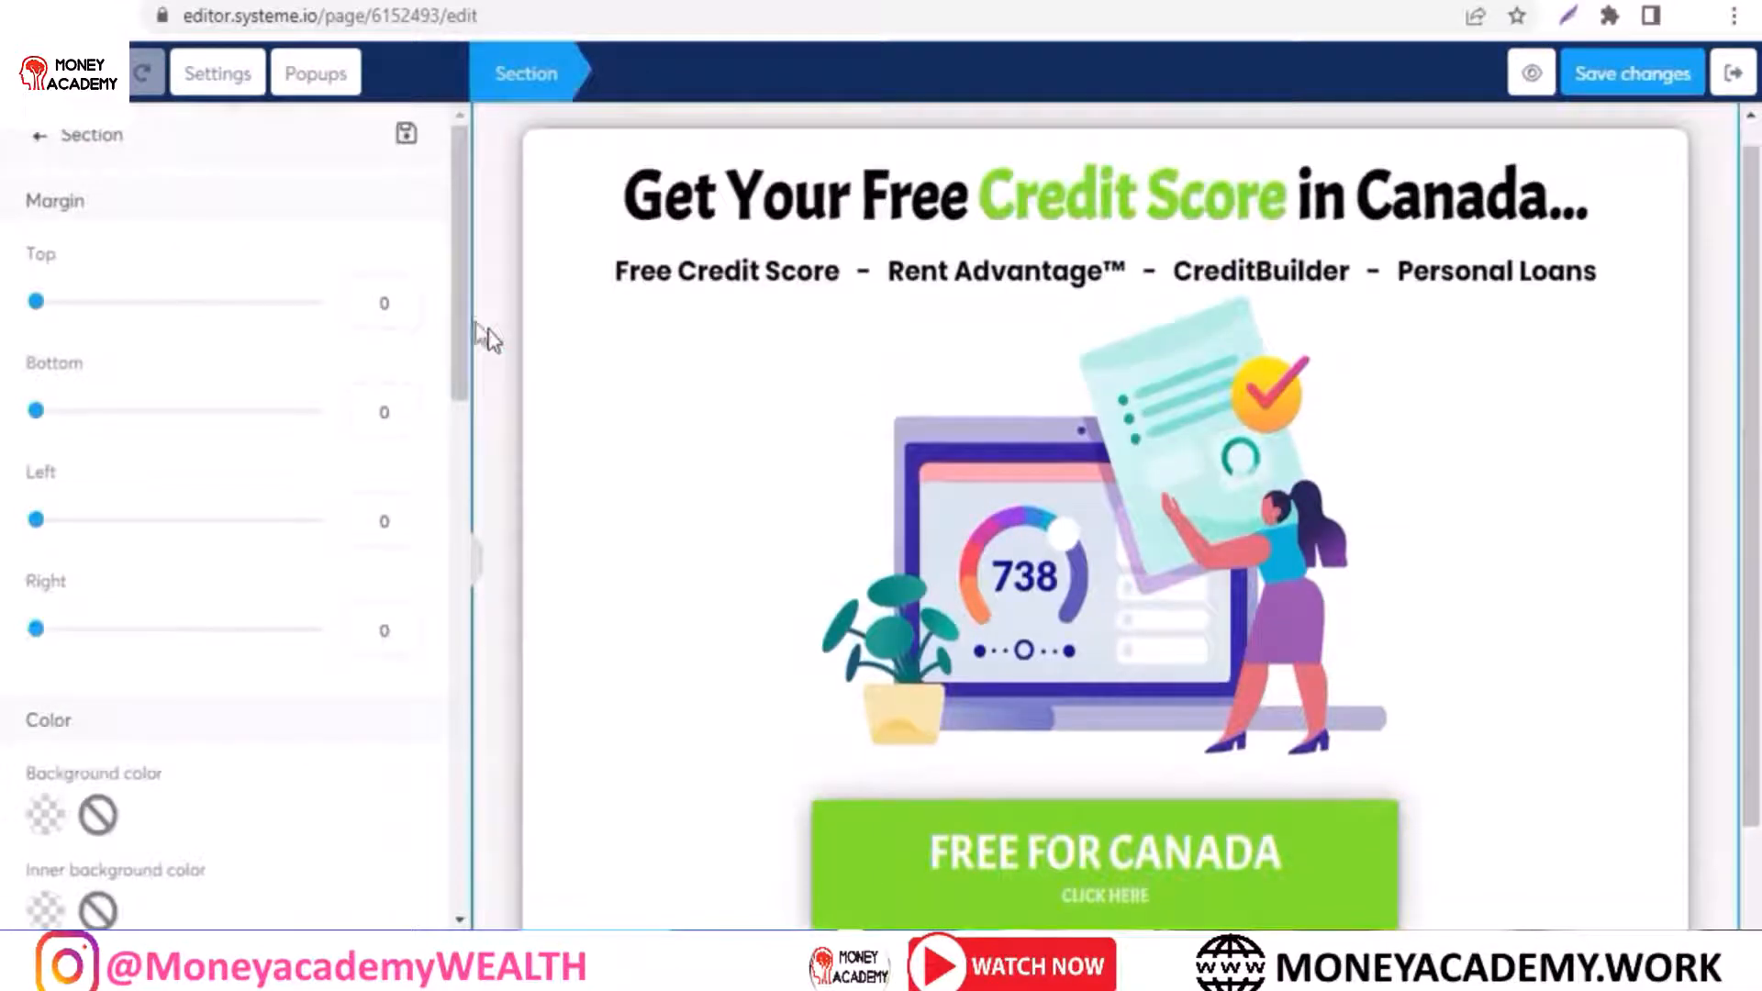
left_click(46, 813)
left_click(463, 324)
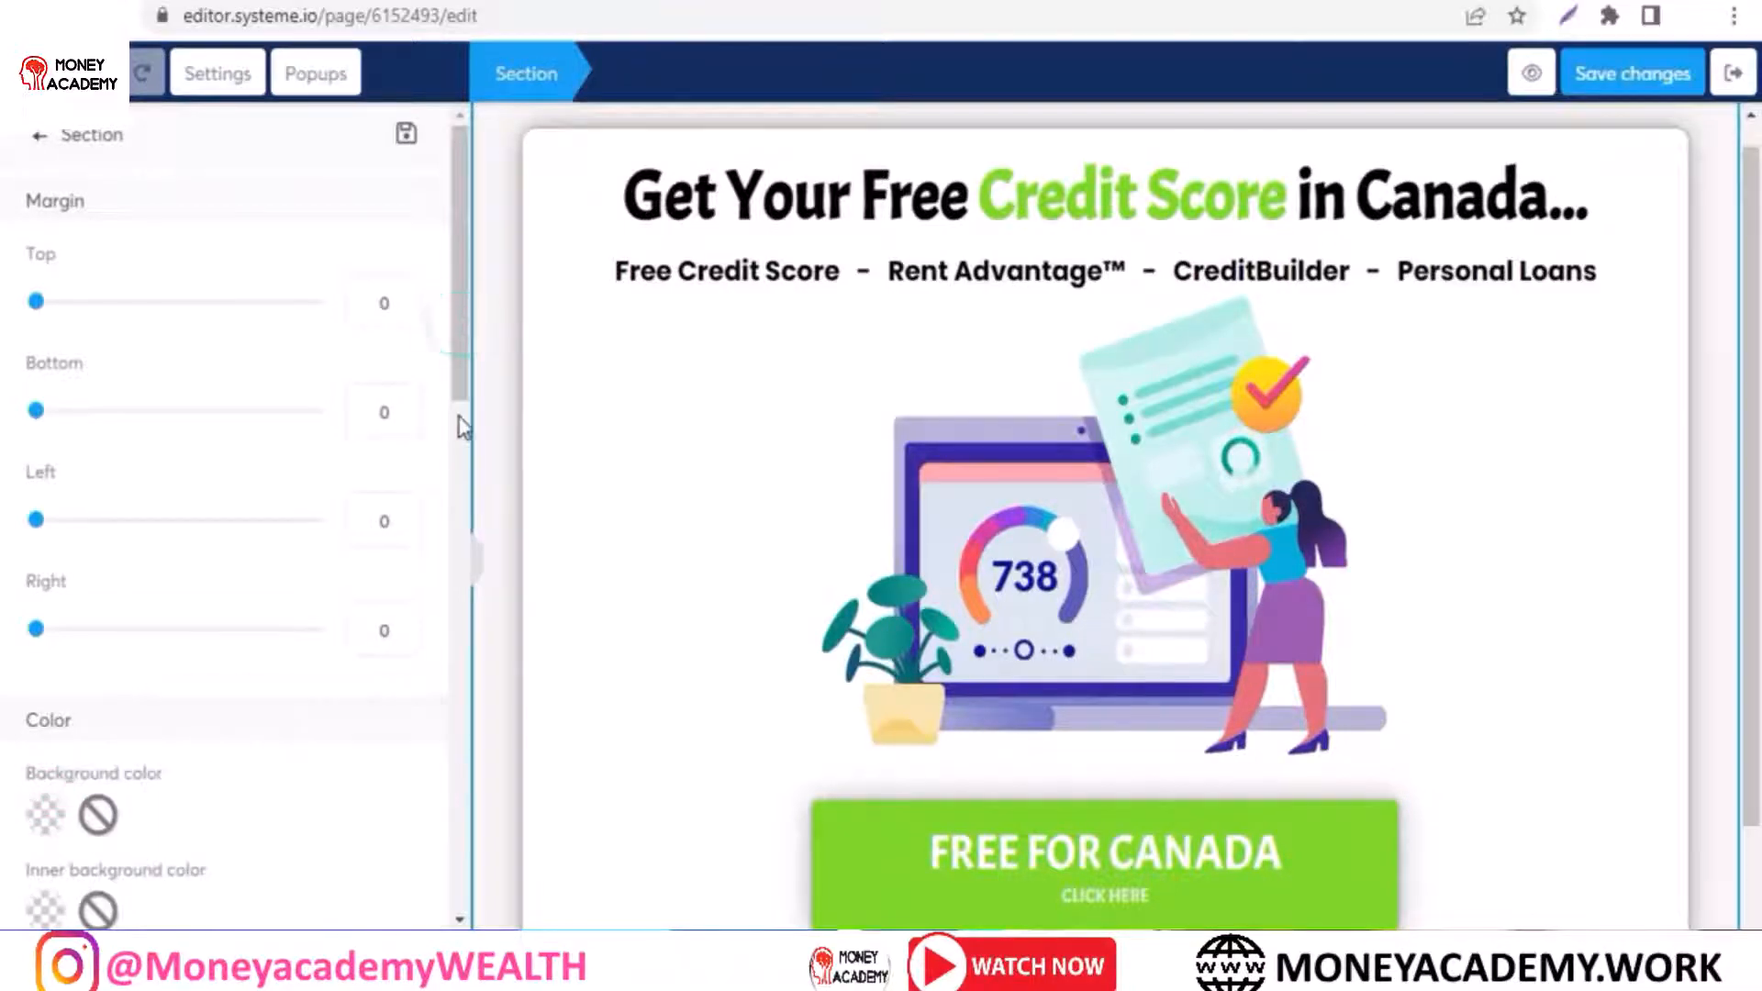
left_click_drag(459, 356, 455, 518)
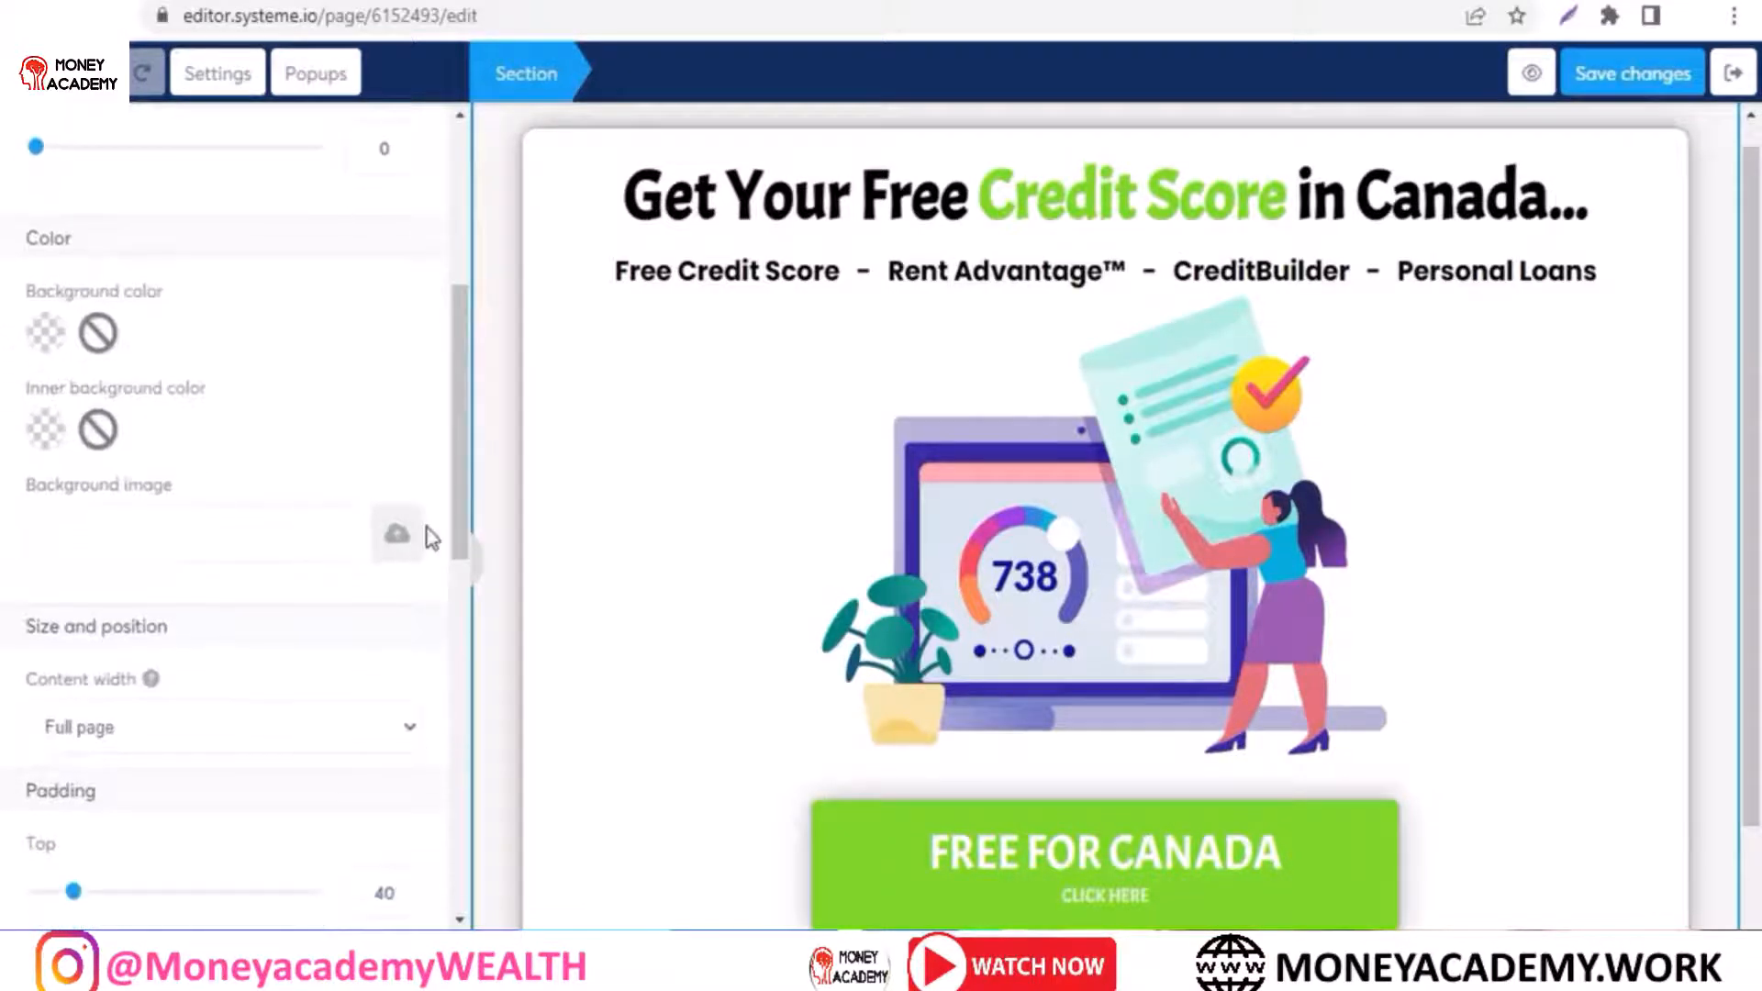
left_click(46, 332)
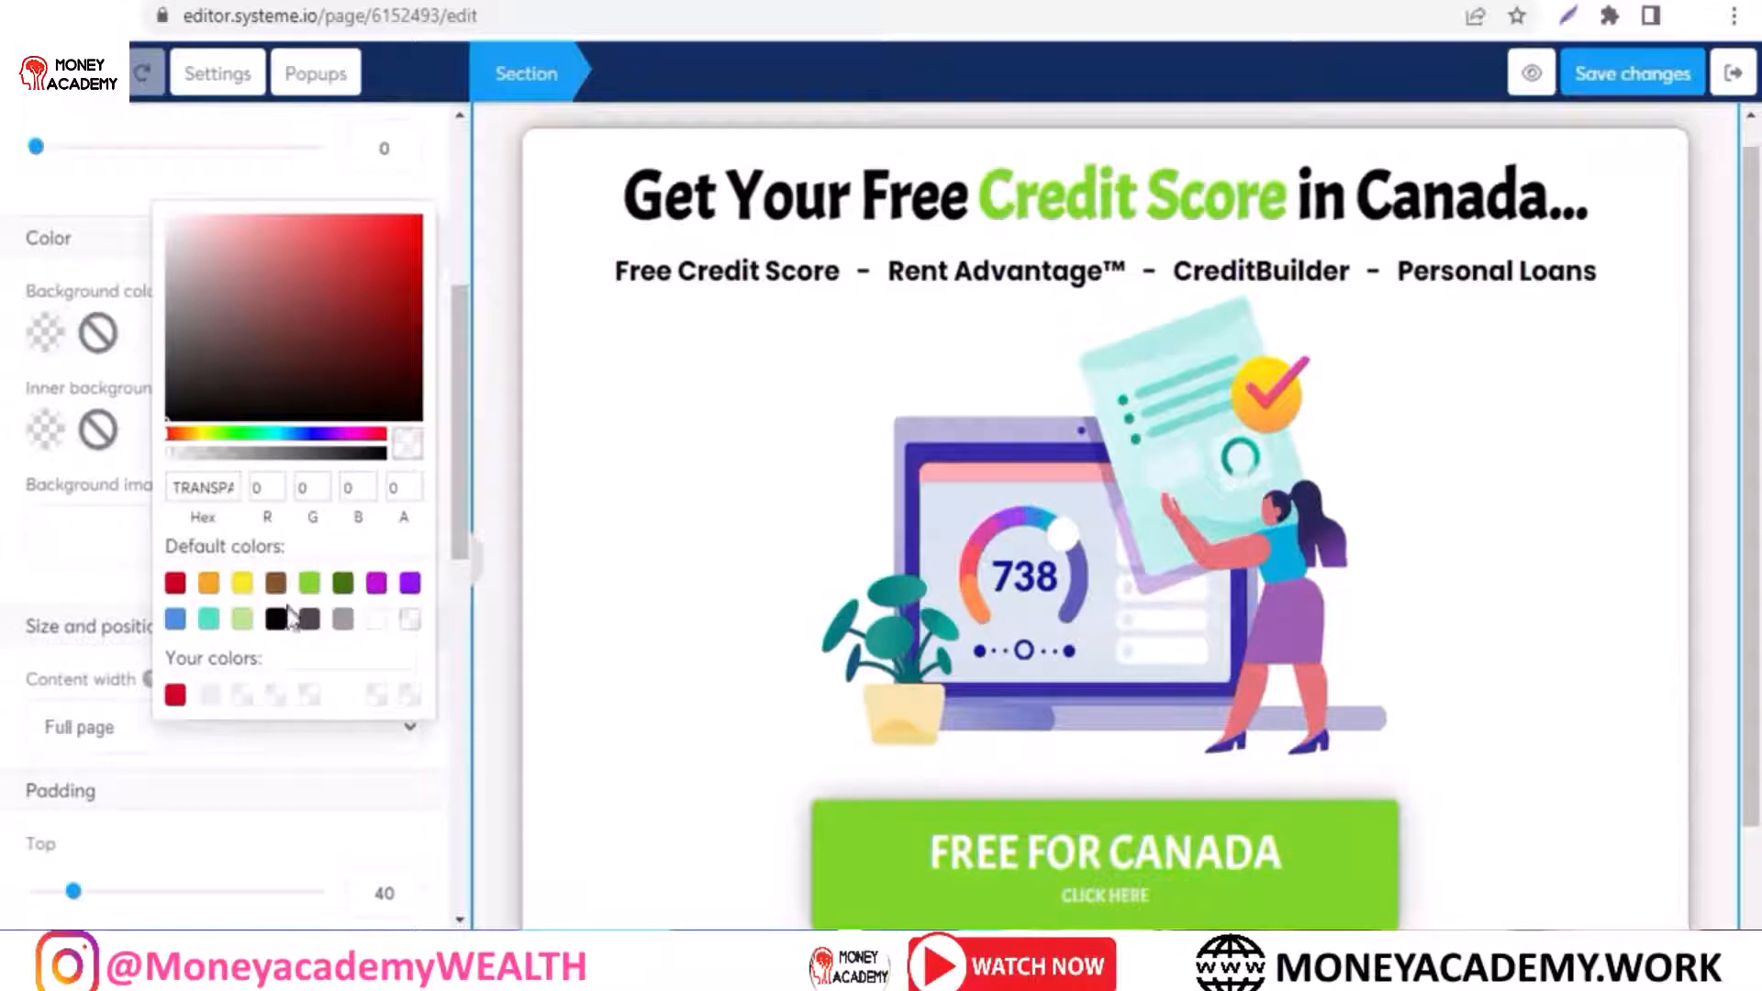
left_click(343, 621)
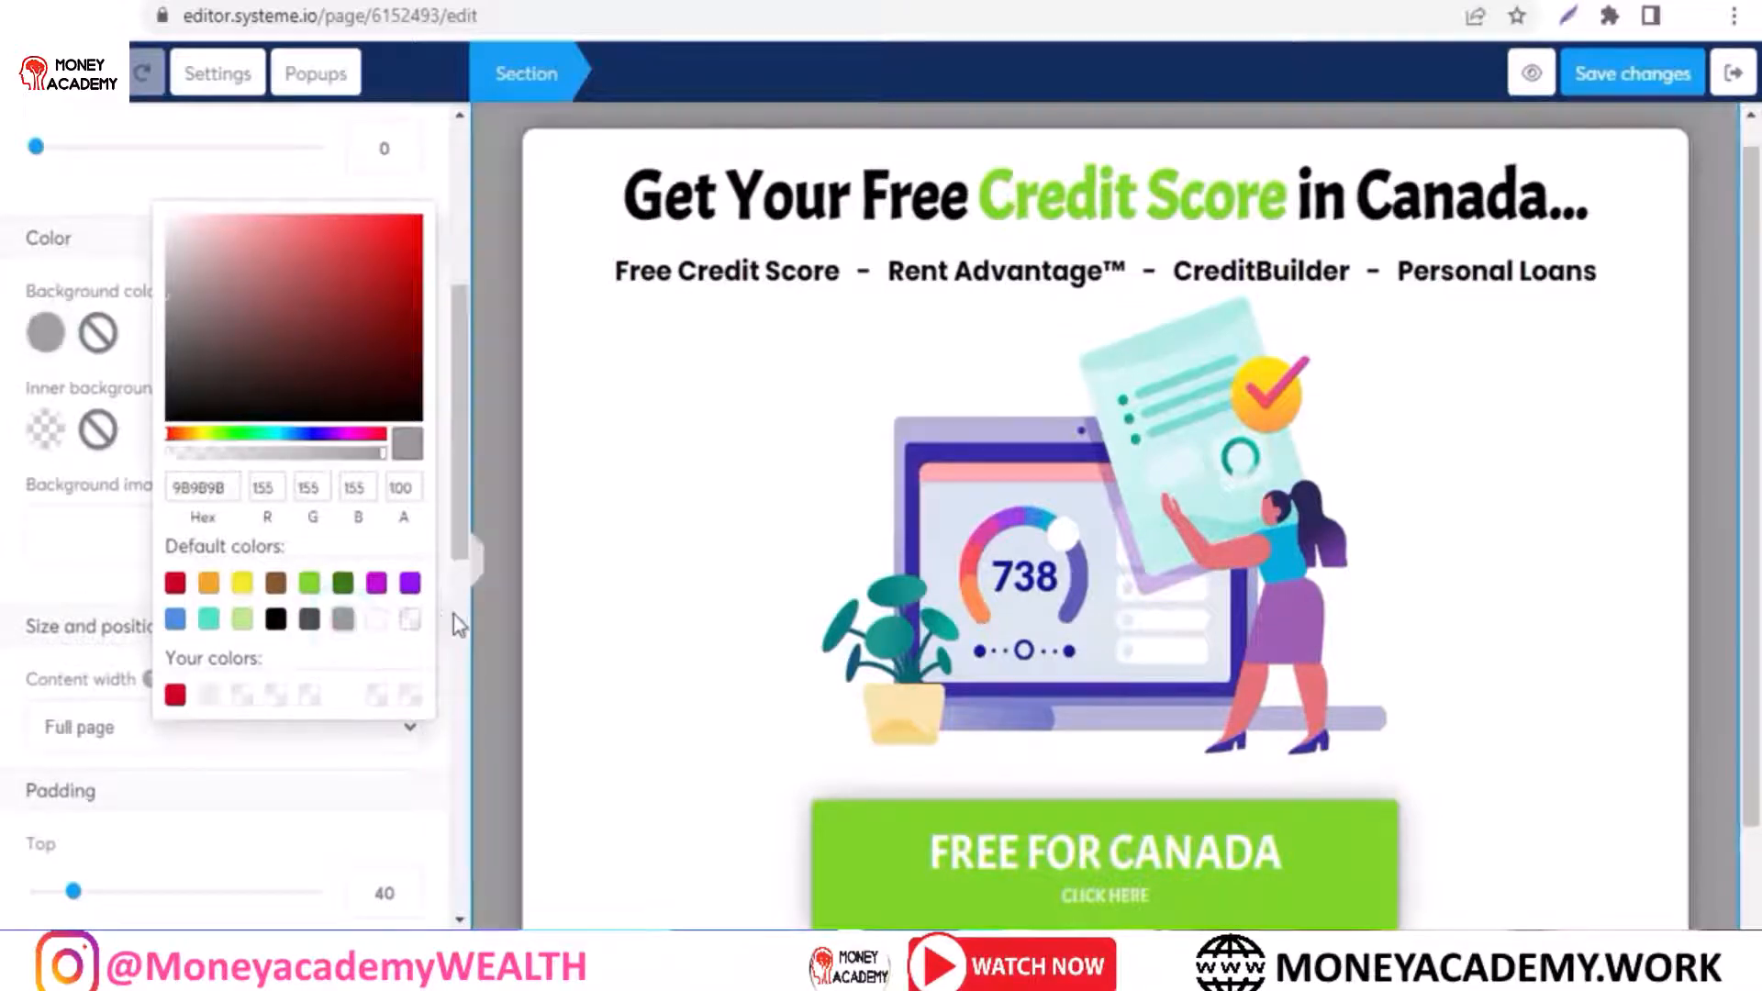
left_click(459, 520)
left_click_drag(460, 519, 462, 246)
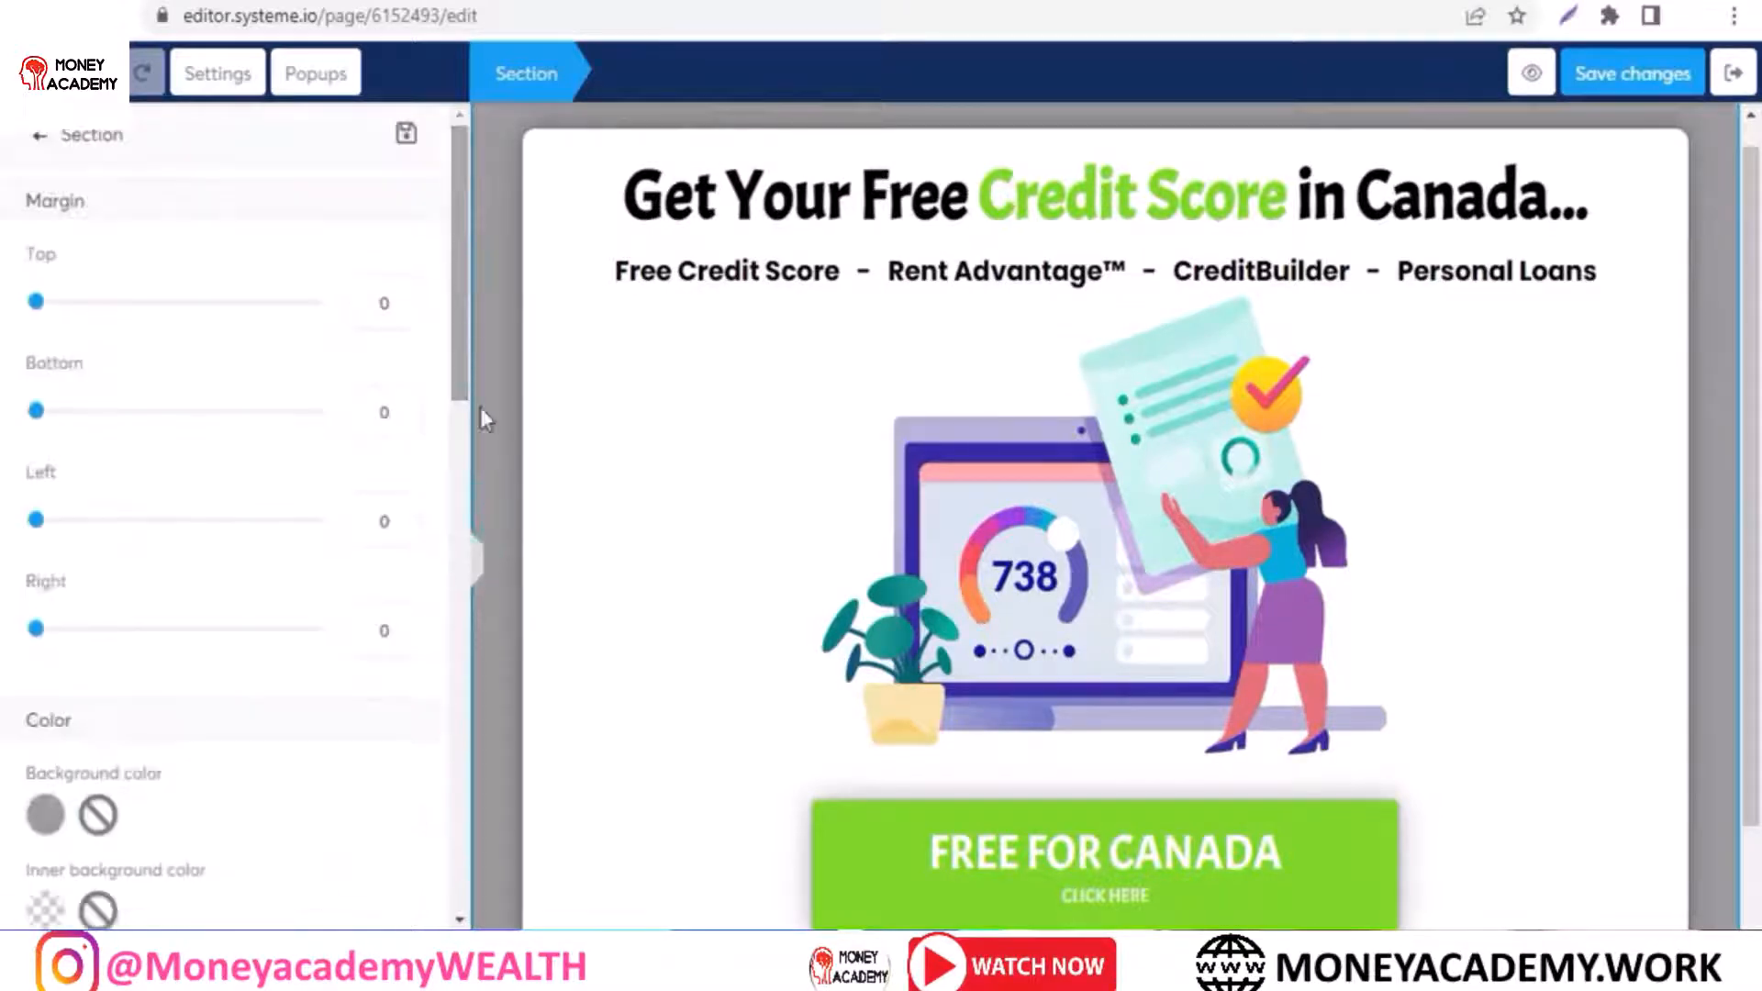
Step: Set the left and right margins of the row holding the page content to 200 and check the layout at full width
left_click(575, 539)
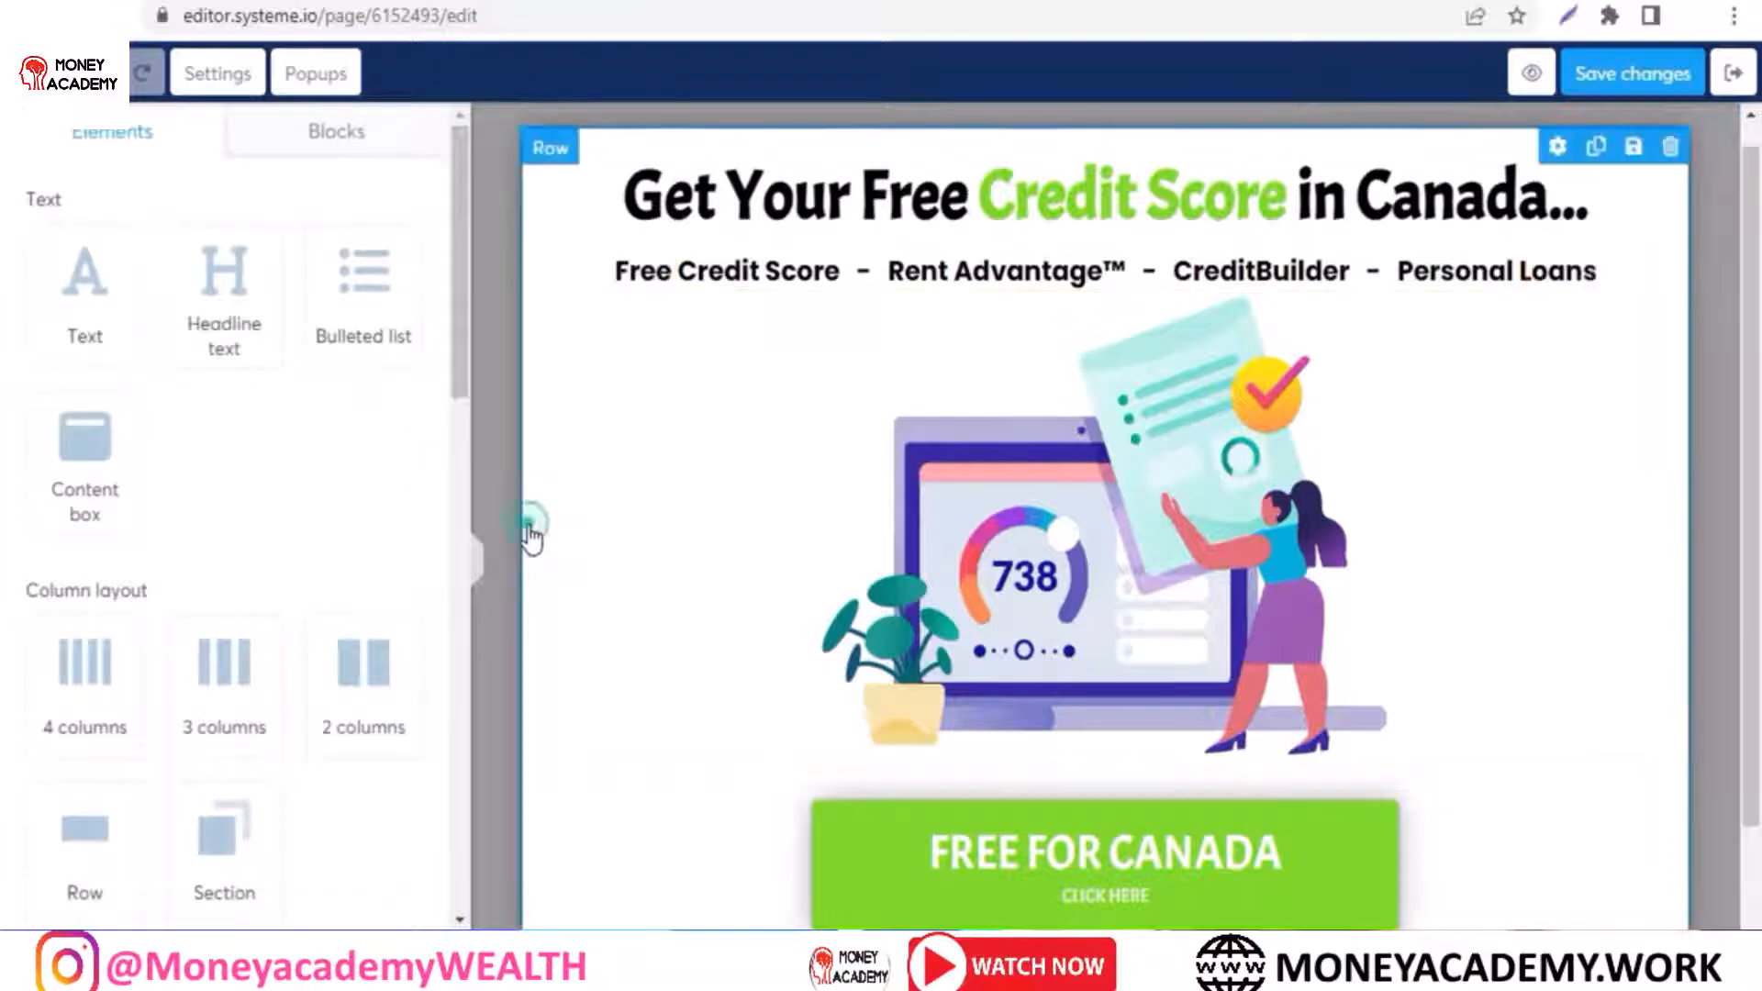
left_click(530, 526)
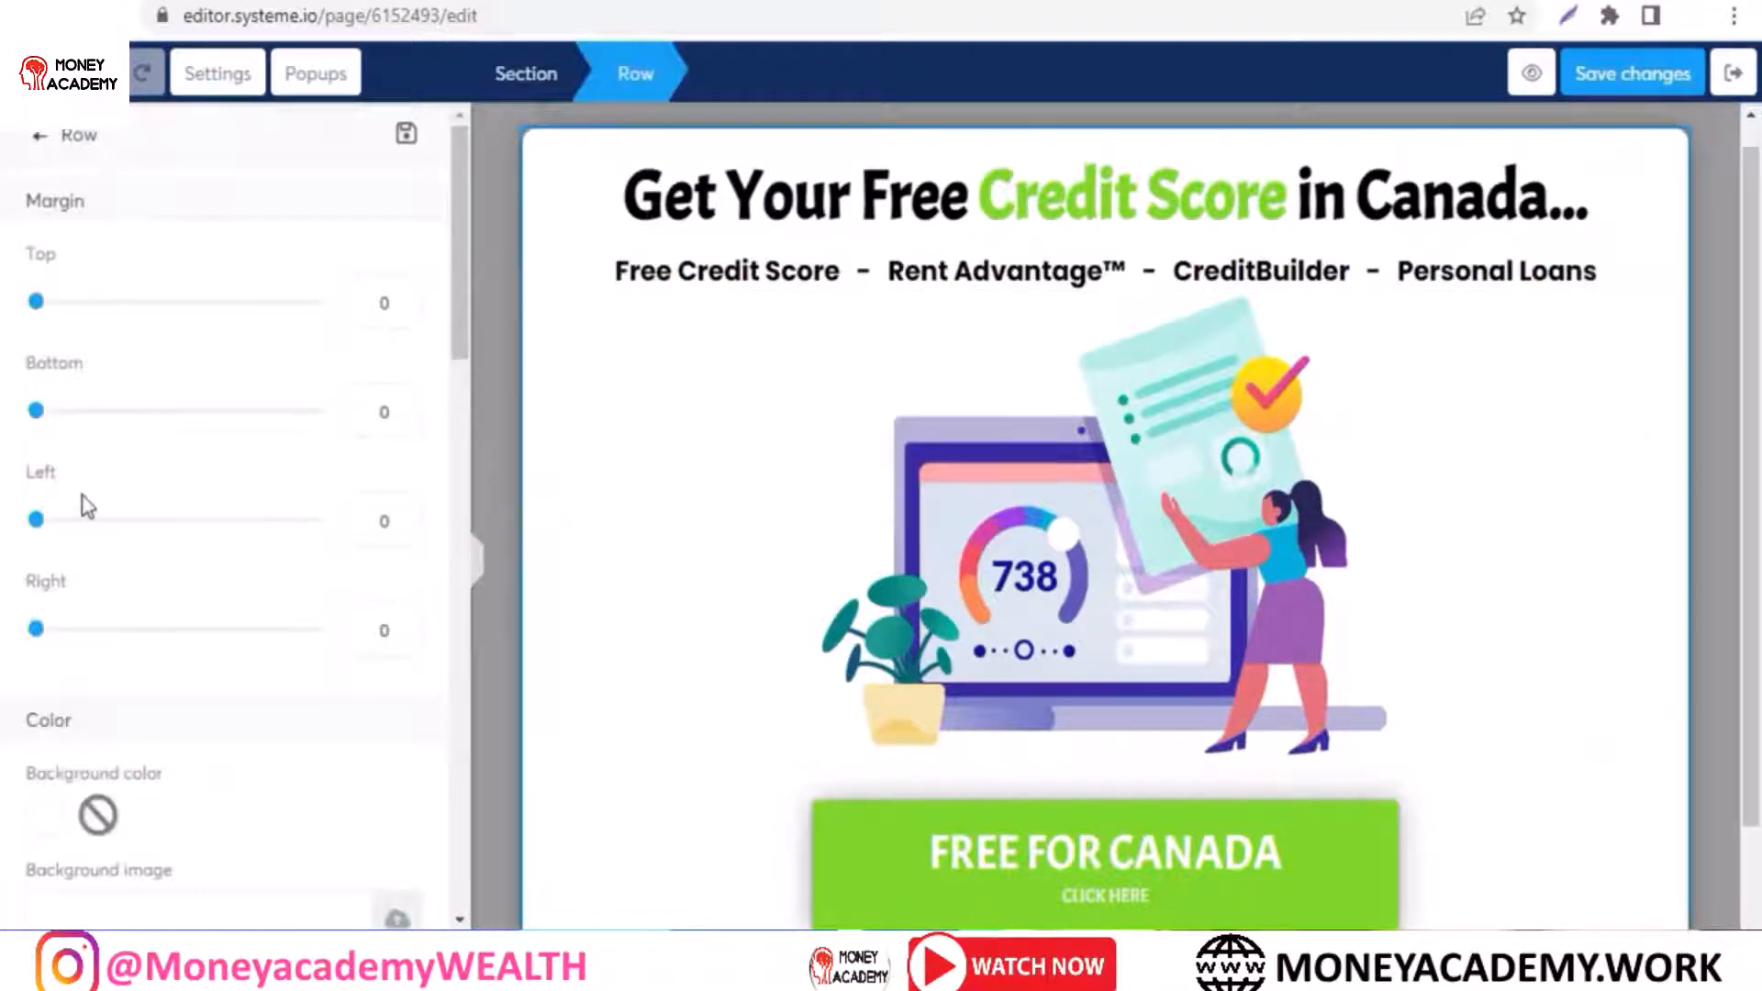
left_click_drag(37, 521, 643, 565)
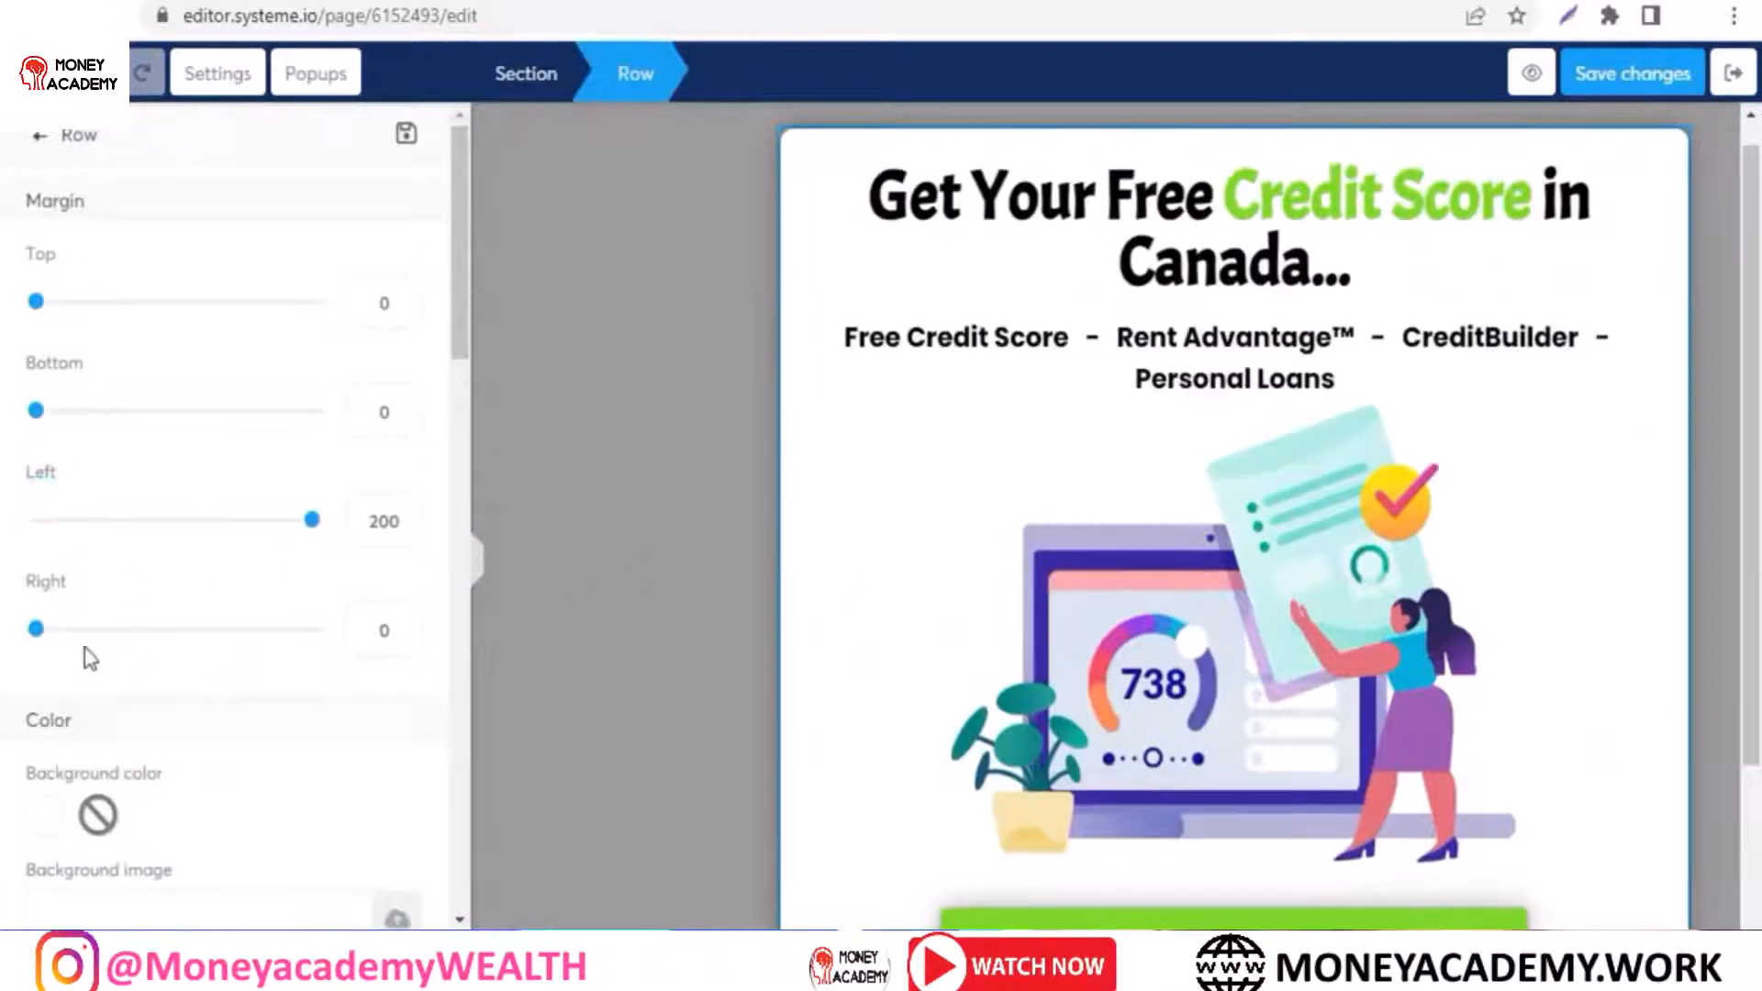
left_click_drag(34, 631, 354, 621)
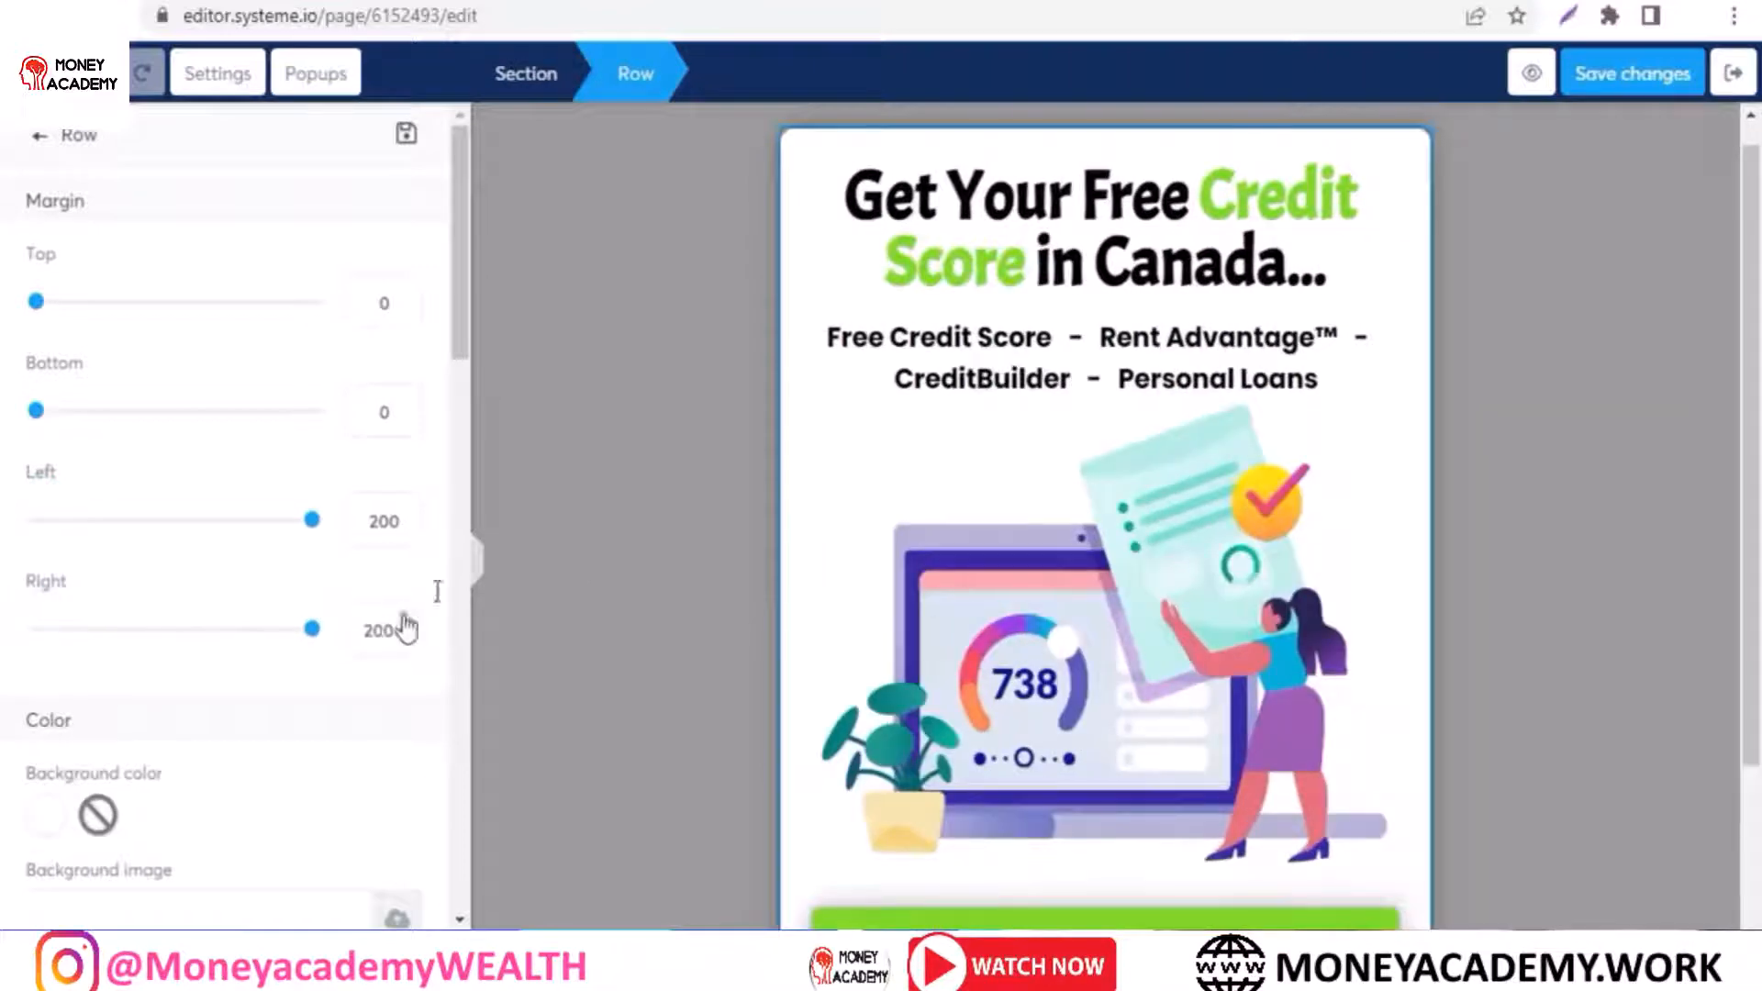
left_click(484, 567)
left_click(476, 561)
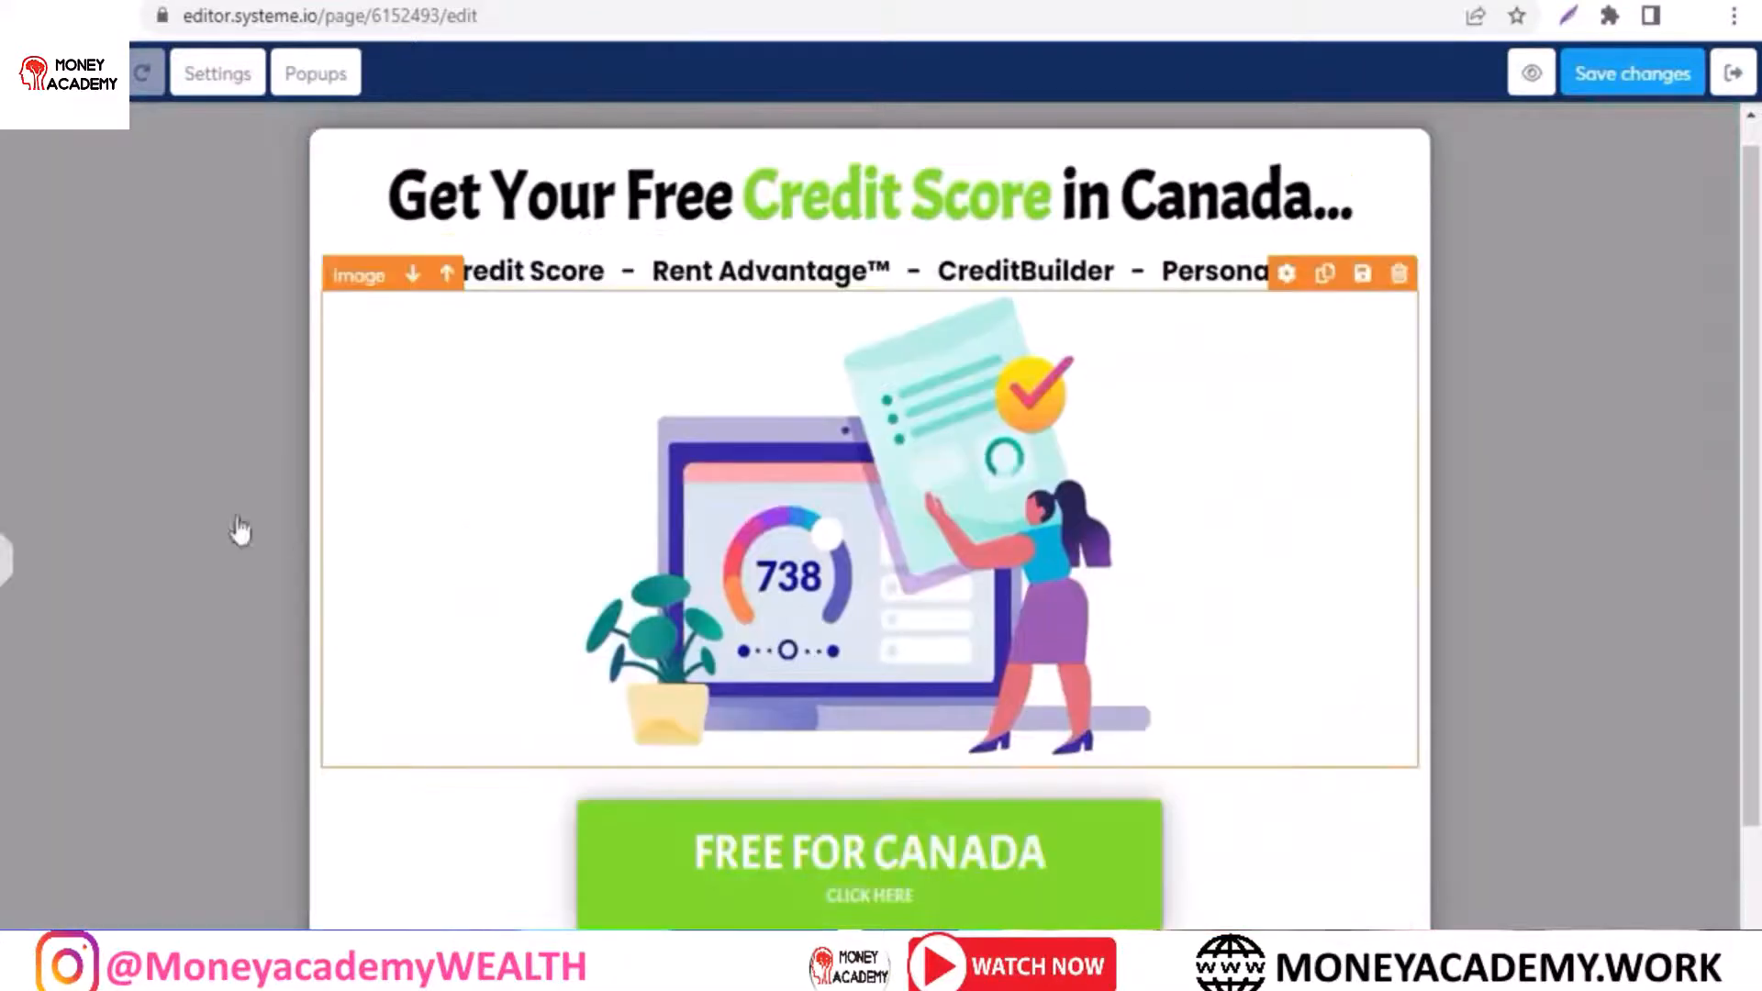
left_click(210, 502)
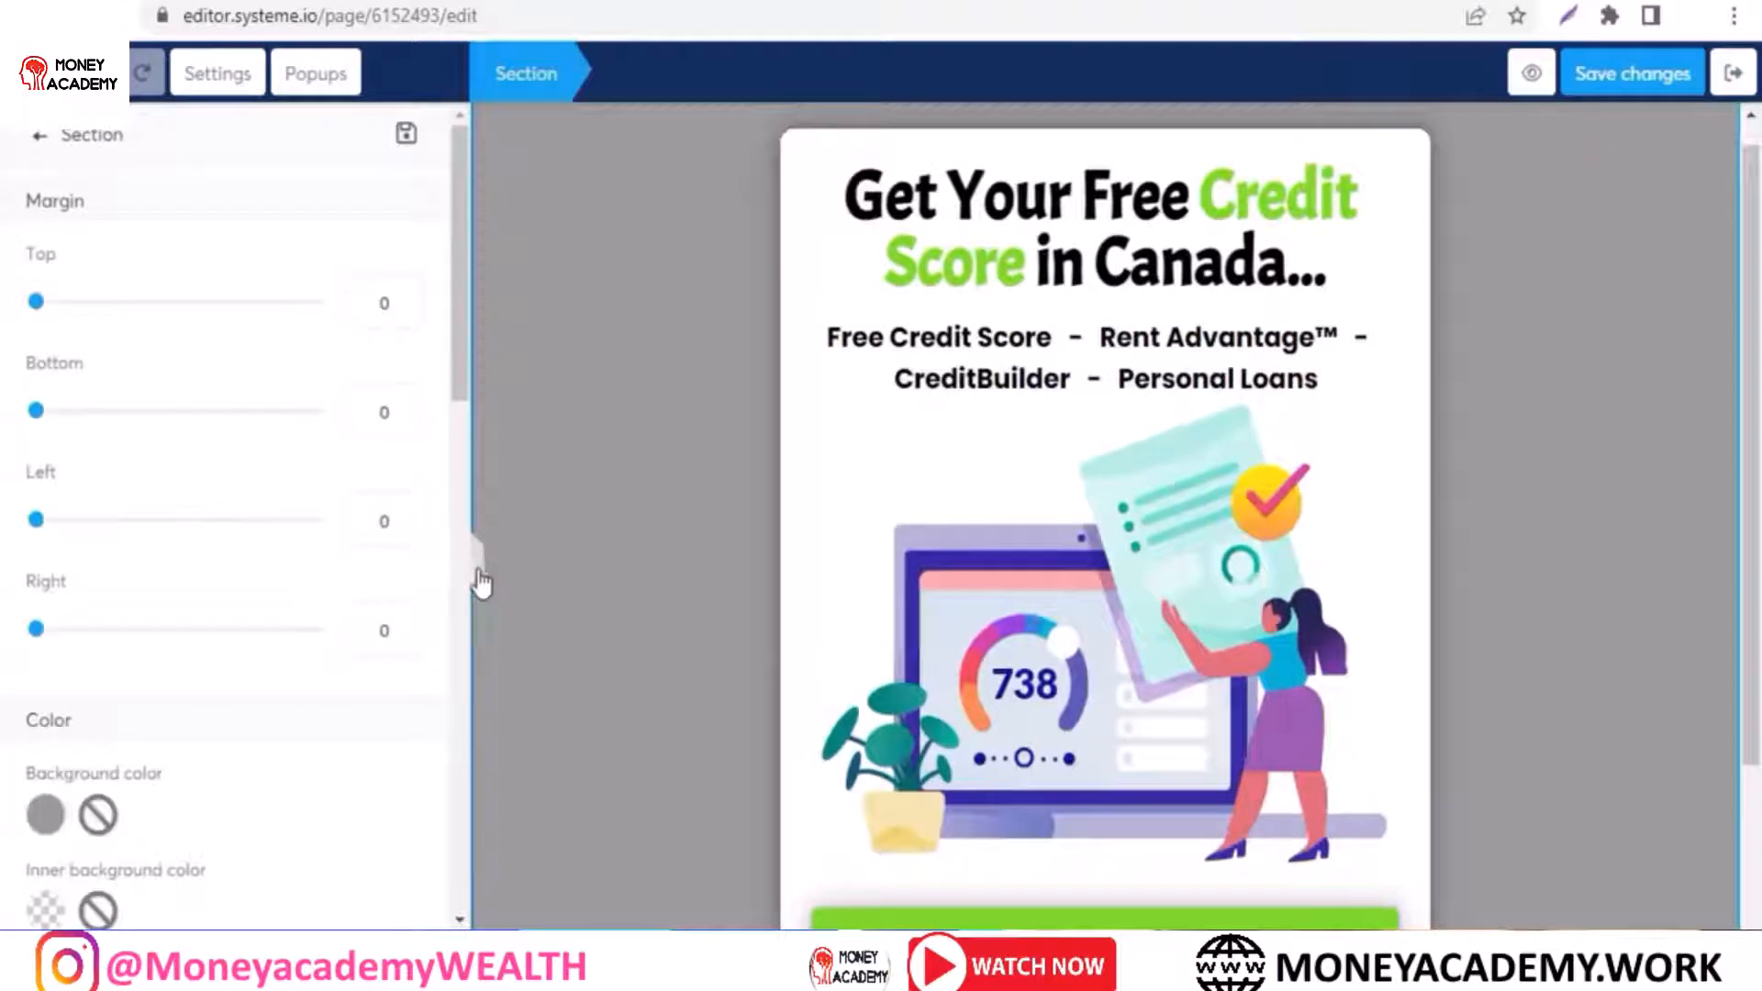
left_click(479, 578)
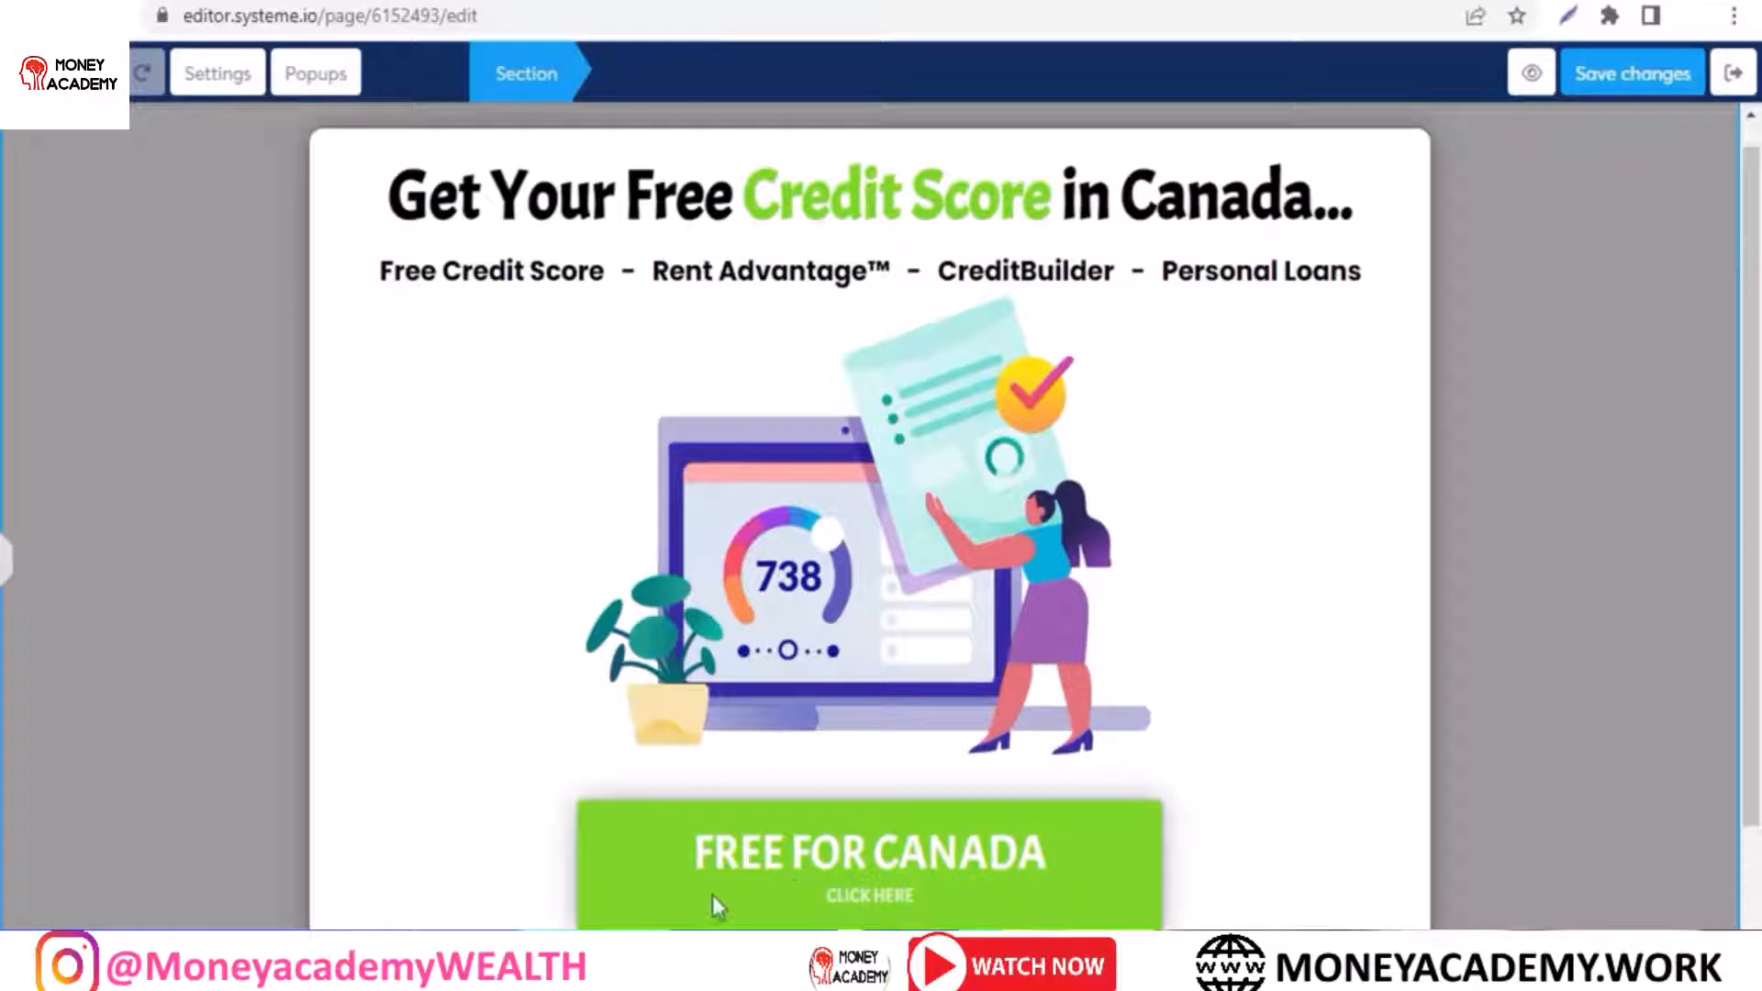
left_click(7, 580)
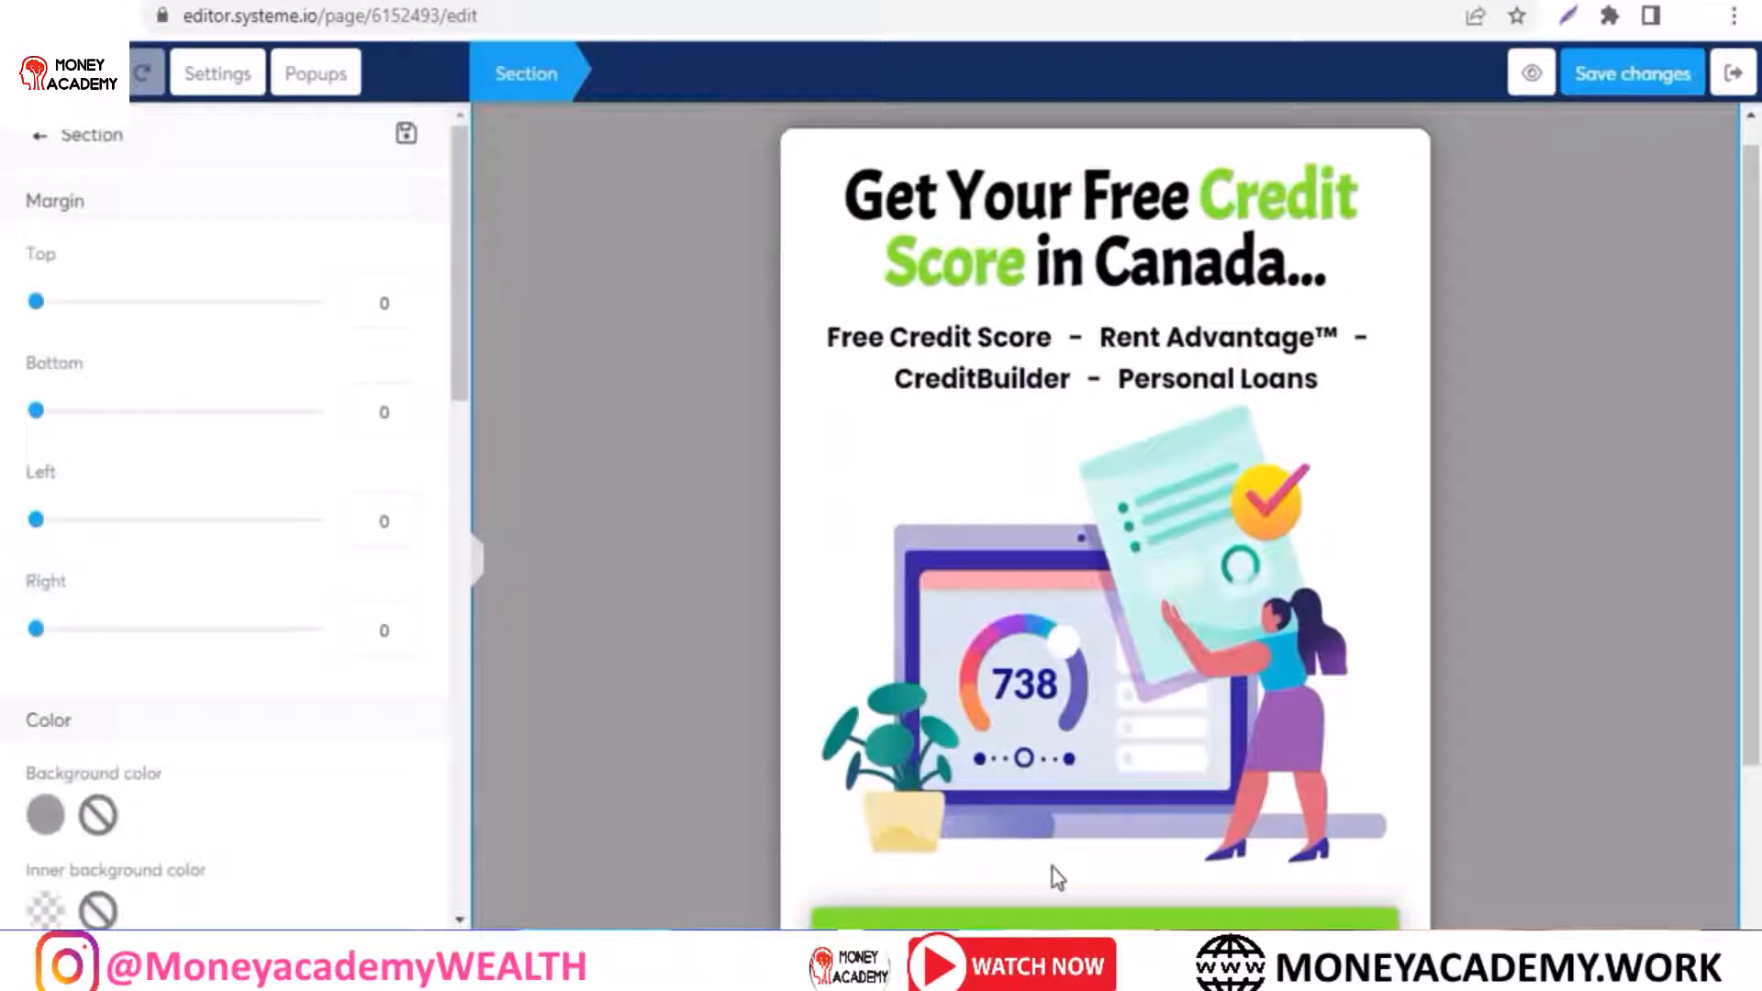
Step: Add the chevron-double-right icon after the text of the FREE FOR CANADA button
scroll(1316, 719, "down", 3)
left_click(1309, 712)
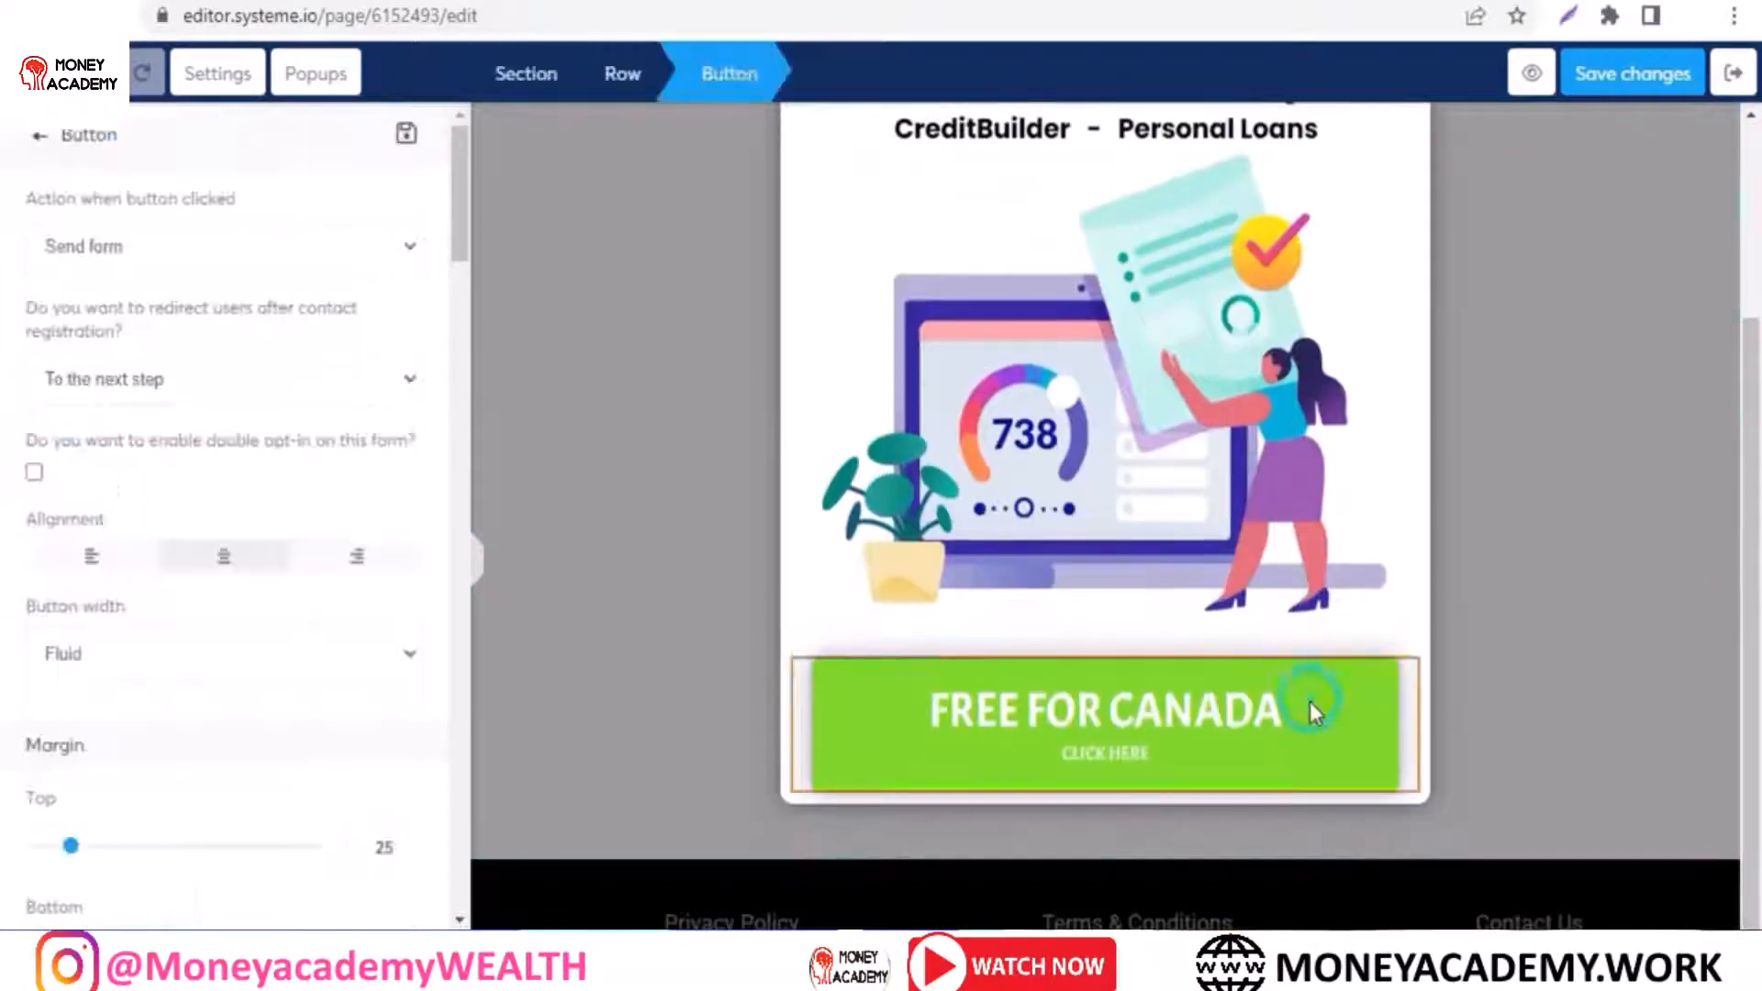
left_click_drag(458, 209, 449, 504)
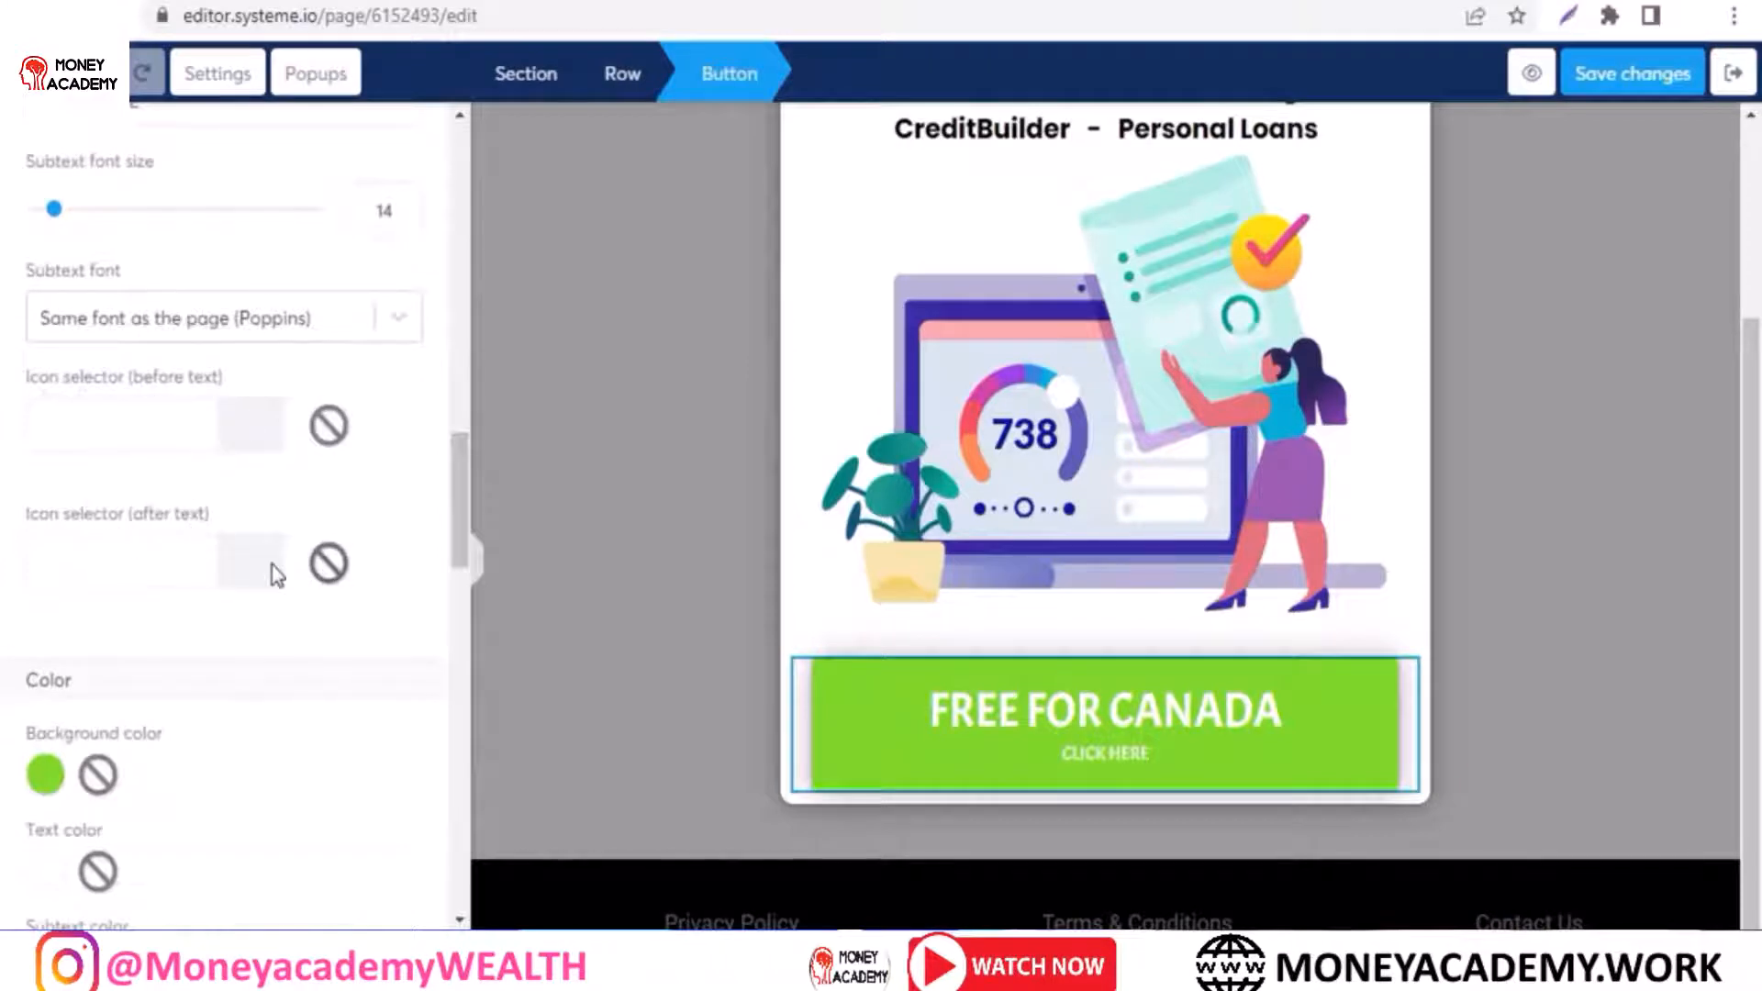
left_click(180, 562)
left_click_drag(409, 511, 409, 550)
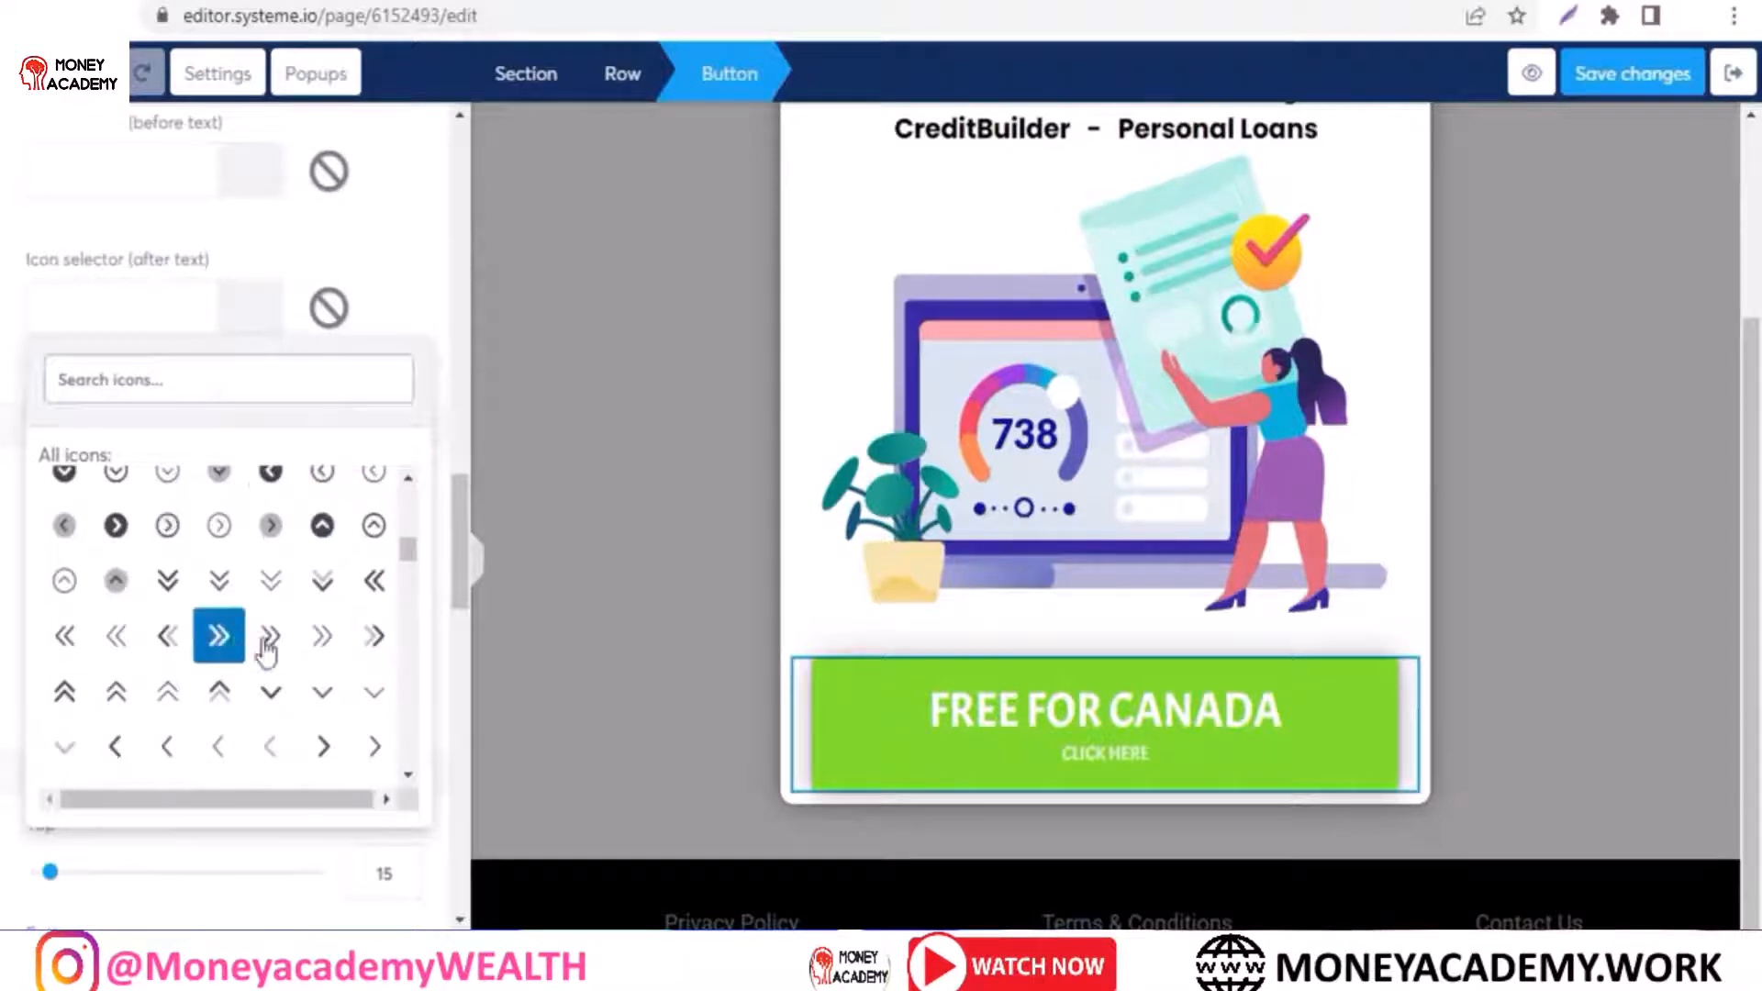
left_click(372, 636)
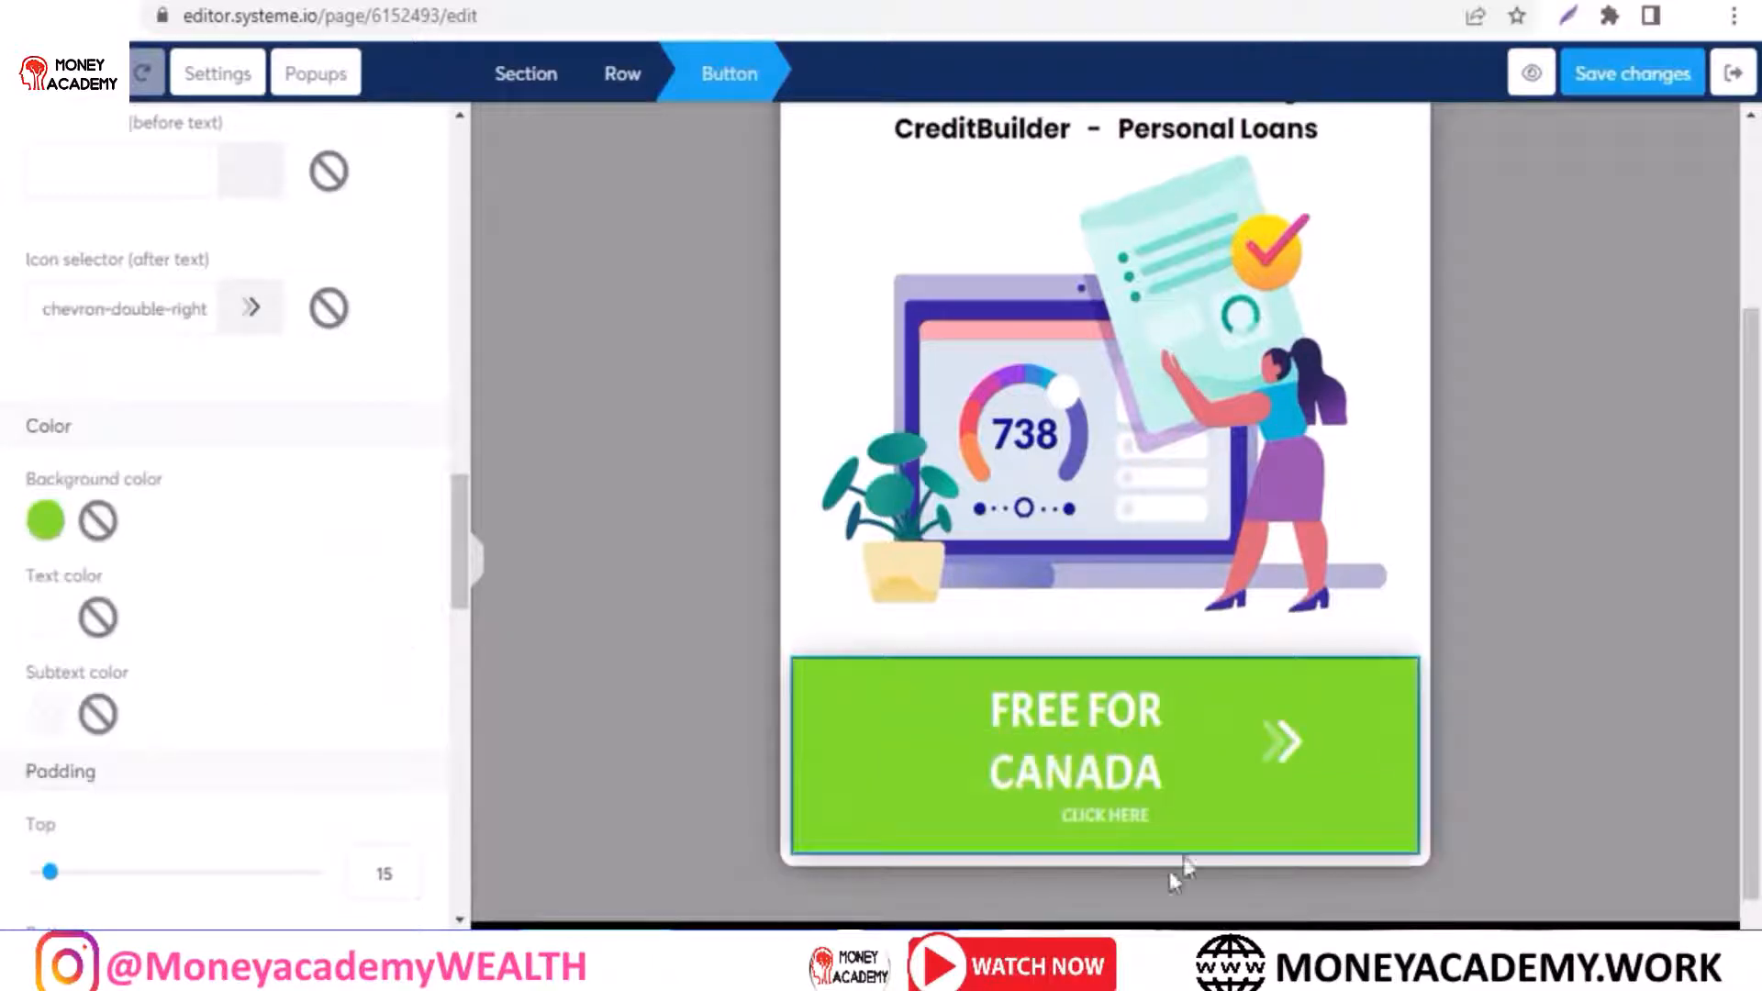
Step: Set the button's click action to Open URL and paste the offer's tracking link as its destination
left_click_drag(459, 563, 455, 195)
left_click(316, 256)
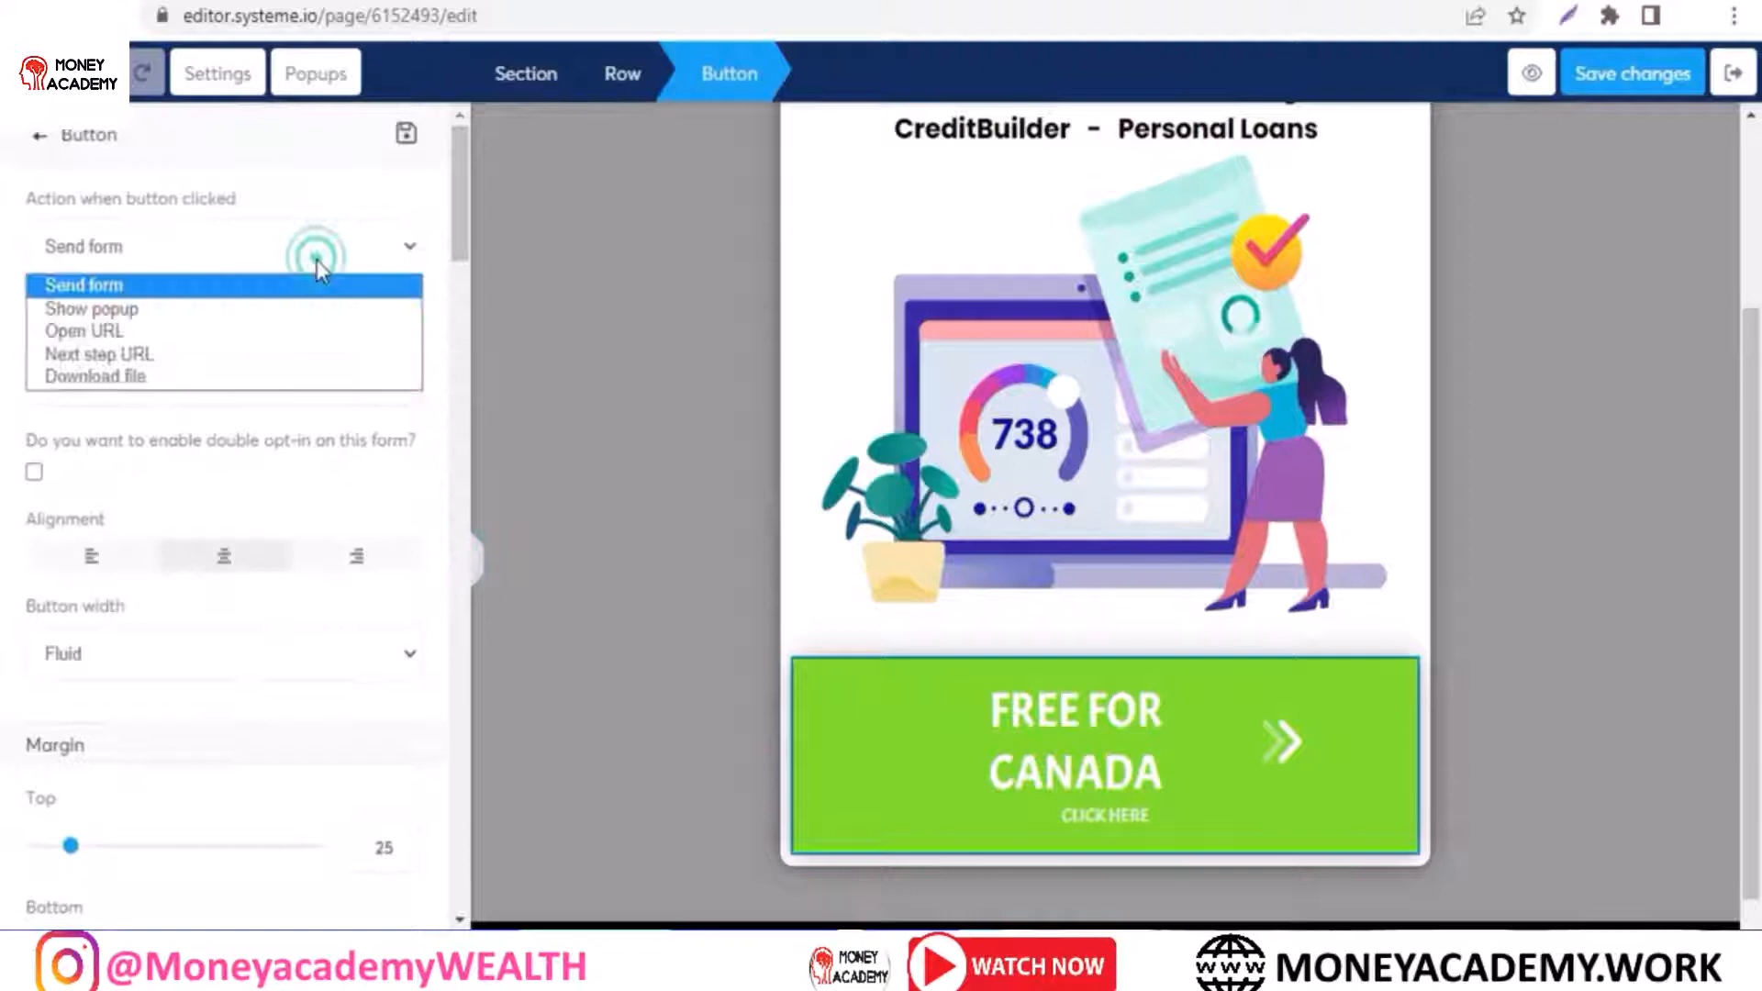
left_click(234, 328)
left_click(243, 373)
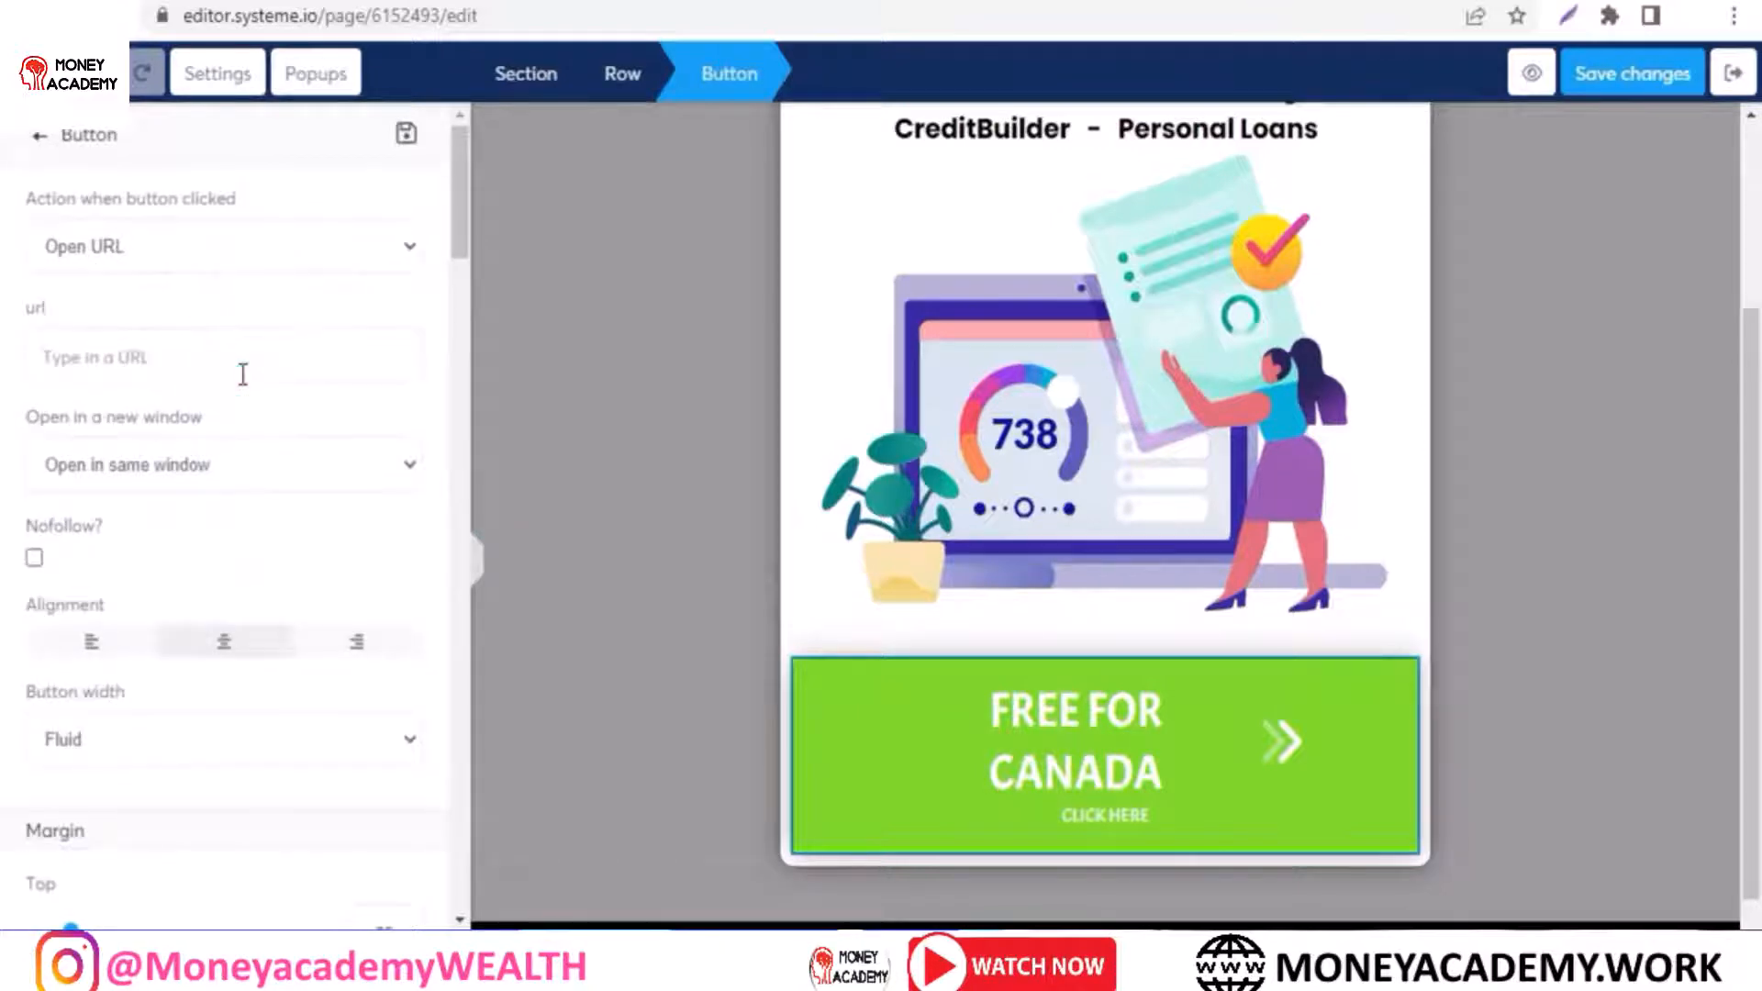
key("ctrl+v")
left_click(266, 312)
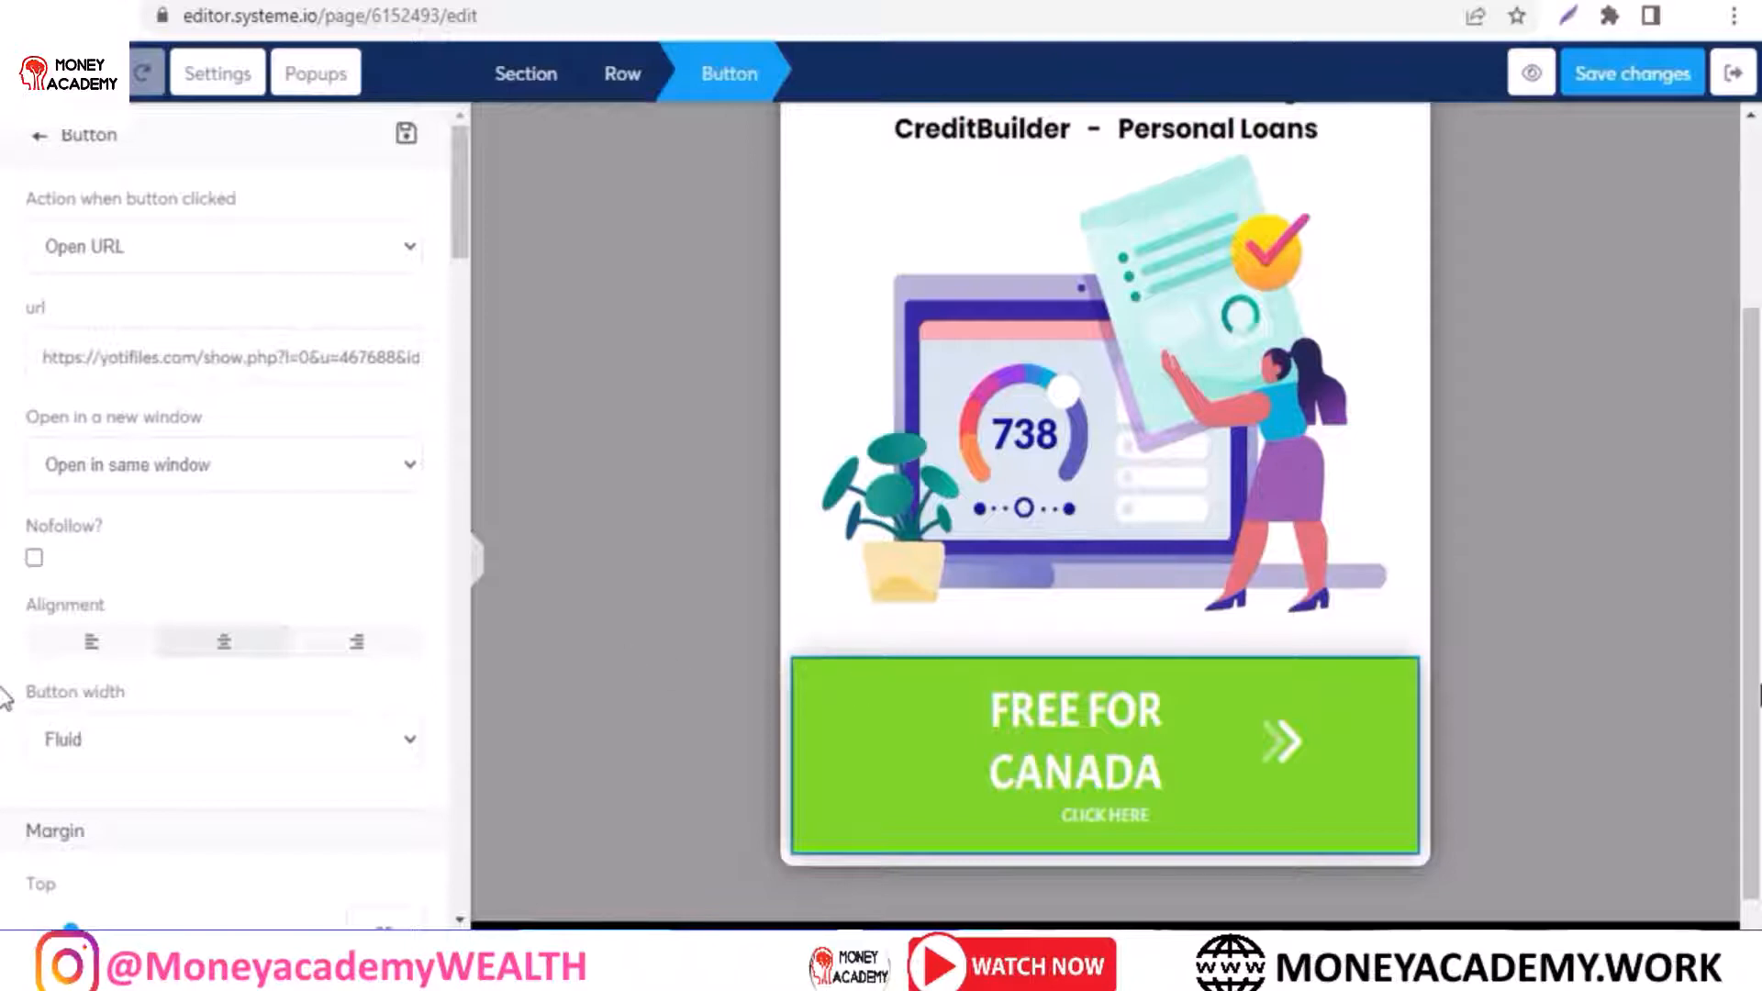
Step: Turn the words "Free Credit Score" in the line under the headline into a link, leaving its URL empty
left_click_drag(1751, 683, 1750, 459)
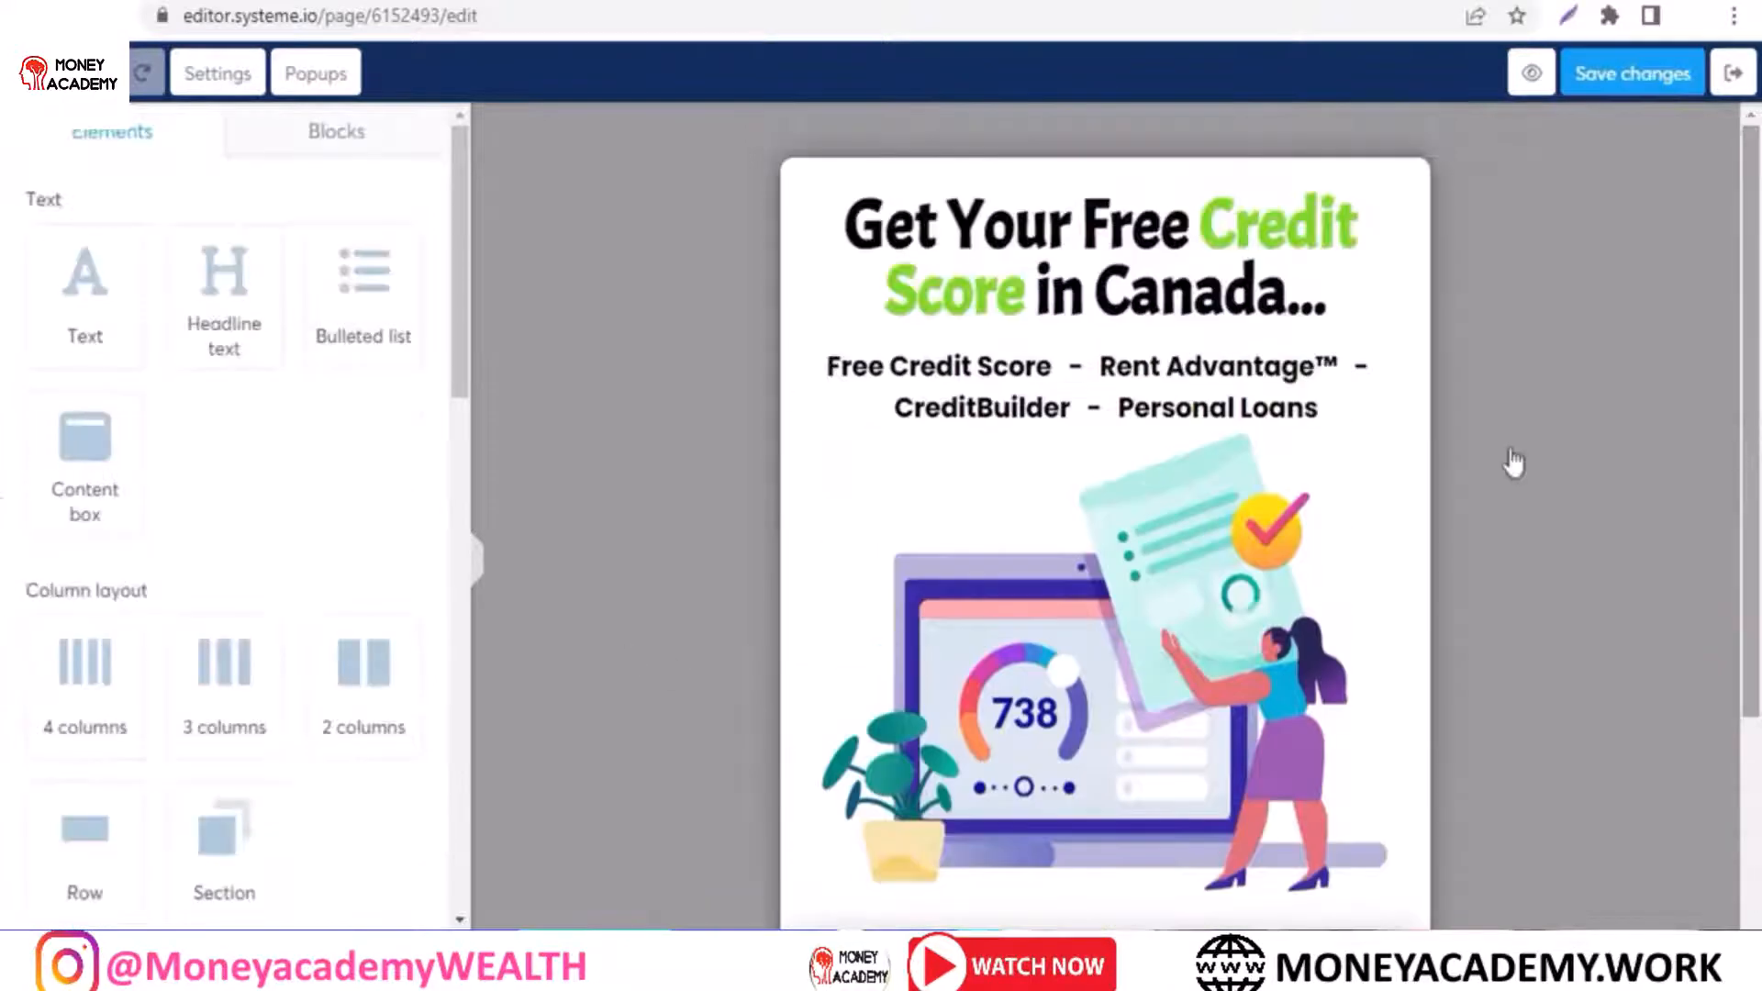
triple_click(888, 357)
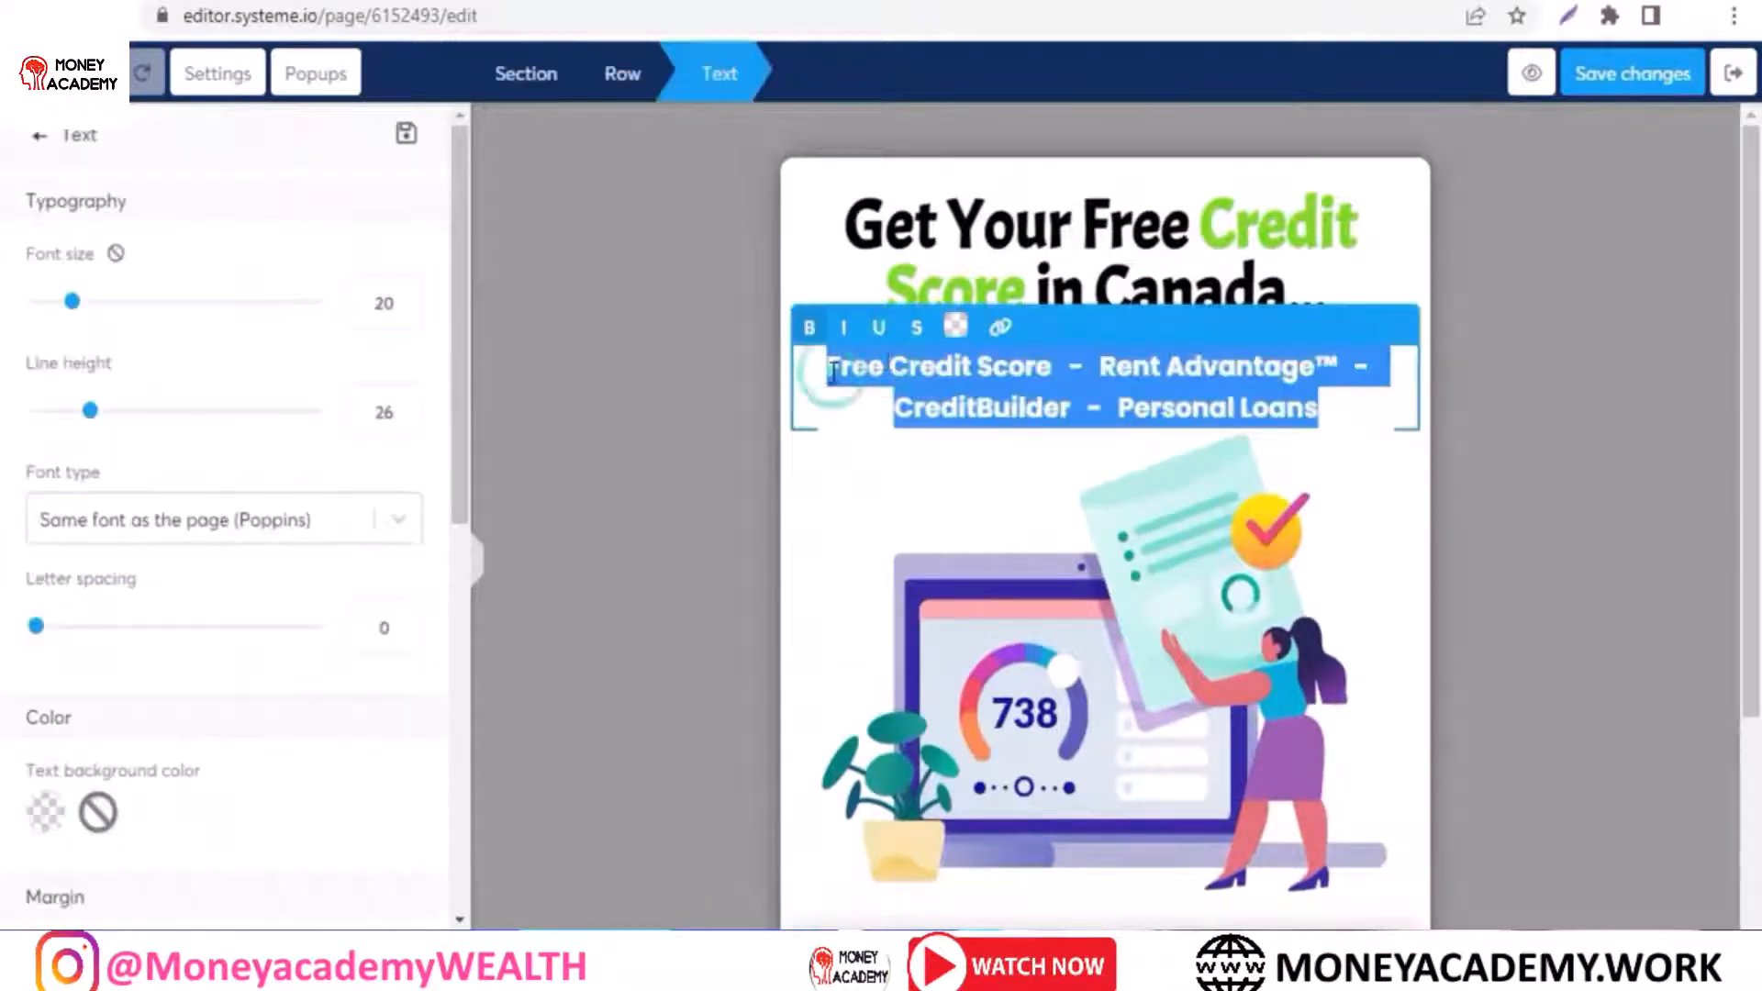
left_click(978, 399)
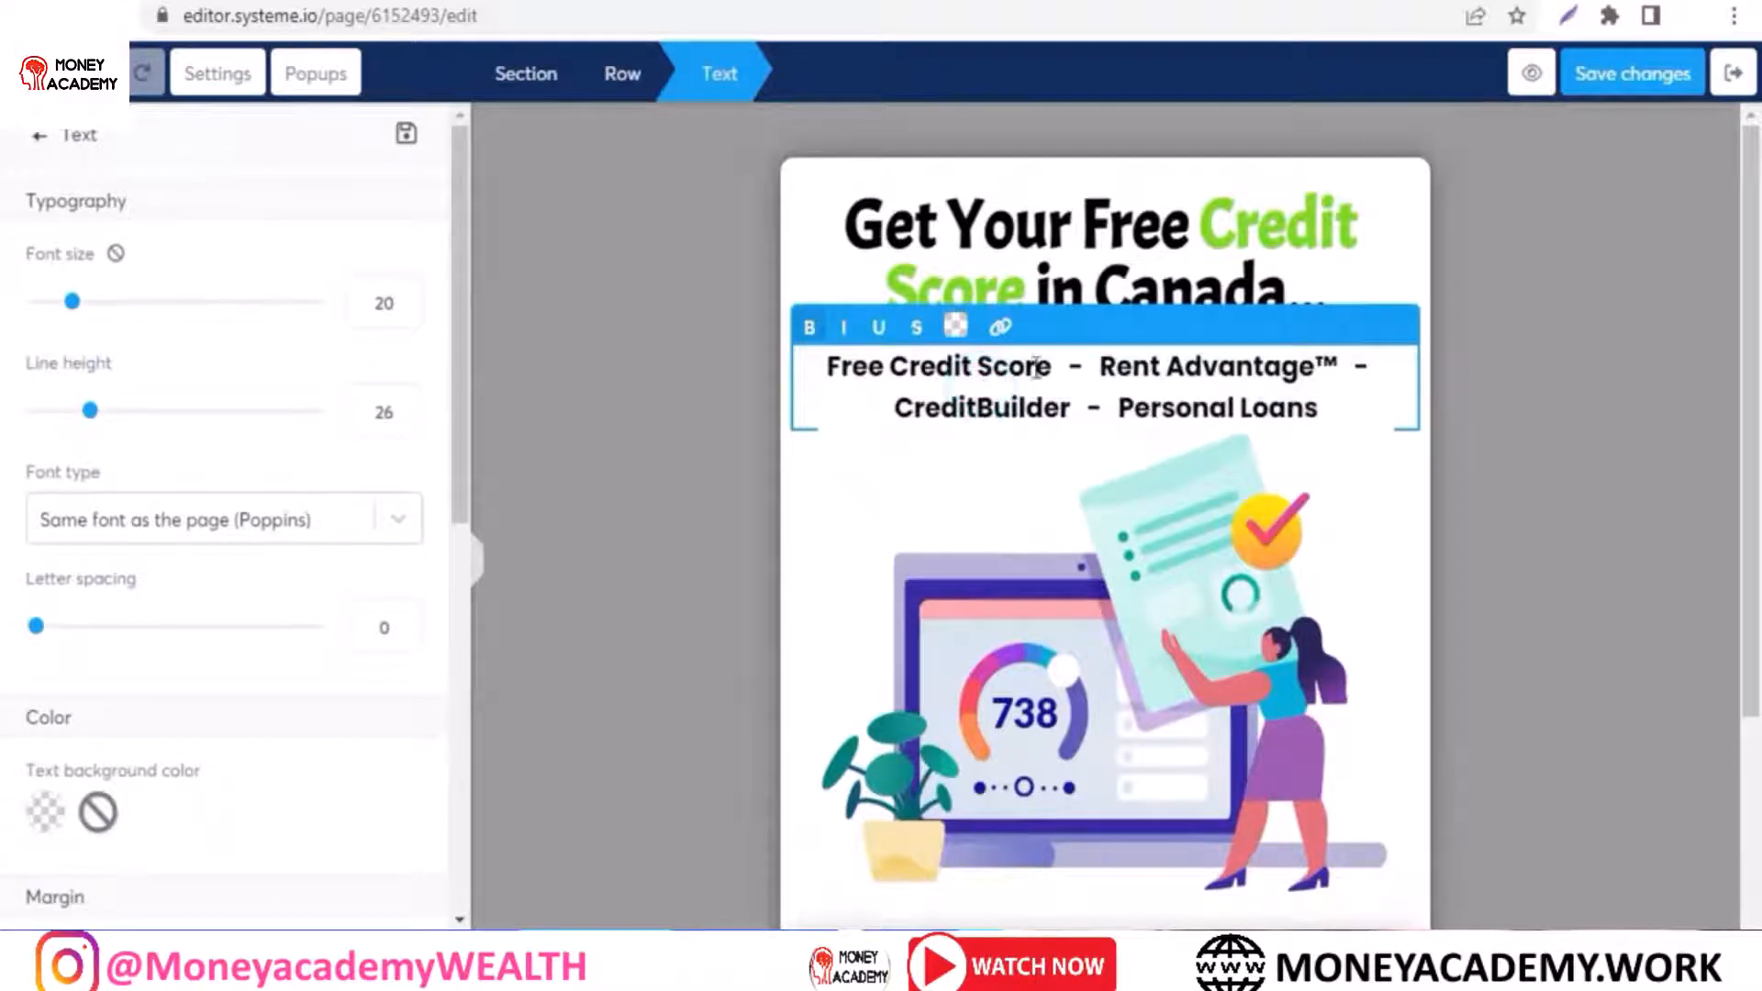
left_click_drag(1052, 367, 834, 386)
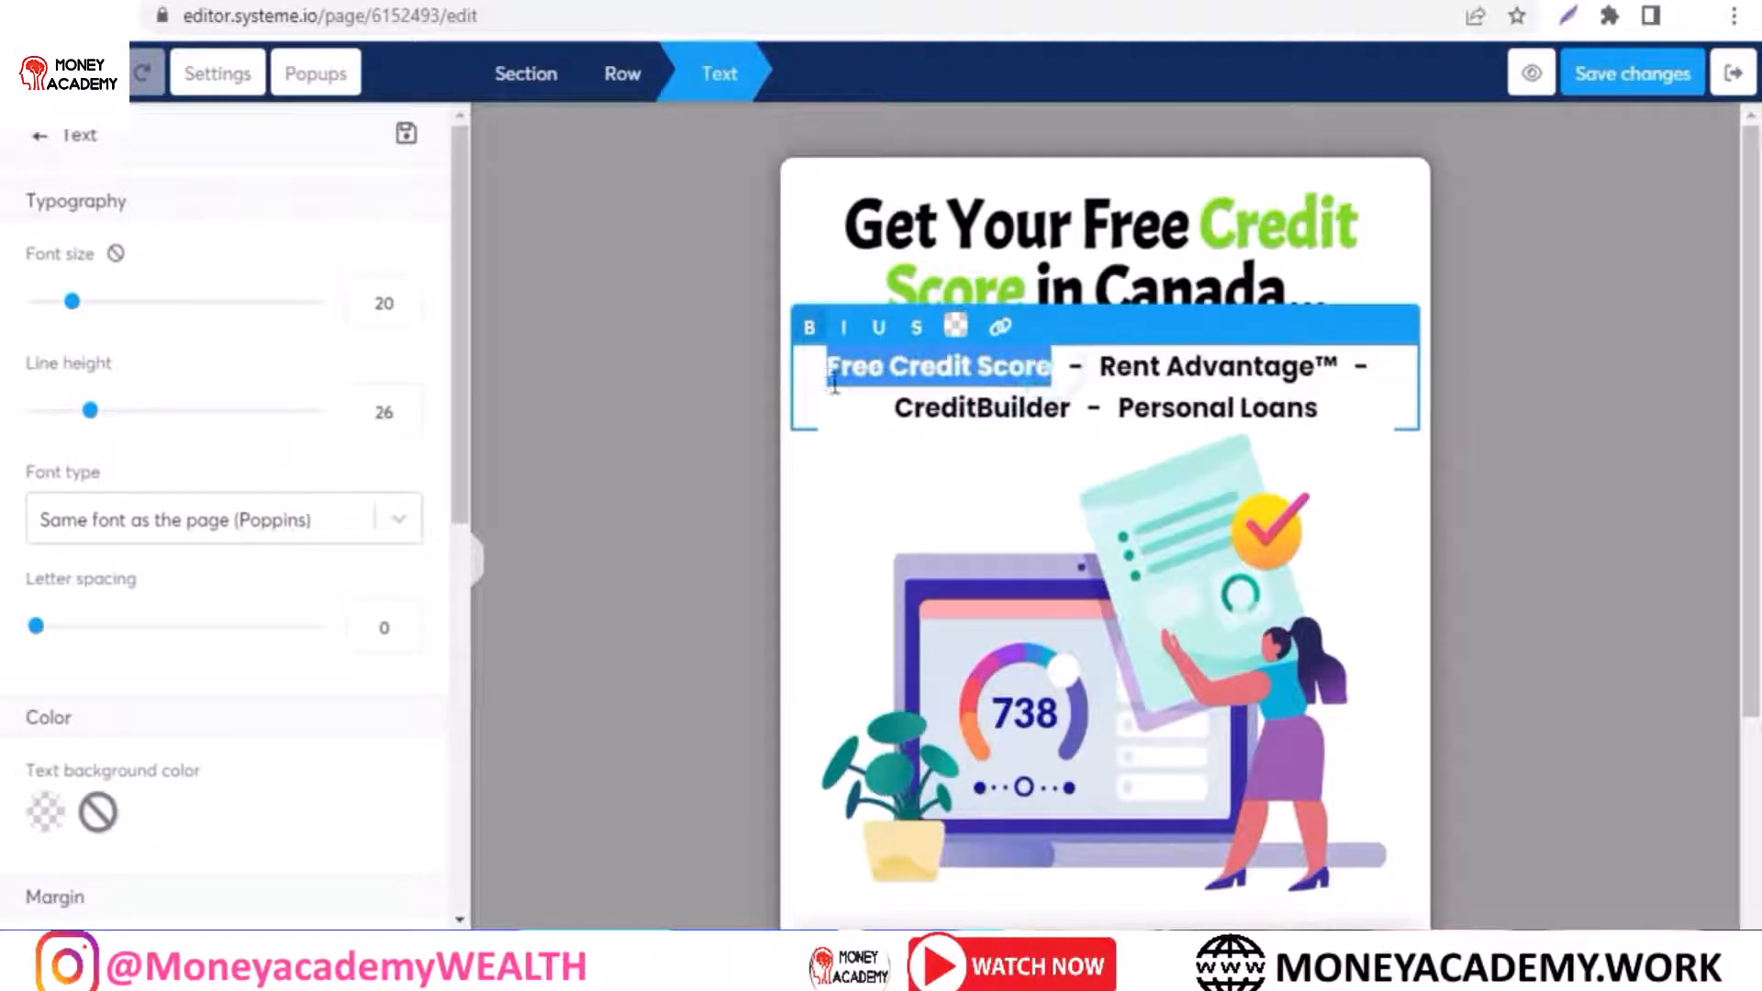
left_click(1001, 327)
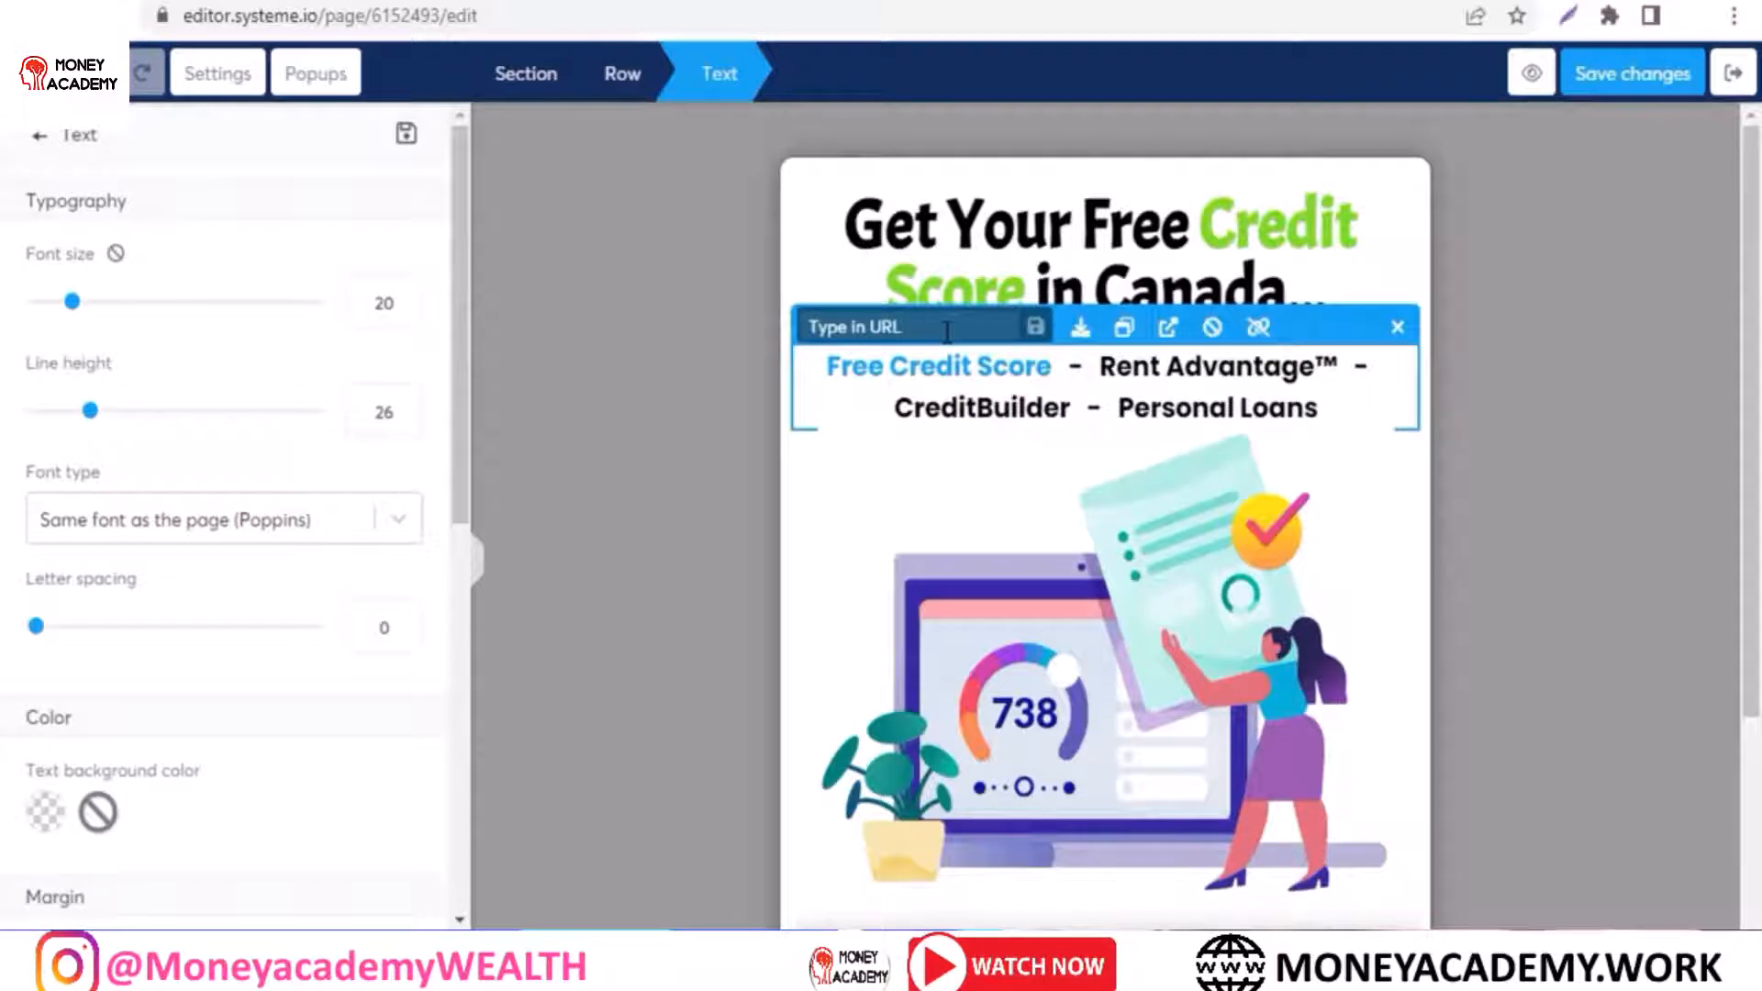
left_click(1393, 326)
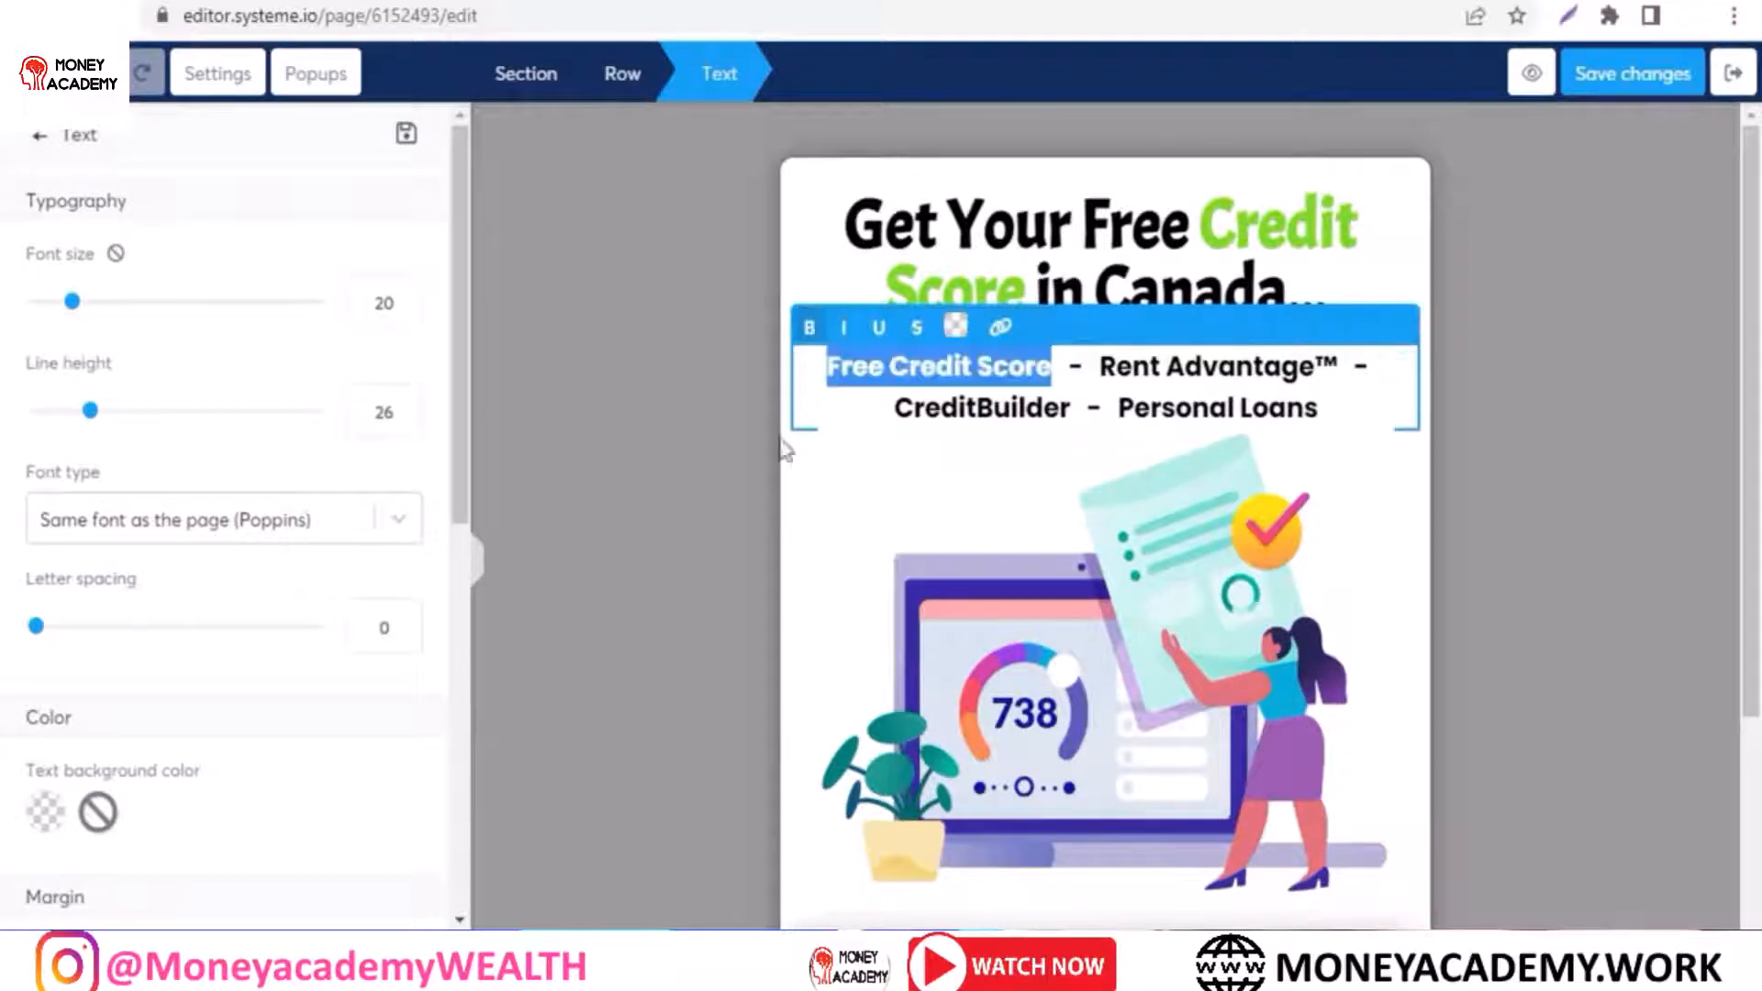
Step: Review the whole page at full width and save the changes
left_click(477, 569)
left_click(225, 523)
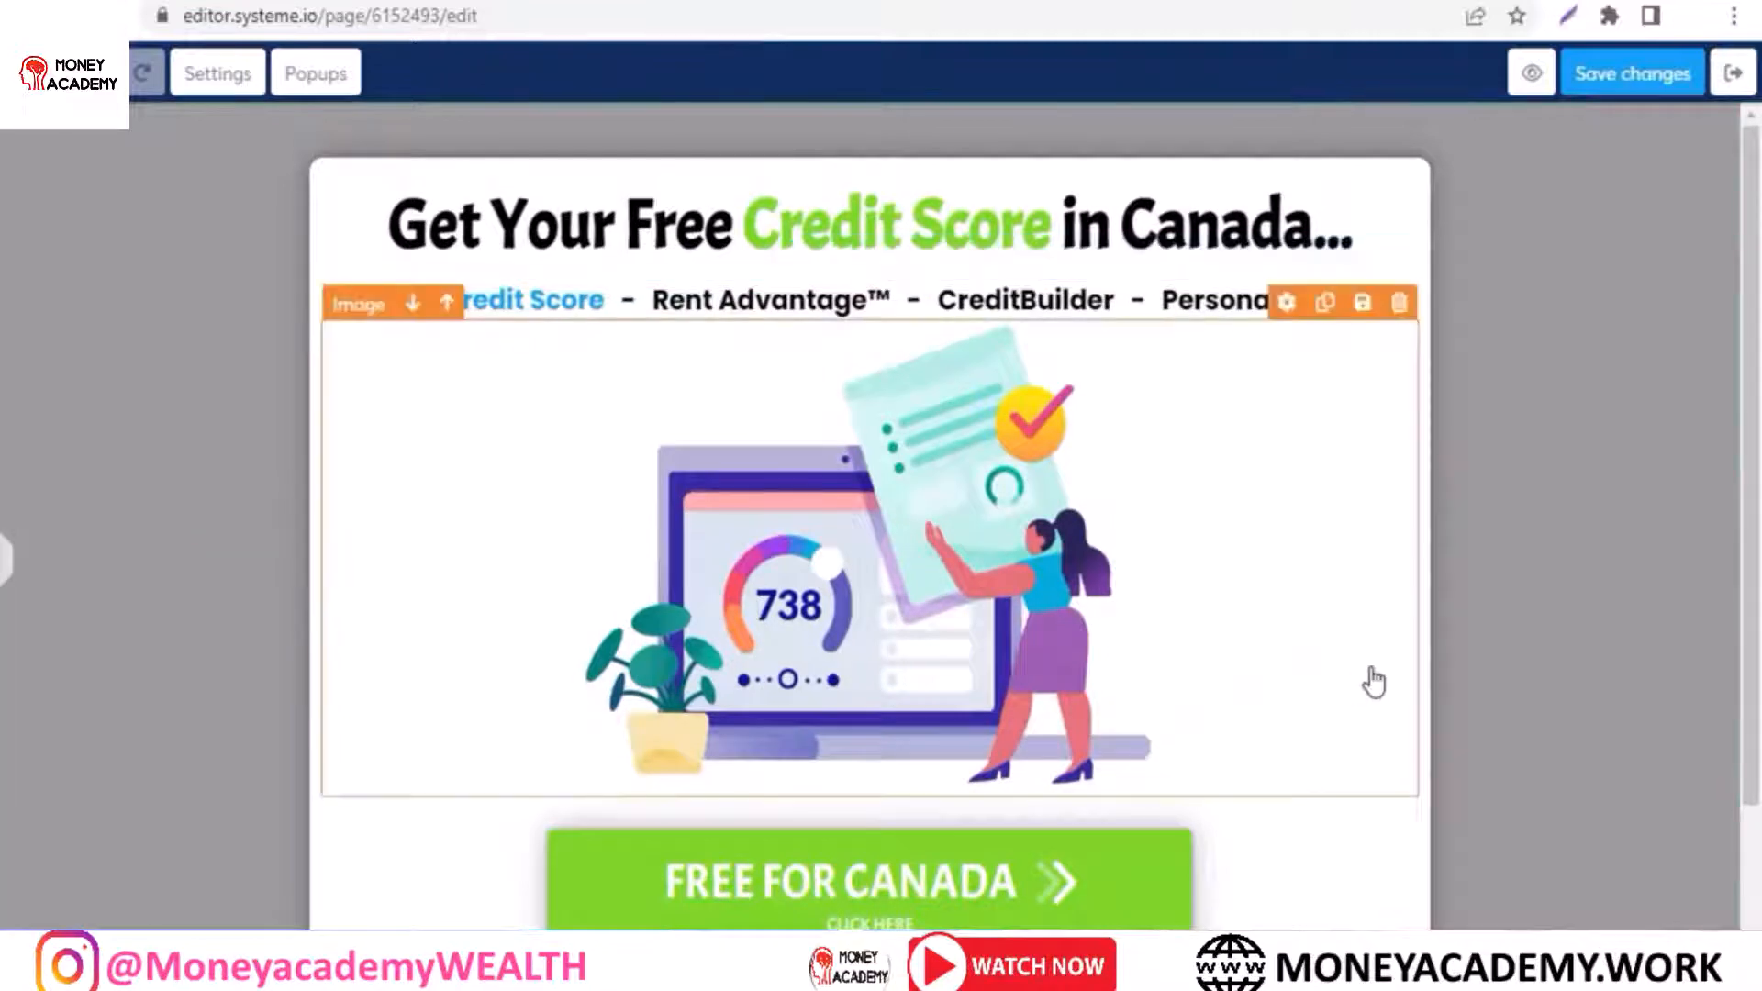
left_click_drag(1754, 521, 1742, 560)
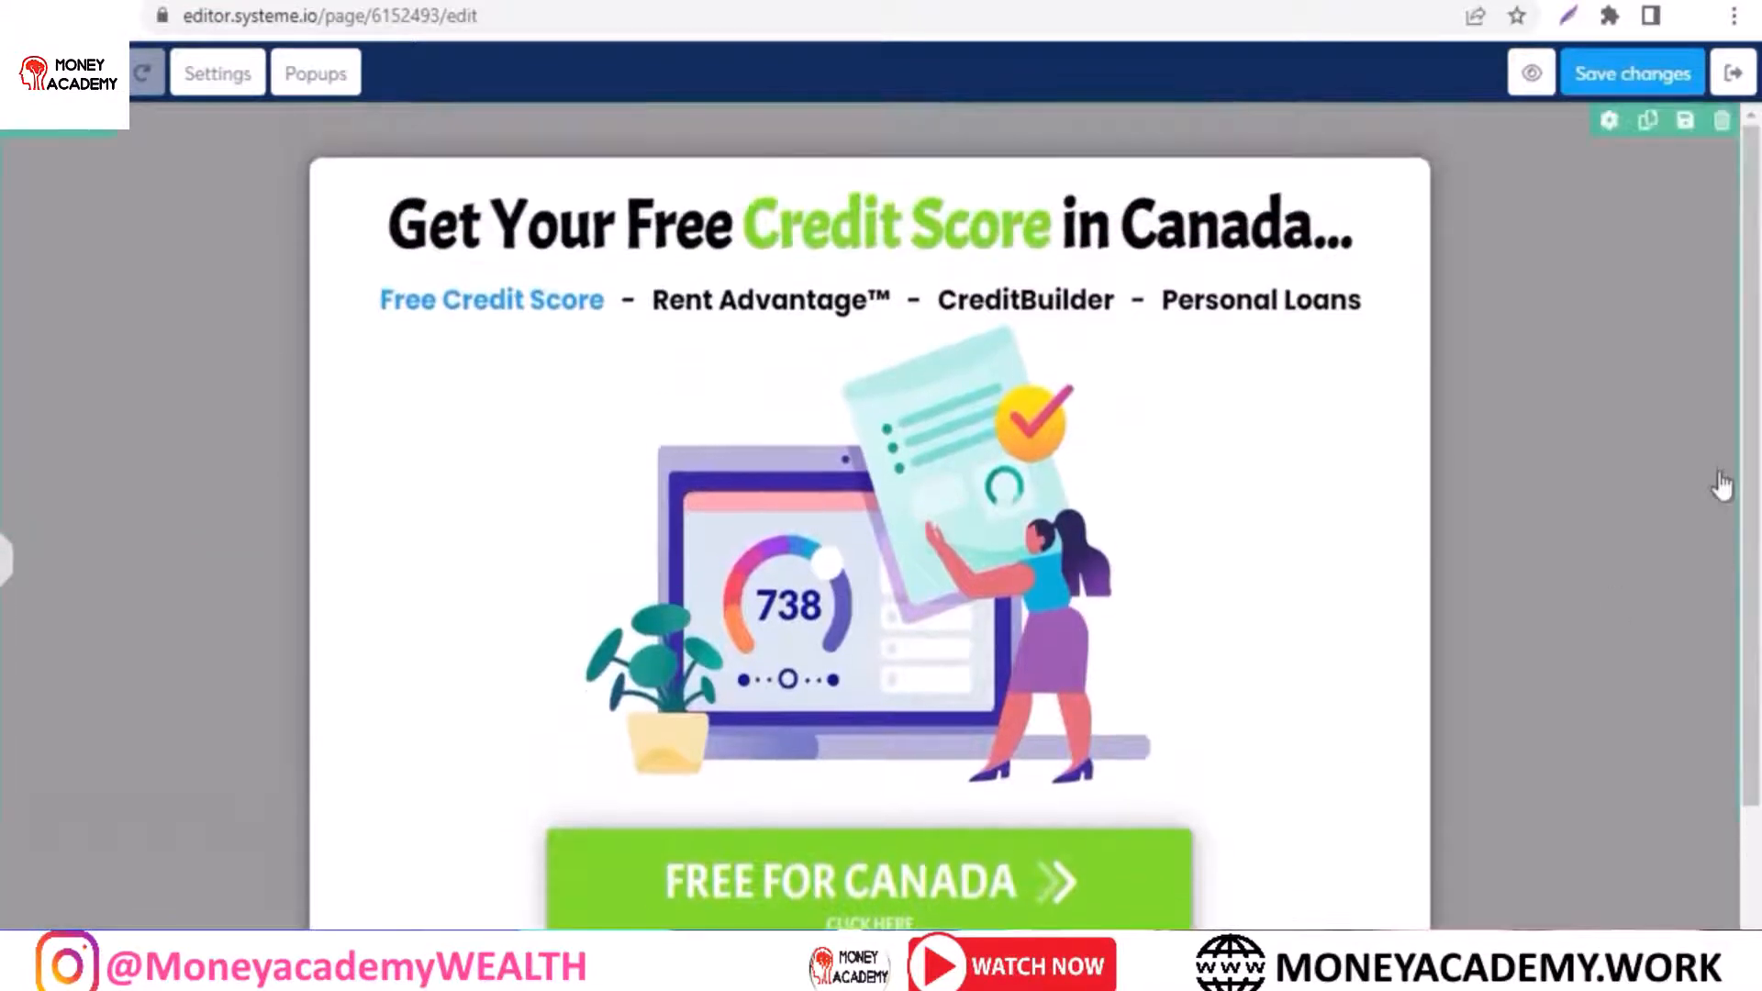
scroll(4, 796, "down", 2)
scroll(5, 796, "up", 3)
left_click(1644, 80)
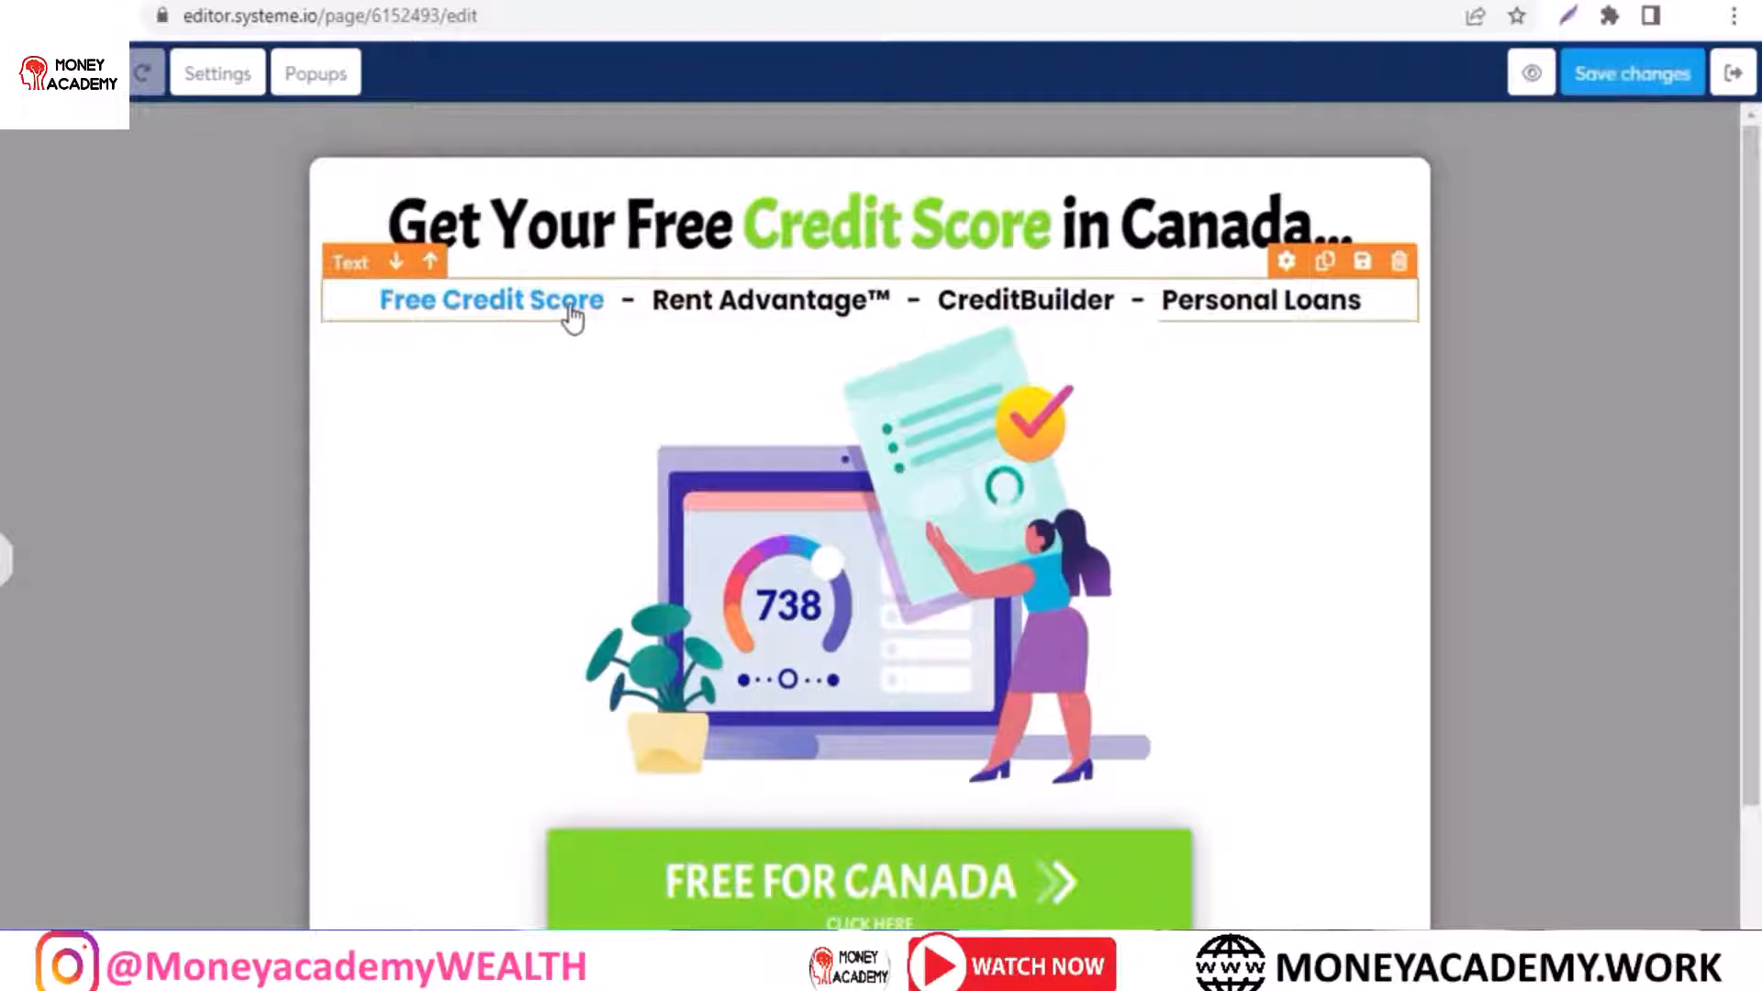
left_click(574, 317)
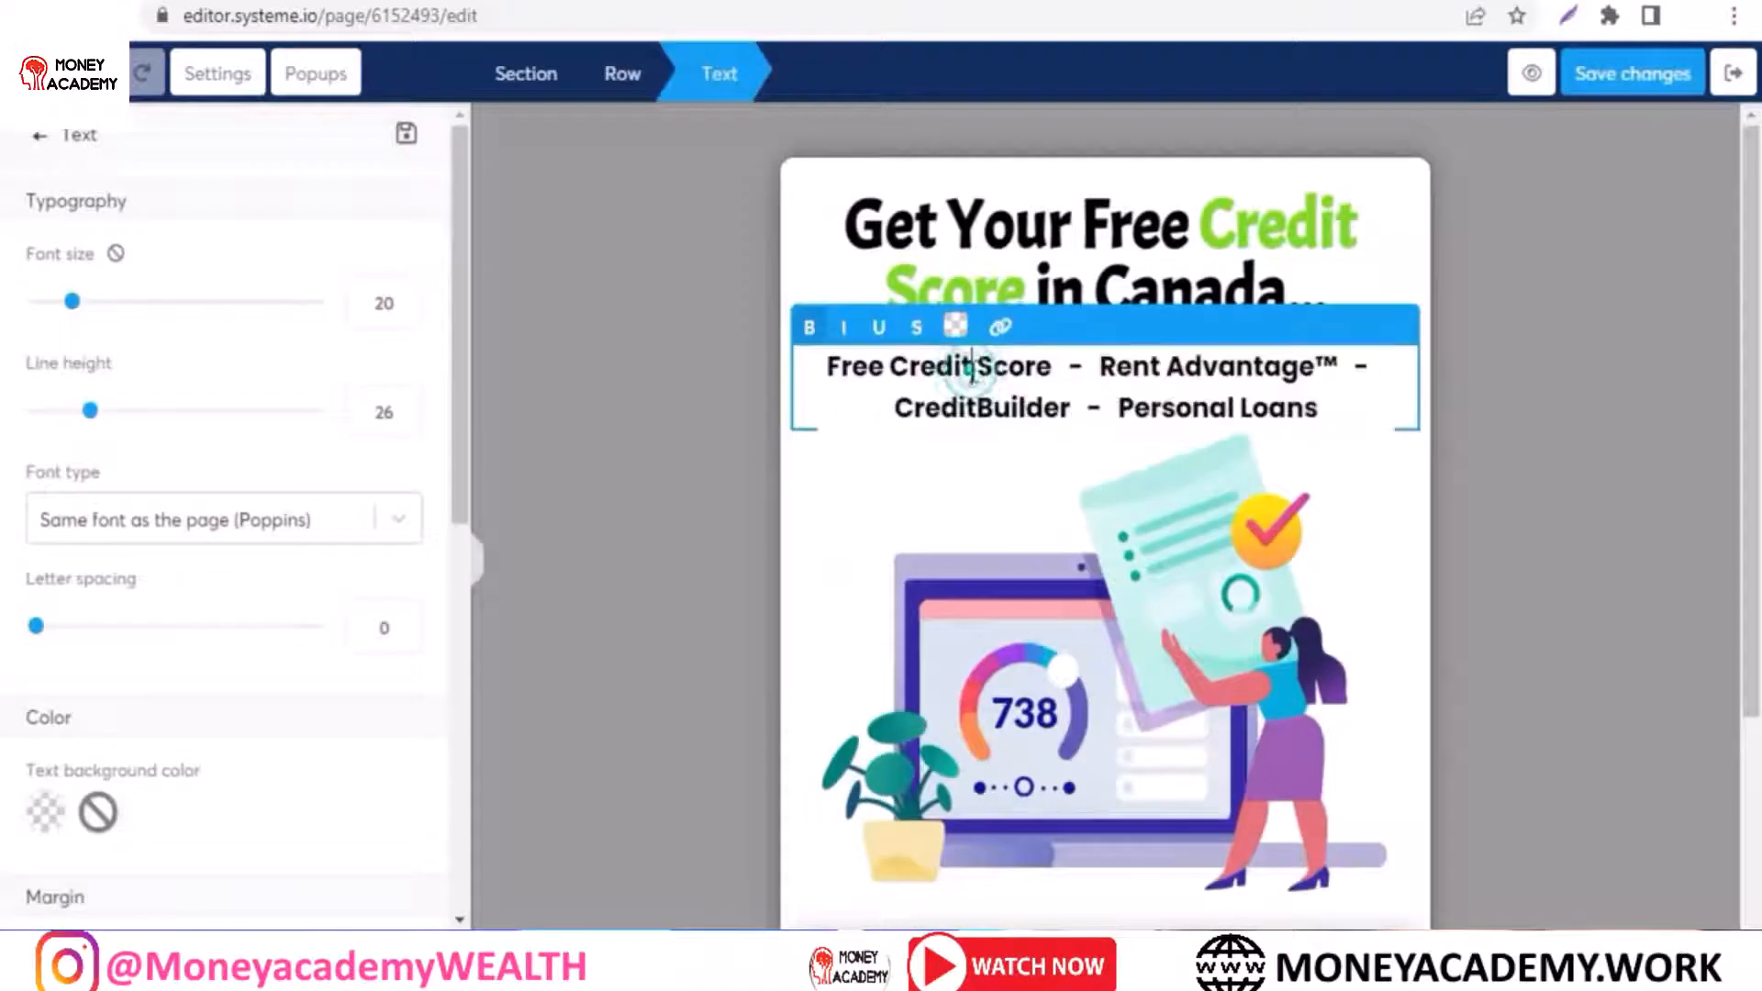
left_click(482, 576)
left_click(175, 454)
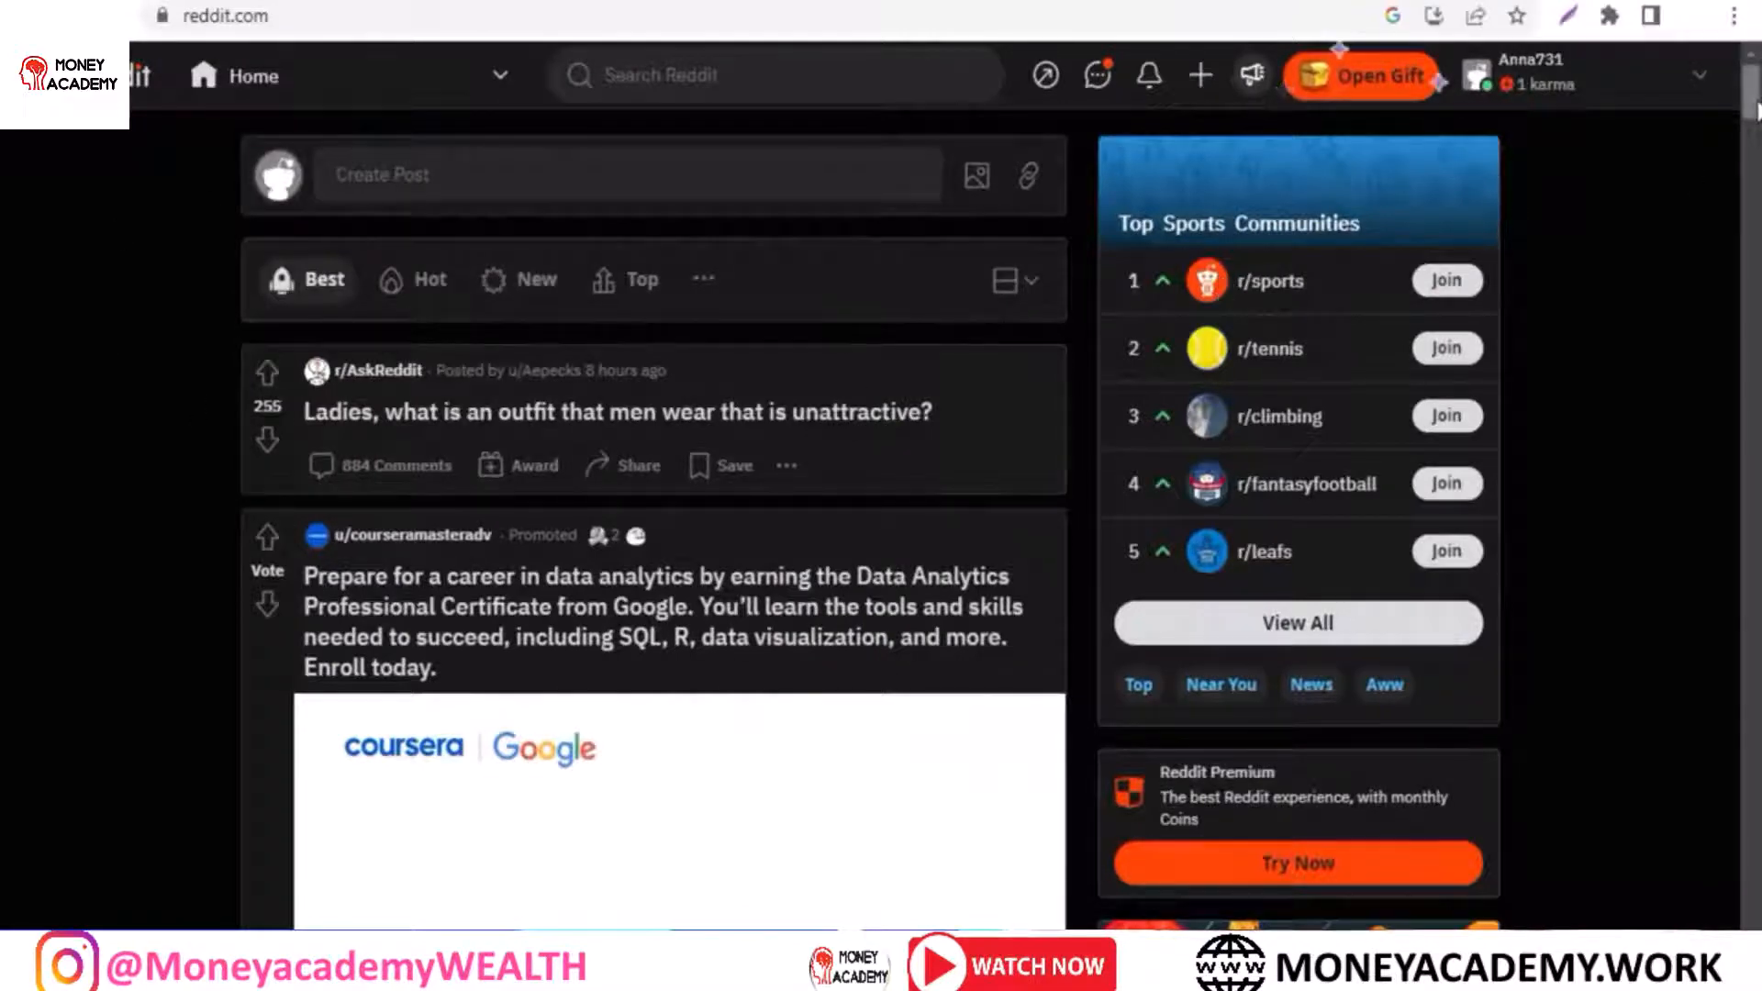
mouse_move(1757, 110)
left_mouse_down()
mouse_move(1757, 272)
mouse_move(1755, 92)
left_mouse_up()
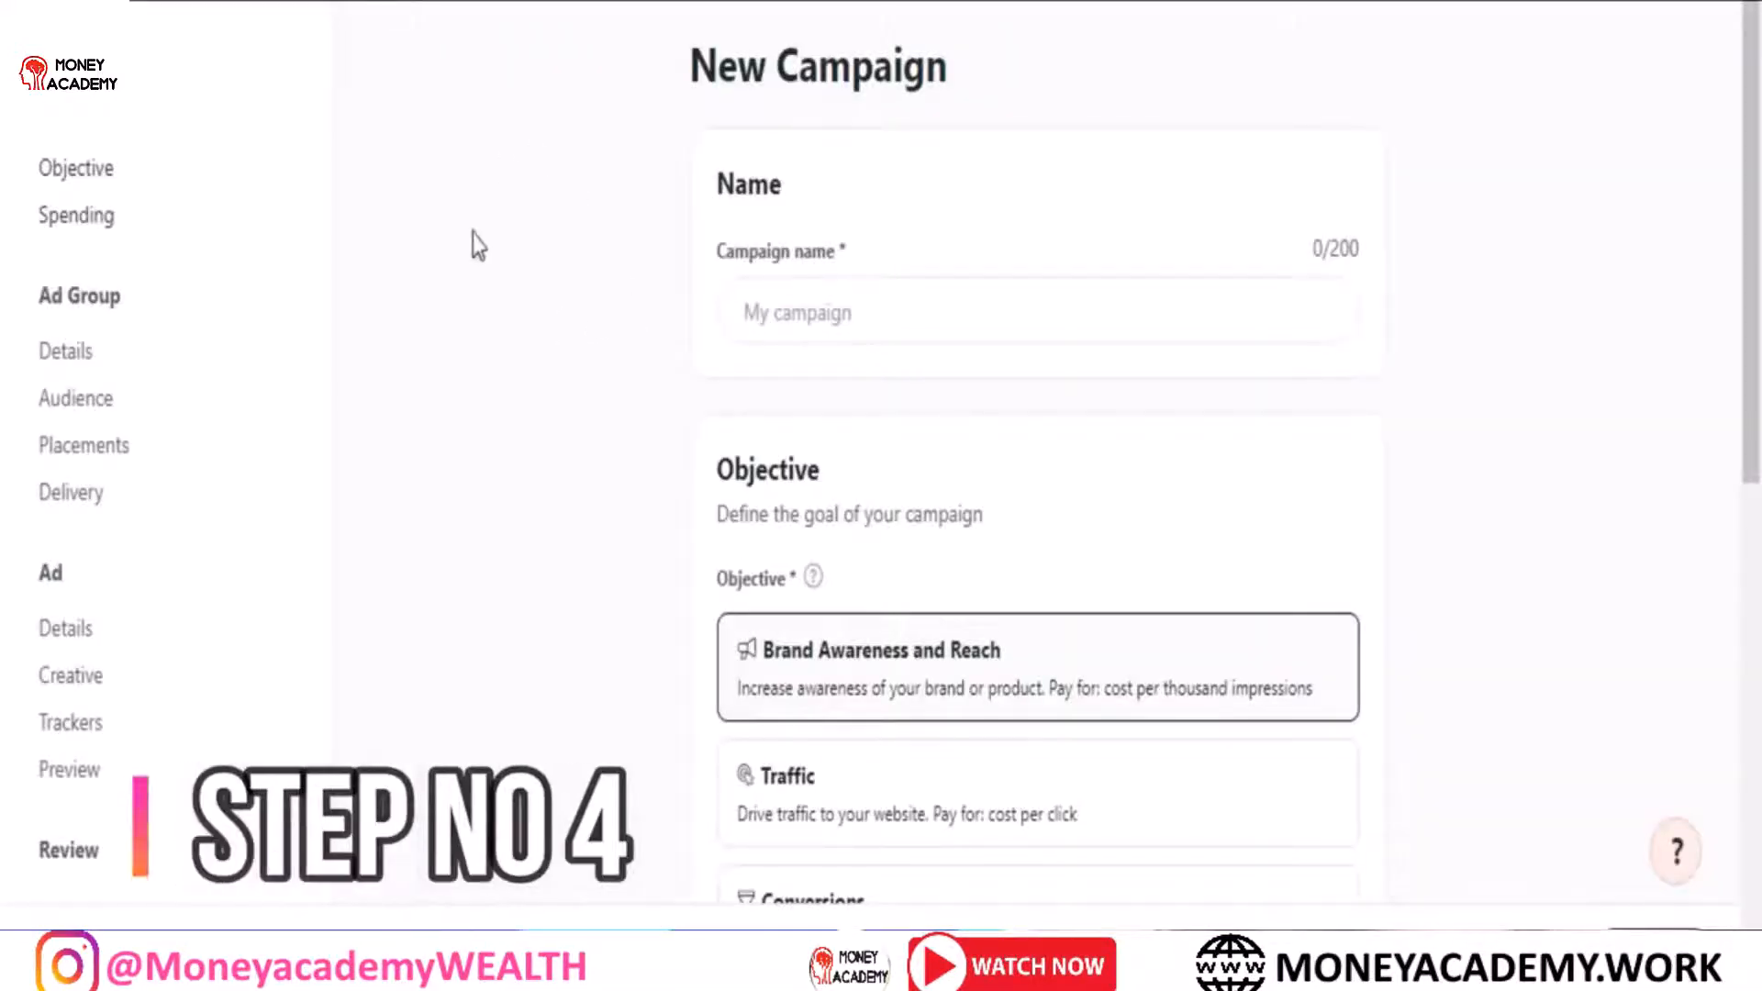
left_click_drag(693, 62, 590, 129)
left_click(558, 129)
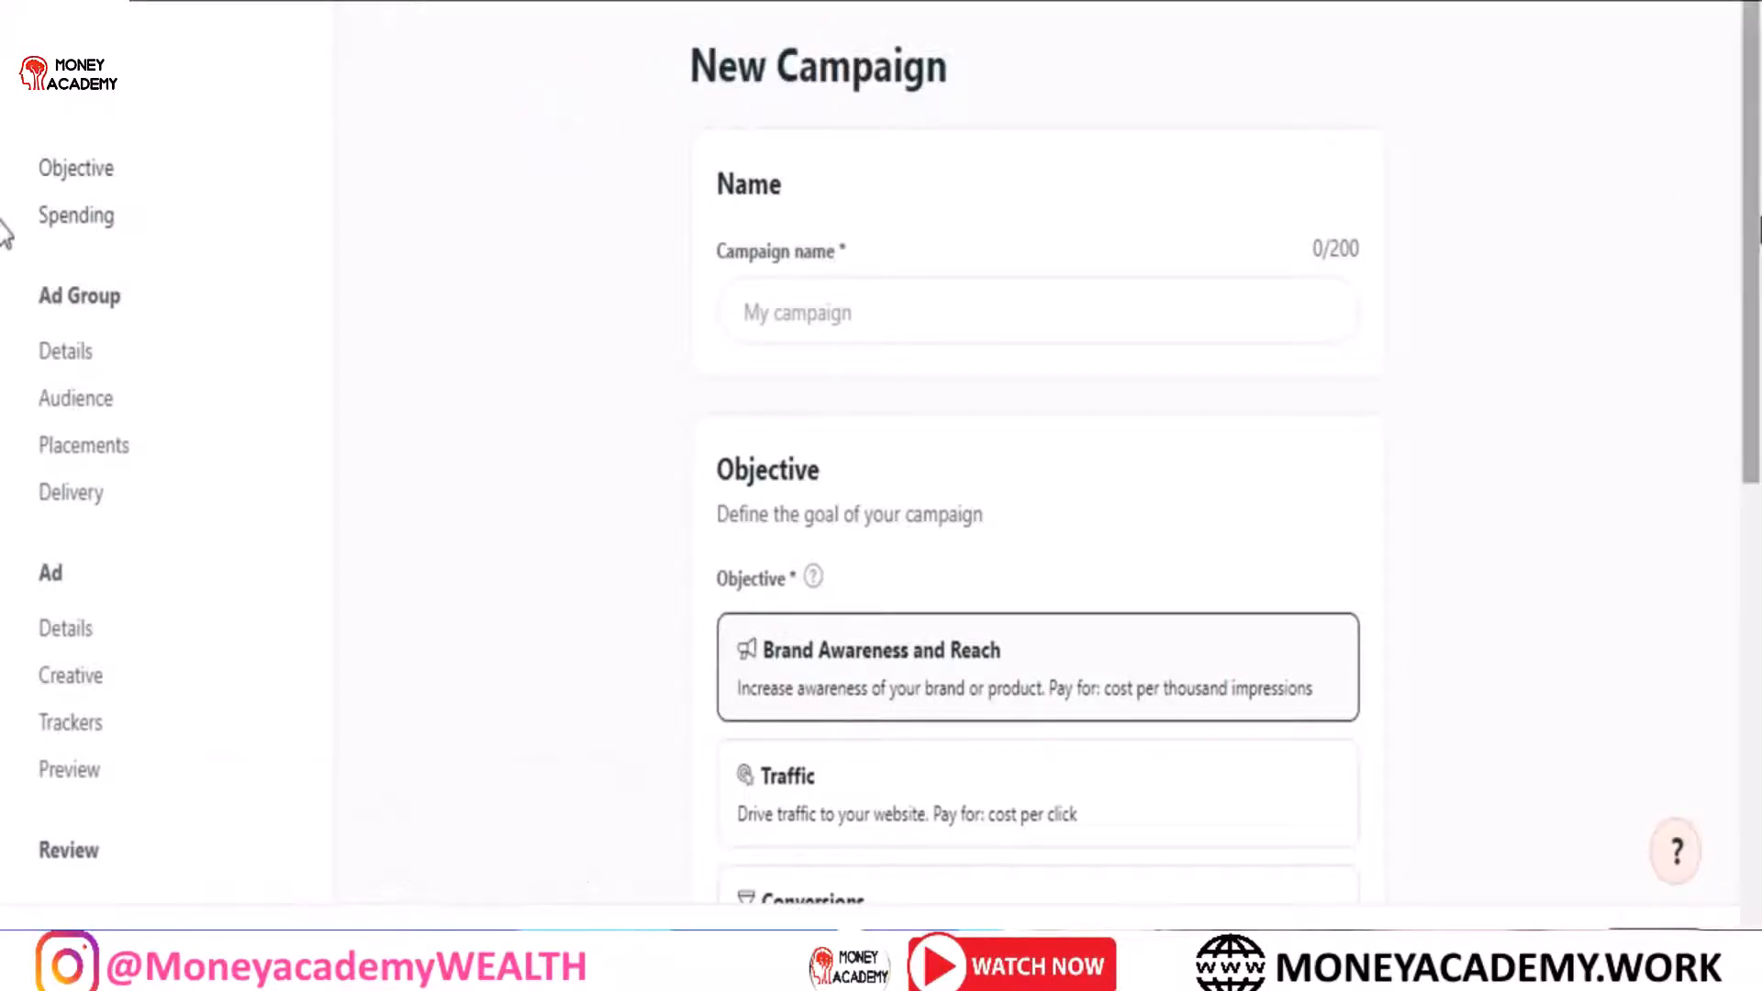
scroll(5, 234, "down", 1)
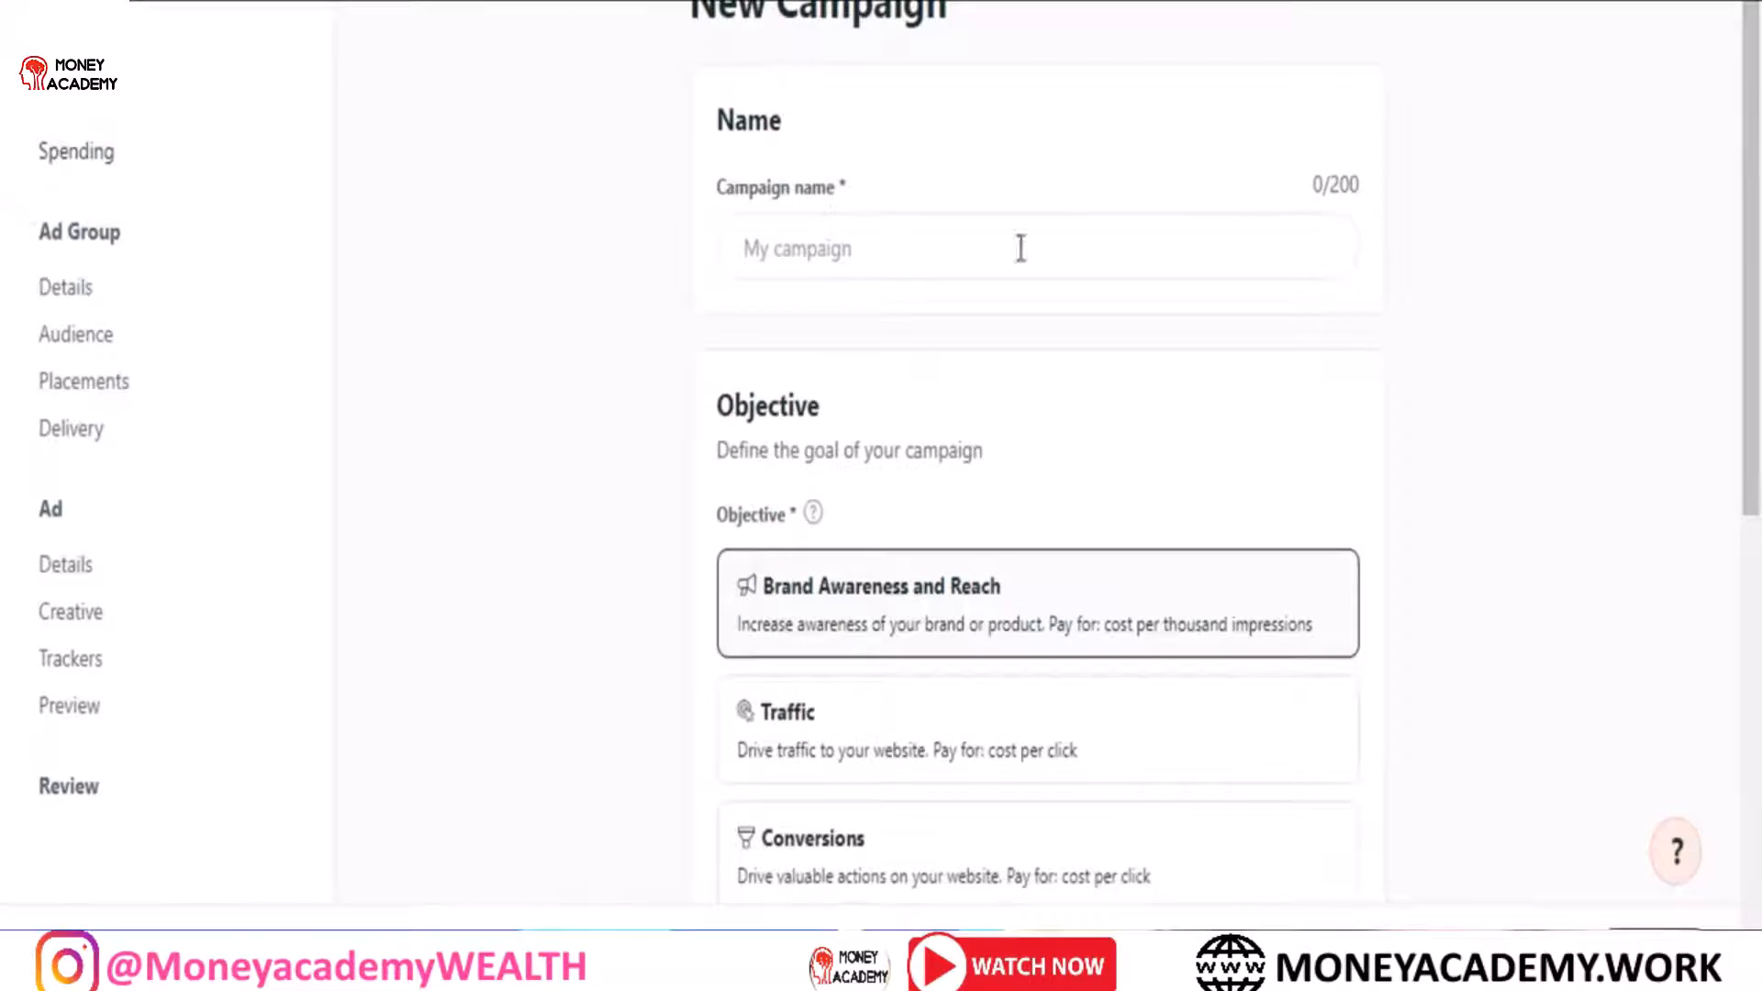
Step: Name the new campaign "CPA"
left_click(943, 274)
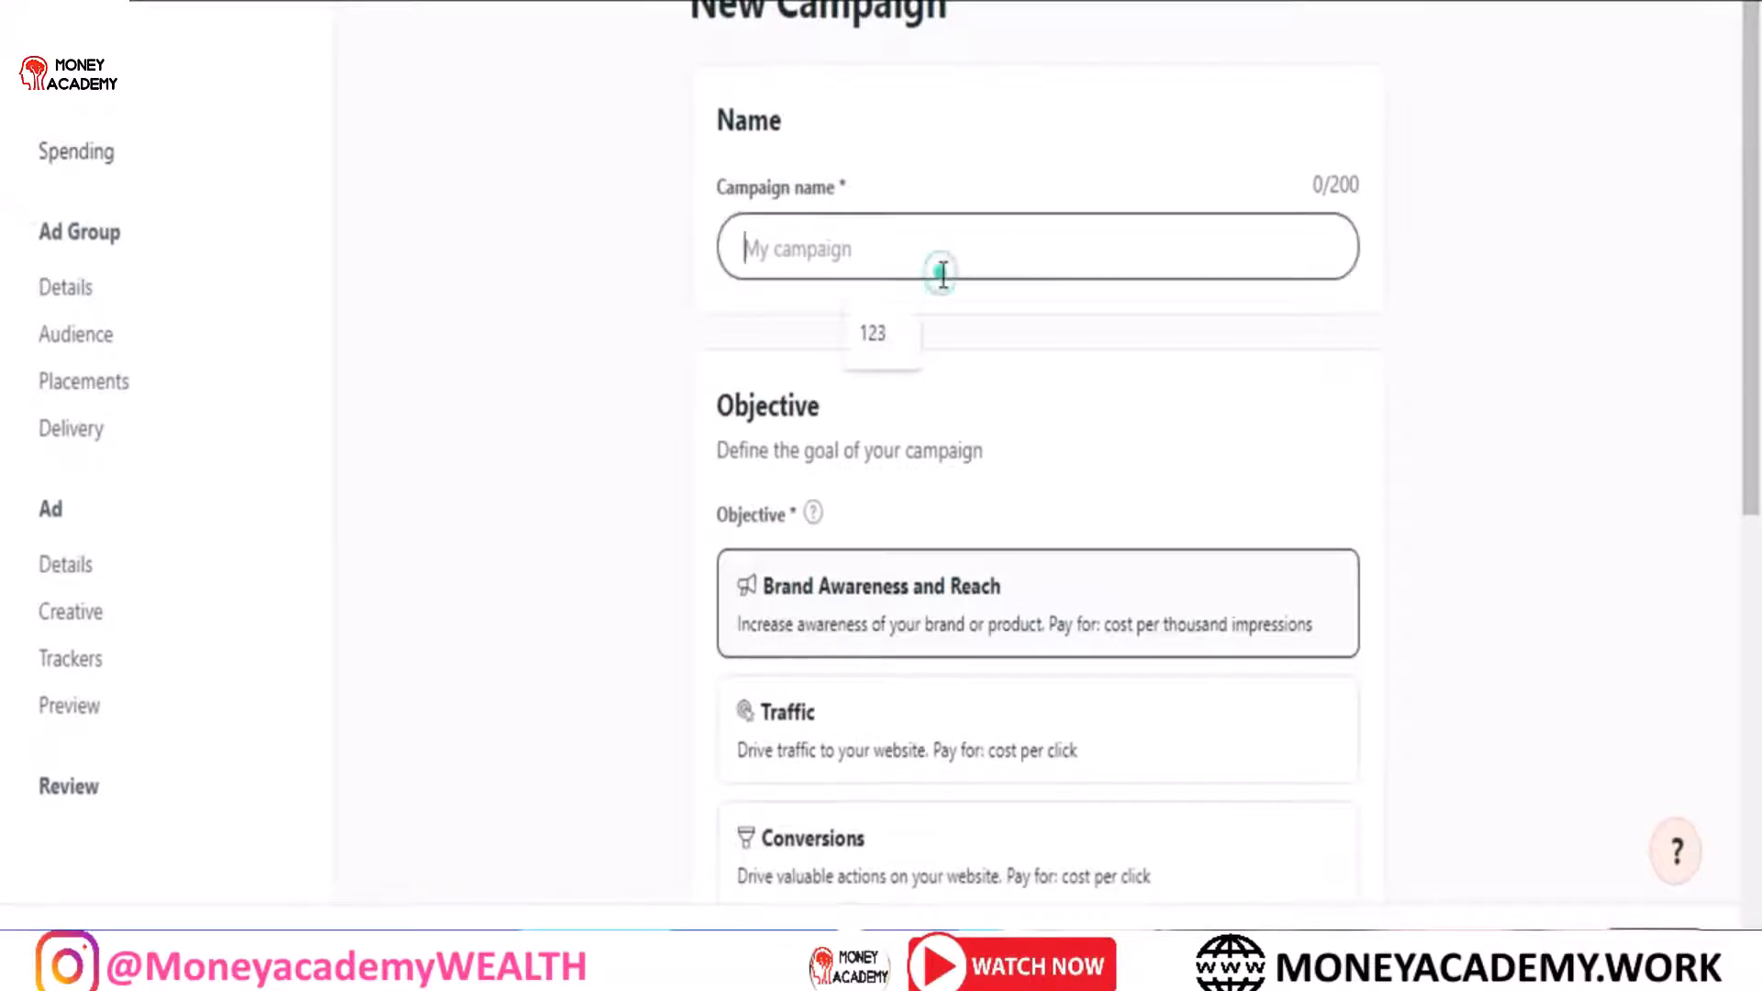
type("CPA")
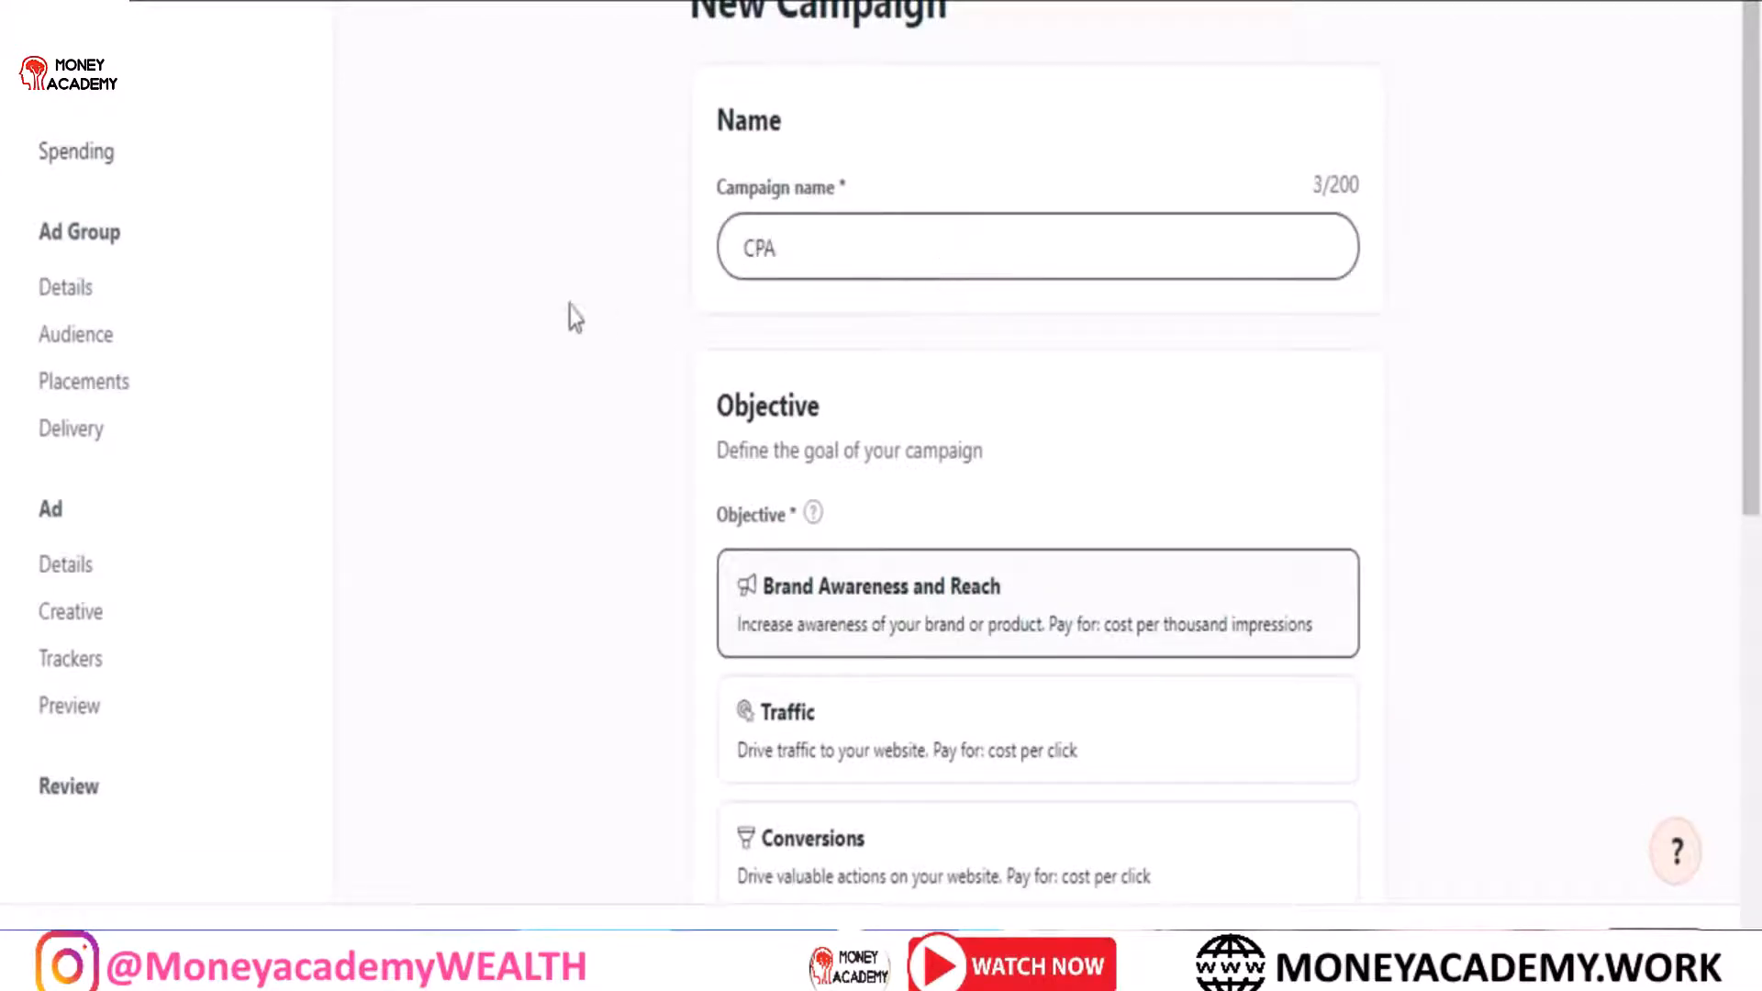
left_click(569, 305)
Step: Choose Traffic as the campaign's objective and continue to the ad group setup
scroll(5, 247, "down", 2)
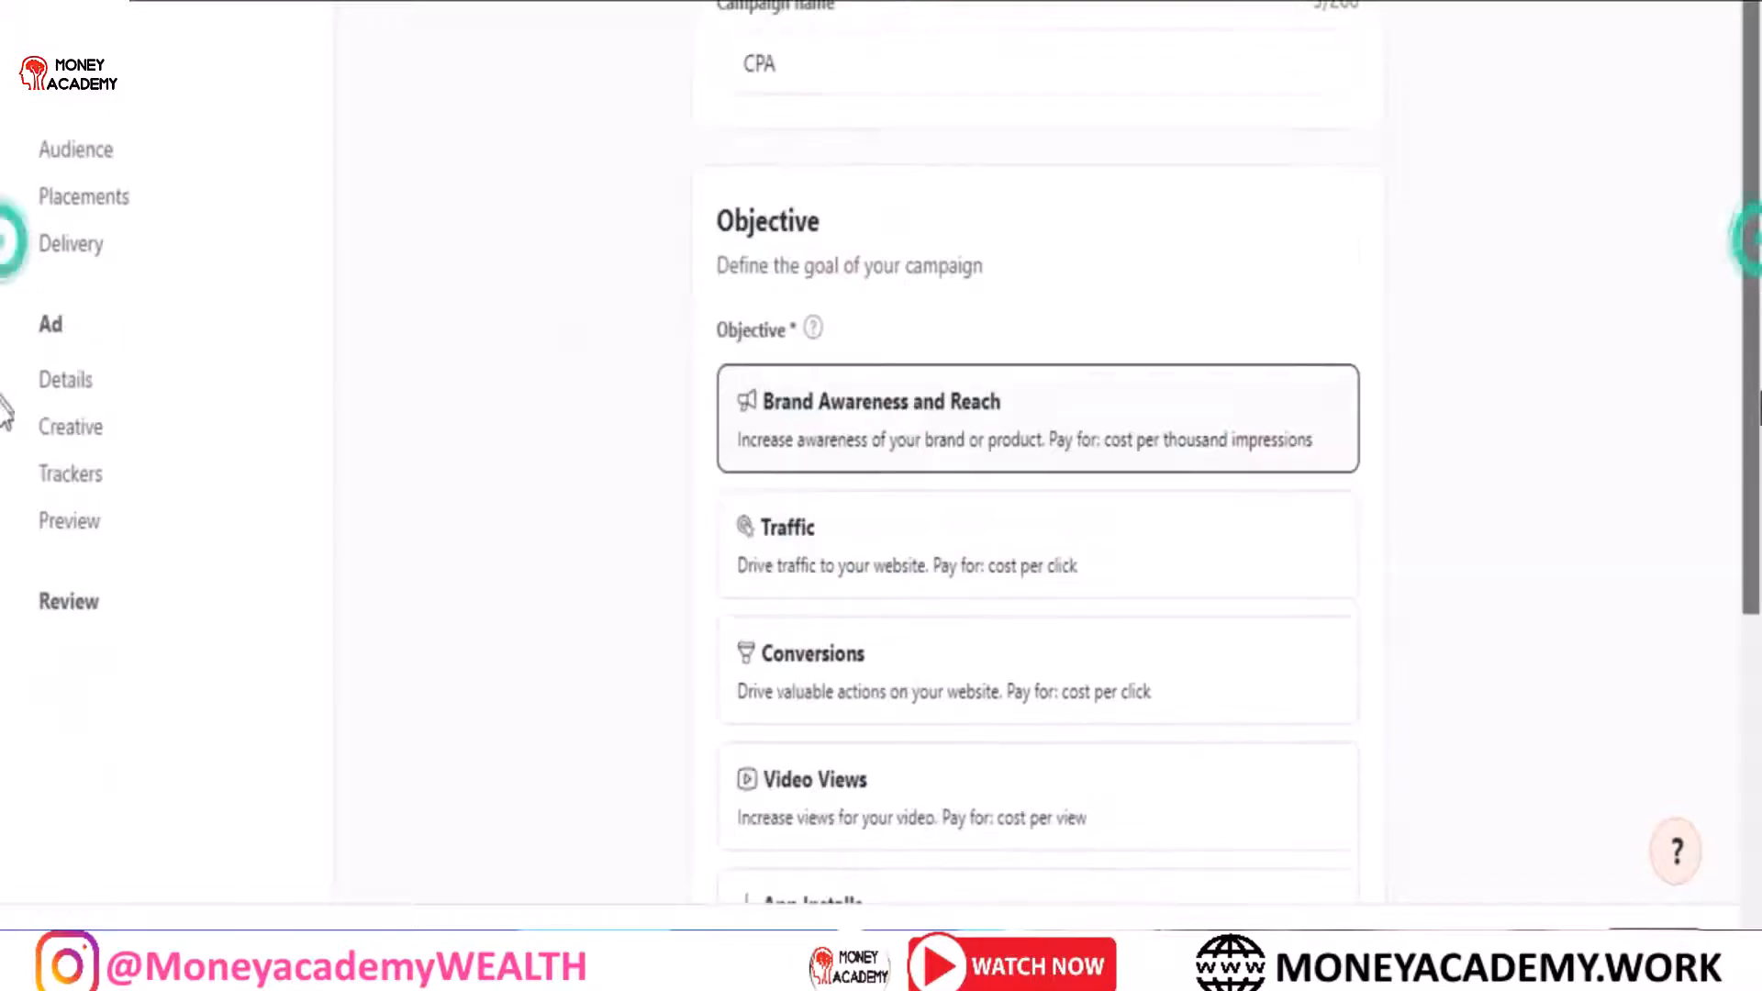
scroll(5, 412, "down", 2)
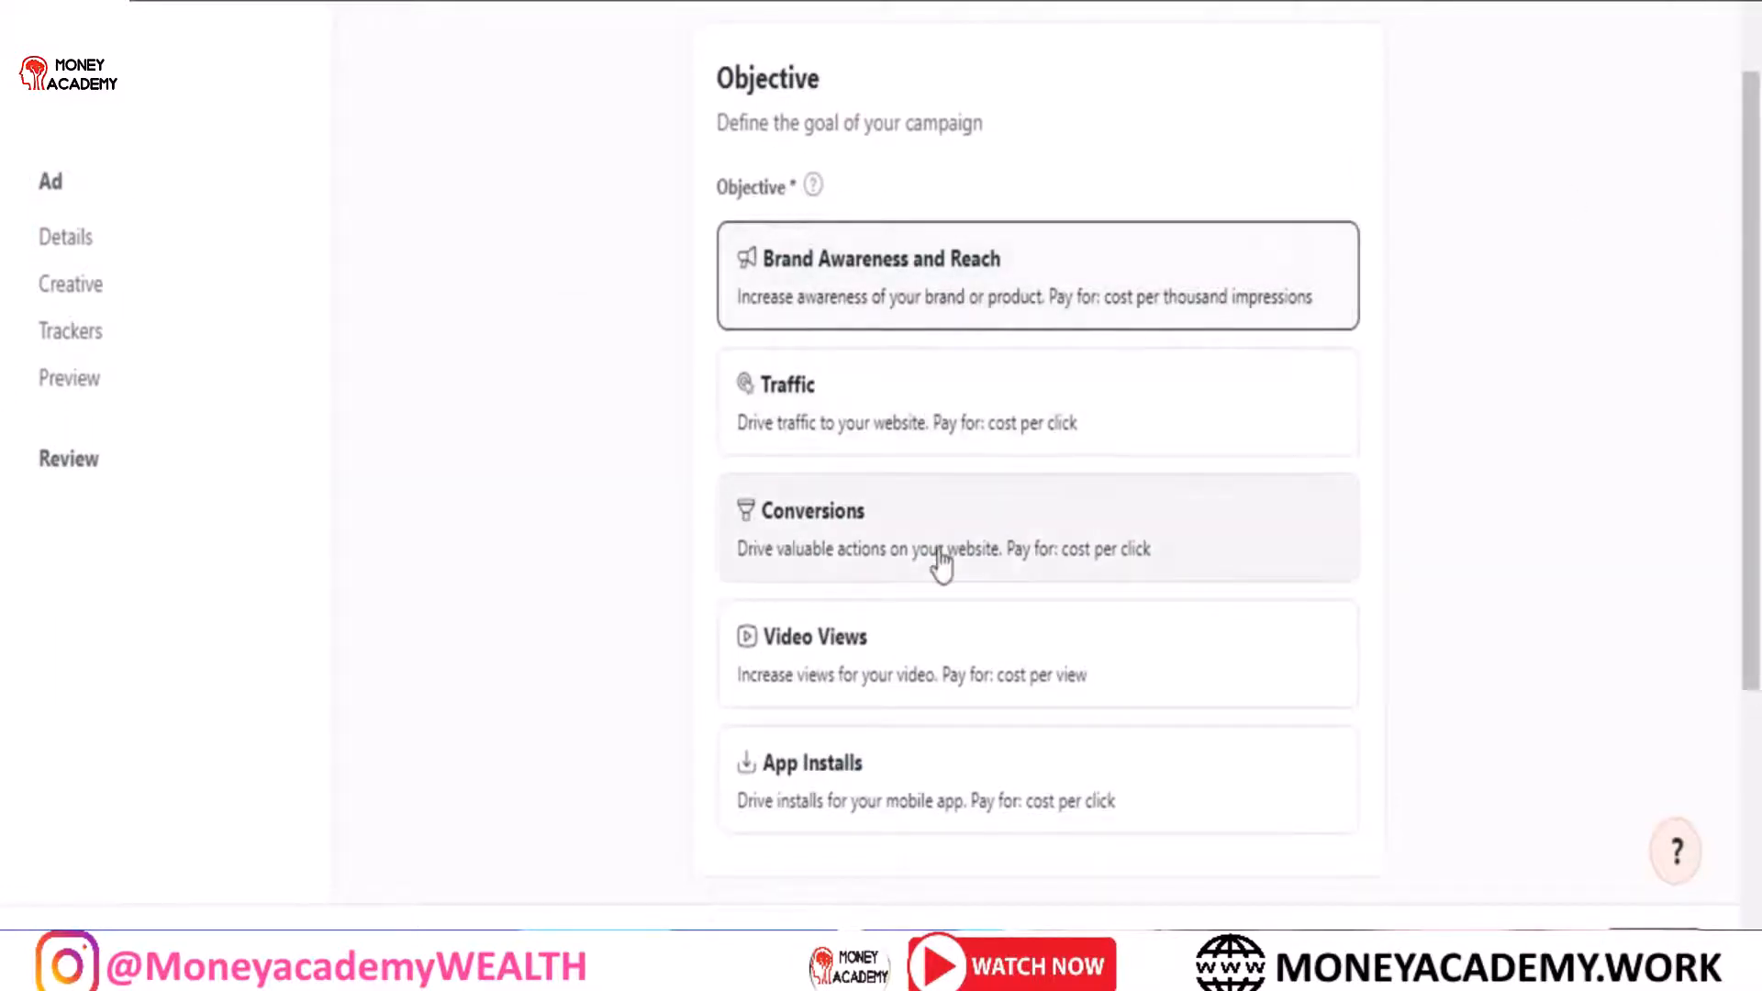
left_click(780, 422)
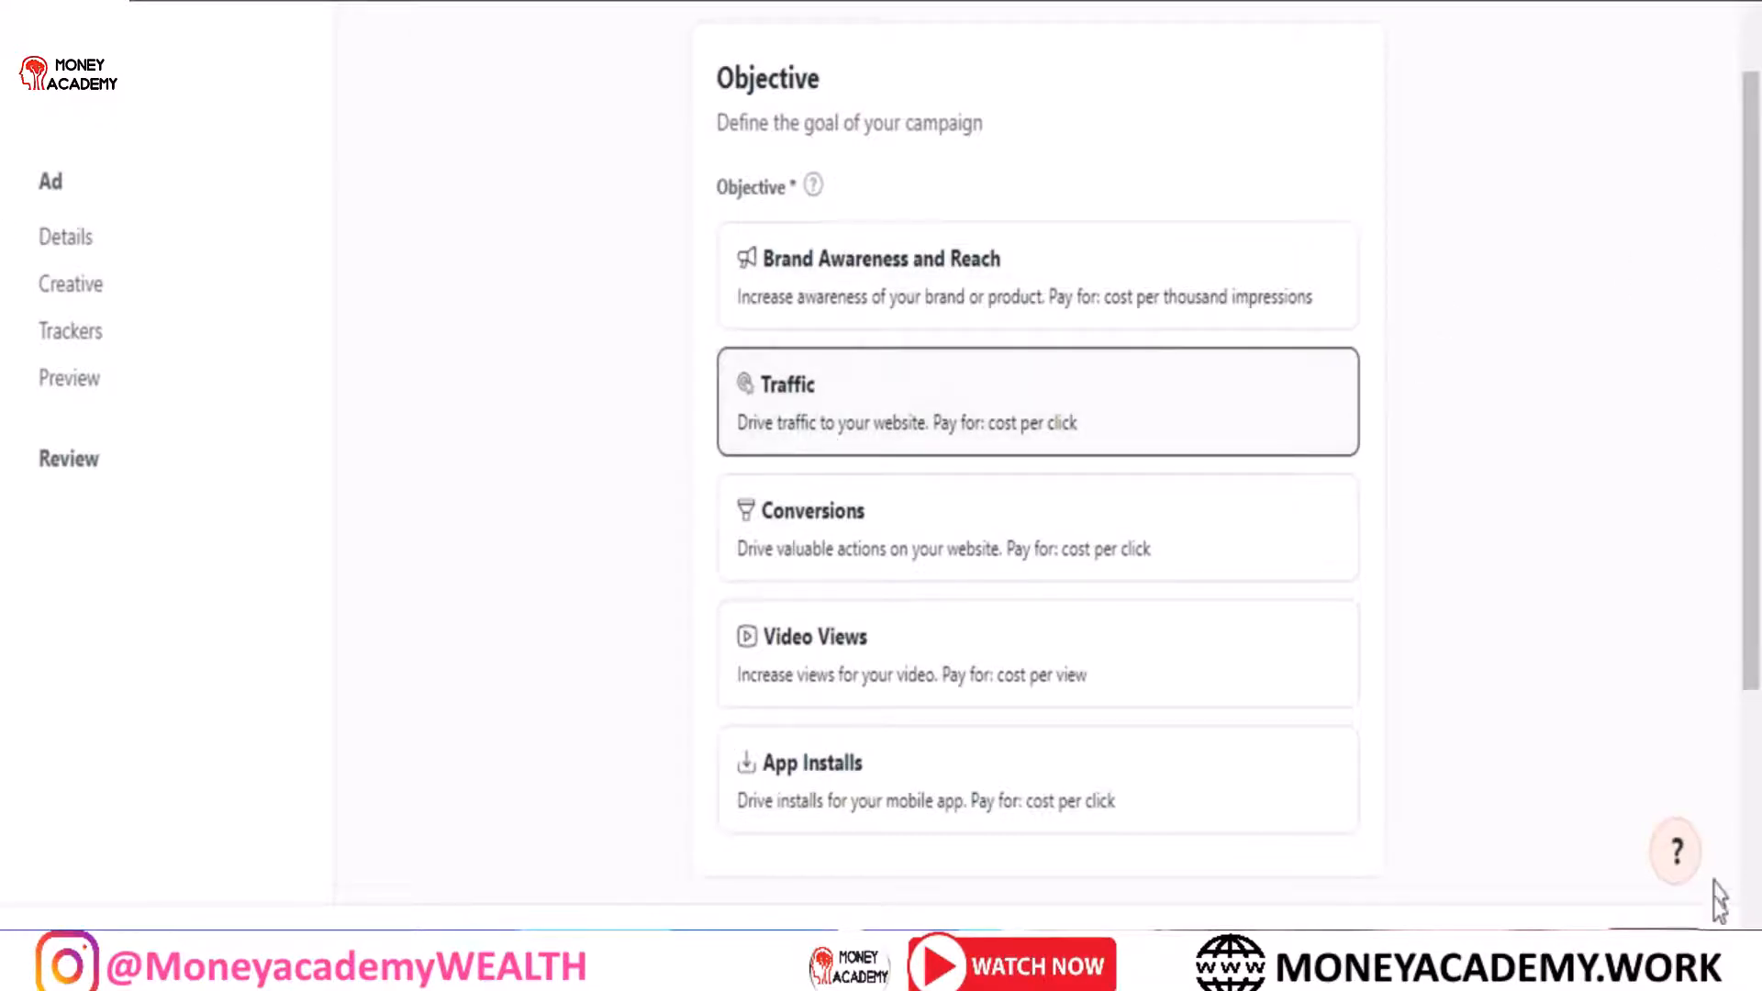
left_click(1653, 928)
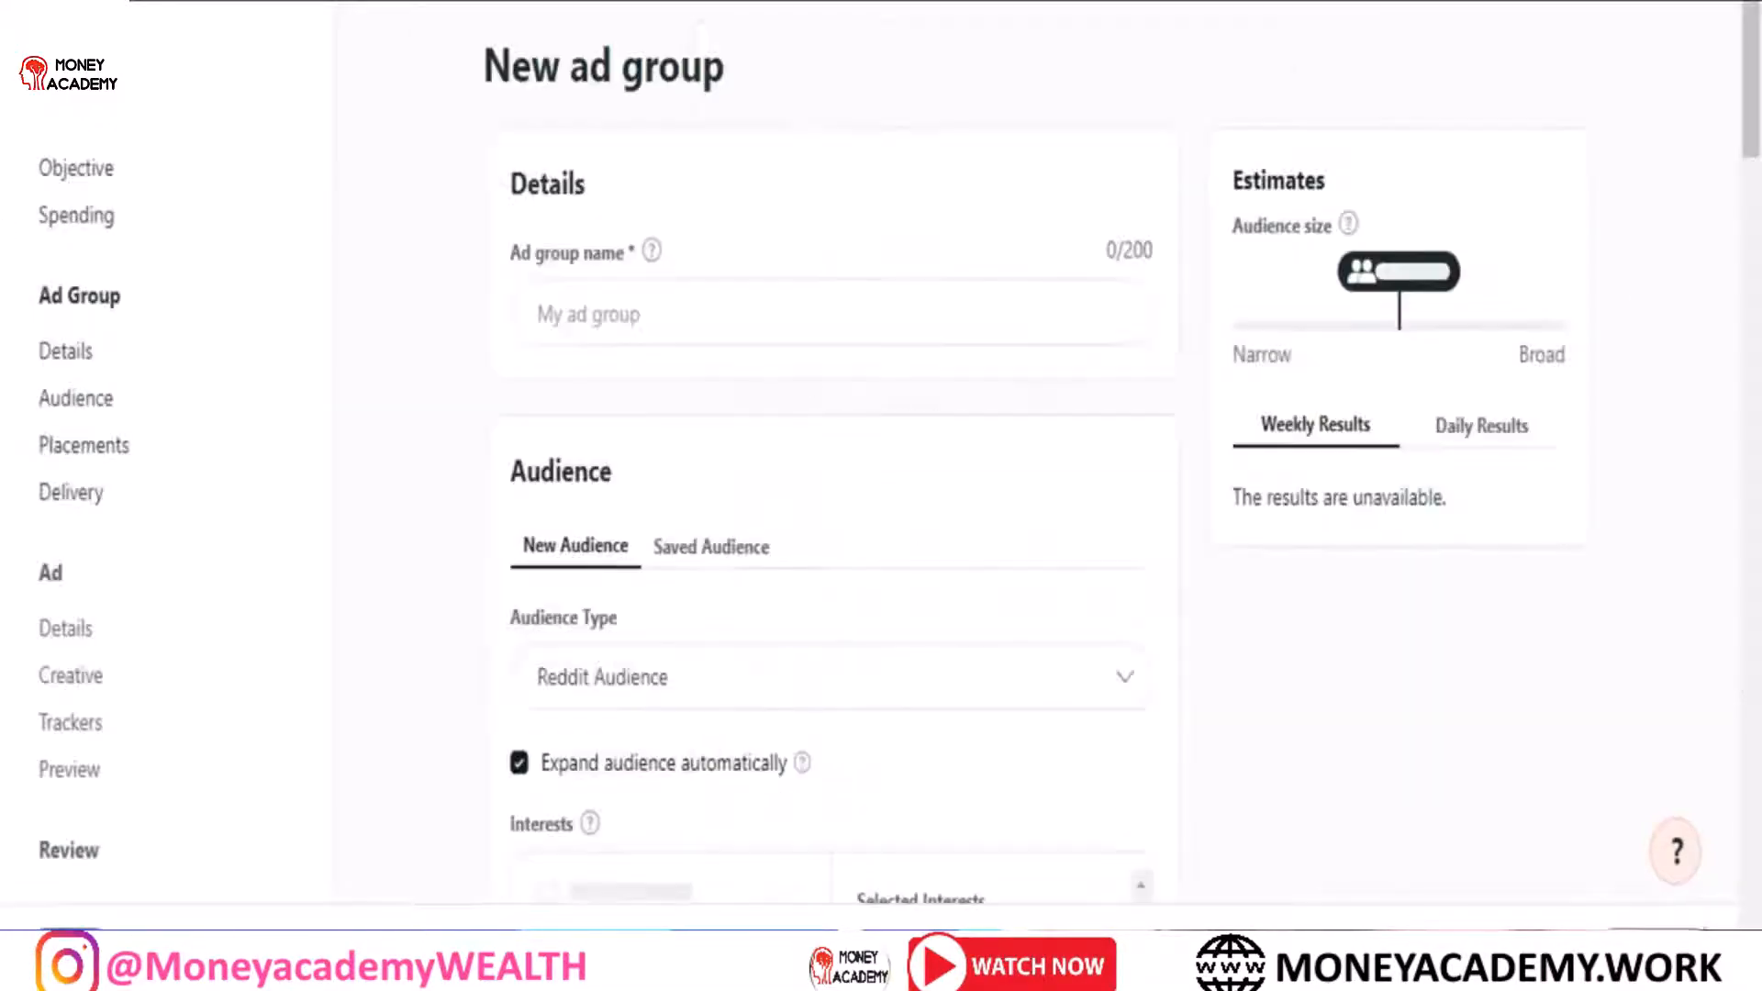
Step: Name the new ad group "CPA Set"
left_click(718, 326)
type("CPA Set")
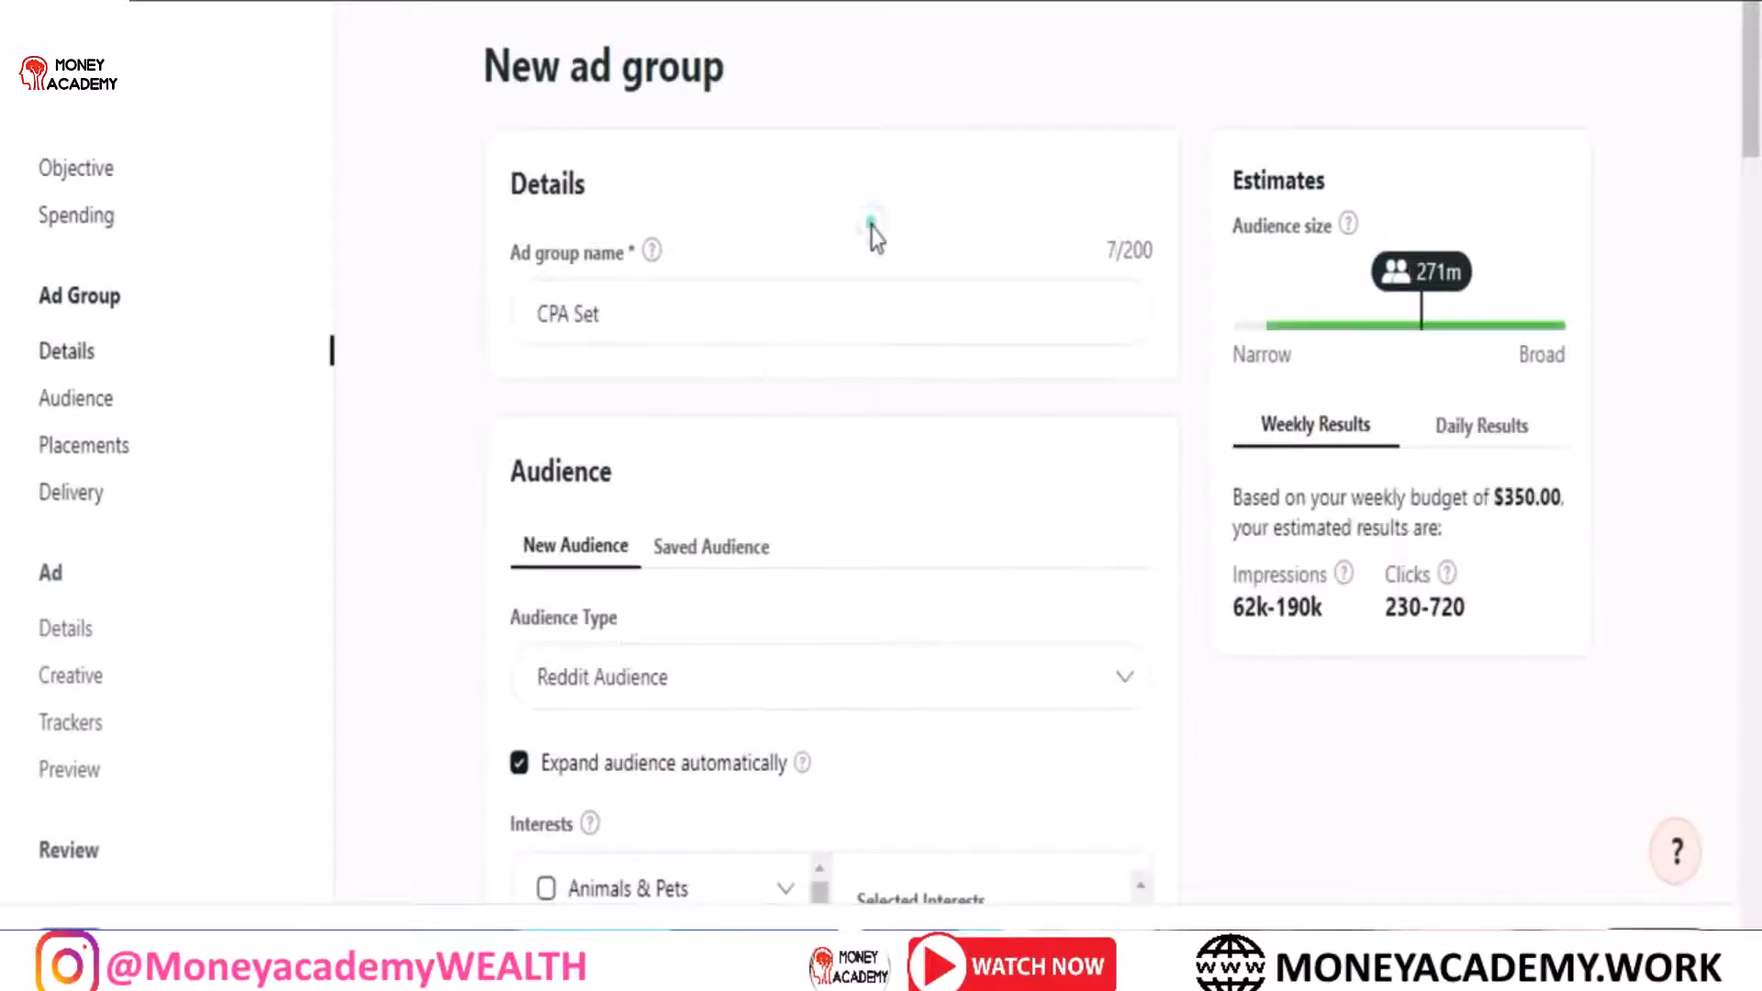
triple_click(605, 313)
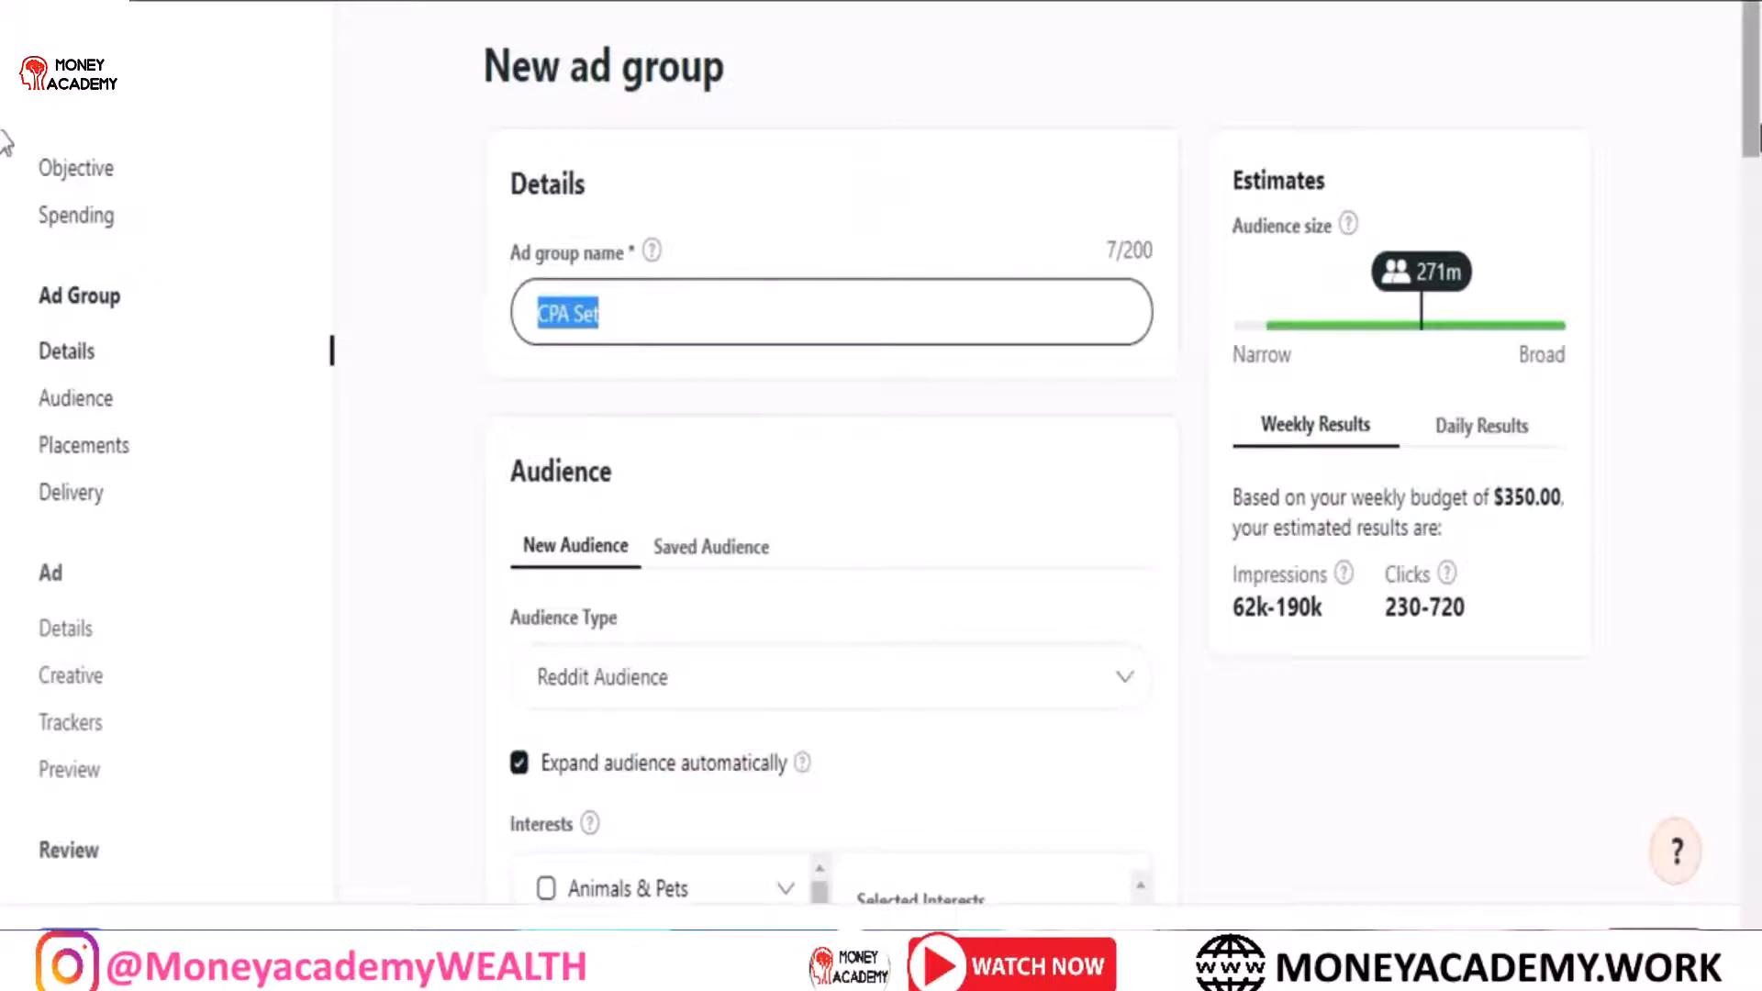
Step: Keep Reddit Audience as the audience type and add the Personal Finance interest from the Business & Finance category
scroll(1754, 240, "down", 5)
scroll(1754, 241, "down", 1)
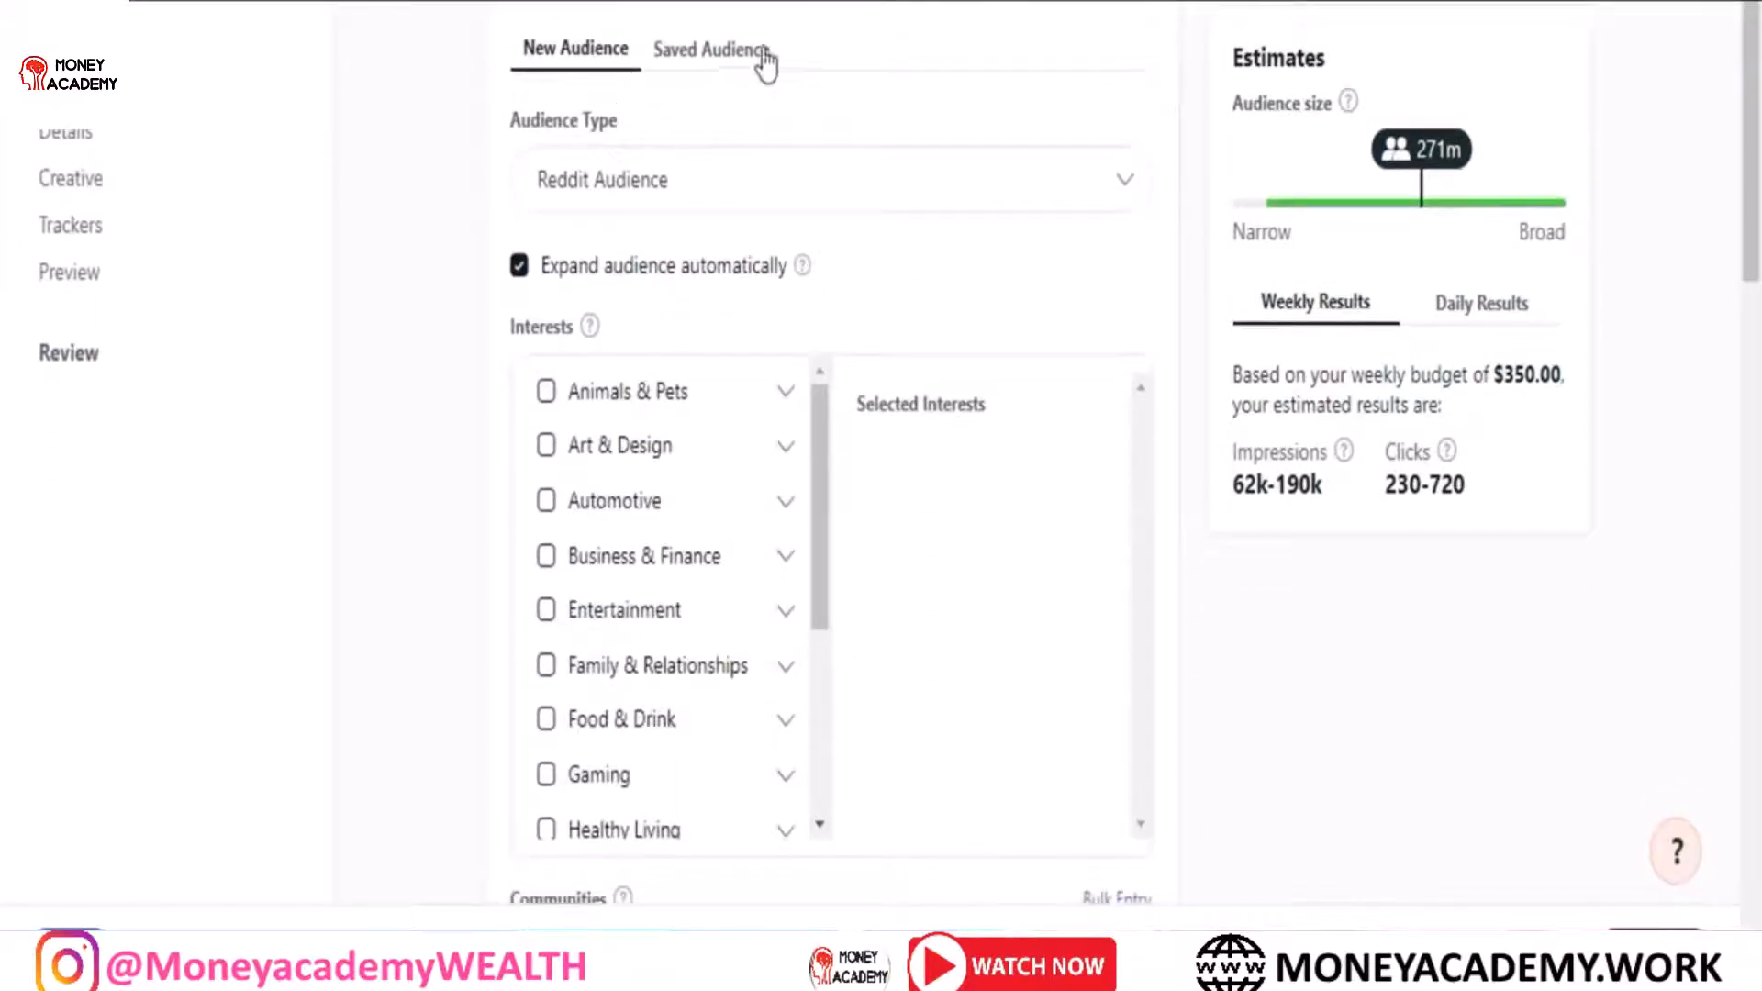
left_click(641, 213)
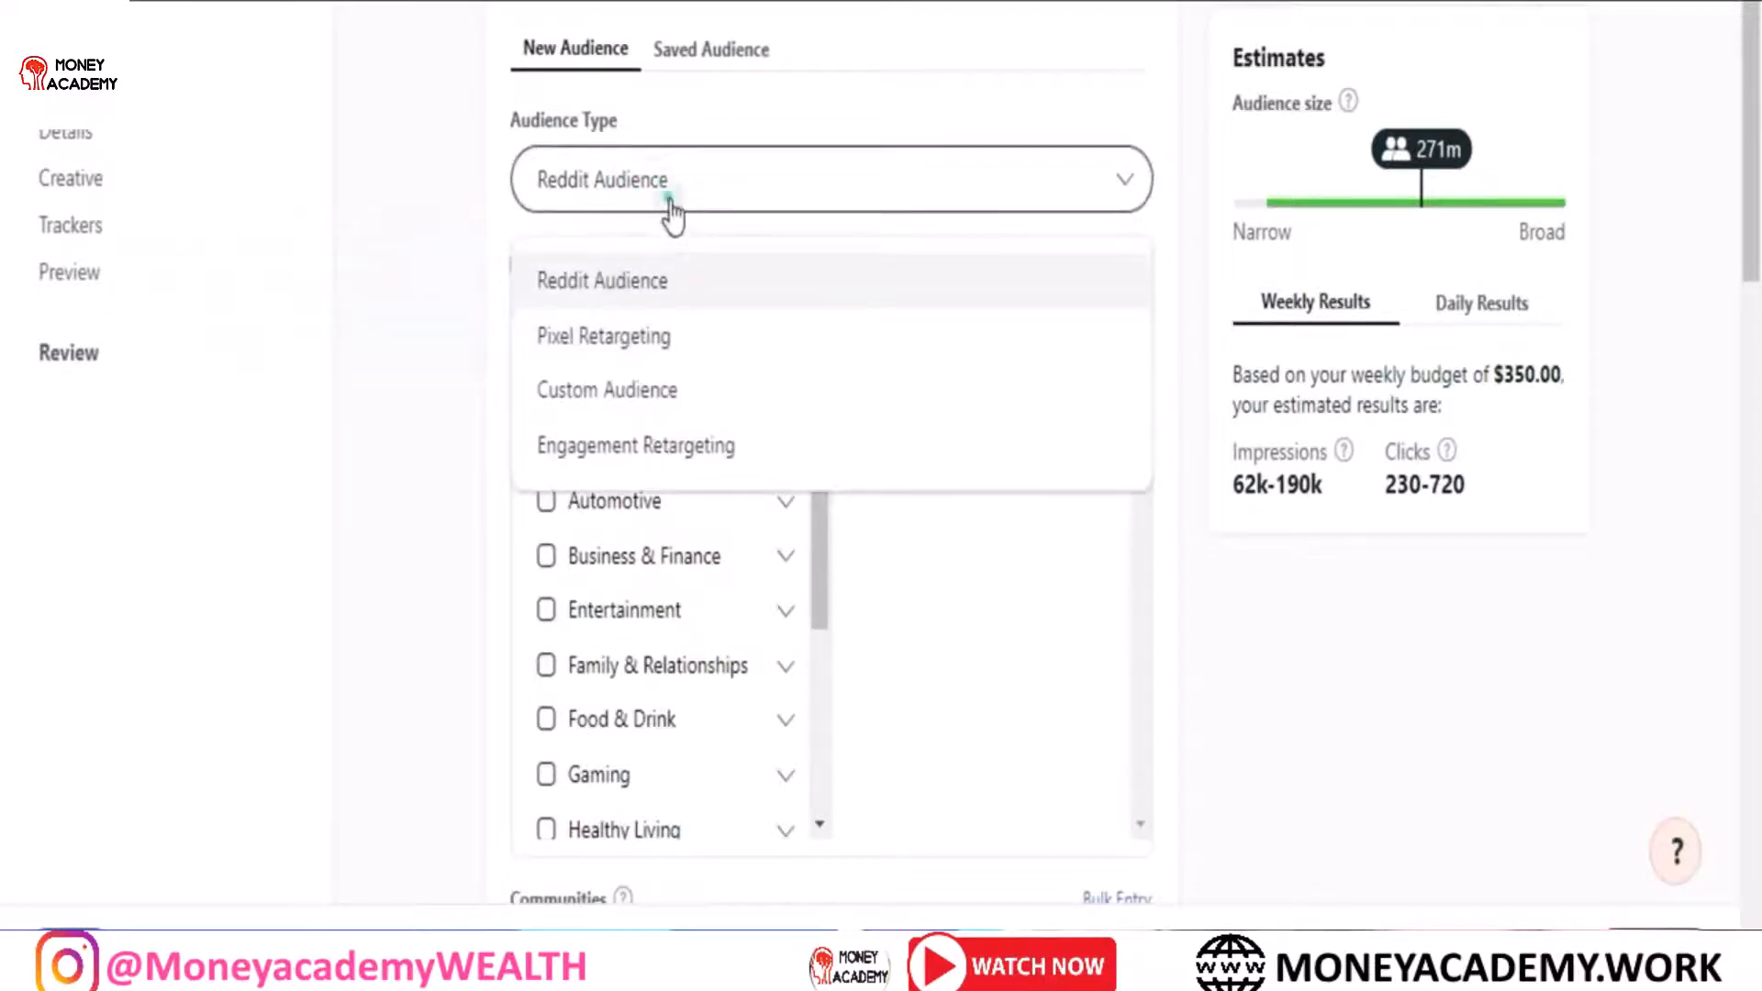
left_click(673, 220)
mouse_move(818, 452)
left_mouse_down()
mouse_move(813, 503)
mouse_move(812, 464)
left_mouse_up()
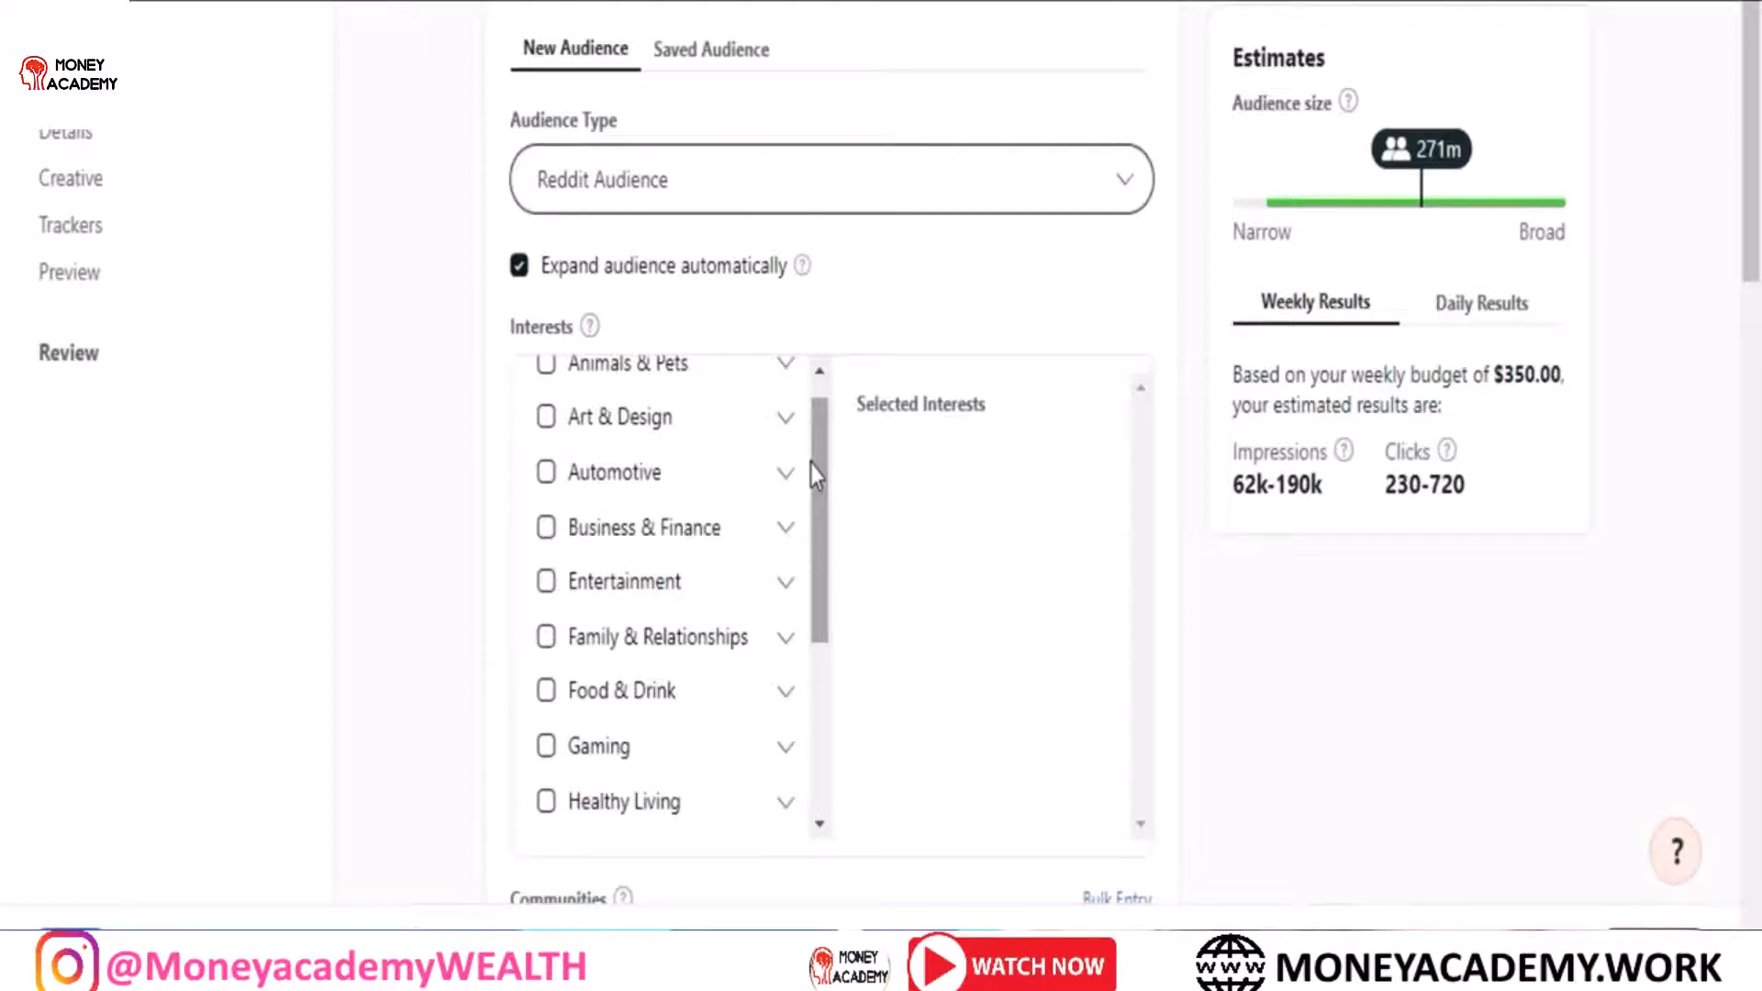
left_click(784, 530)
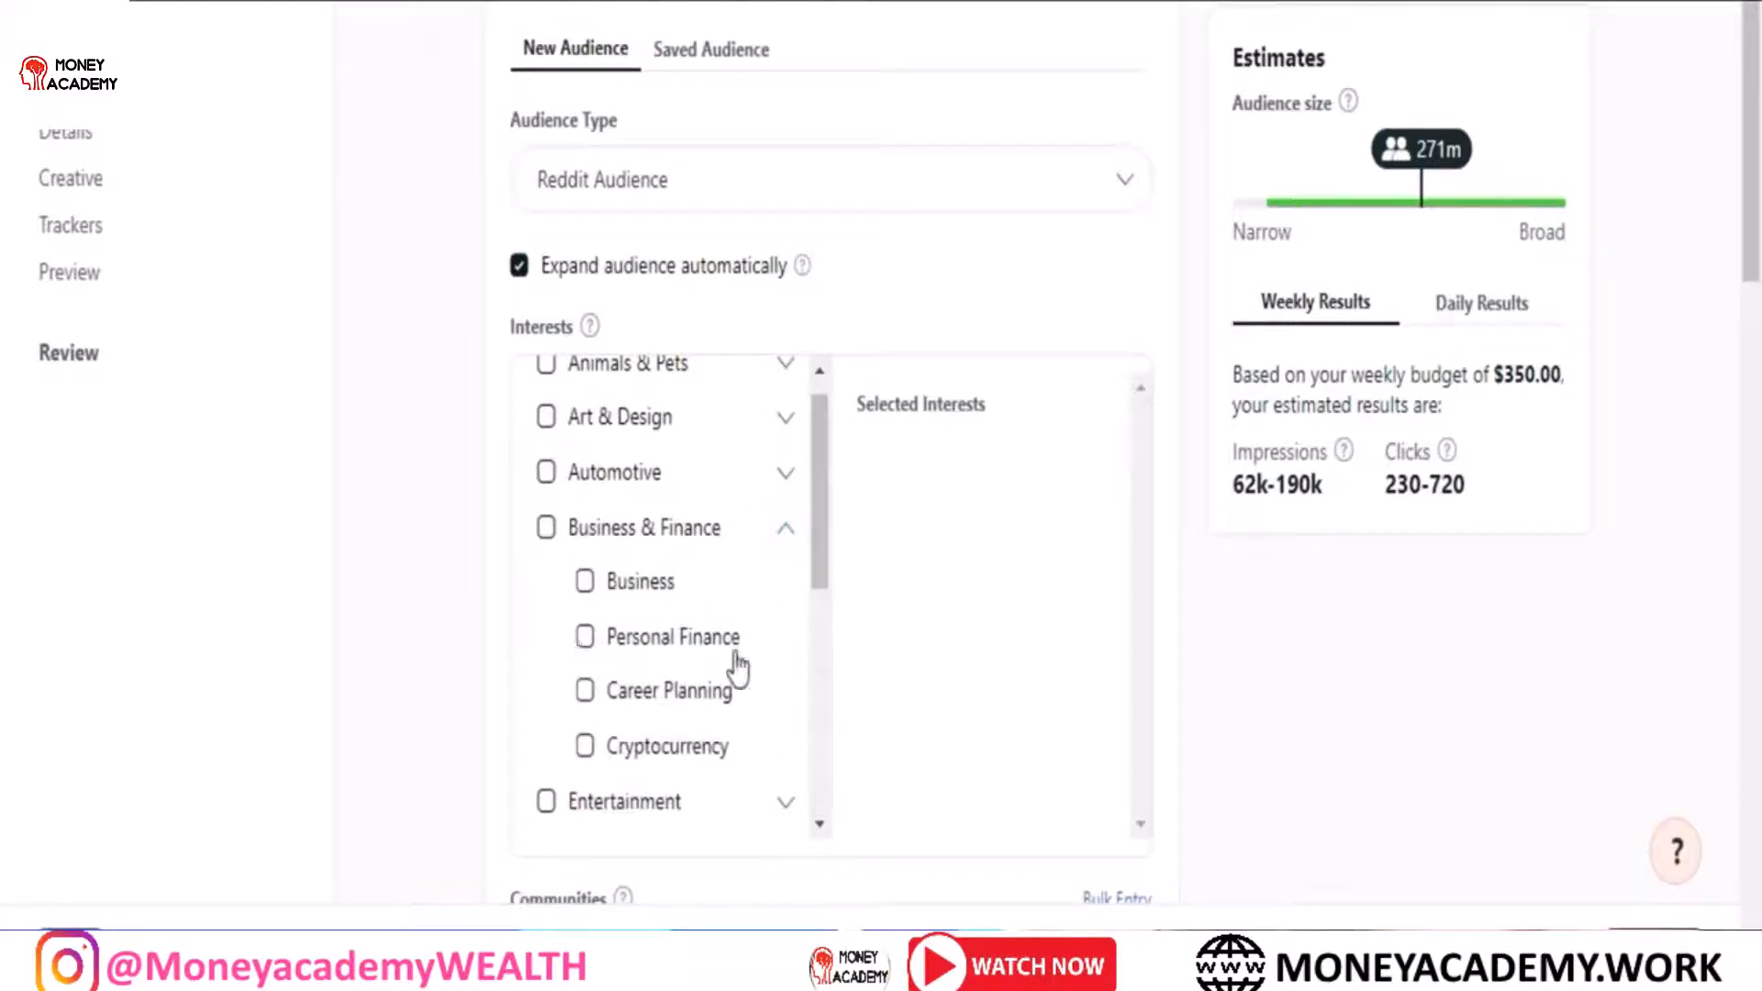
left_click(585, 640)
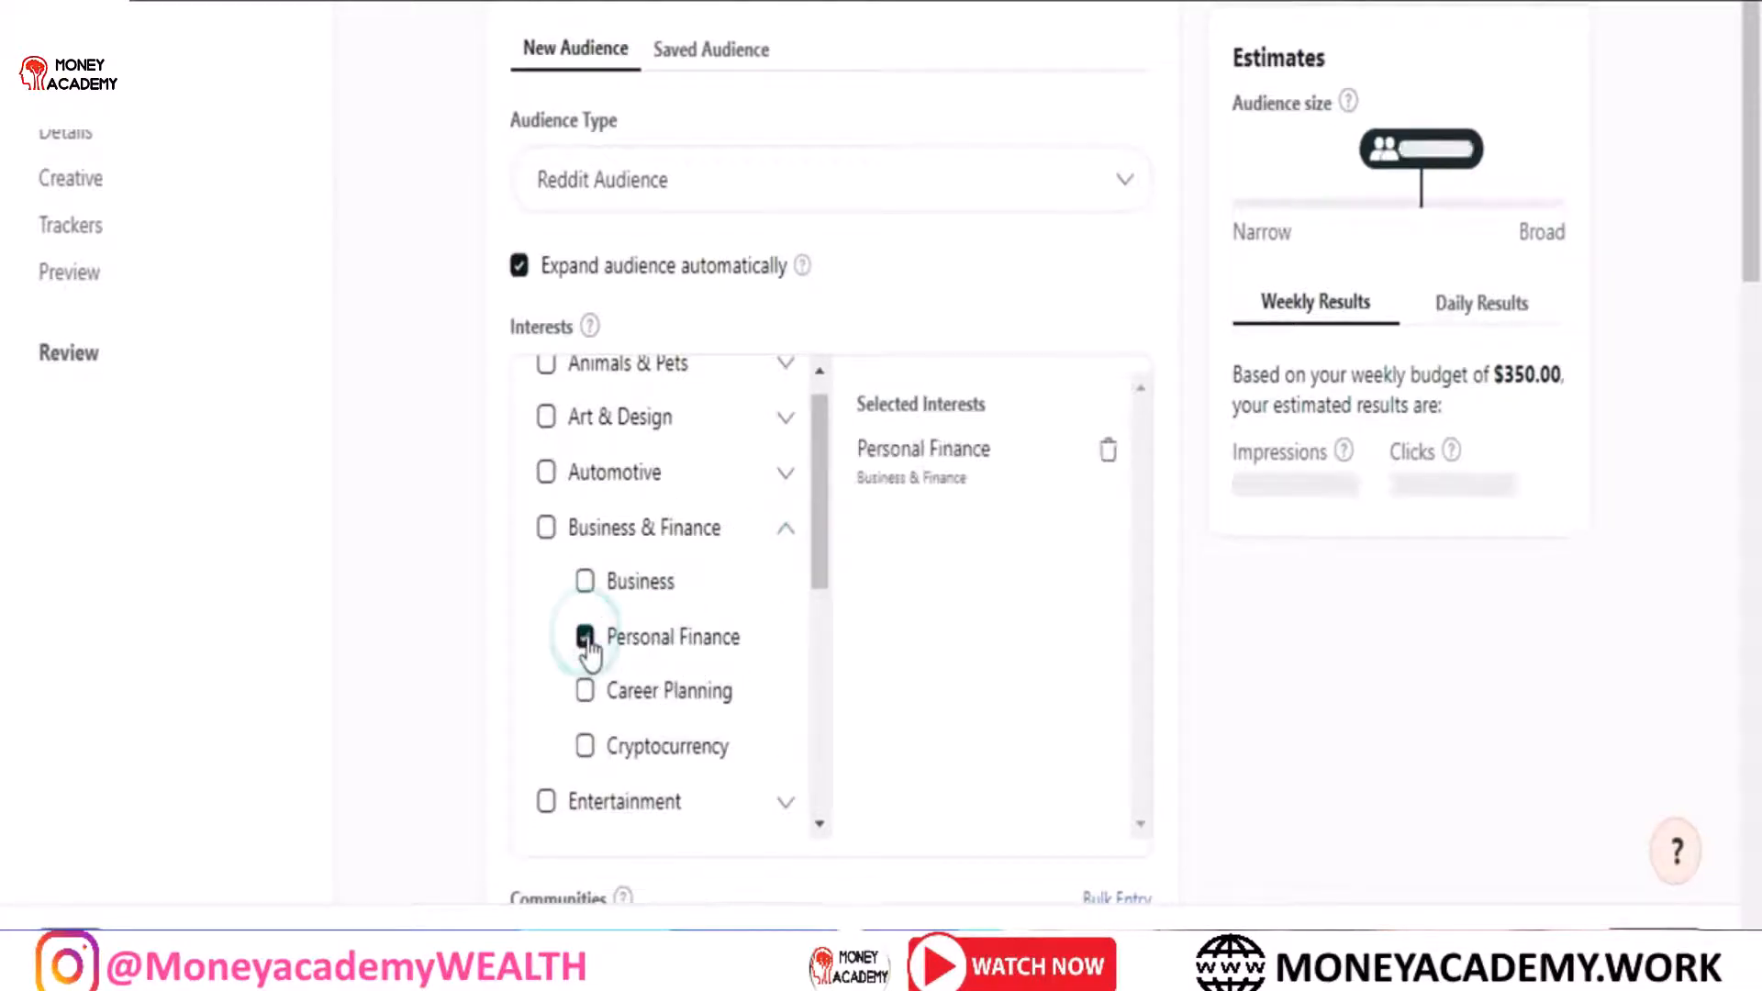
left_click(785, 532)
Step: Search the communities for "credi" and add creditcards to the ad group's audience targeting
scroll(7, 248, "down", 2)
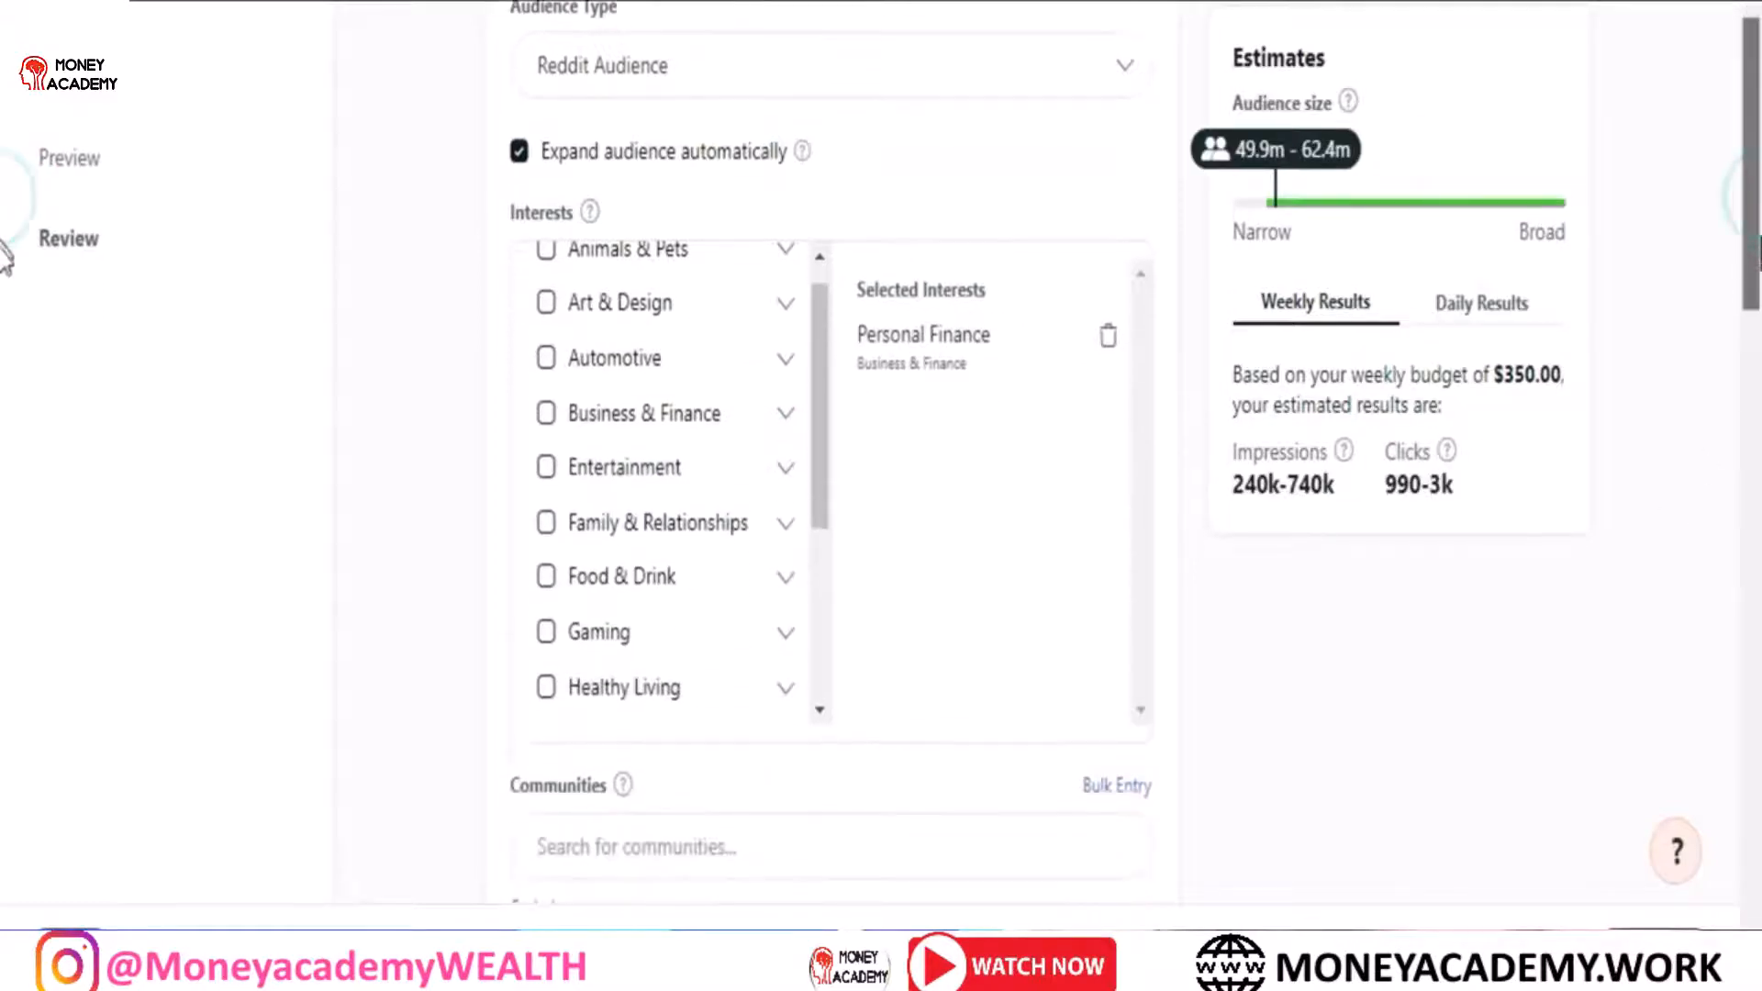
scroll(5, 255, "down", 4)
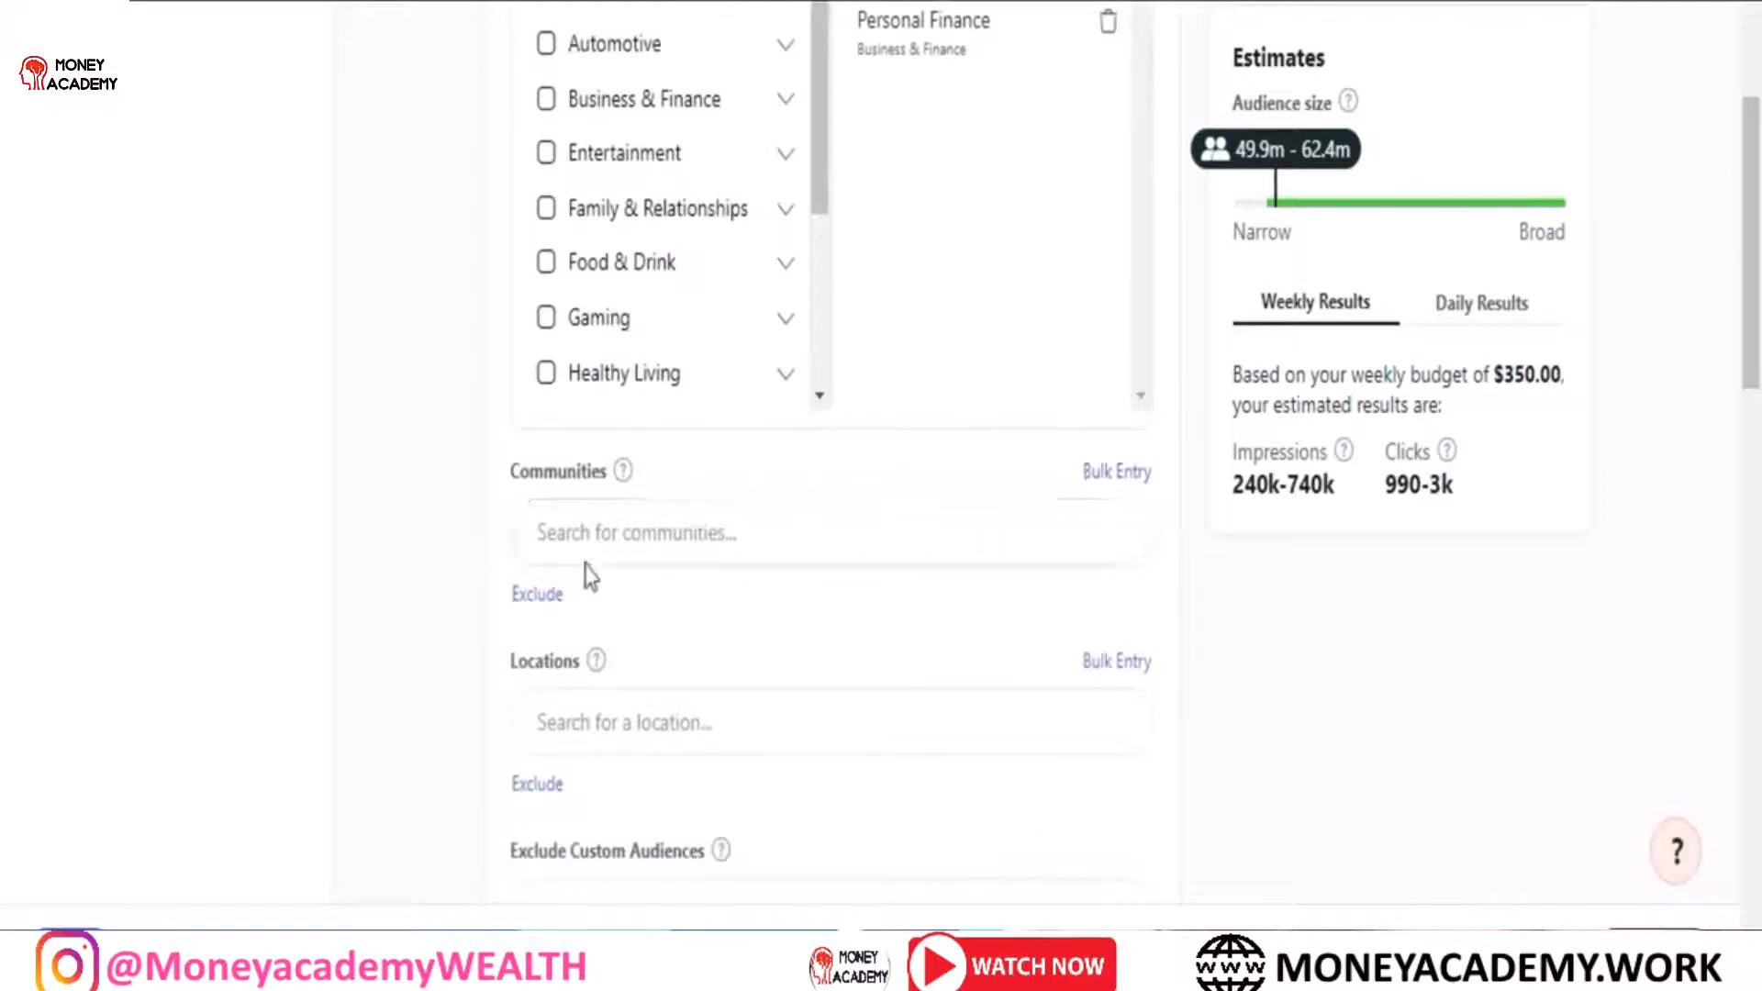
left_click(584, 543)
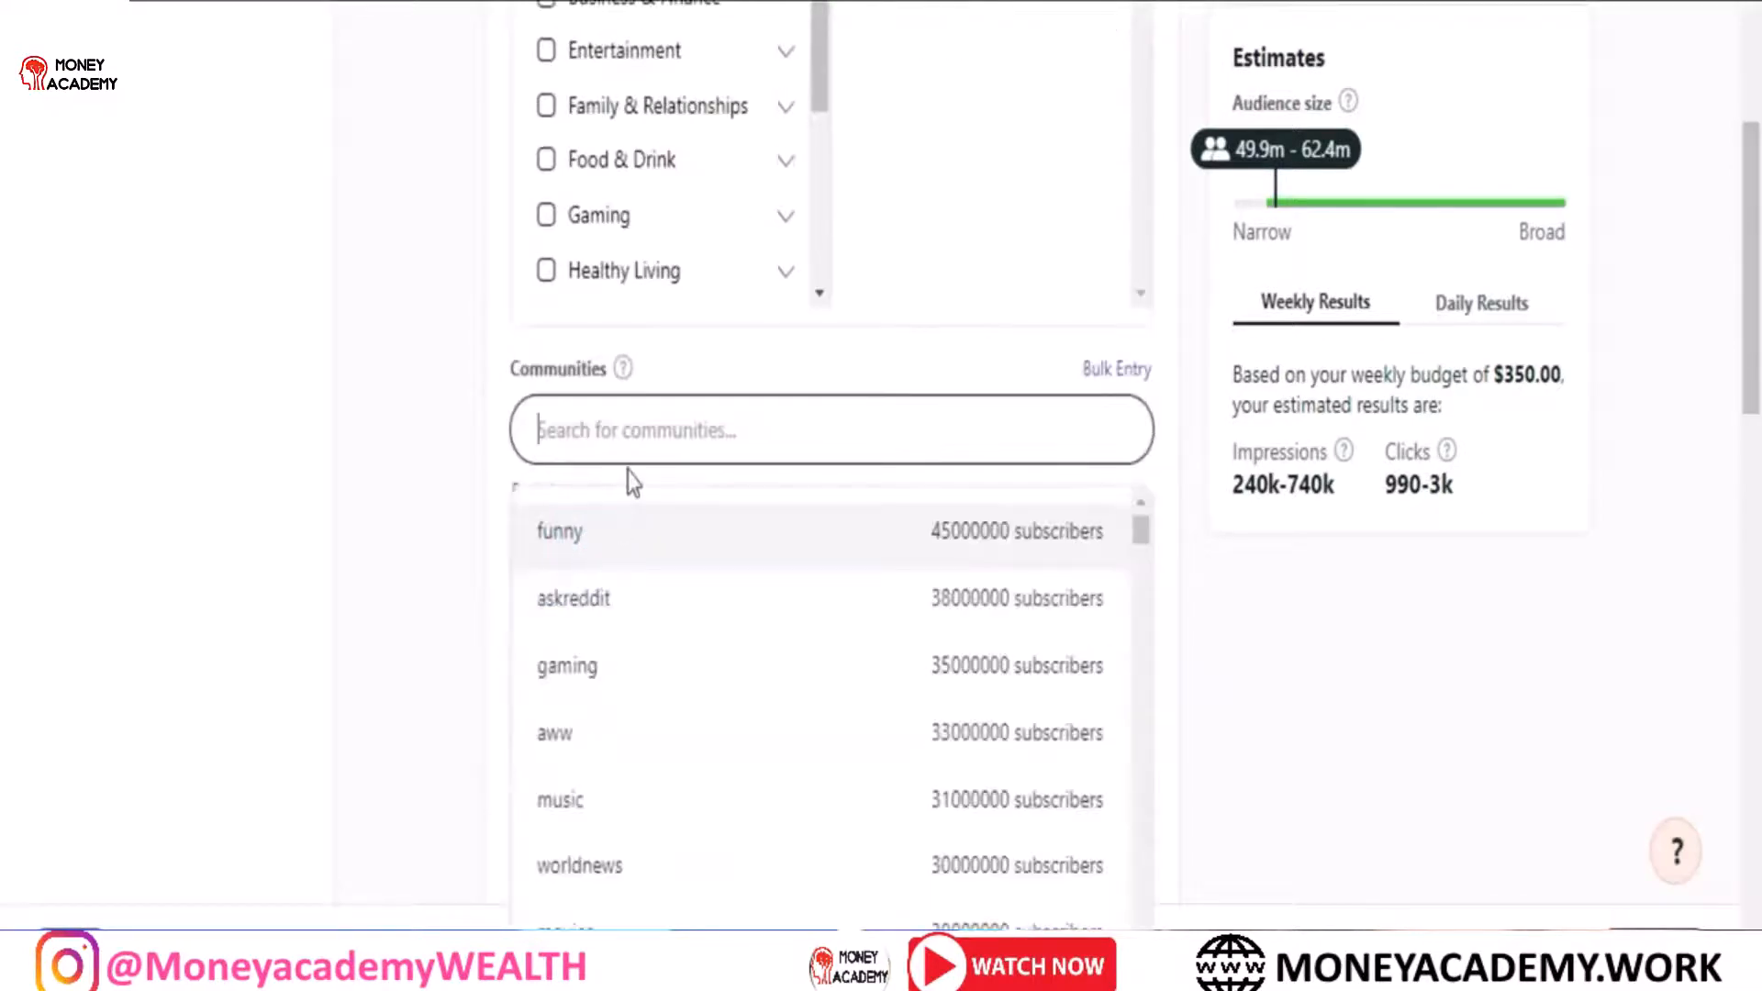
type("credi")
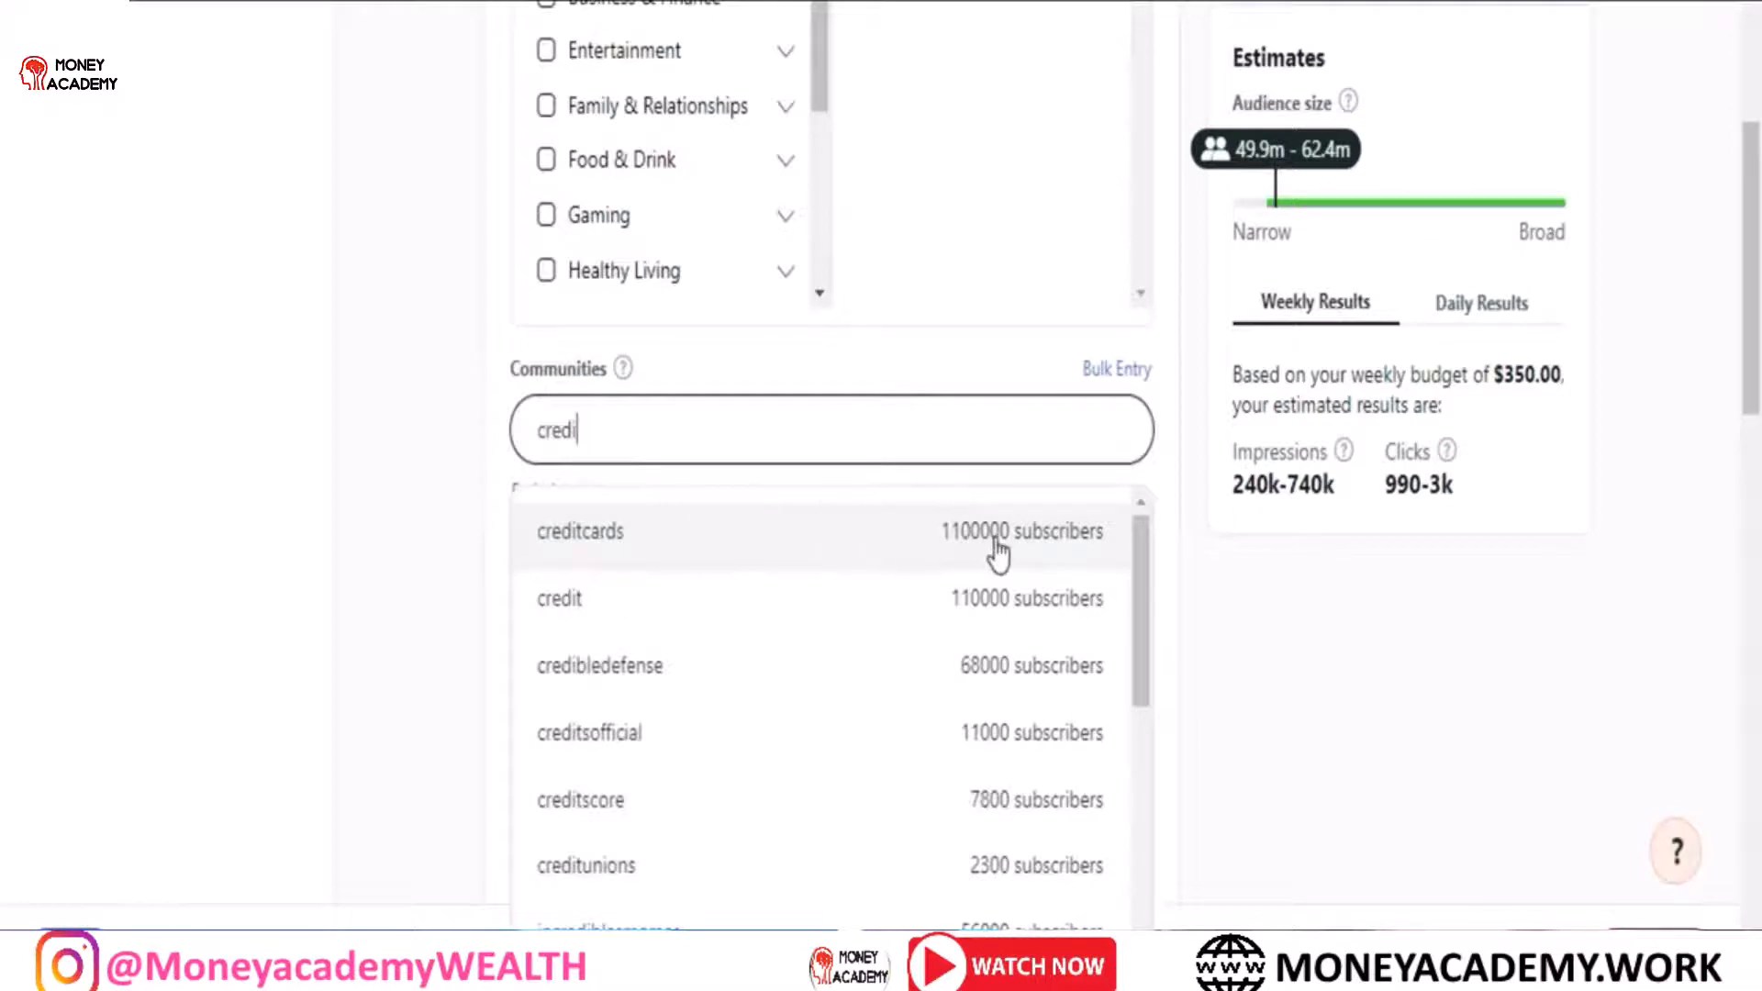
left_click(885, 554)
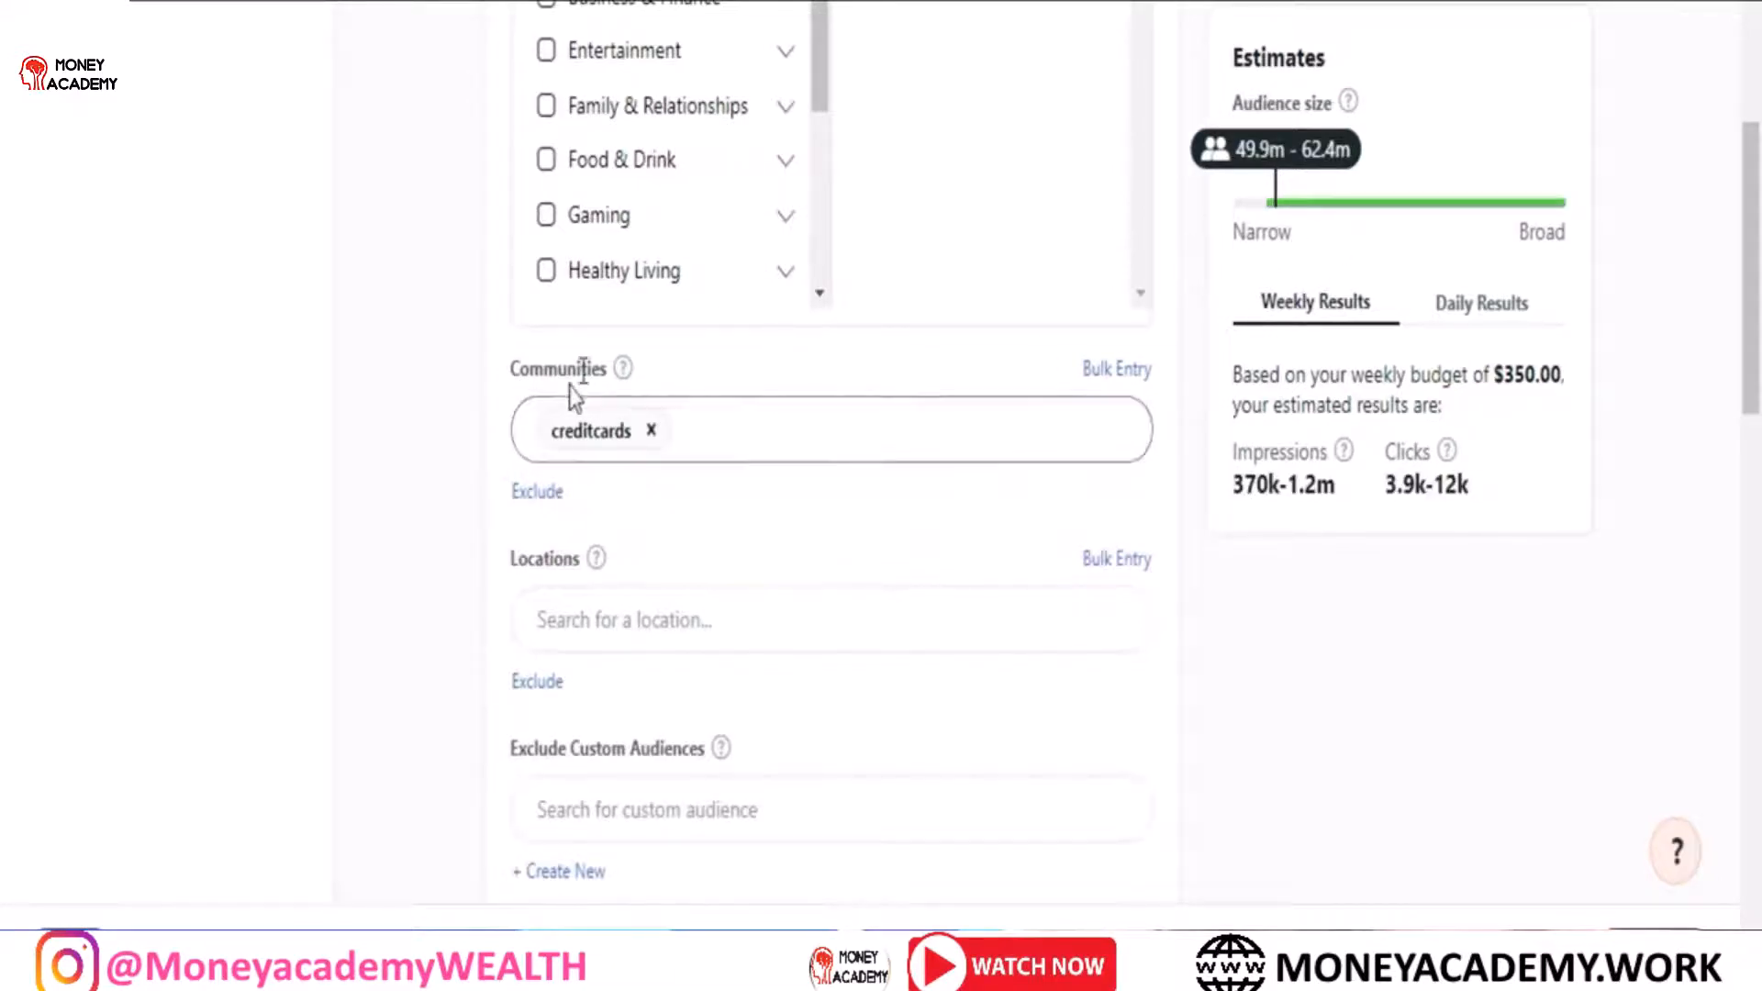
Step: Add Canada as the audience's target location, leaving the custom audience exclusions empty
scroll(5, 217, "up", 3)
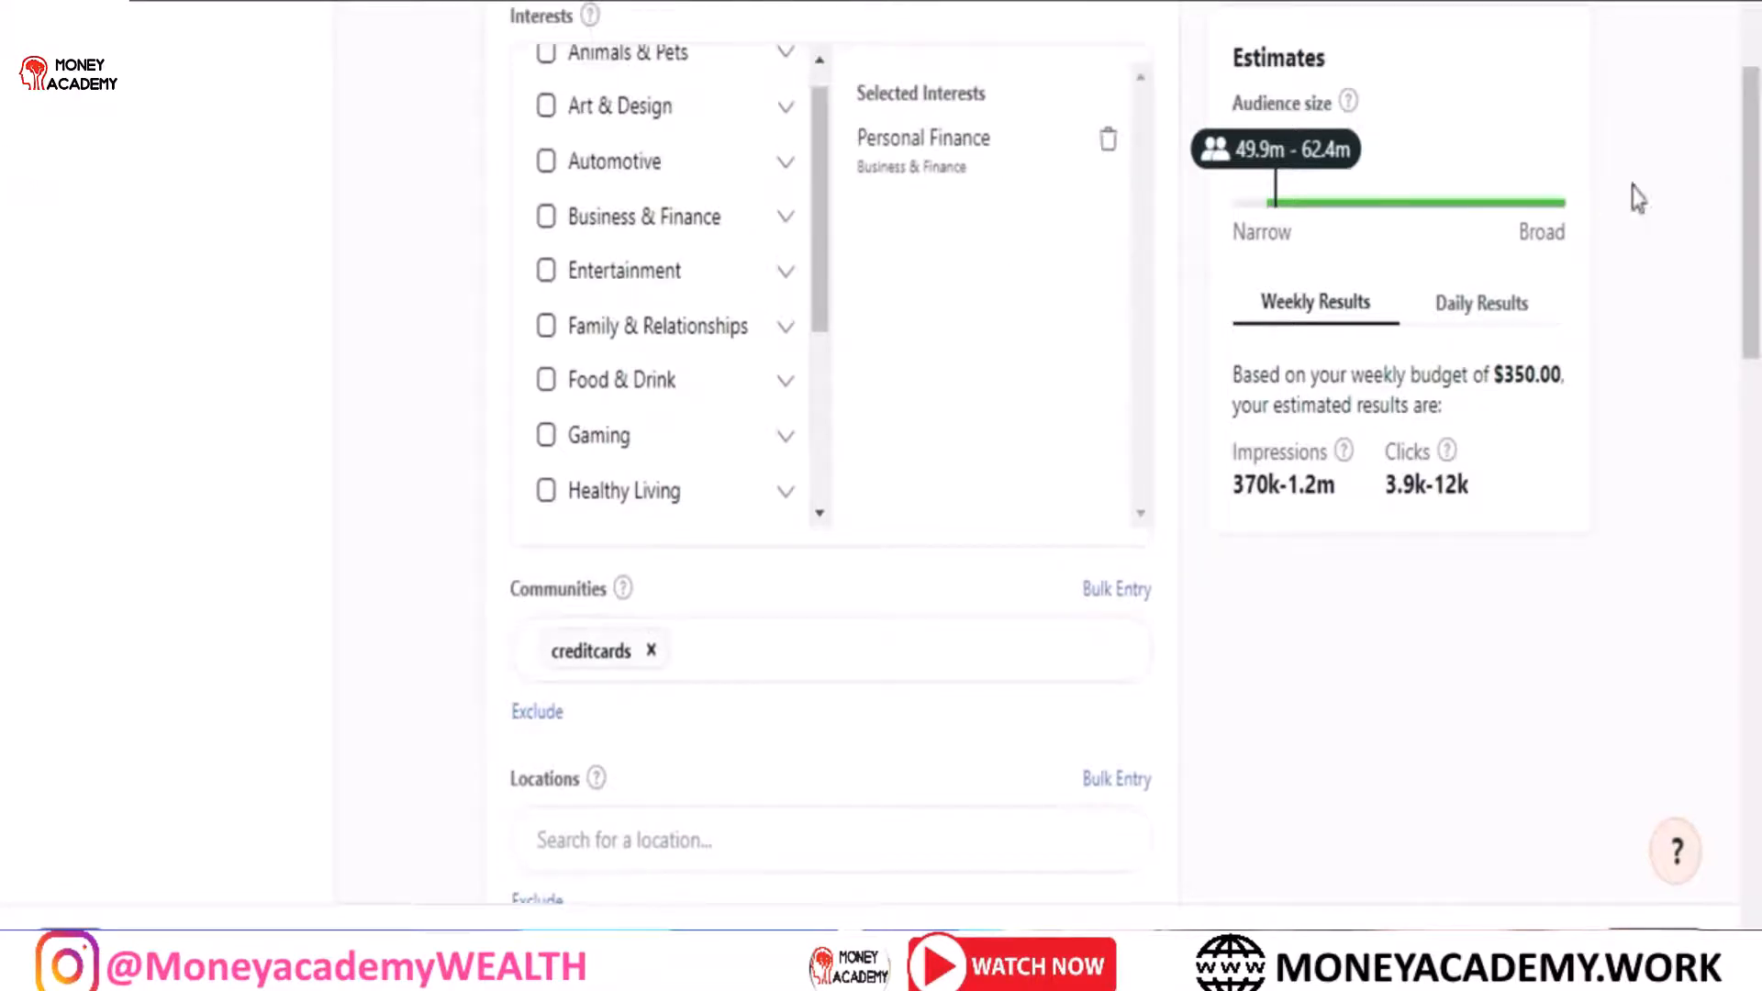
left_click_drag(1750, 156, 1722, 287)
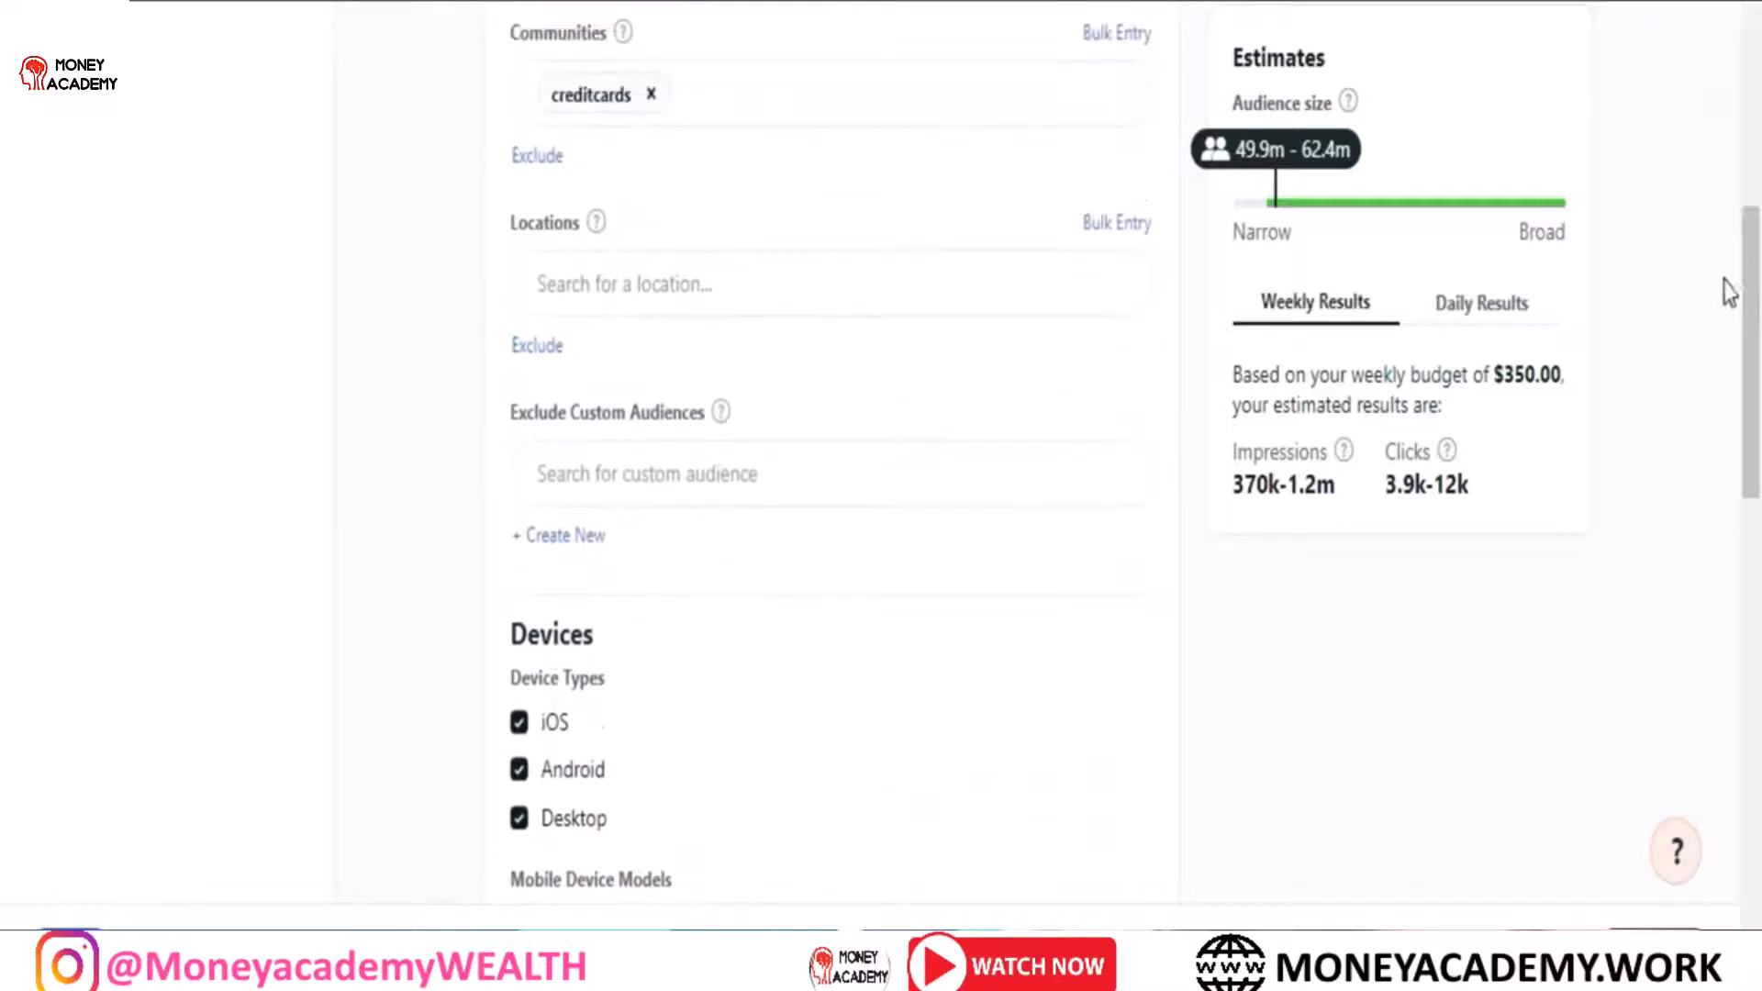
left_click(691, 287)
type("can")
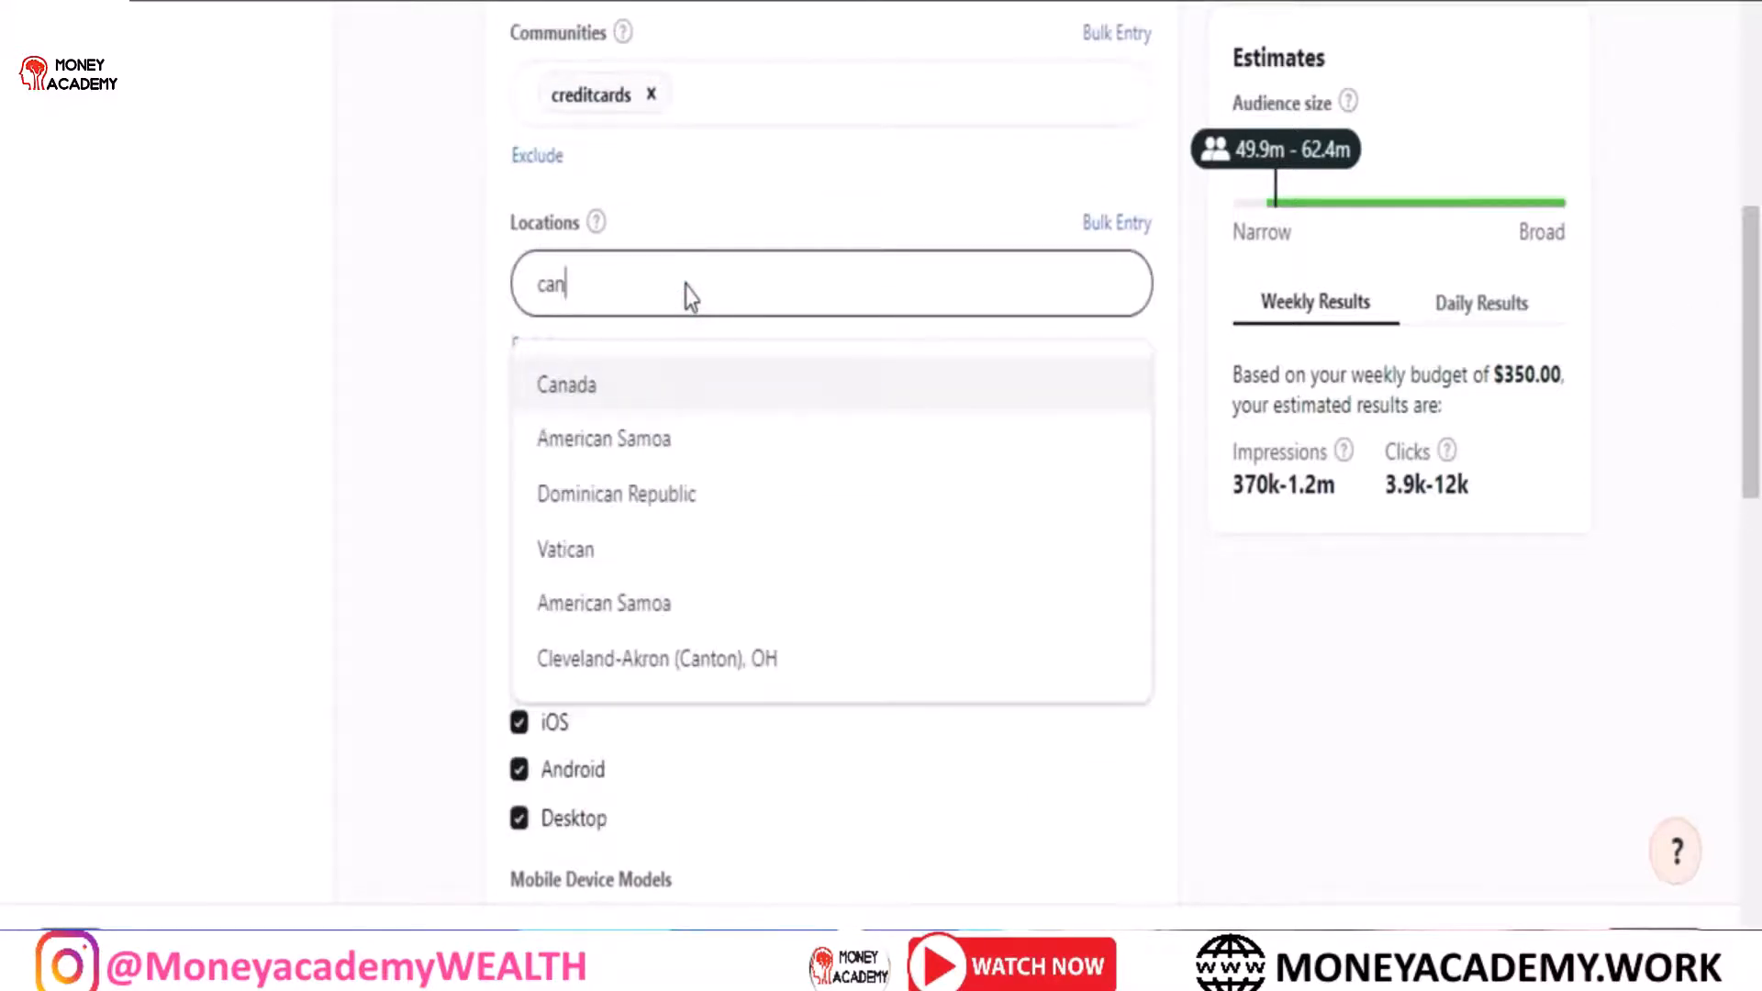
left_click(576, 381)
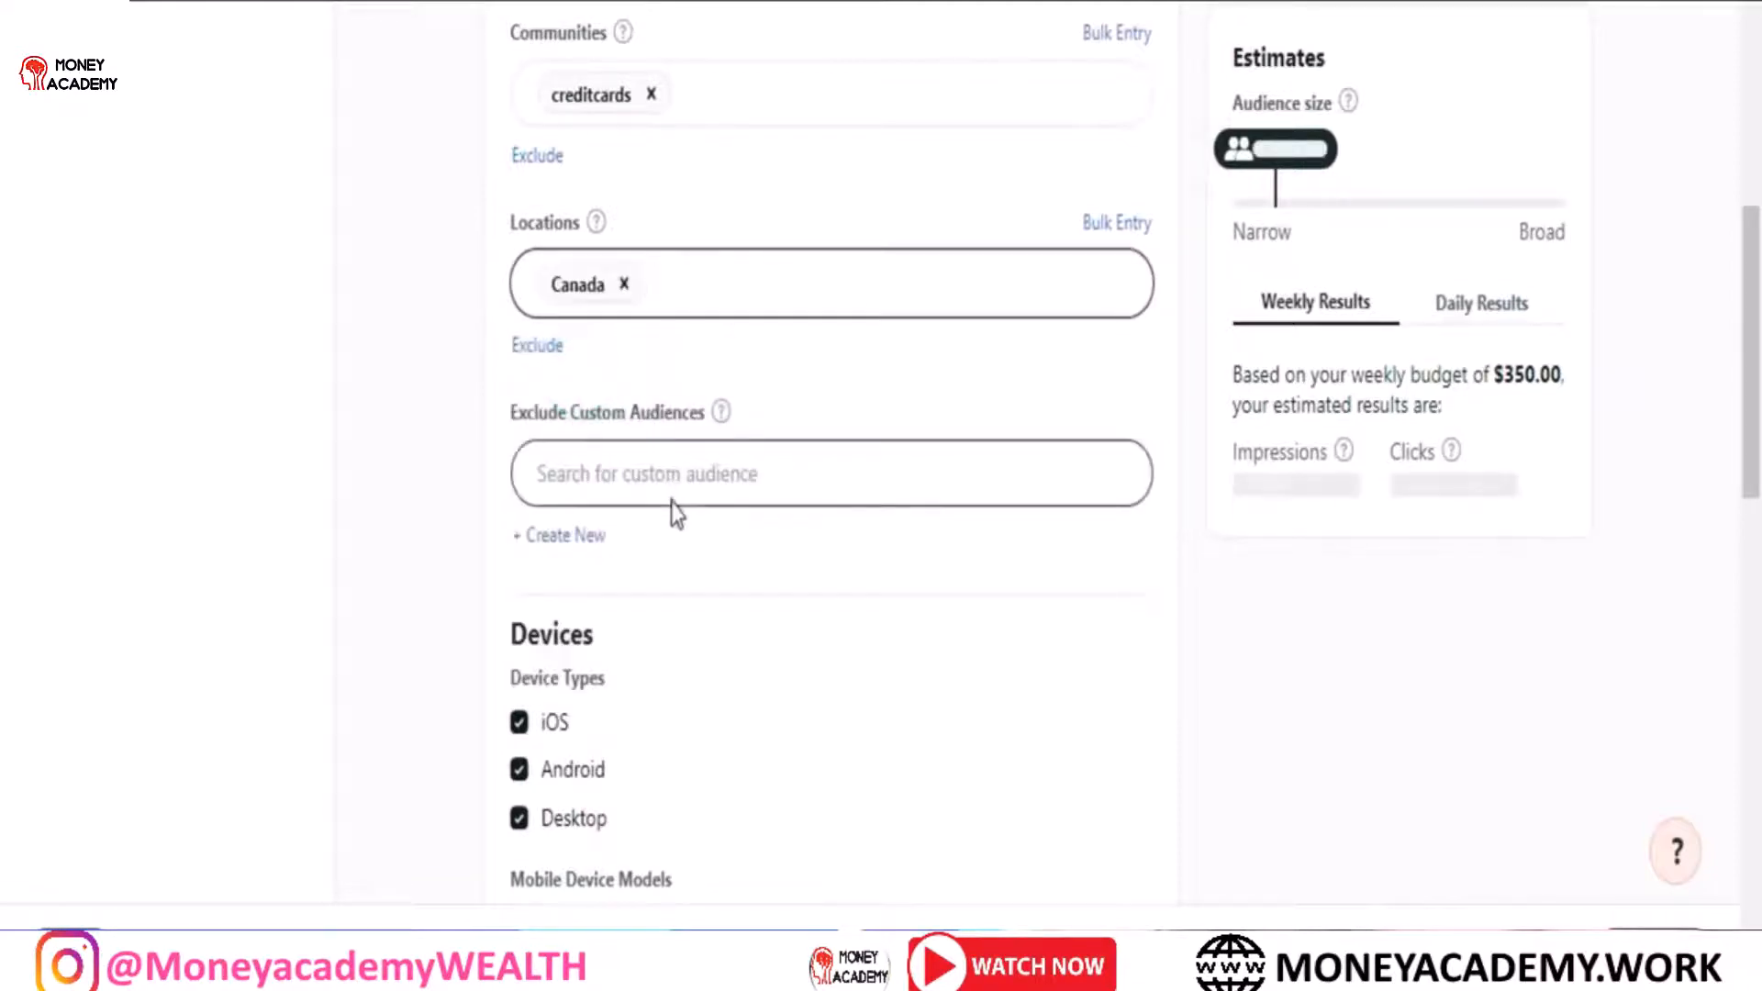
left_click(669, 492)
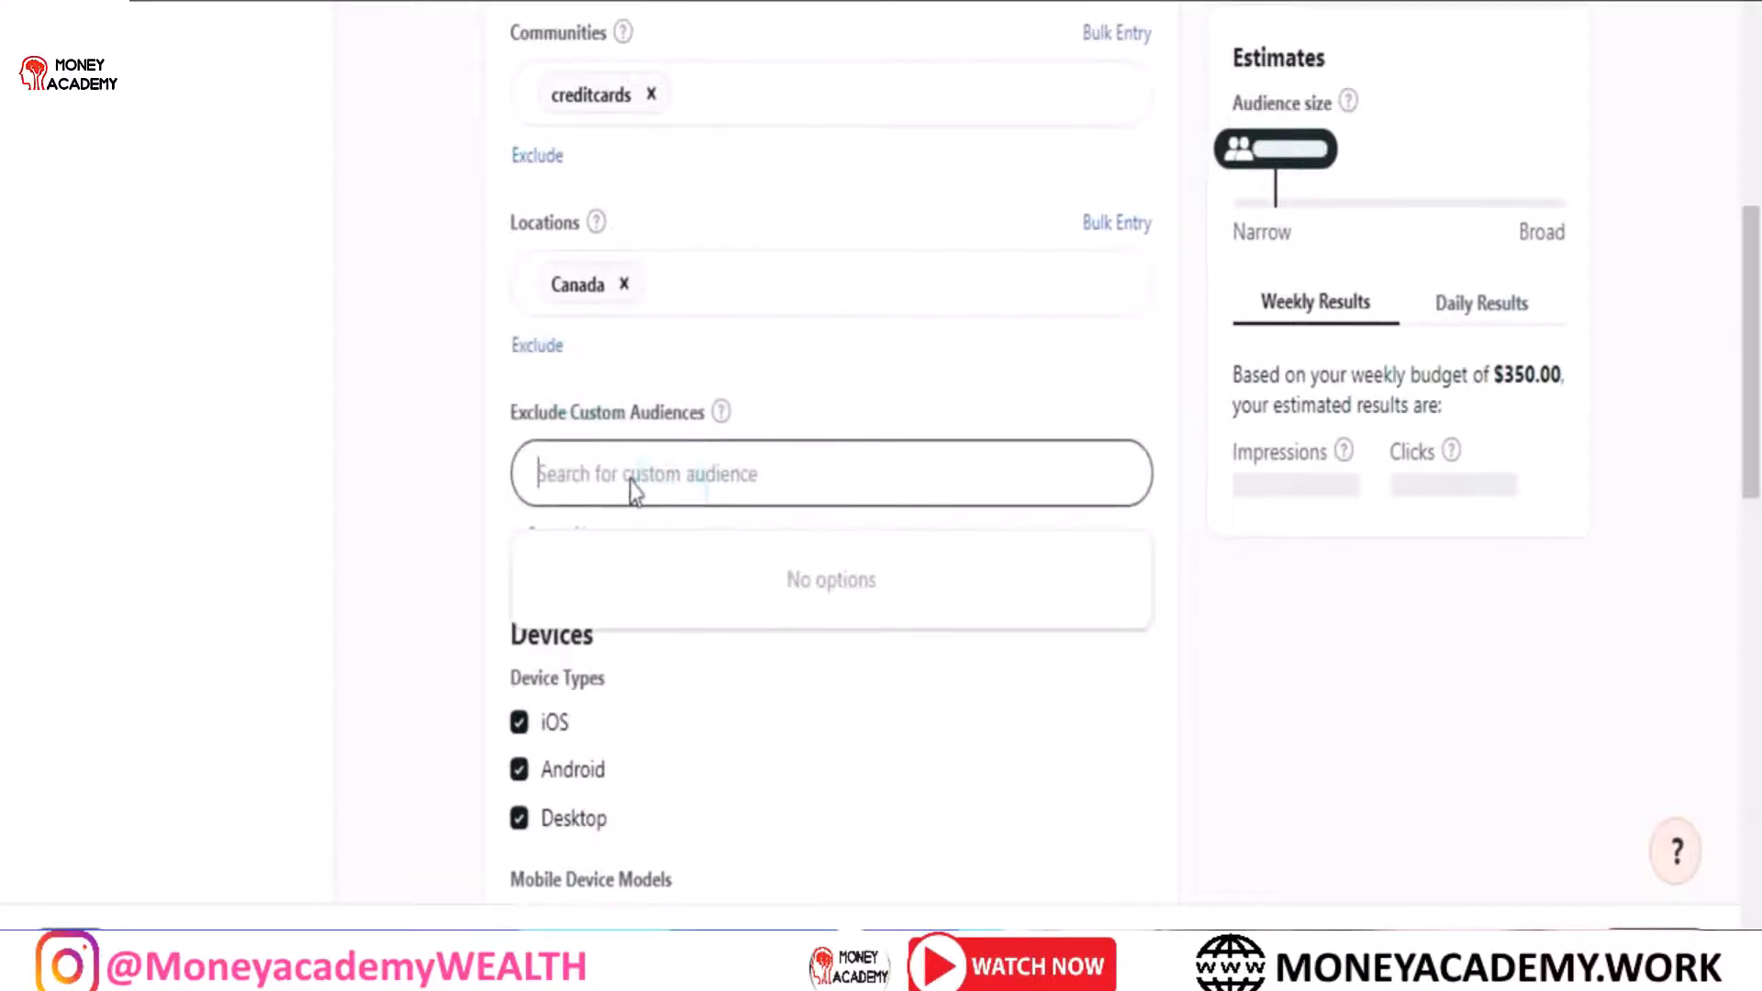
left_click(978, 368)
Step: Limit the device types to Desktop by excluding iOS and Android, and add Conversations to the ad placements
scroll(4, 386, "down", 3)
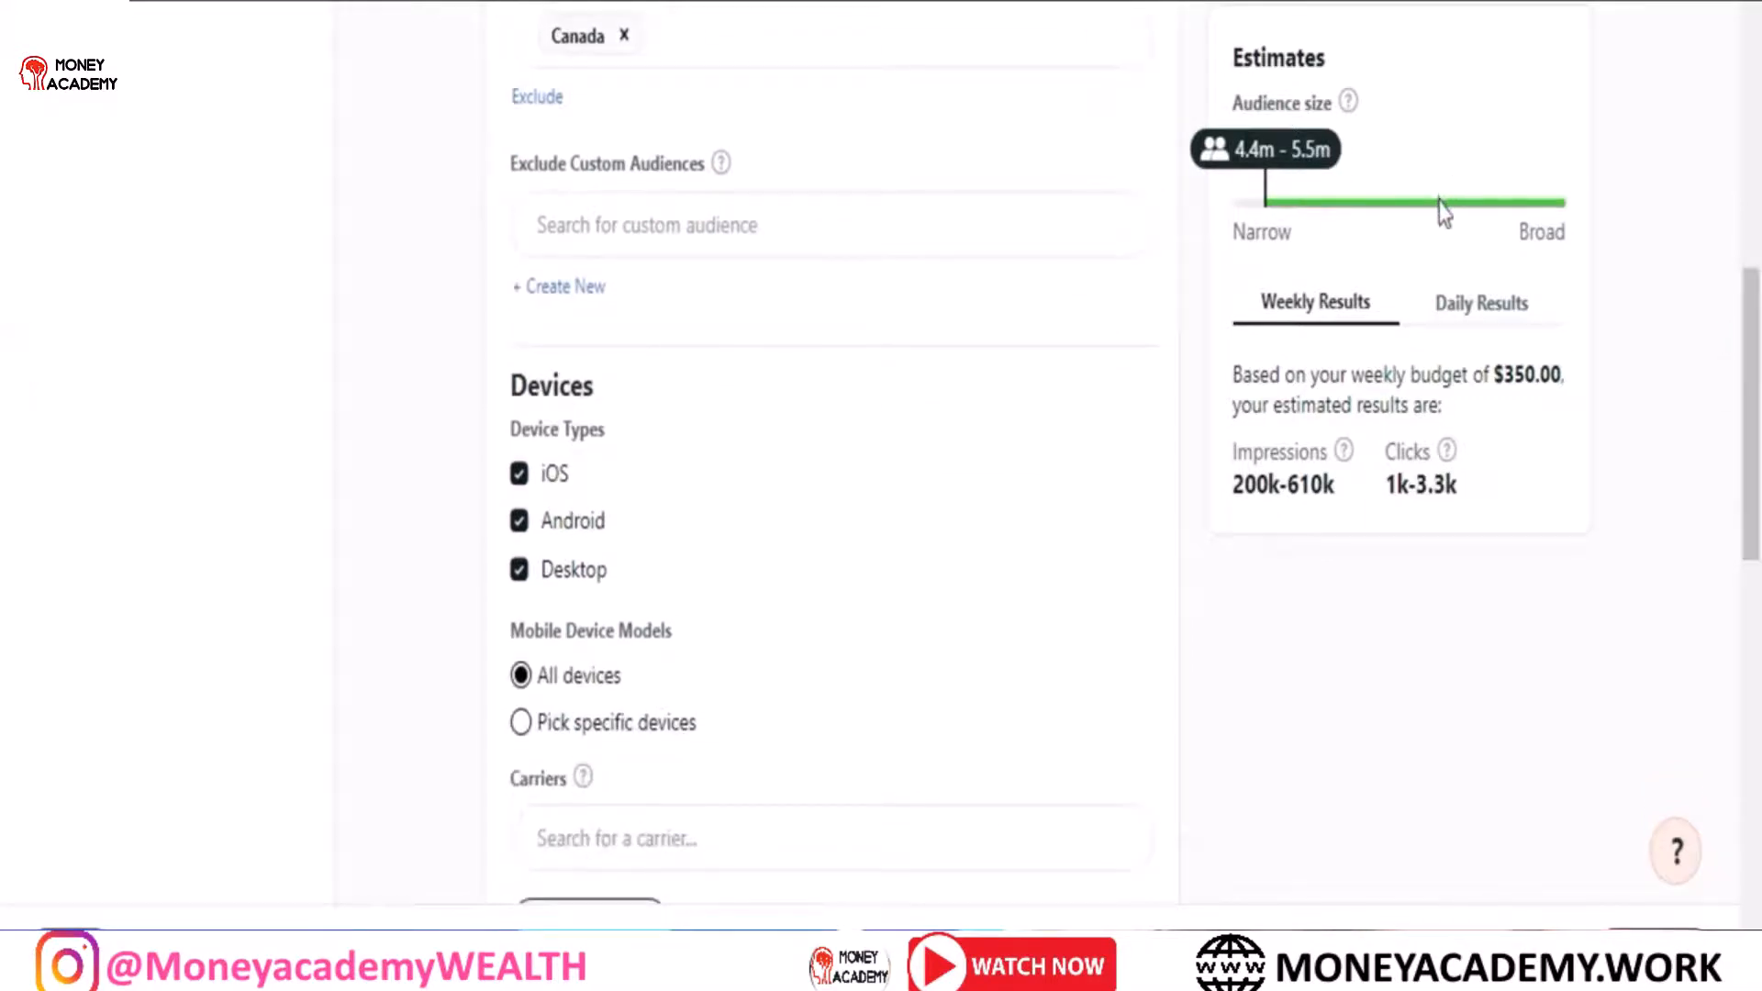
scroll(4, 404, "down", 2)
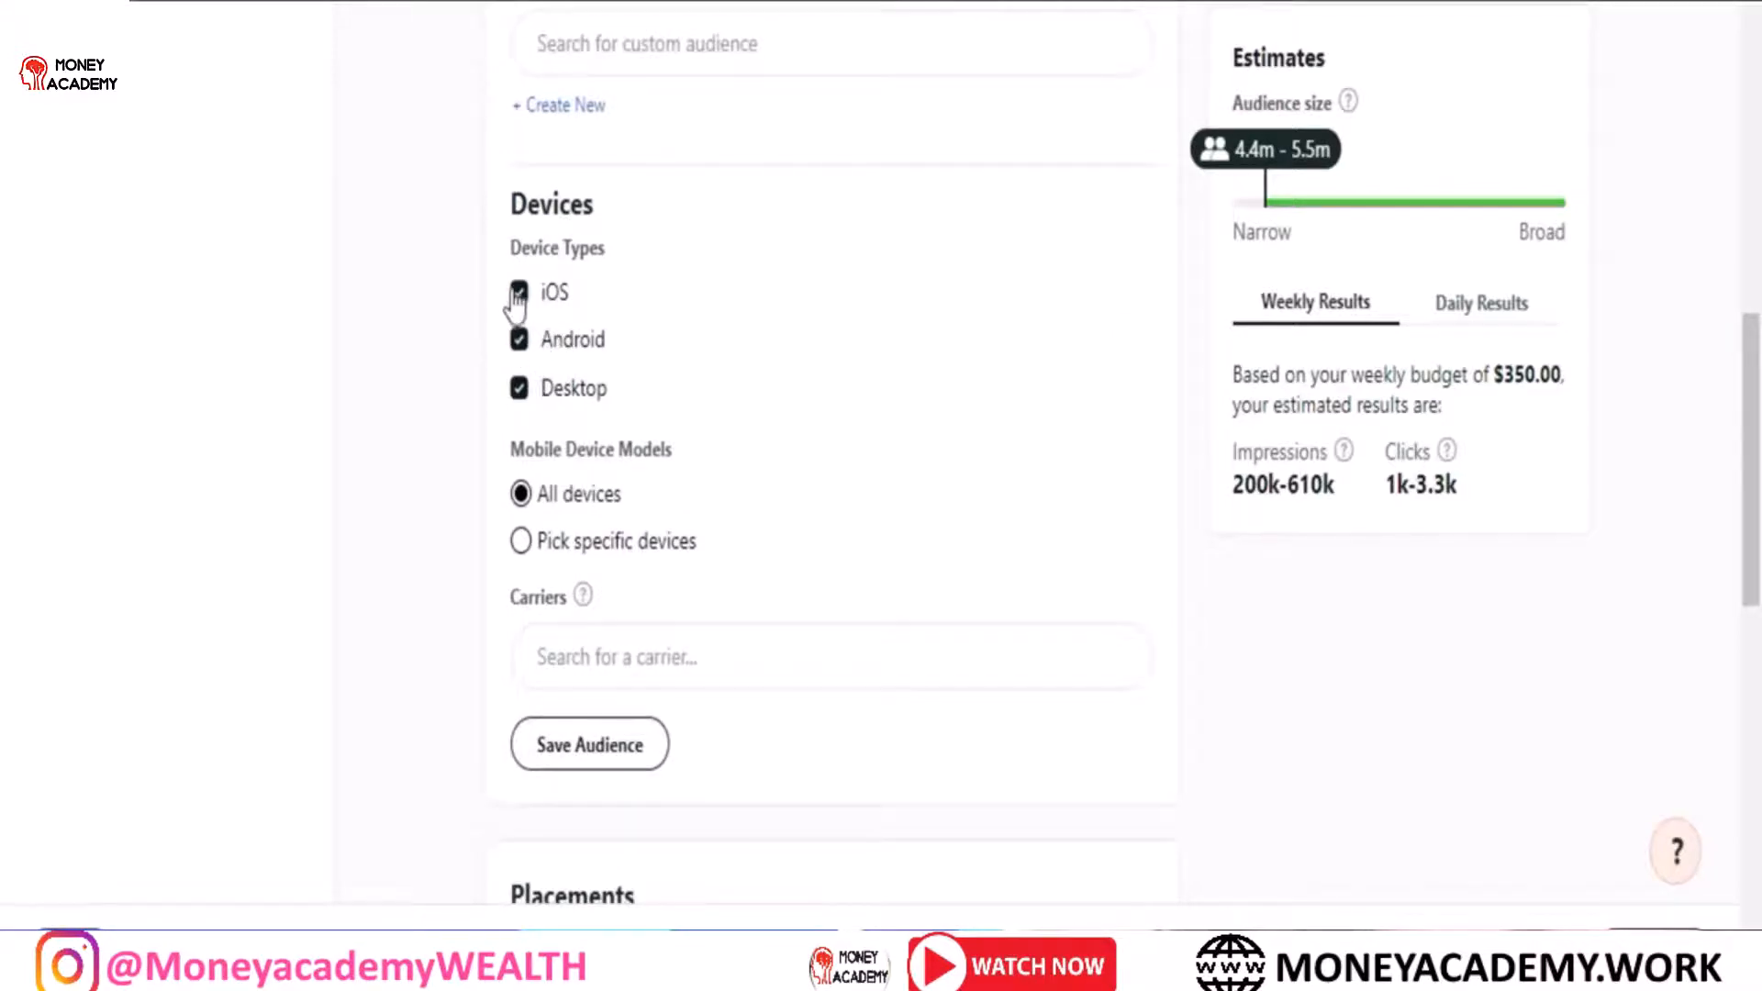
left_click(518, 292)
left_click(519, 339)
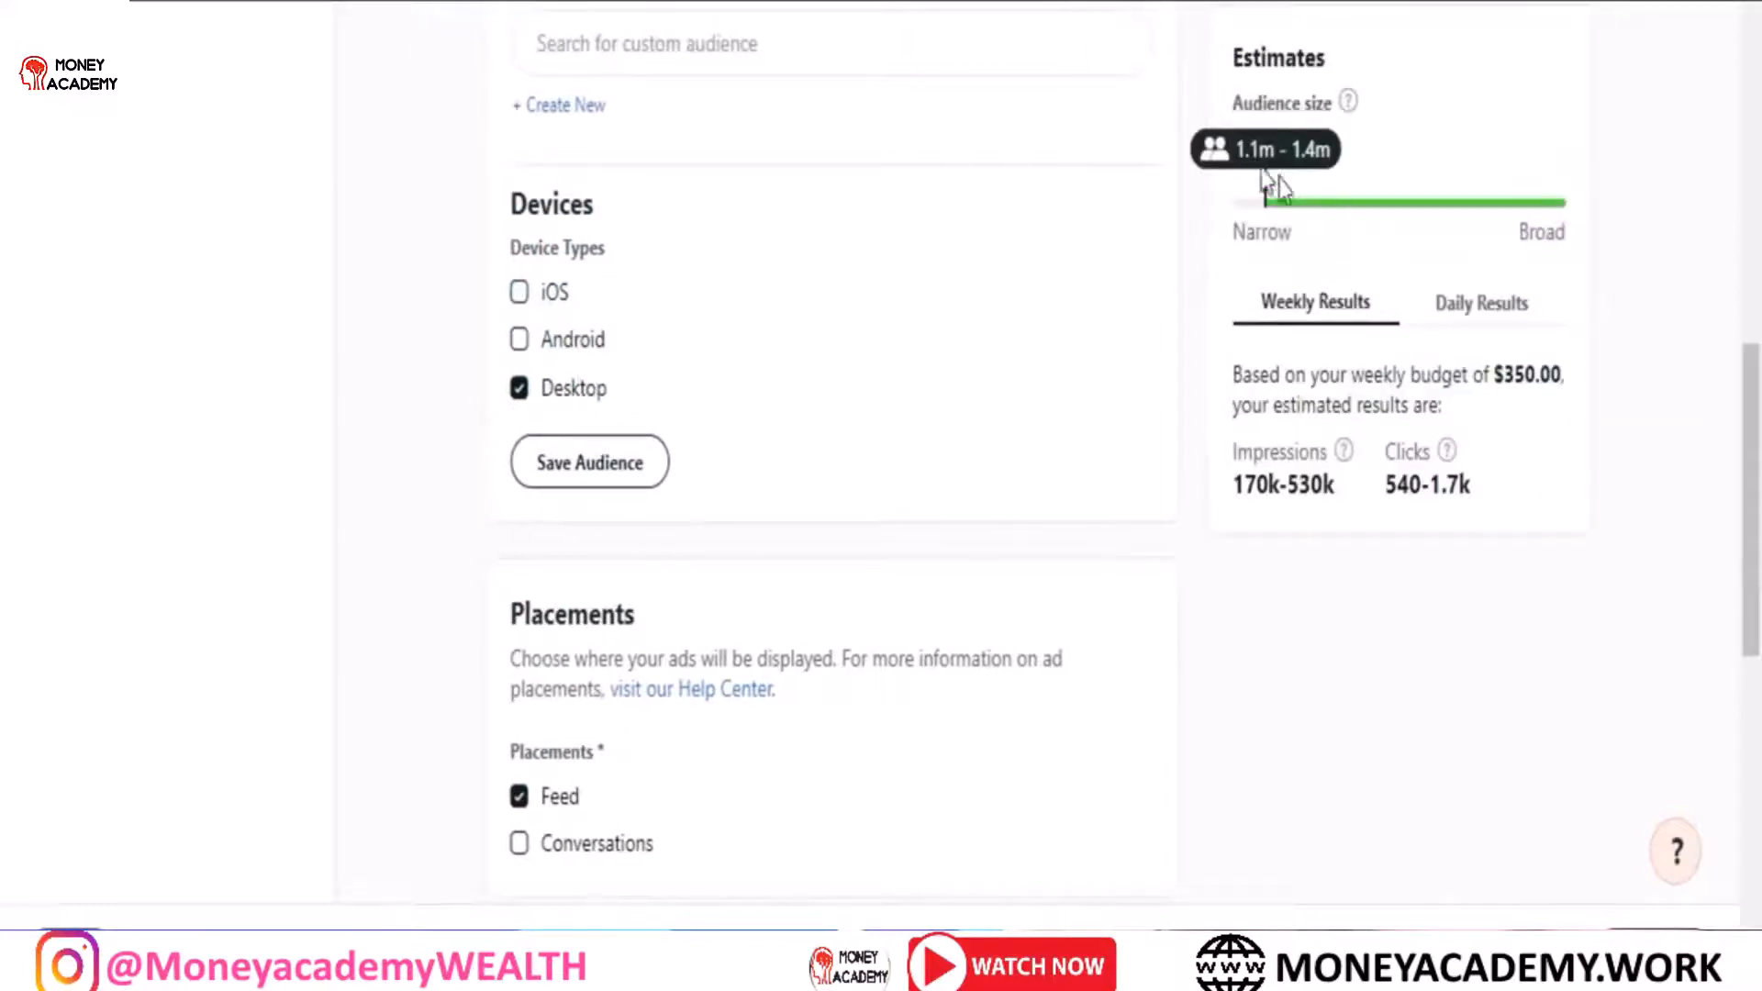
double_click(1346, 140)
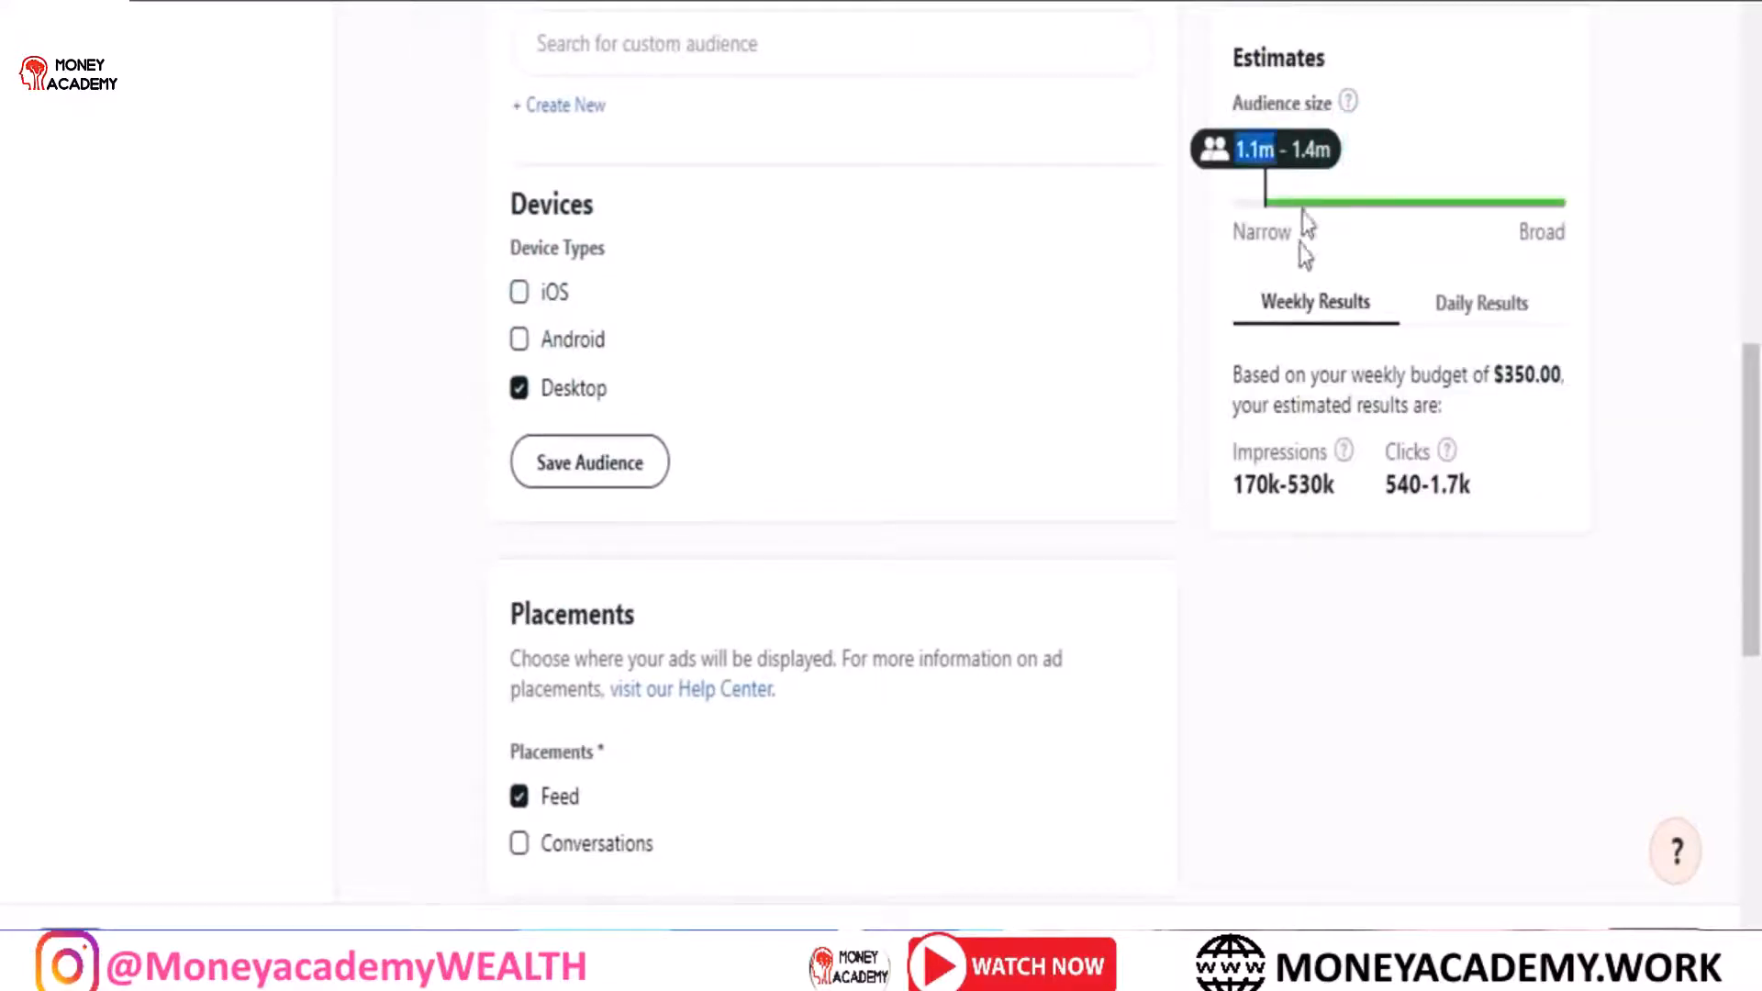
left_click_drag(1757, 472, 1758, 590)
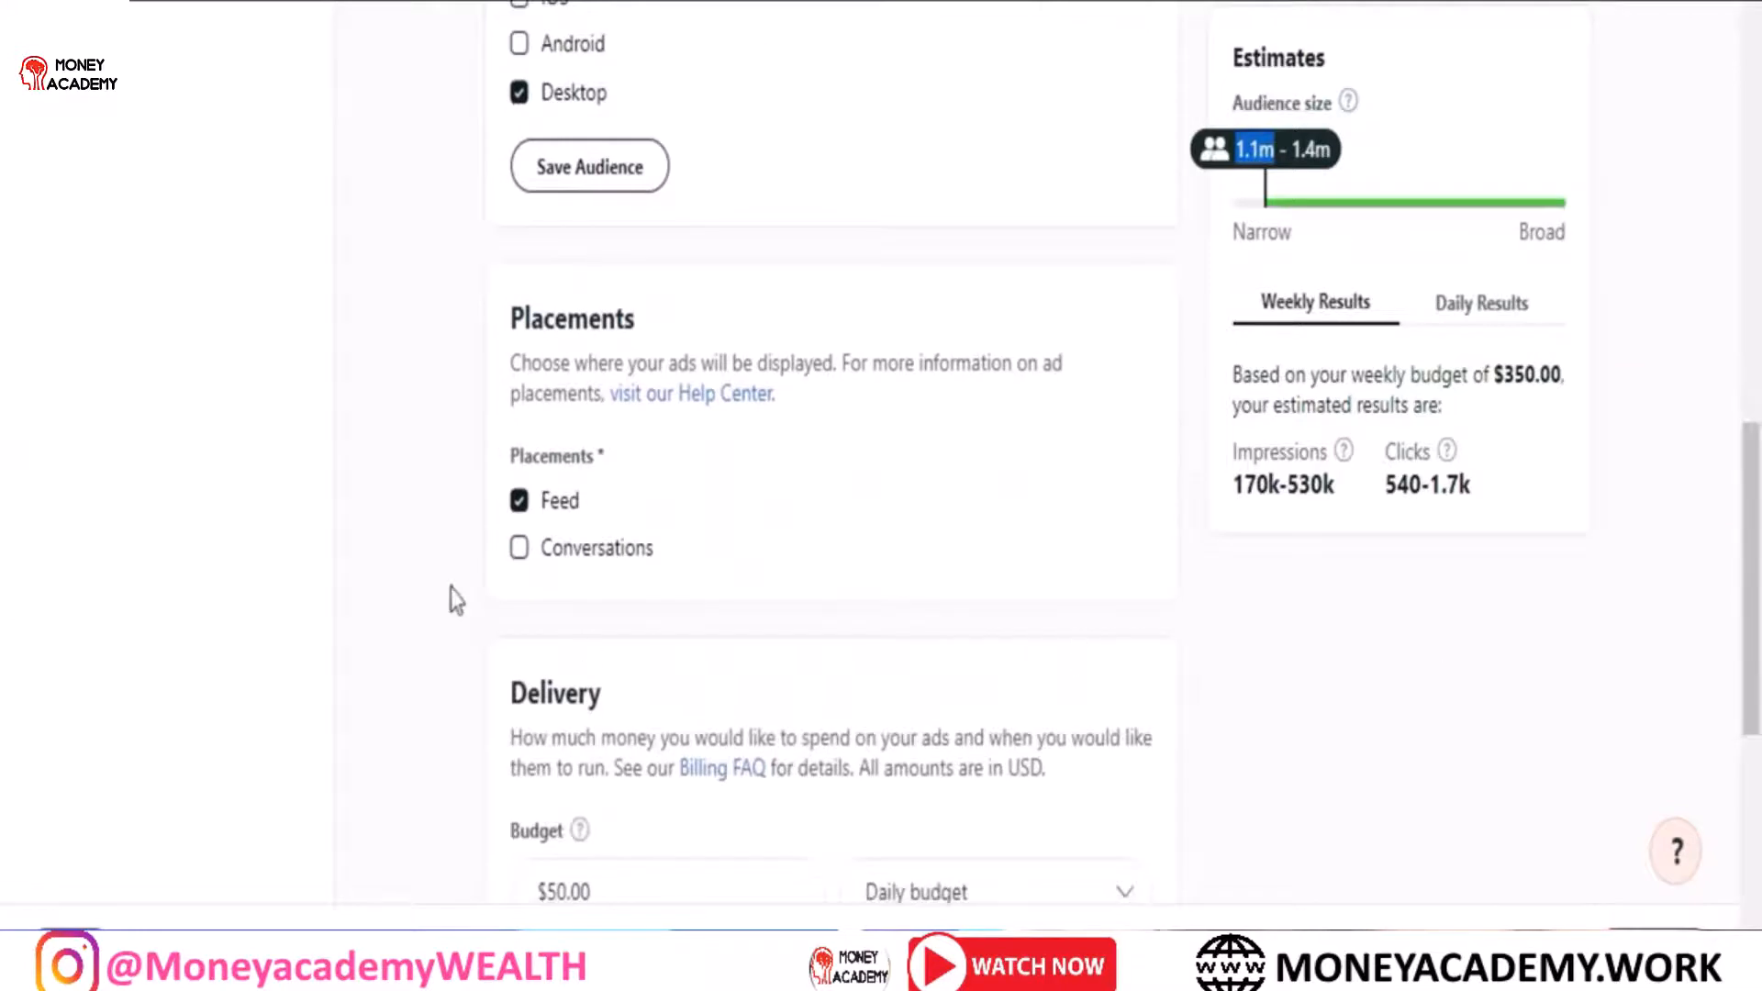
left_click(519, 550)
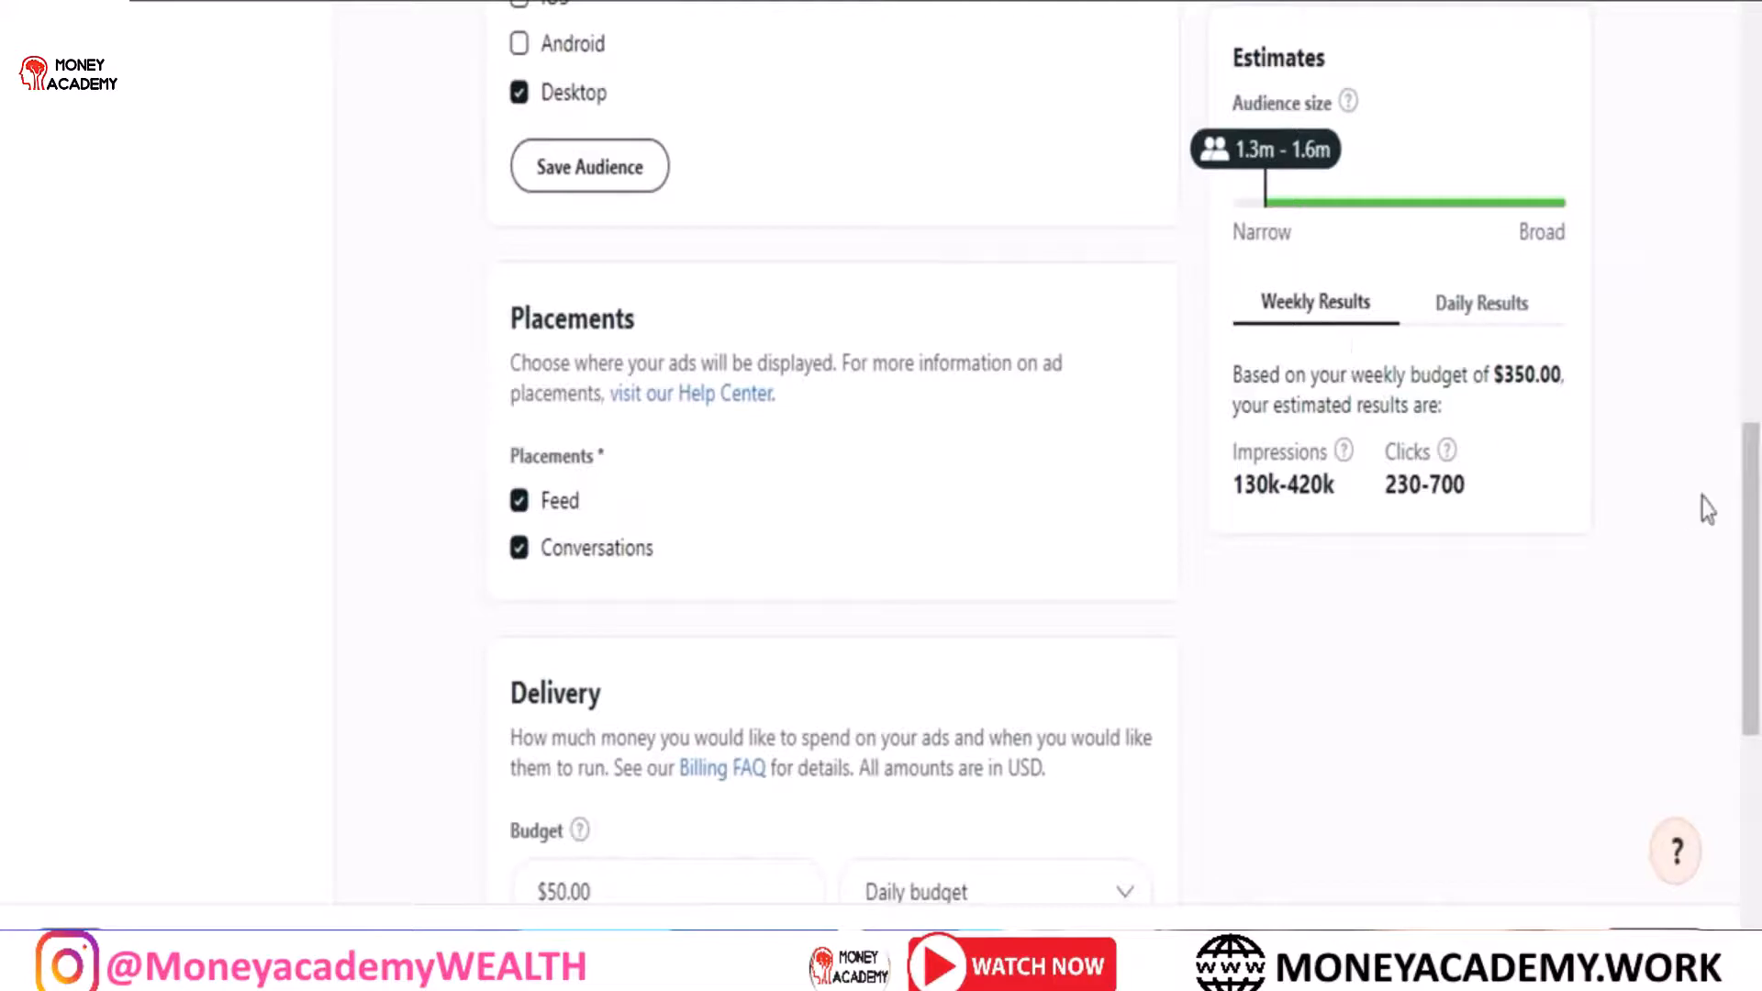
Step: Set the ad group's daily budget to $5.00
left_click_drag(1754, 515, 1759, 579)
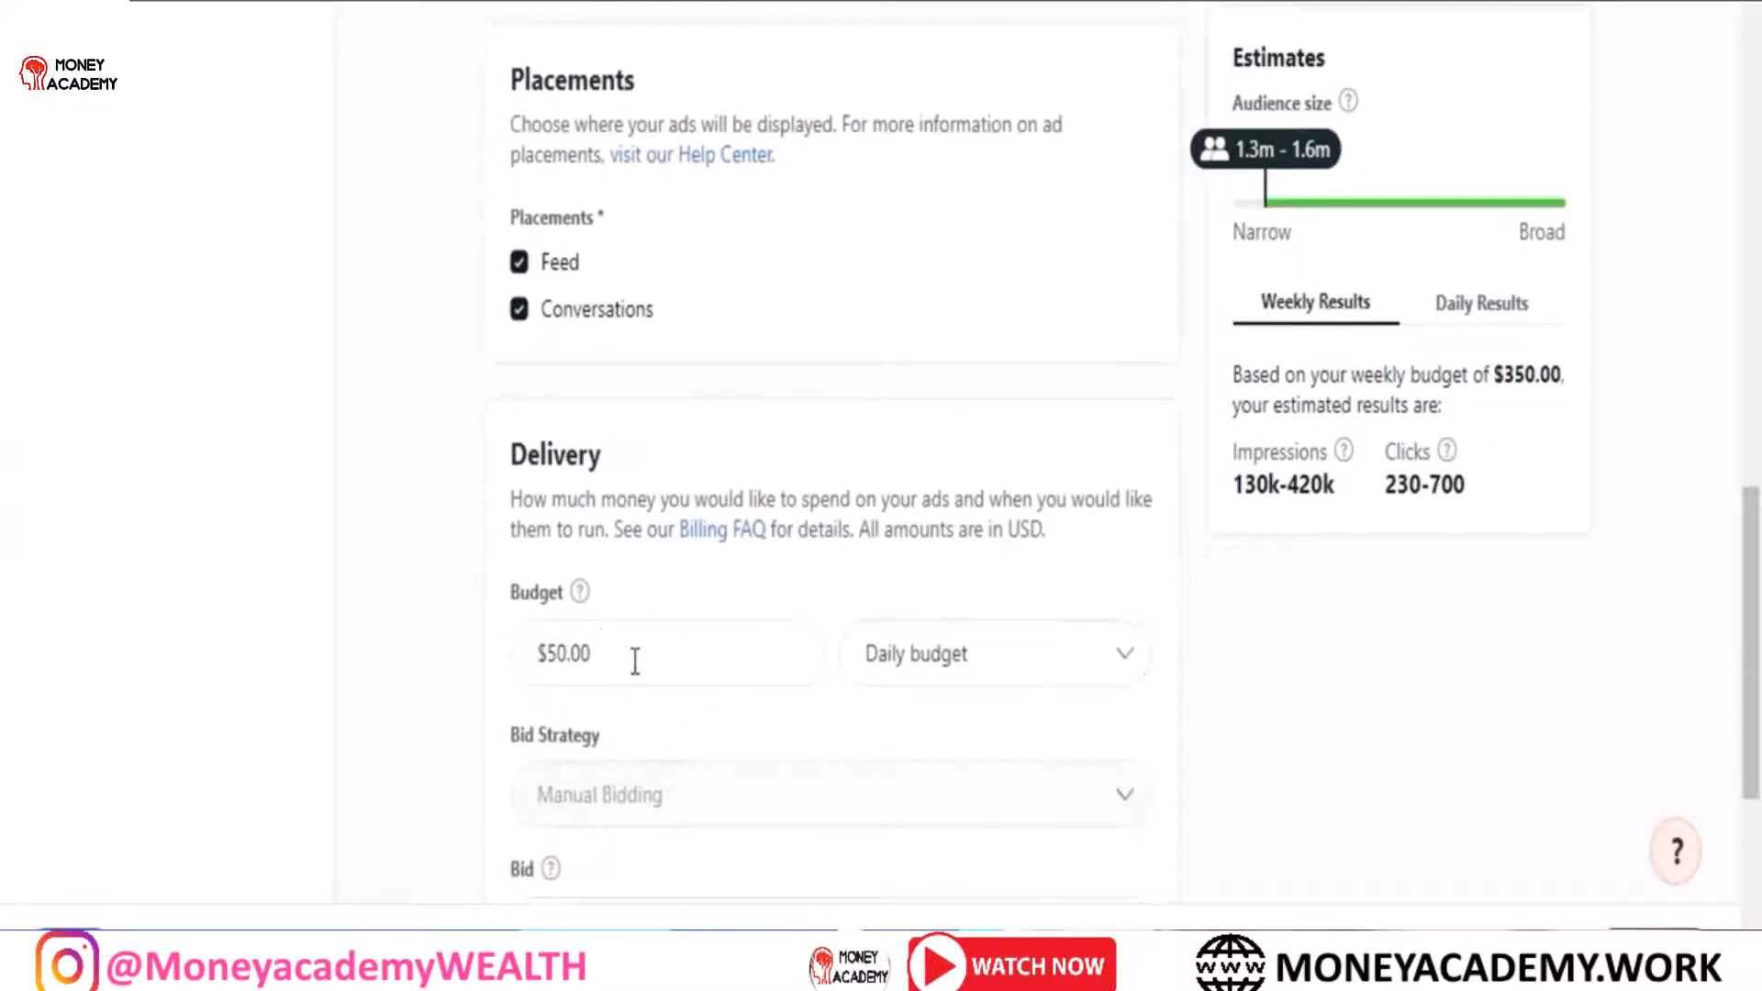
left_click_drag(633, 657, 531, 654)
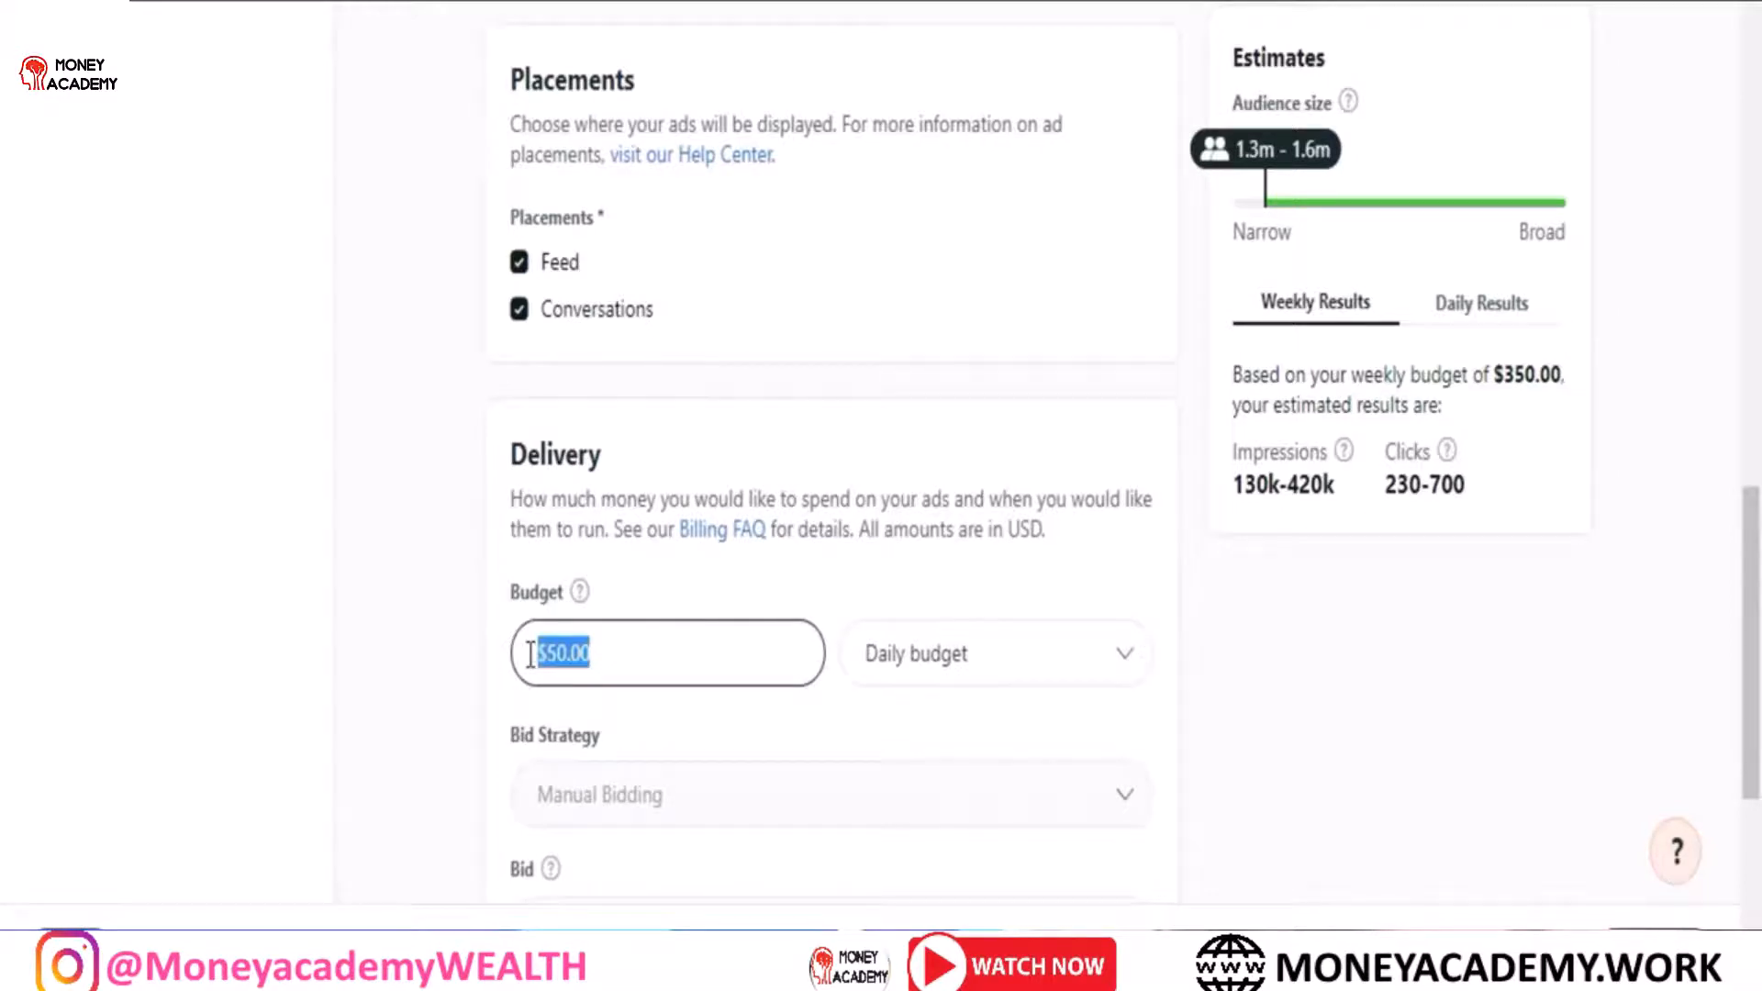
type("5")
left_click(425, 602)
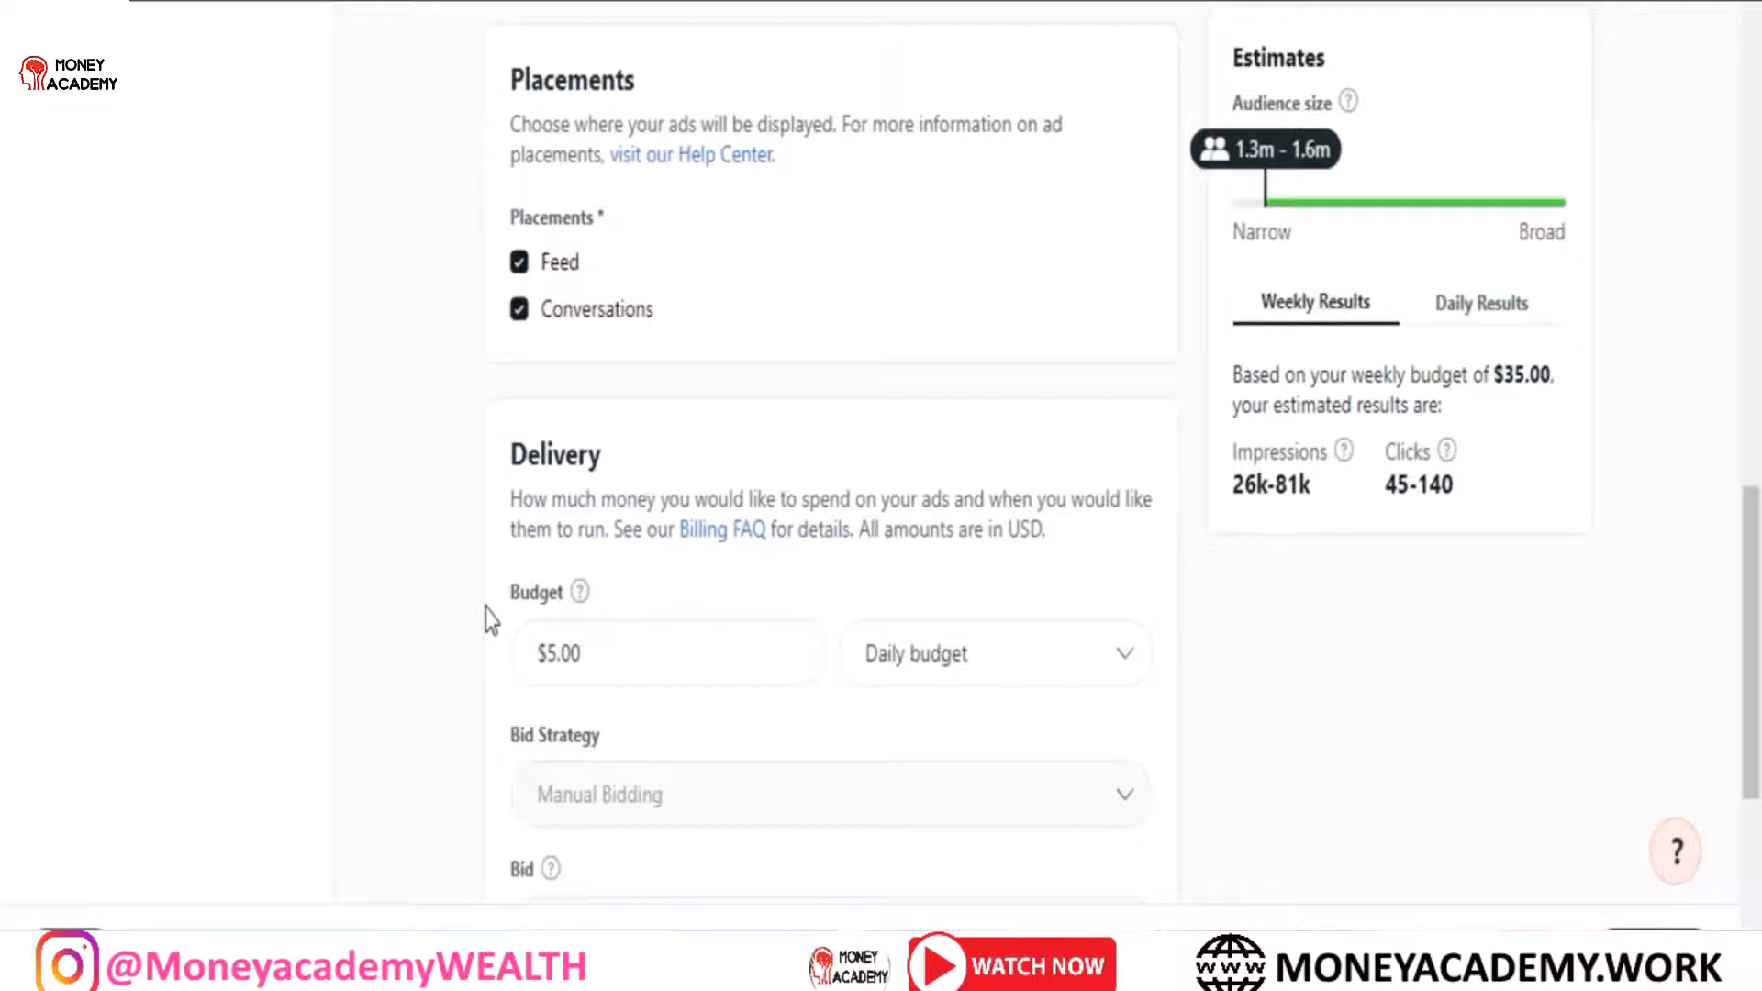
Step: Set the ad group's daily budget to $10.00
left_click_drag(623, 656, 533, 661)
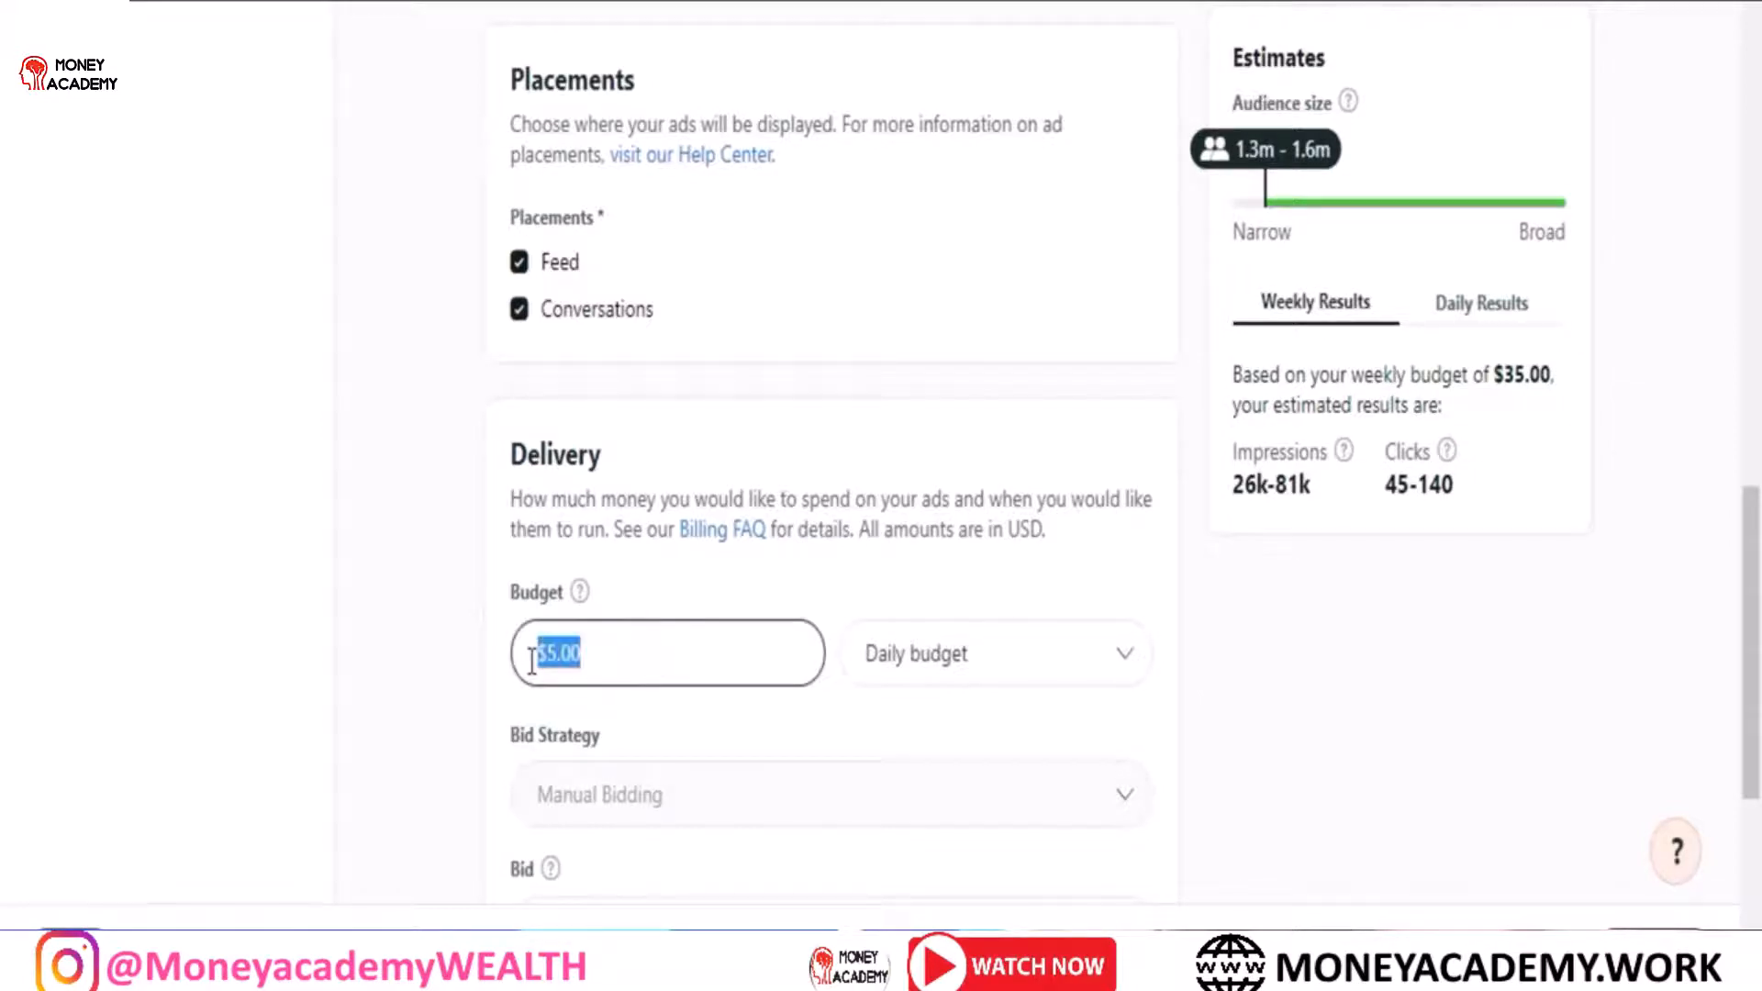
type("10")
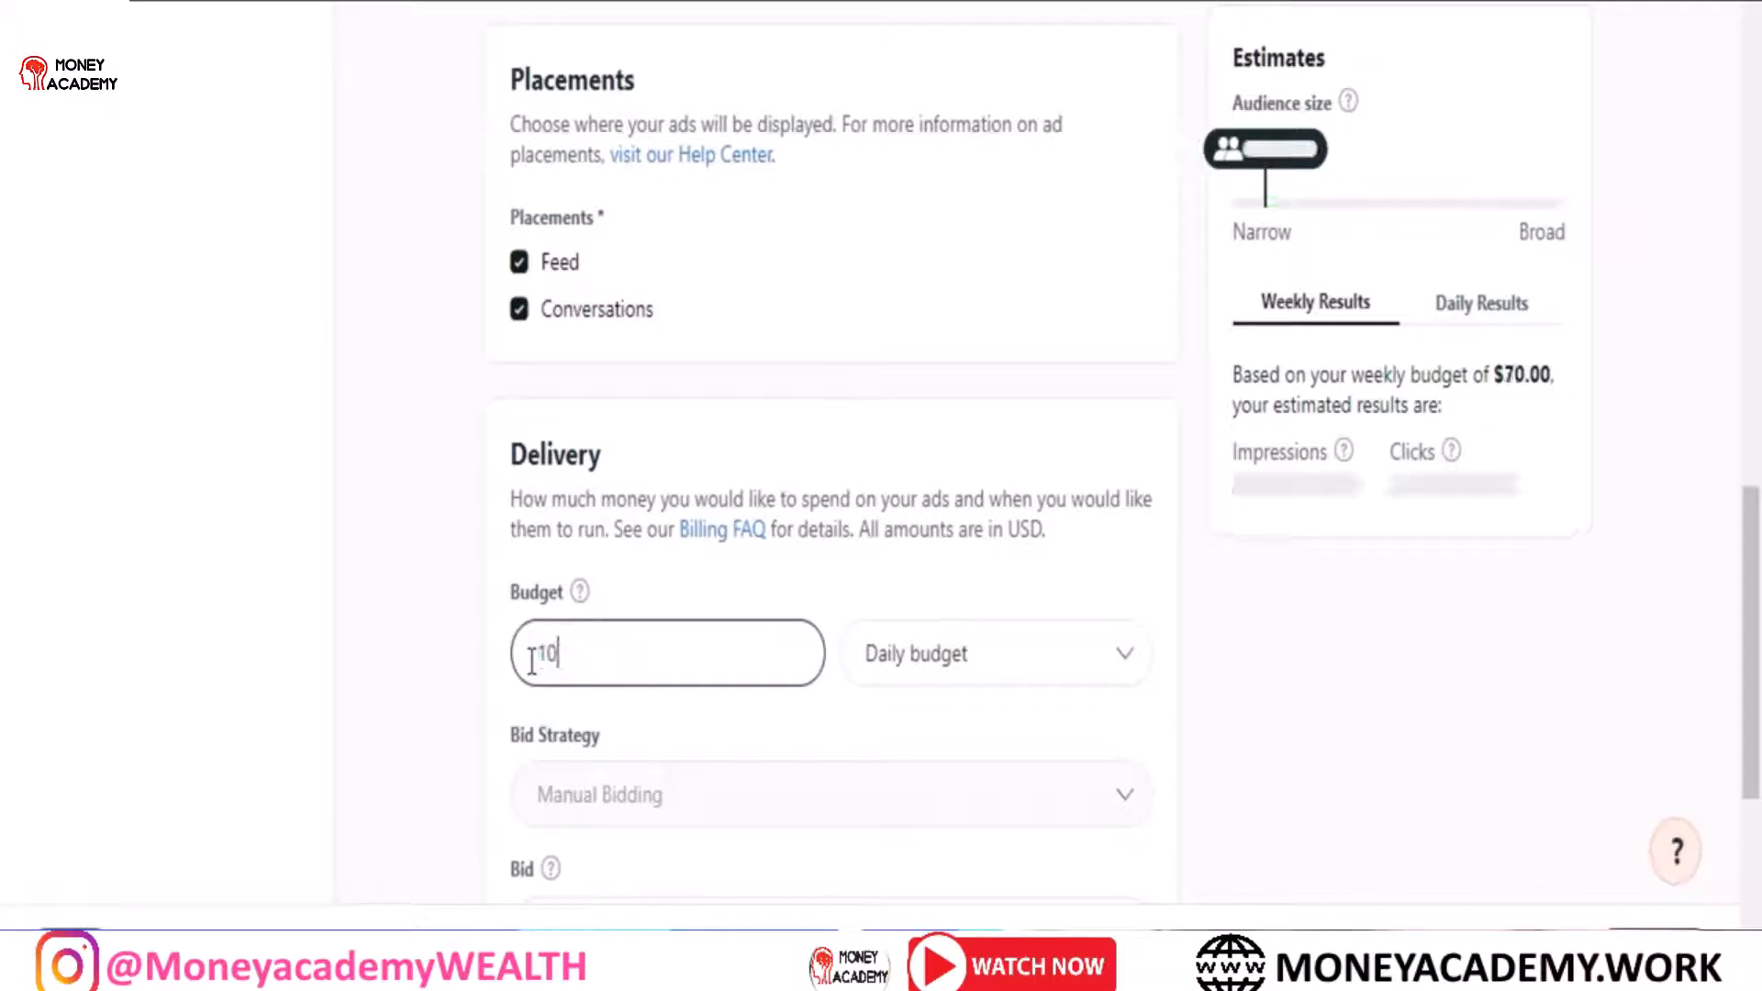
left_click(480, 667)
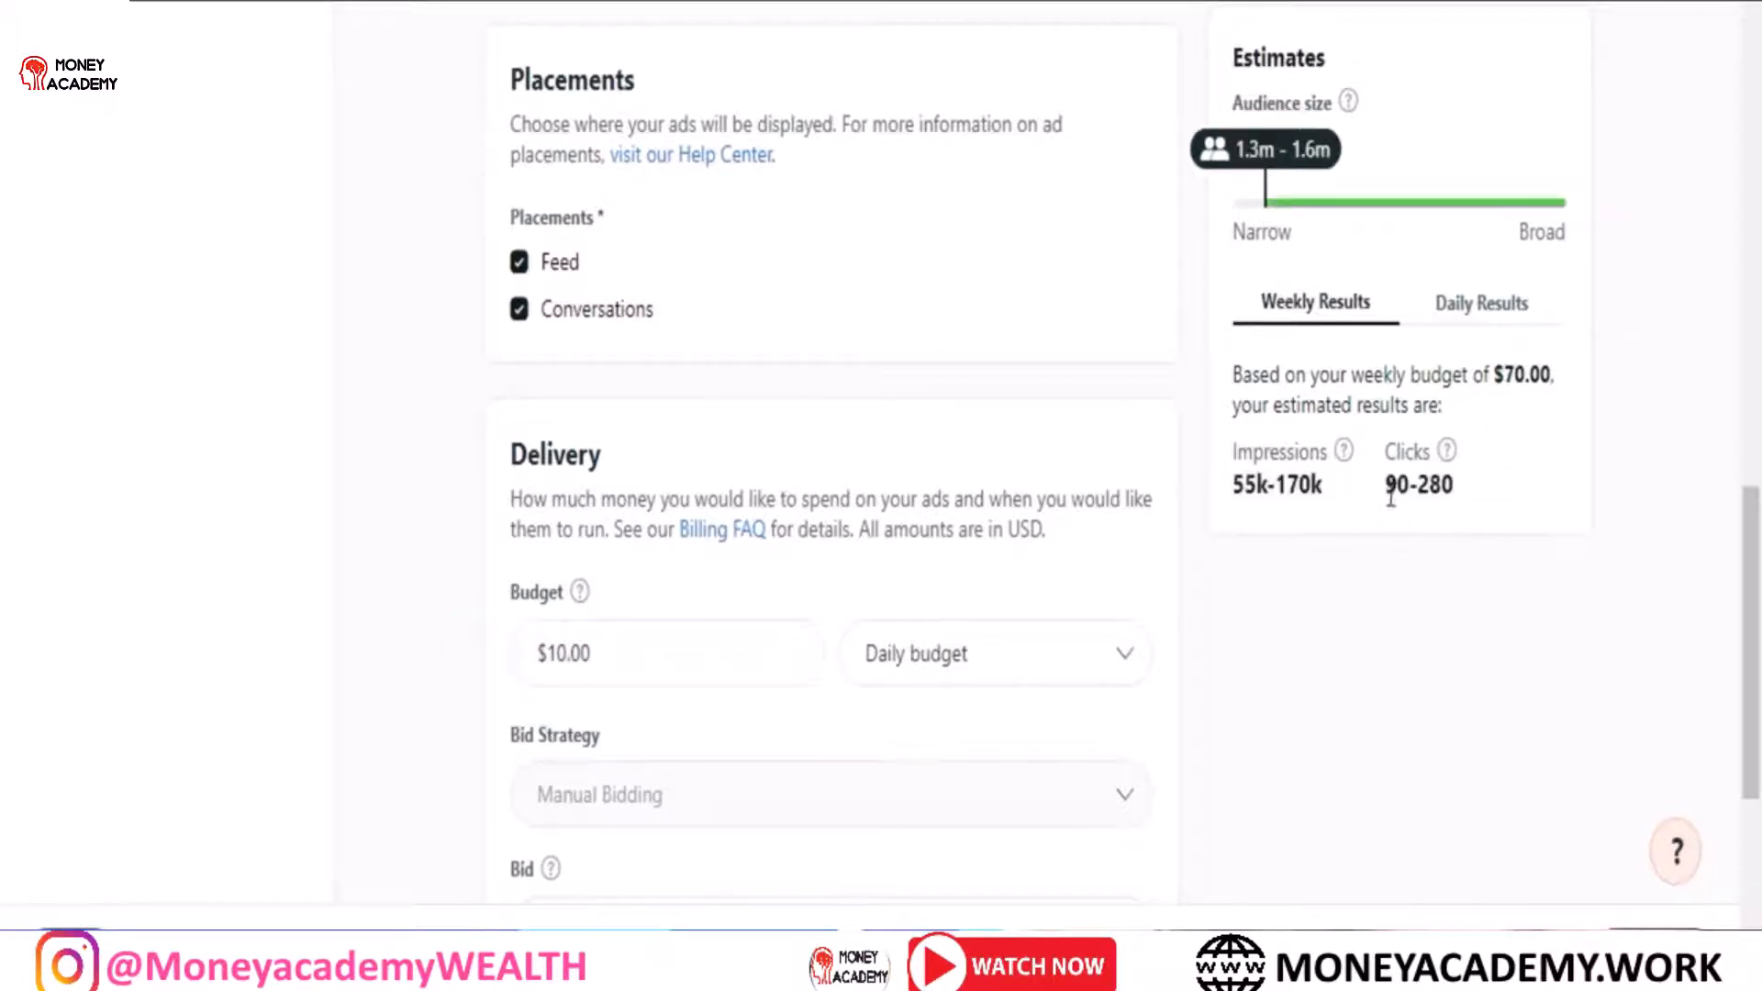
Step: Examine the estimated weekly clicks against the daily budget, and check the ad group's bid and schedule settings
left_click_drag(1386, 484, 1465, 491)
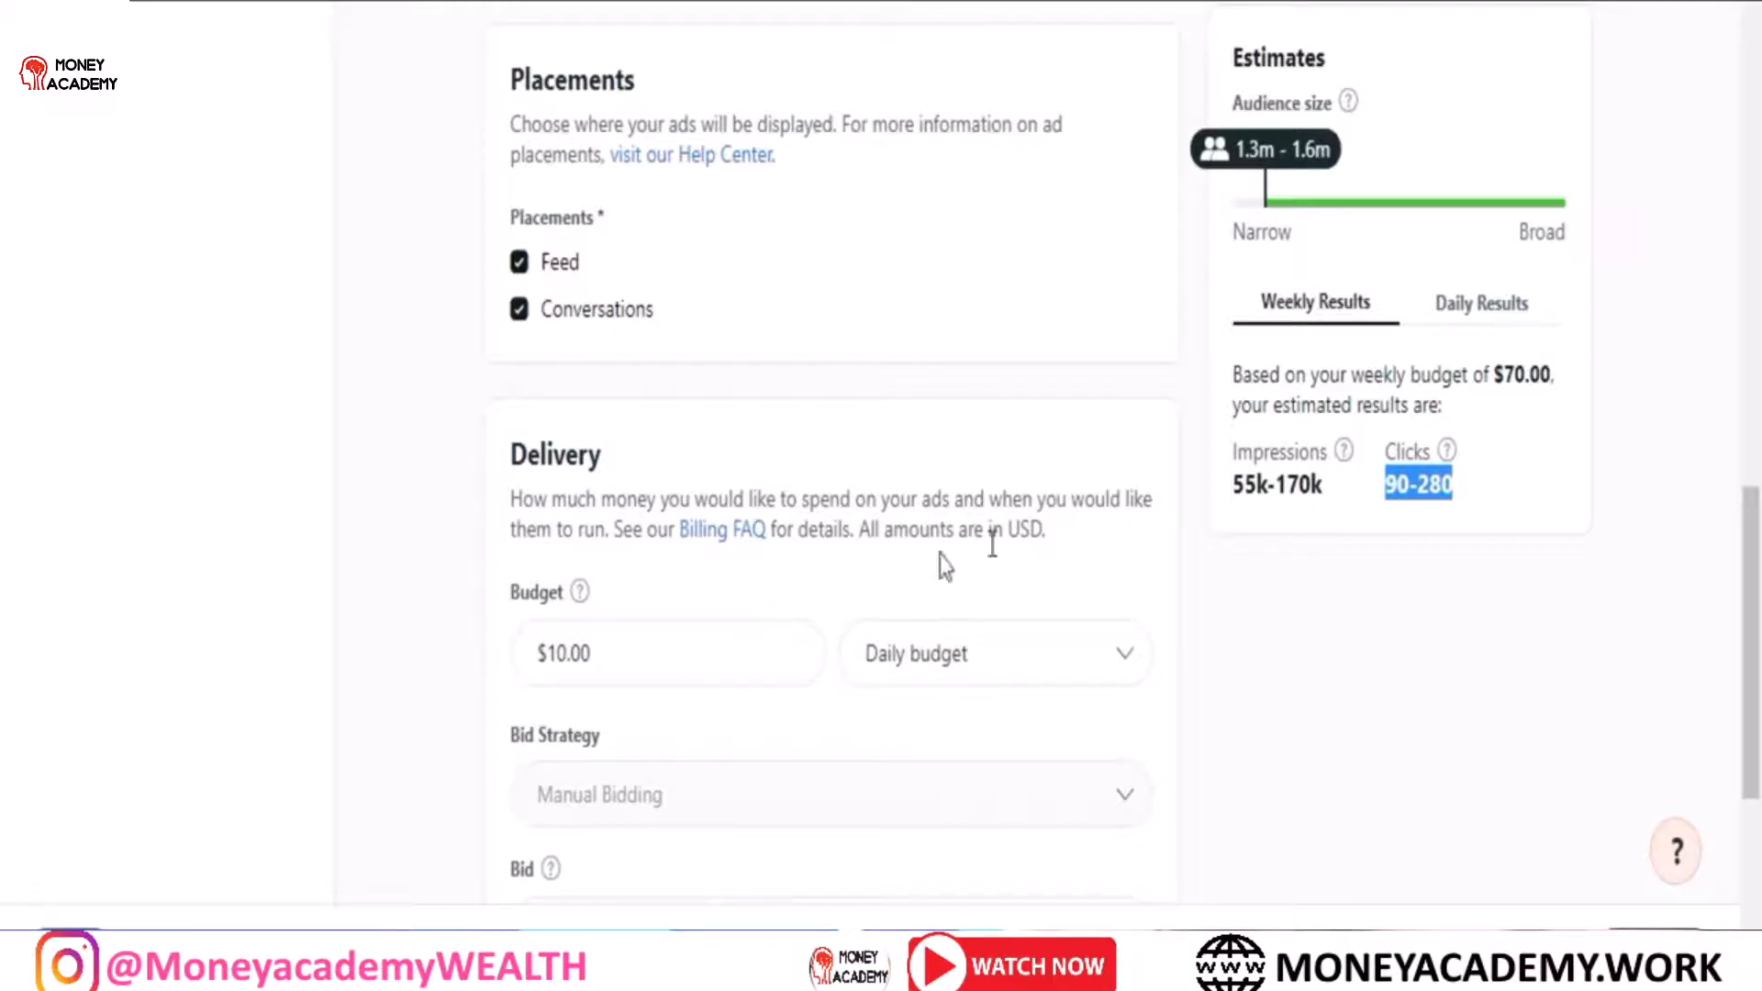
left_click_drag(1078, 530, 520, 514)
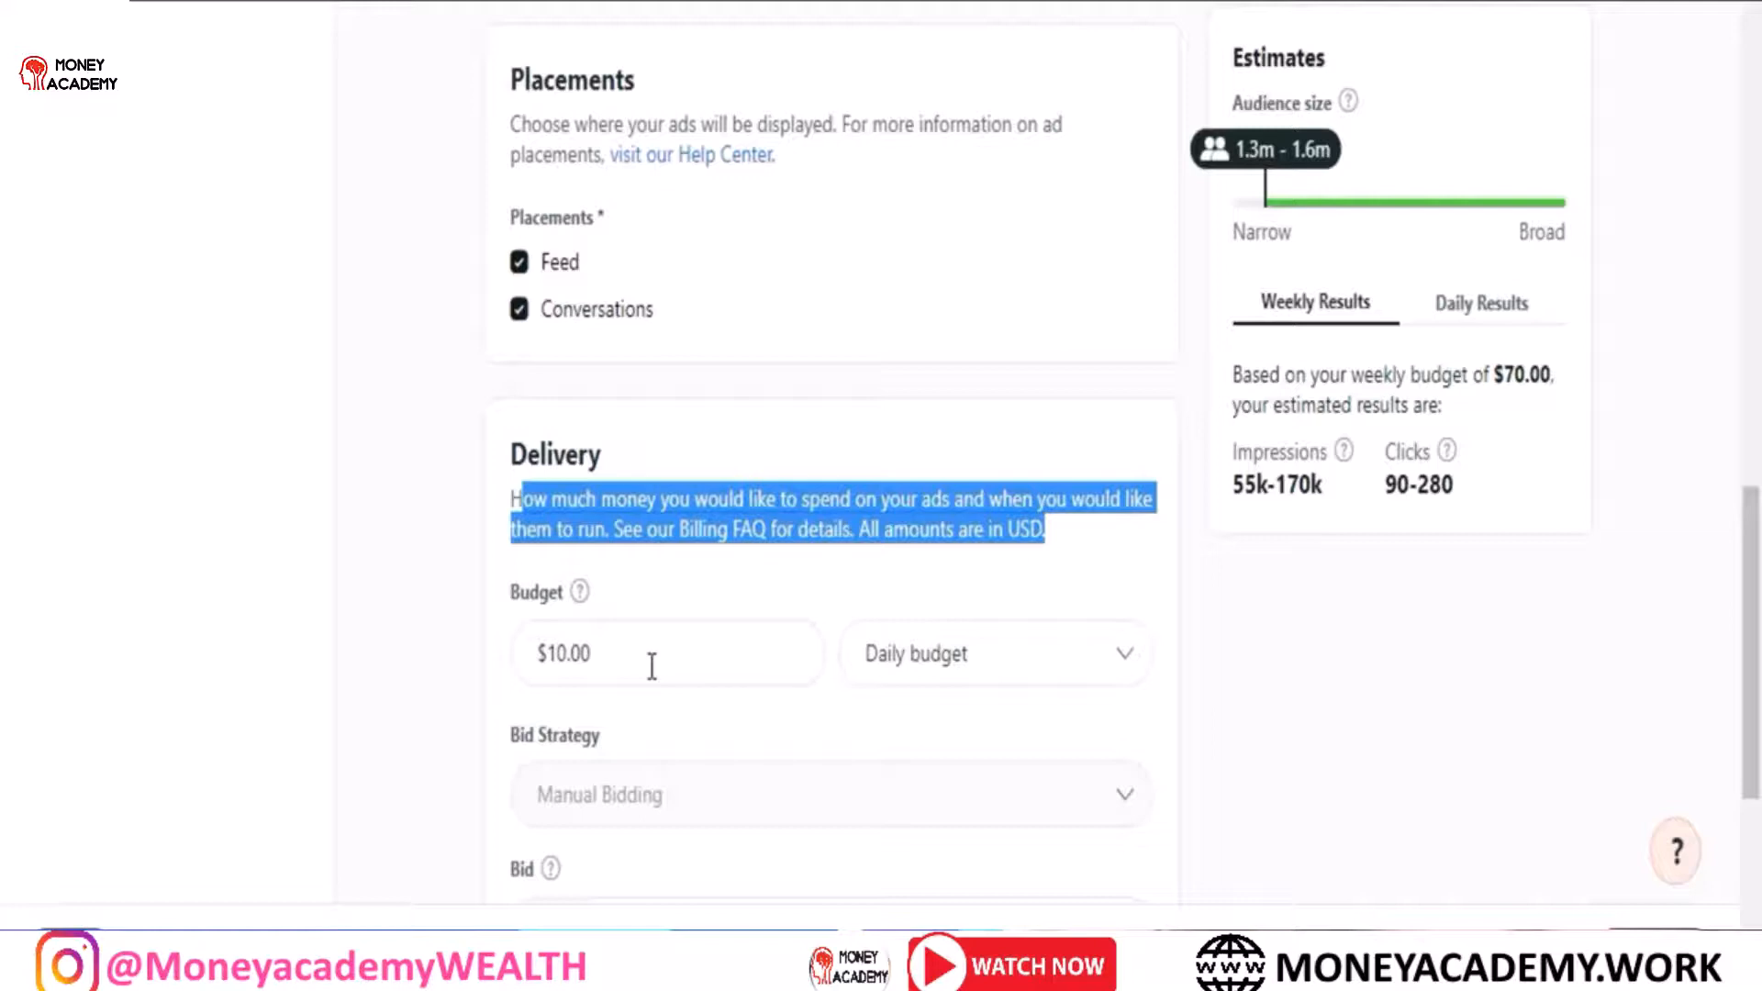
left_click(735, 613)
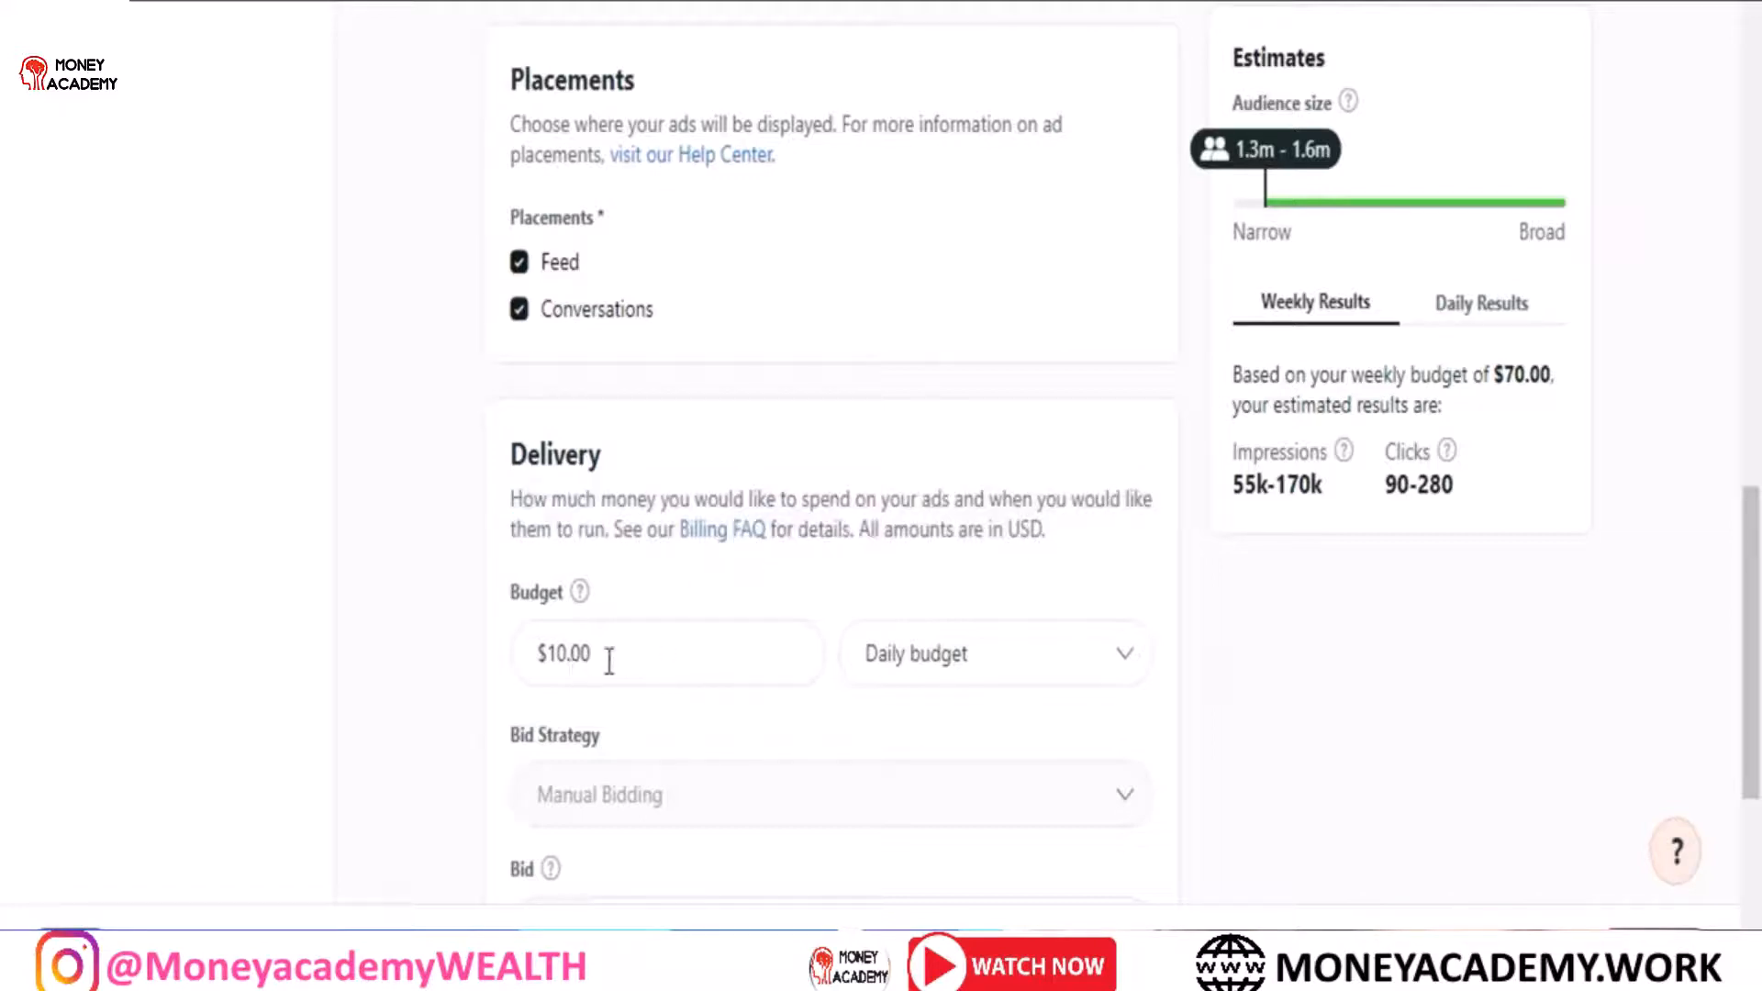
left_click_drag(1382, 487, 1465, 502)
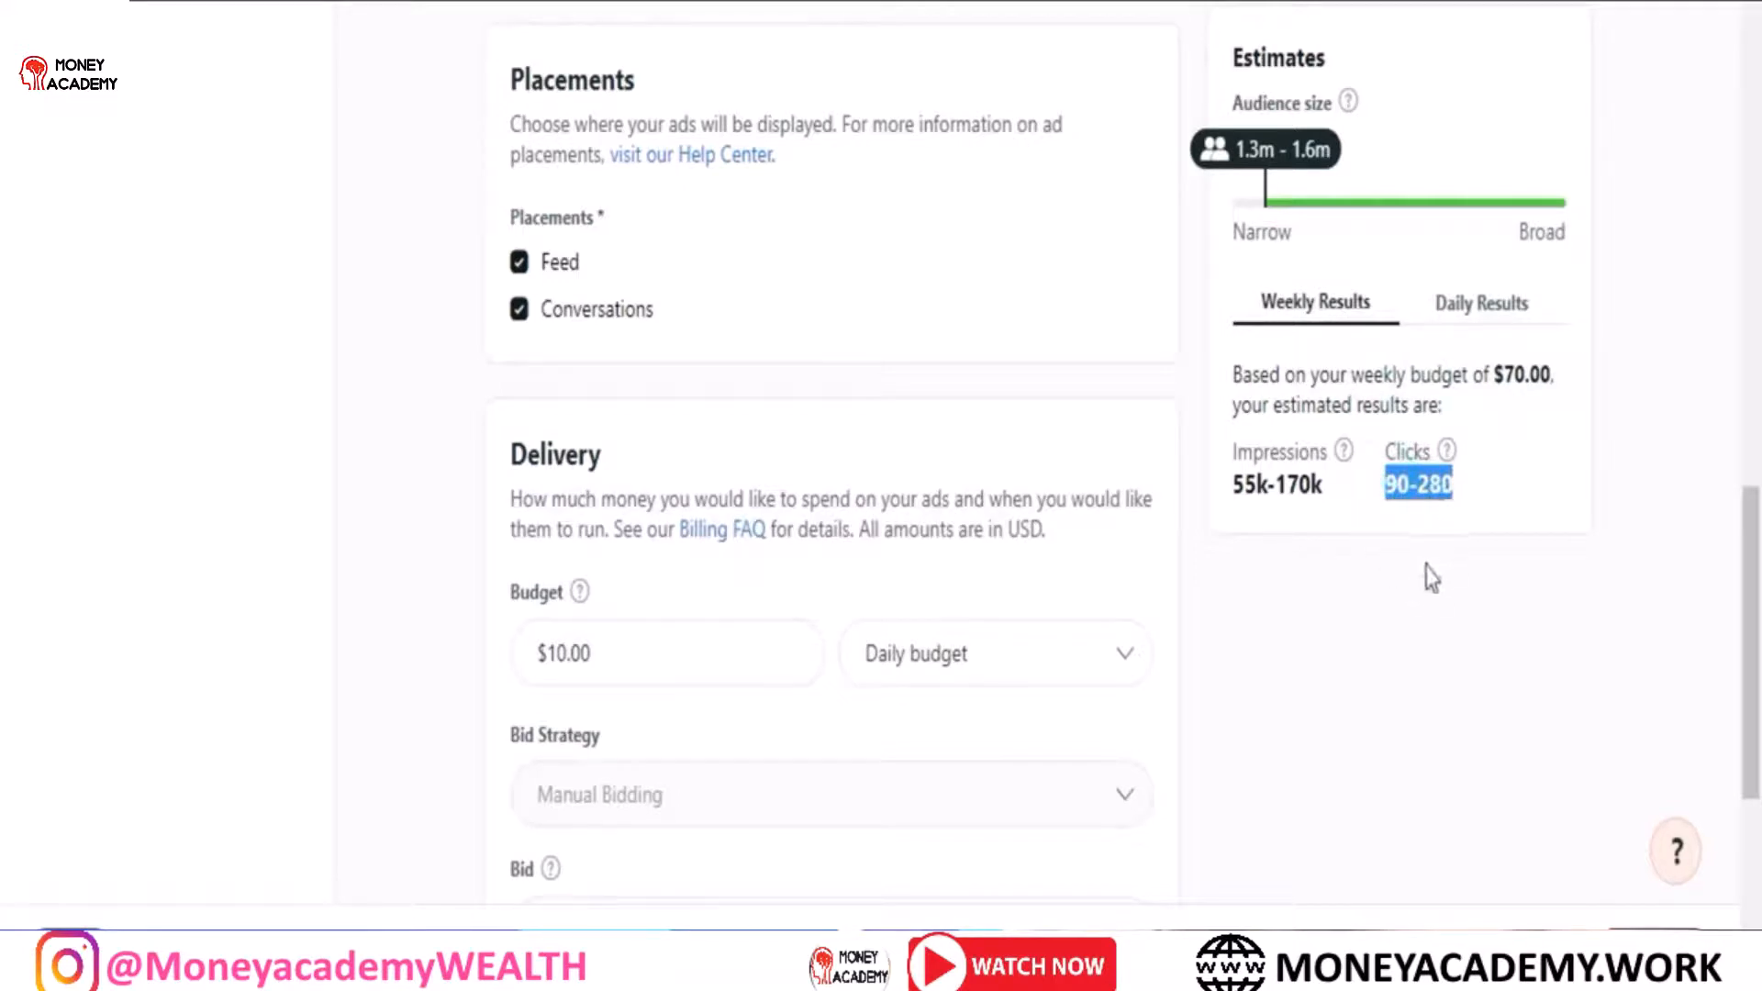
scroll(2, 590, "down", 4)
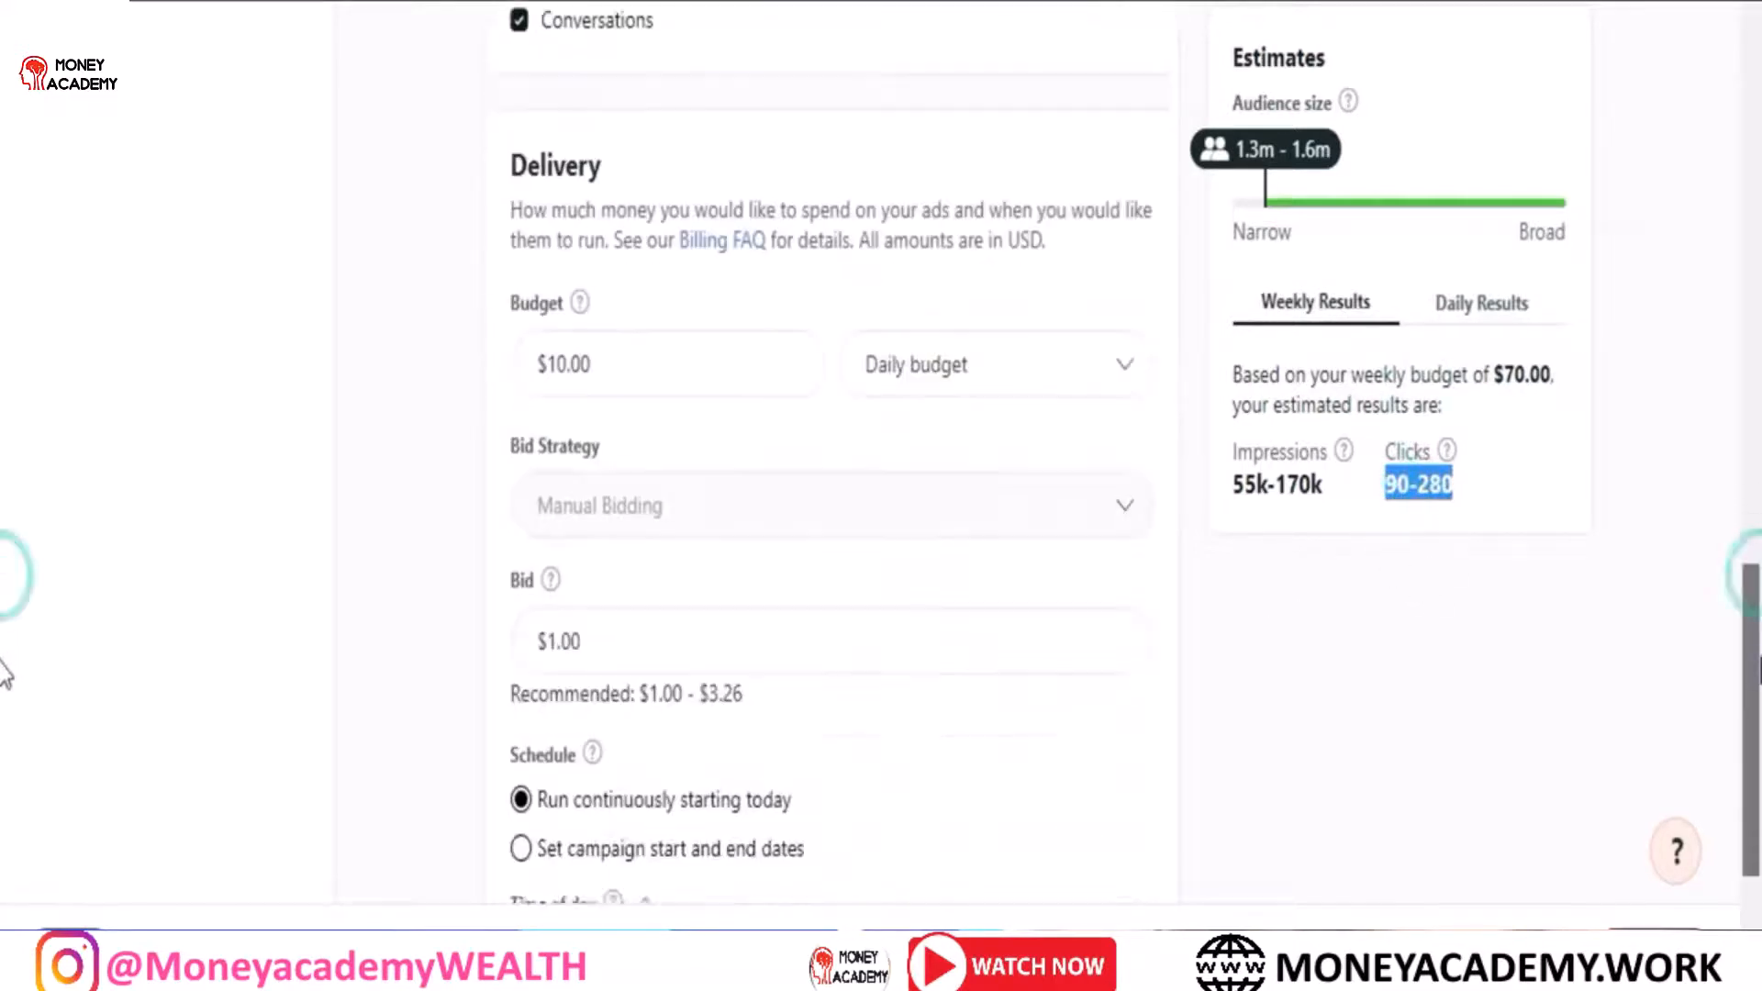
scroll(5, 720, "down", 2)
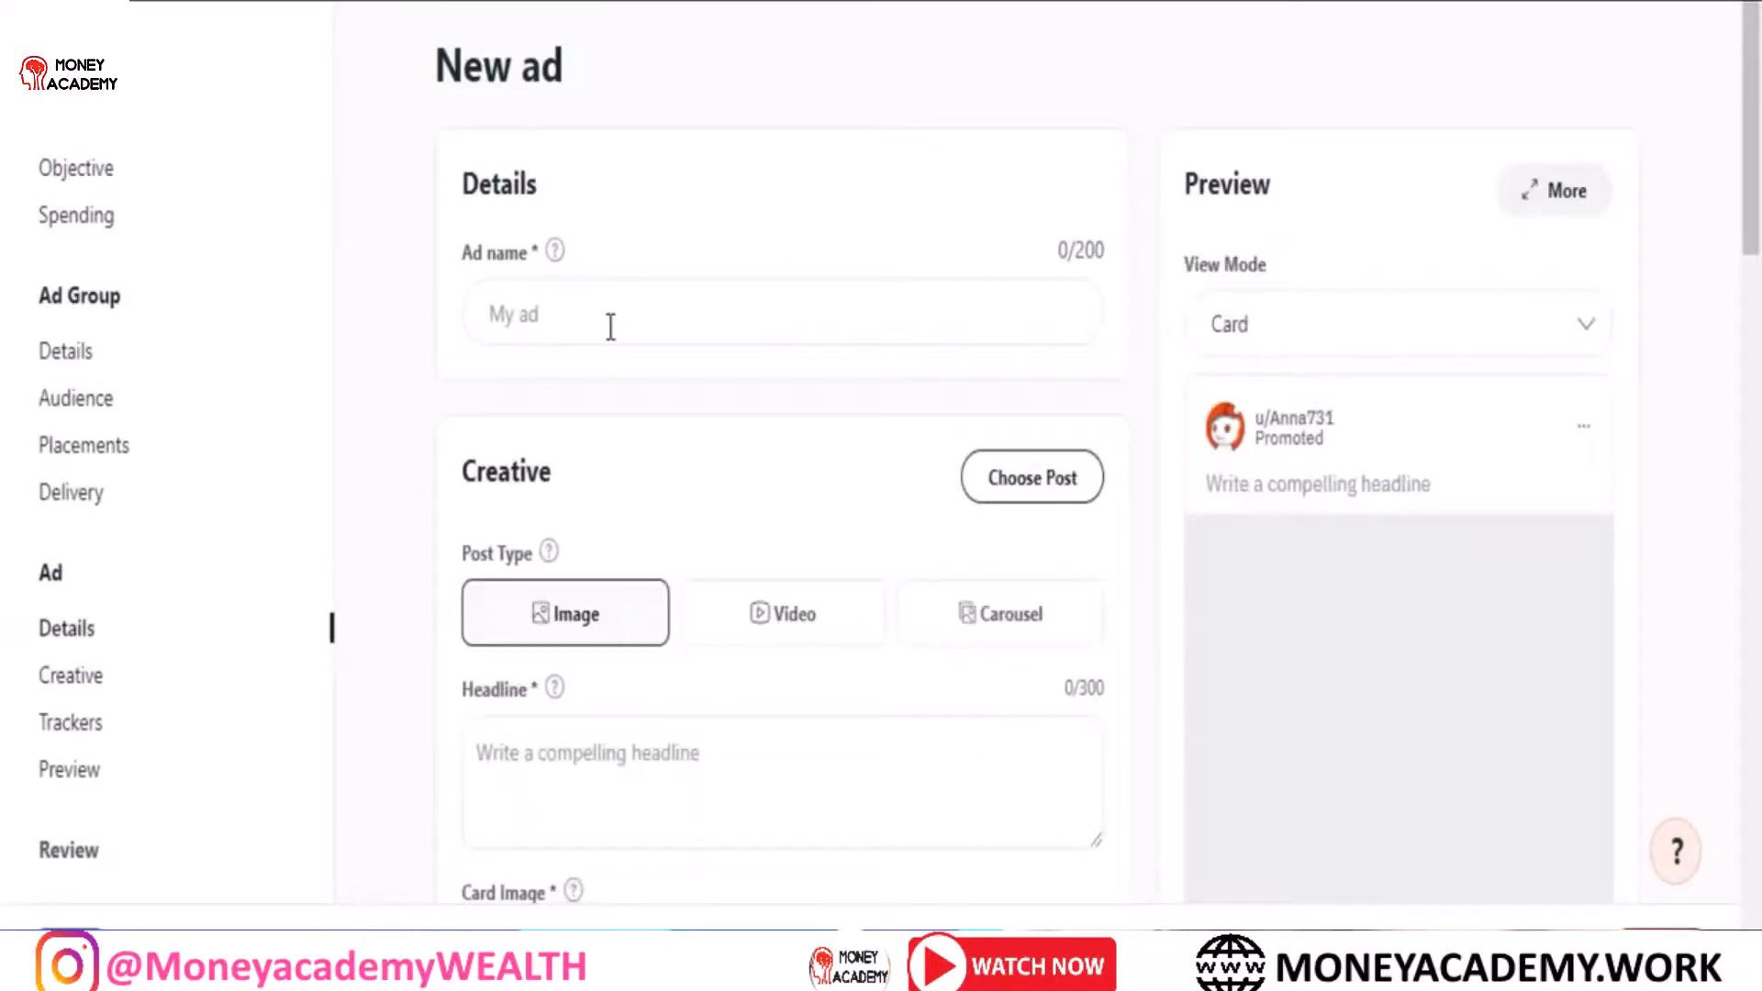
Step: Name the new ad "CPA Ad"
left_click(610, 326)
type("CPA Ad")
left_click(547, 384)
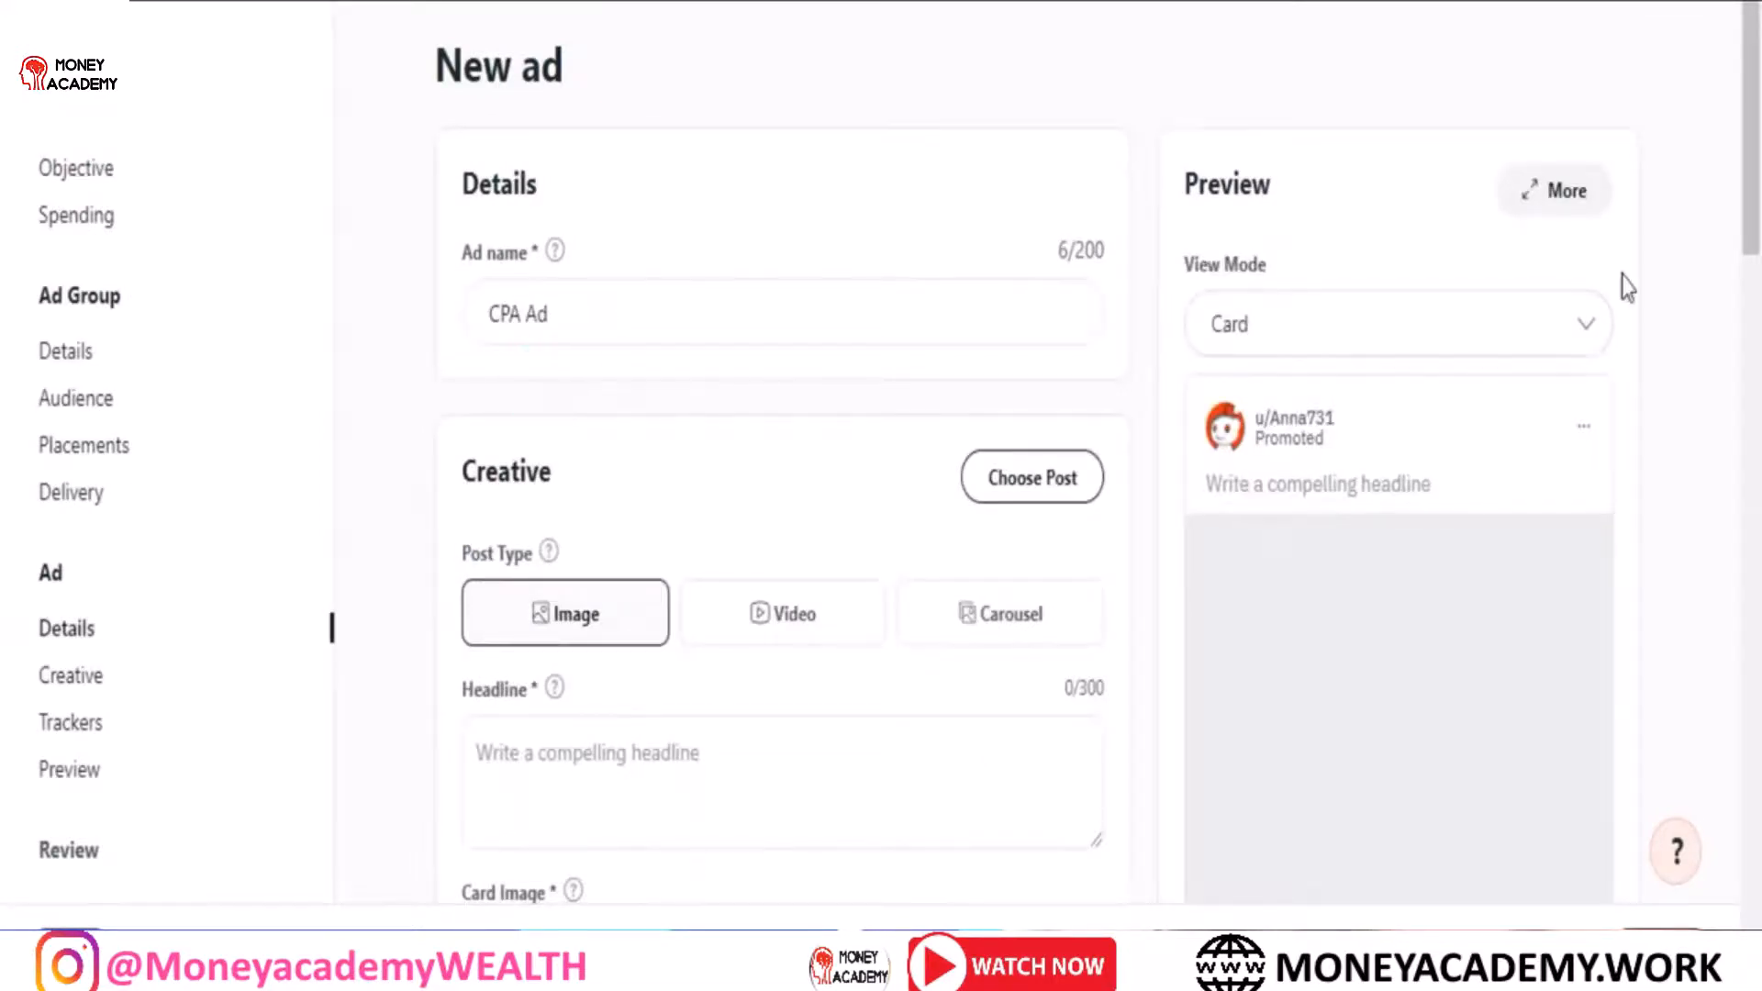
Step: Upload the picture of a tablet showing a credit score as the card image of the image ad
scroll(1627, 287, "down", 4)
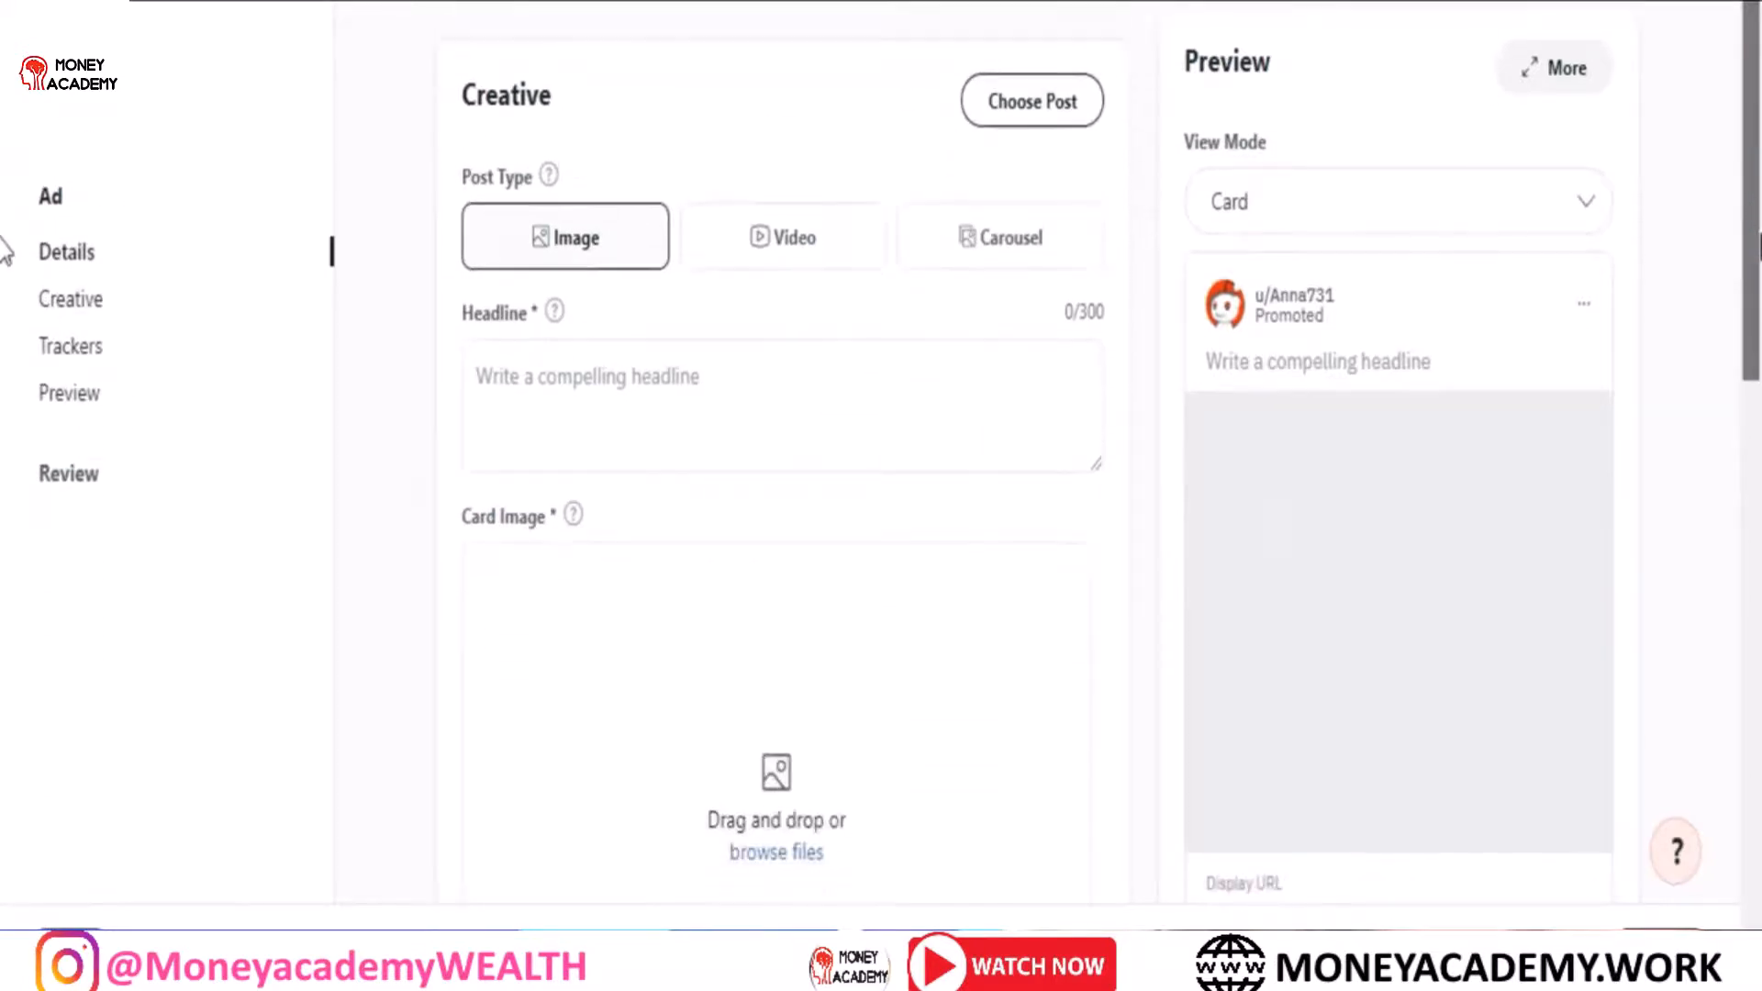
left_click_drag(1759, 235, 1758, 277)
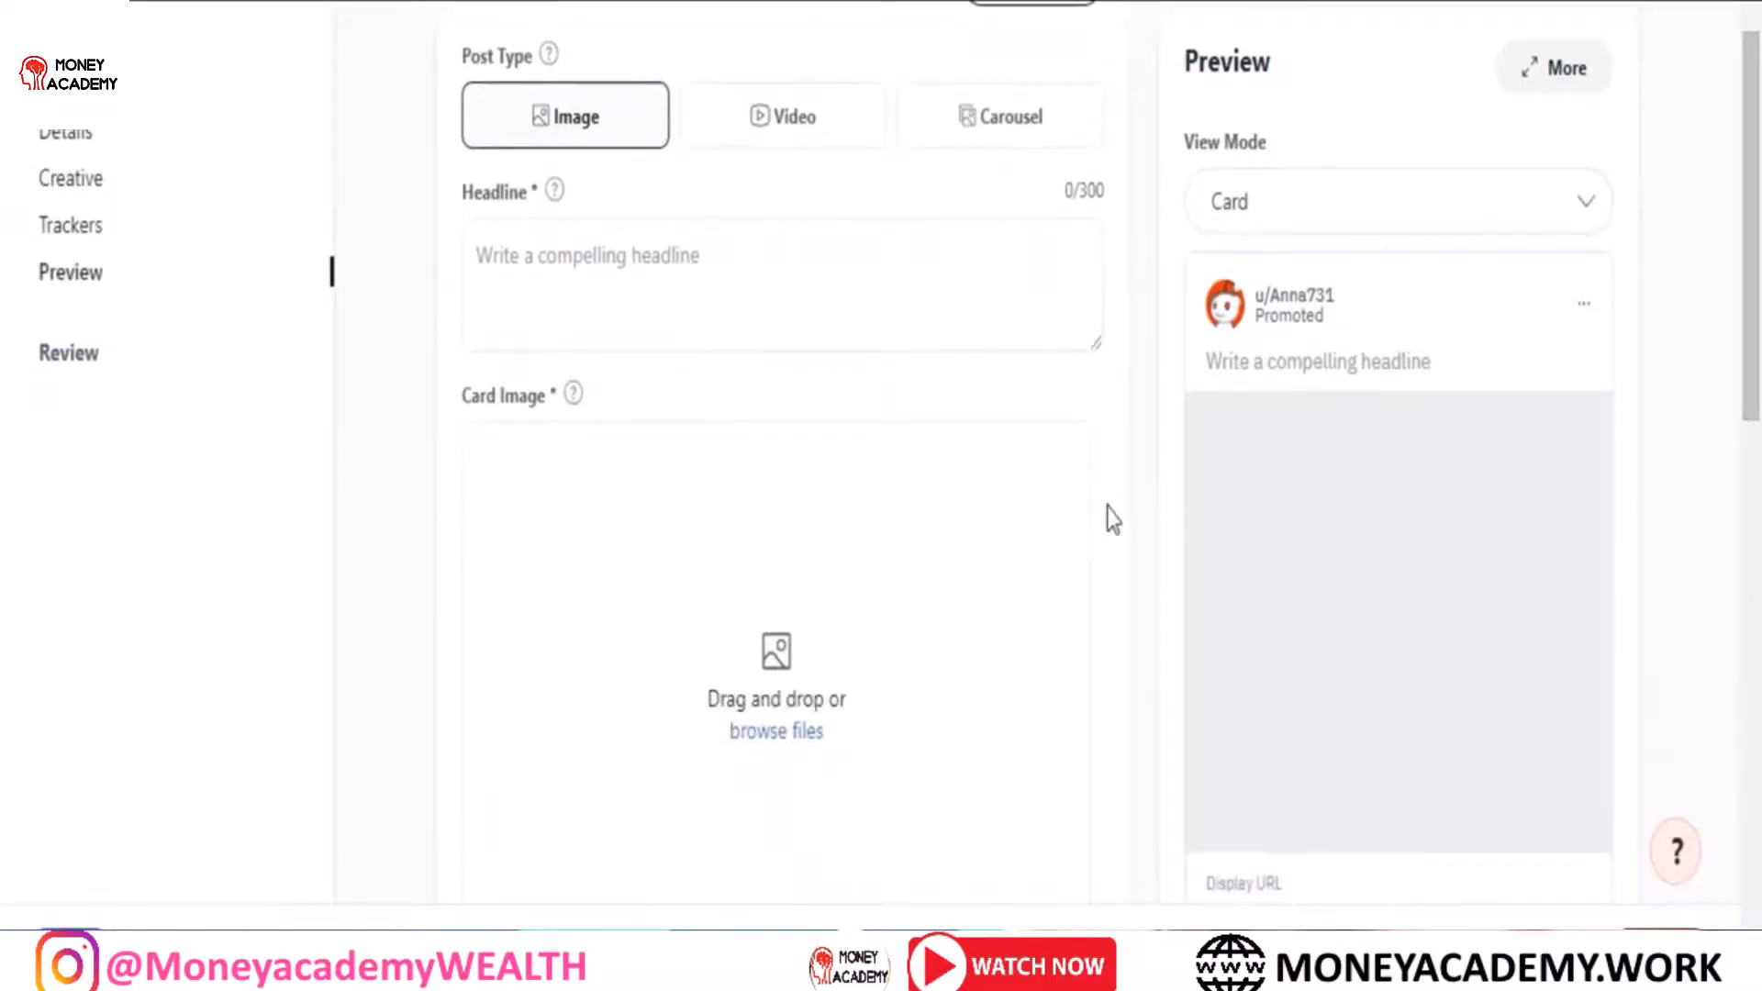
left_click(771, 731)
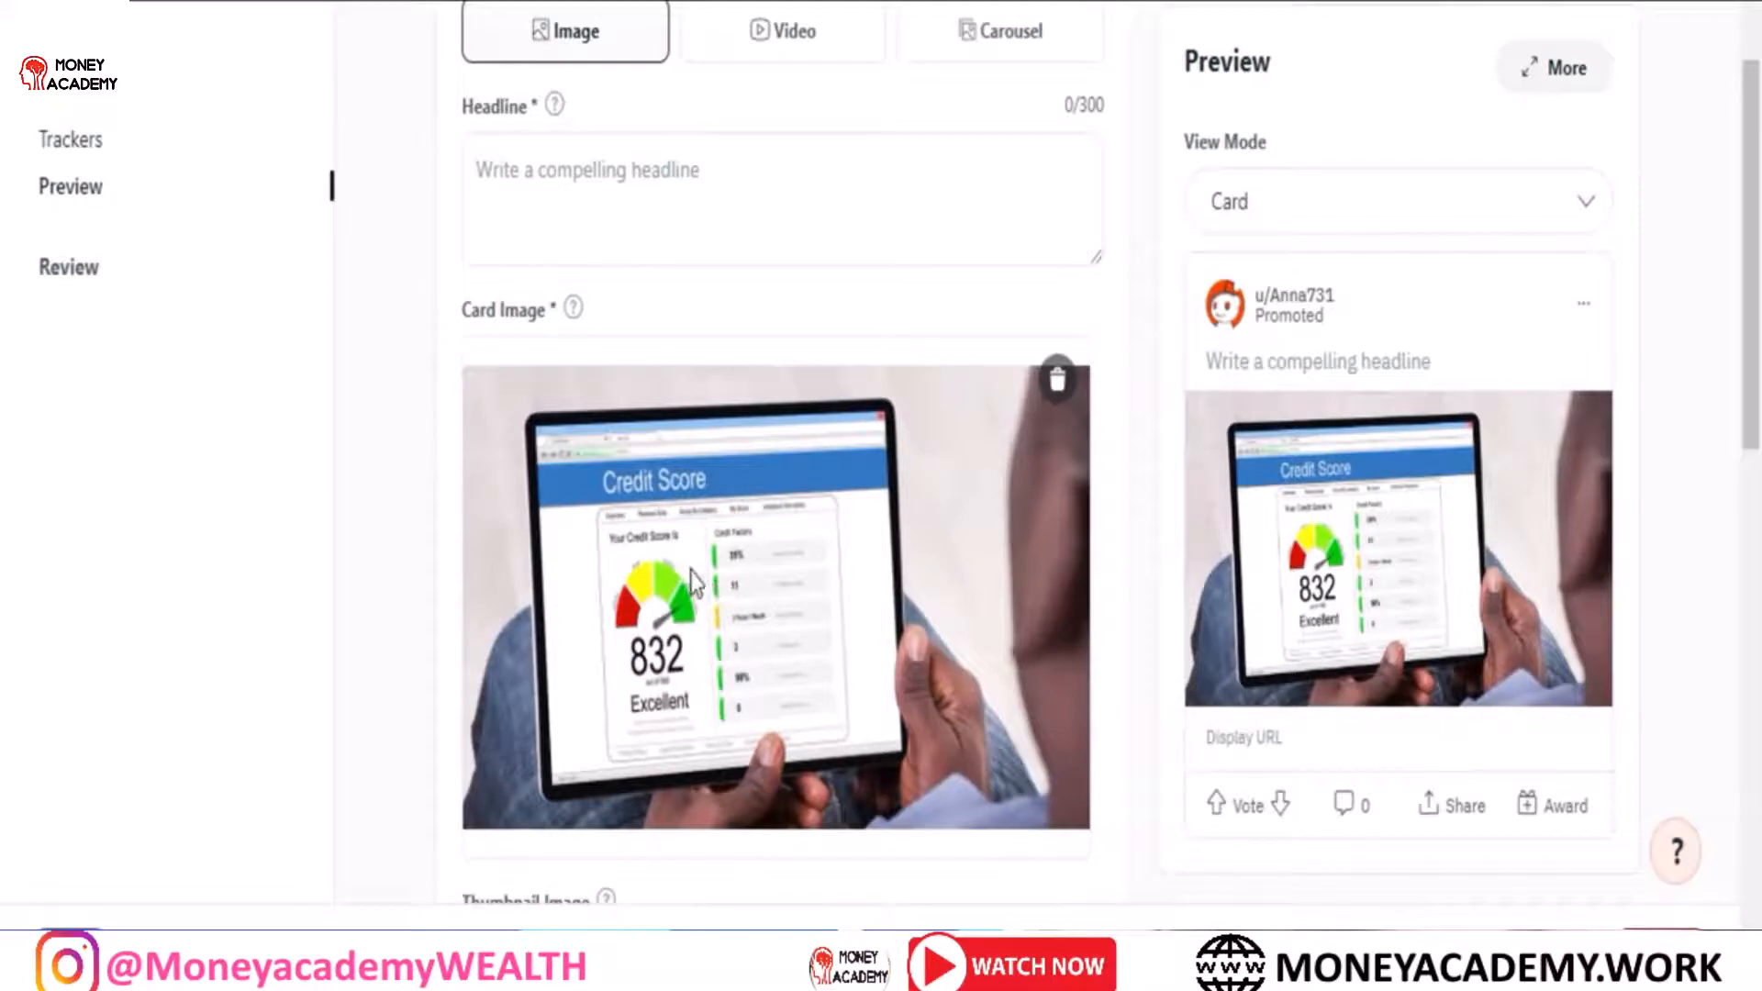
Step: Enter the headline "Get Your Free Credit Score in Canada..." and check the available view modes of the ad preview
left_click(574, 217)
type("Get Your Free Credit Score in Canada...")
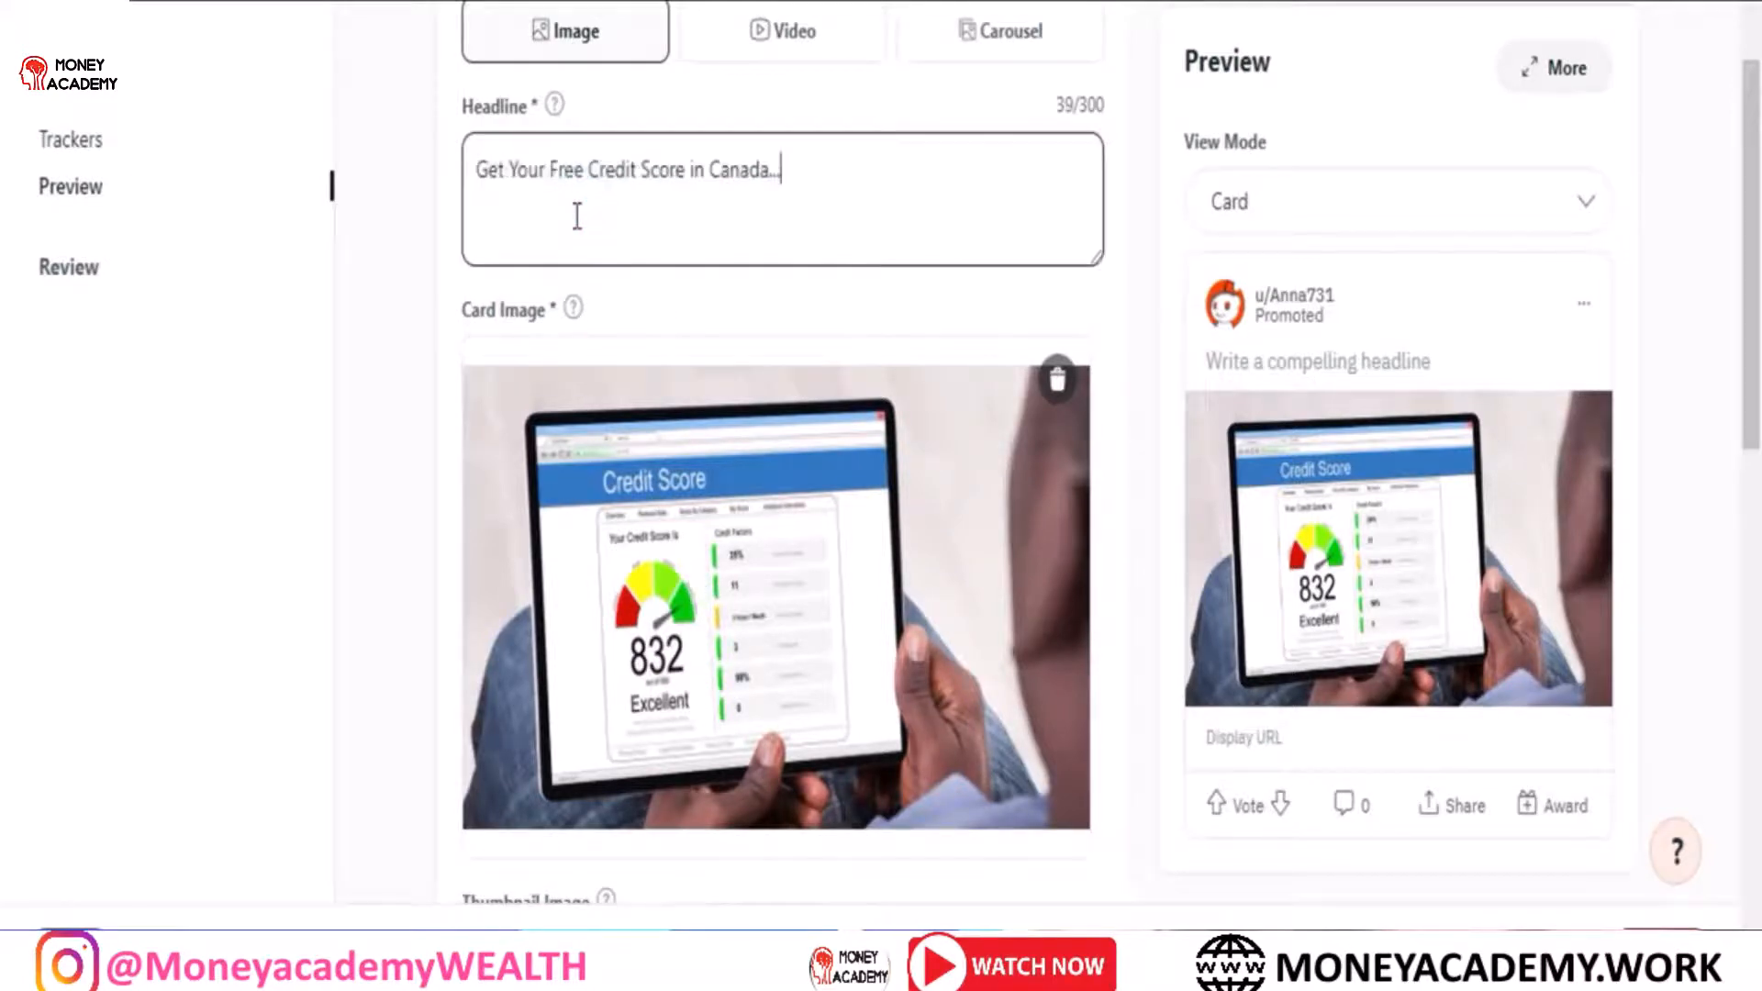
mouse_move(494, 162)
left_mouse_down()
mouse_move(772, 169)
mouse_move(476, 174)
left_mouse_up()
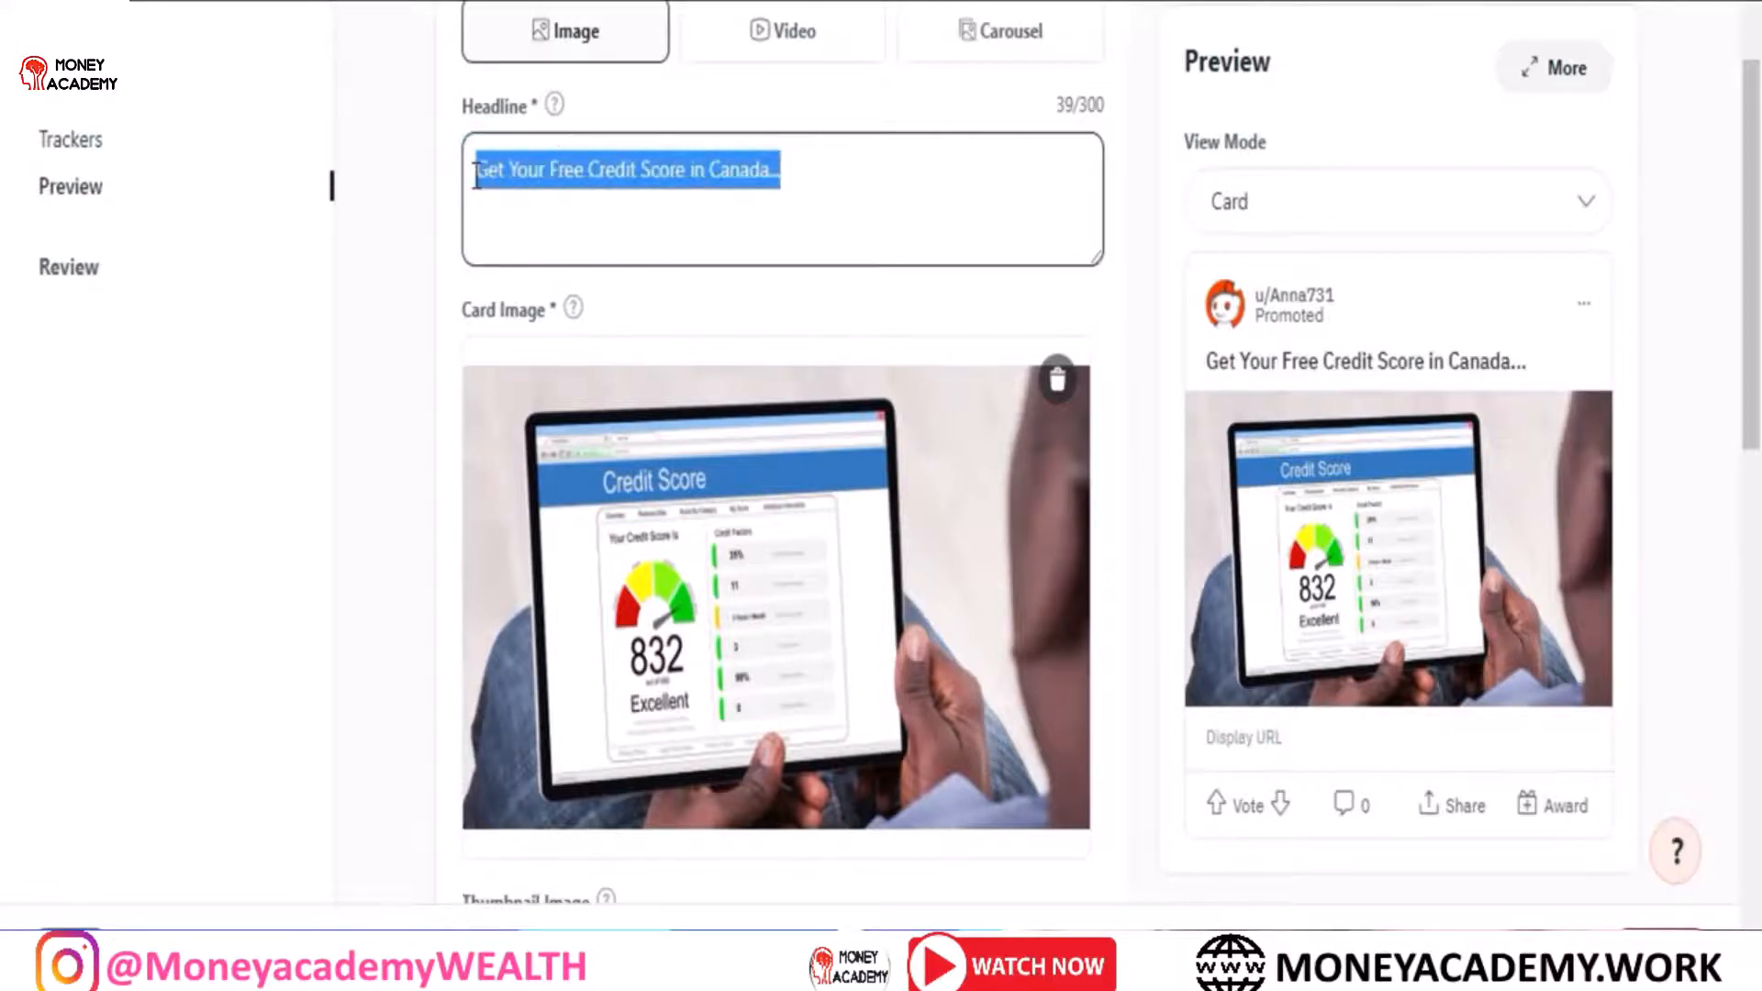
left_click(541, 165)
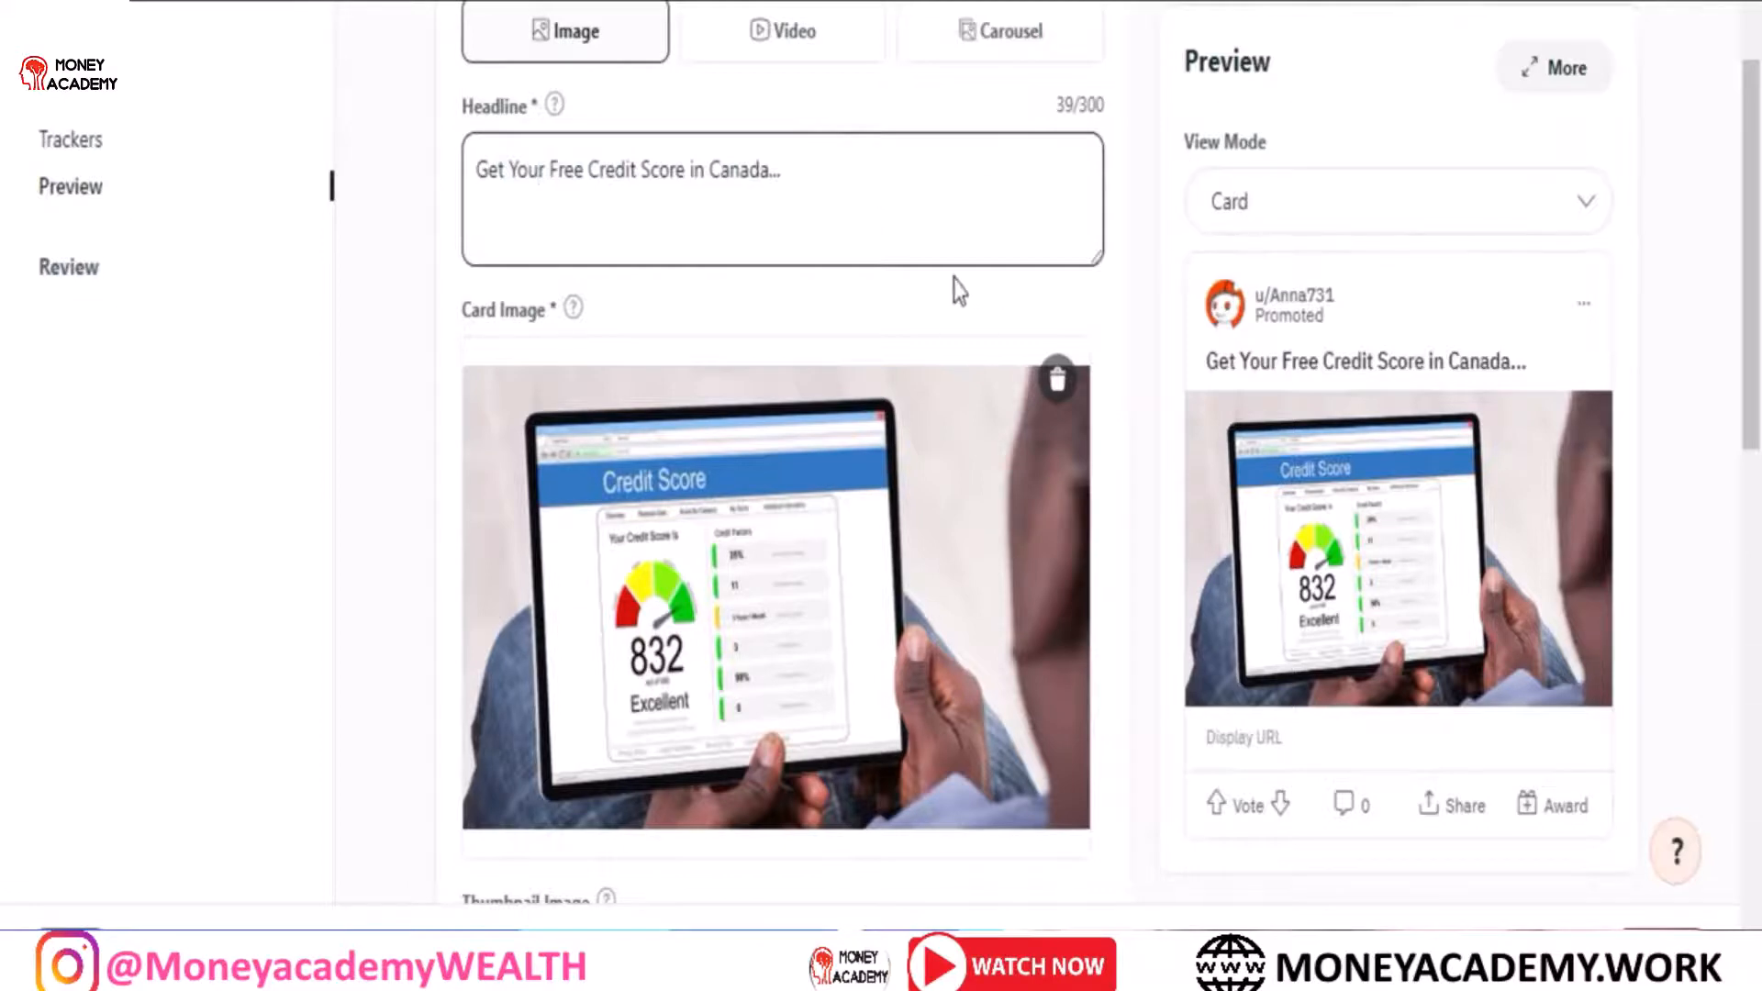
left_click(1394, 231)
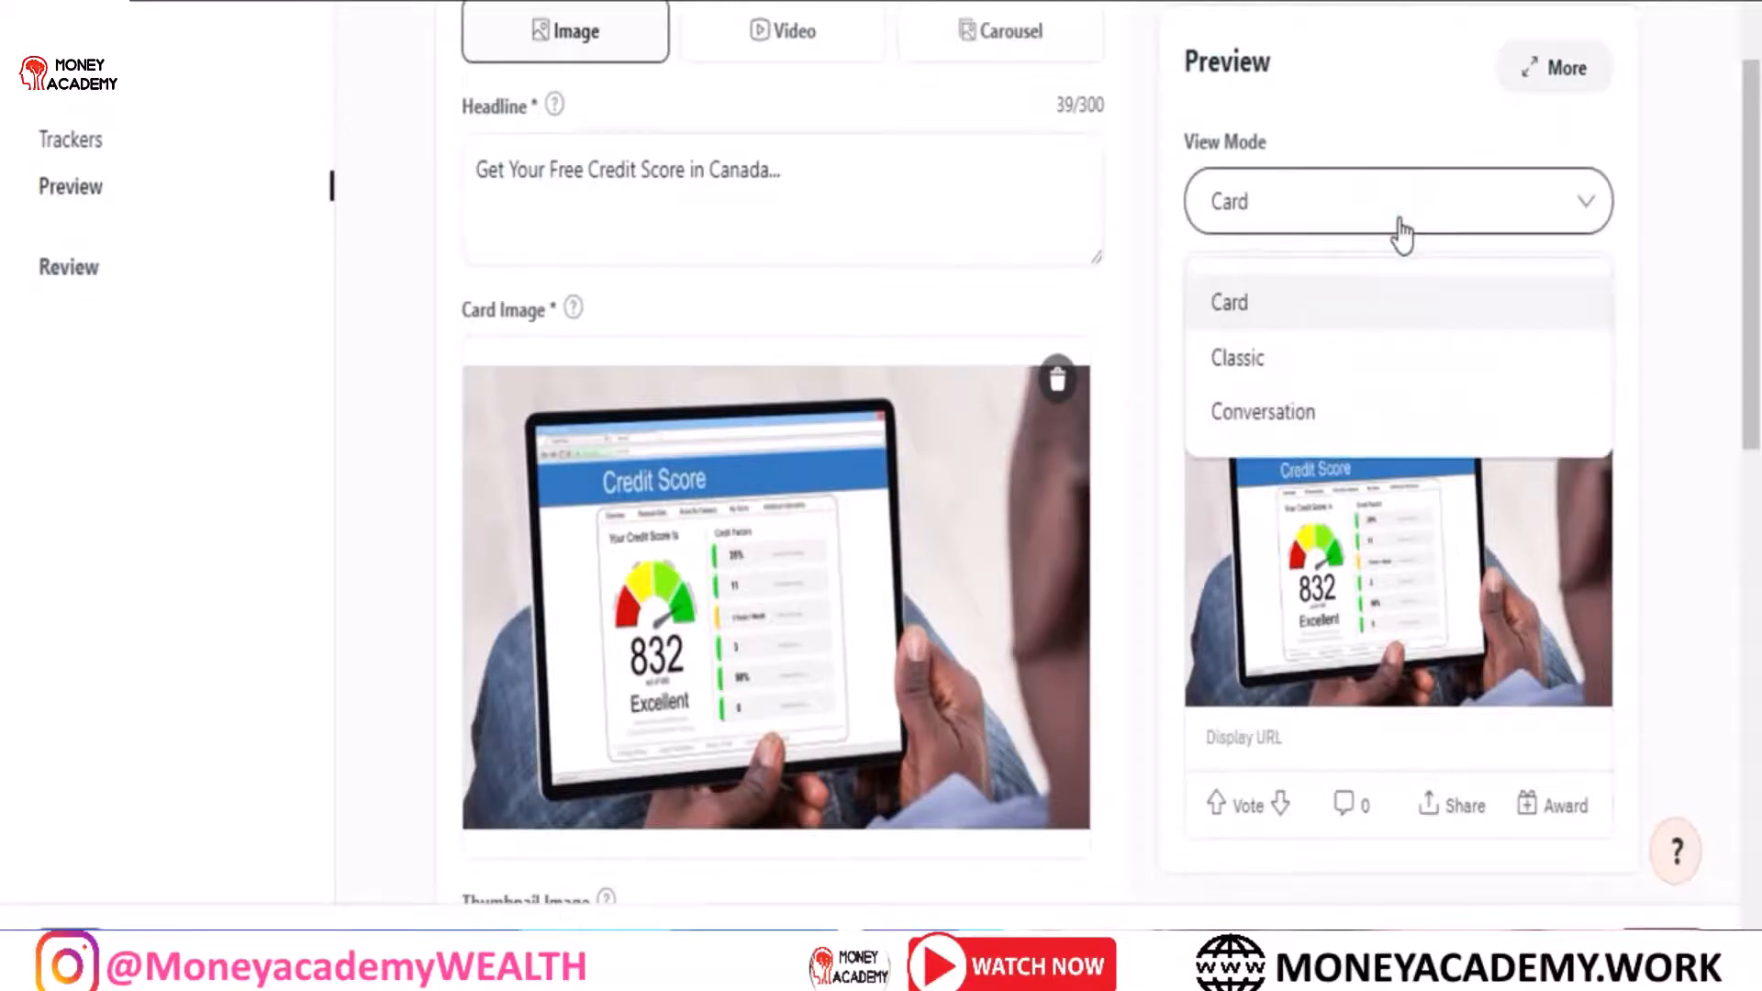
left_click(1401, 234)
Step: Set the ad's call to action to Learn More, leaving the thumbnail image empty
scroll(2, 294, "down", 3)
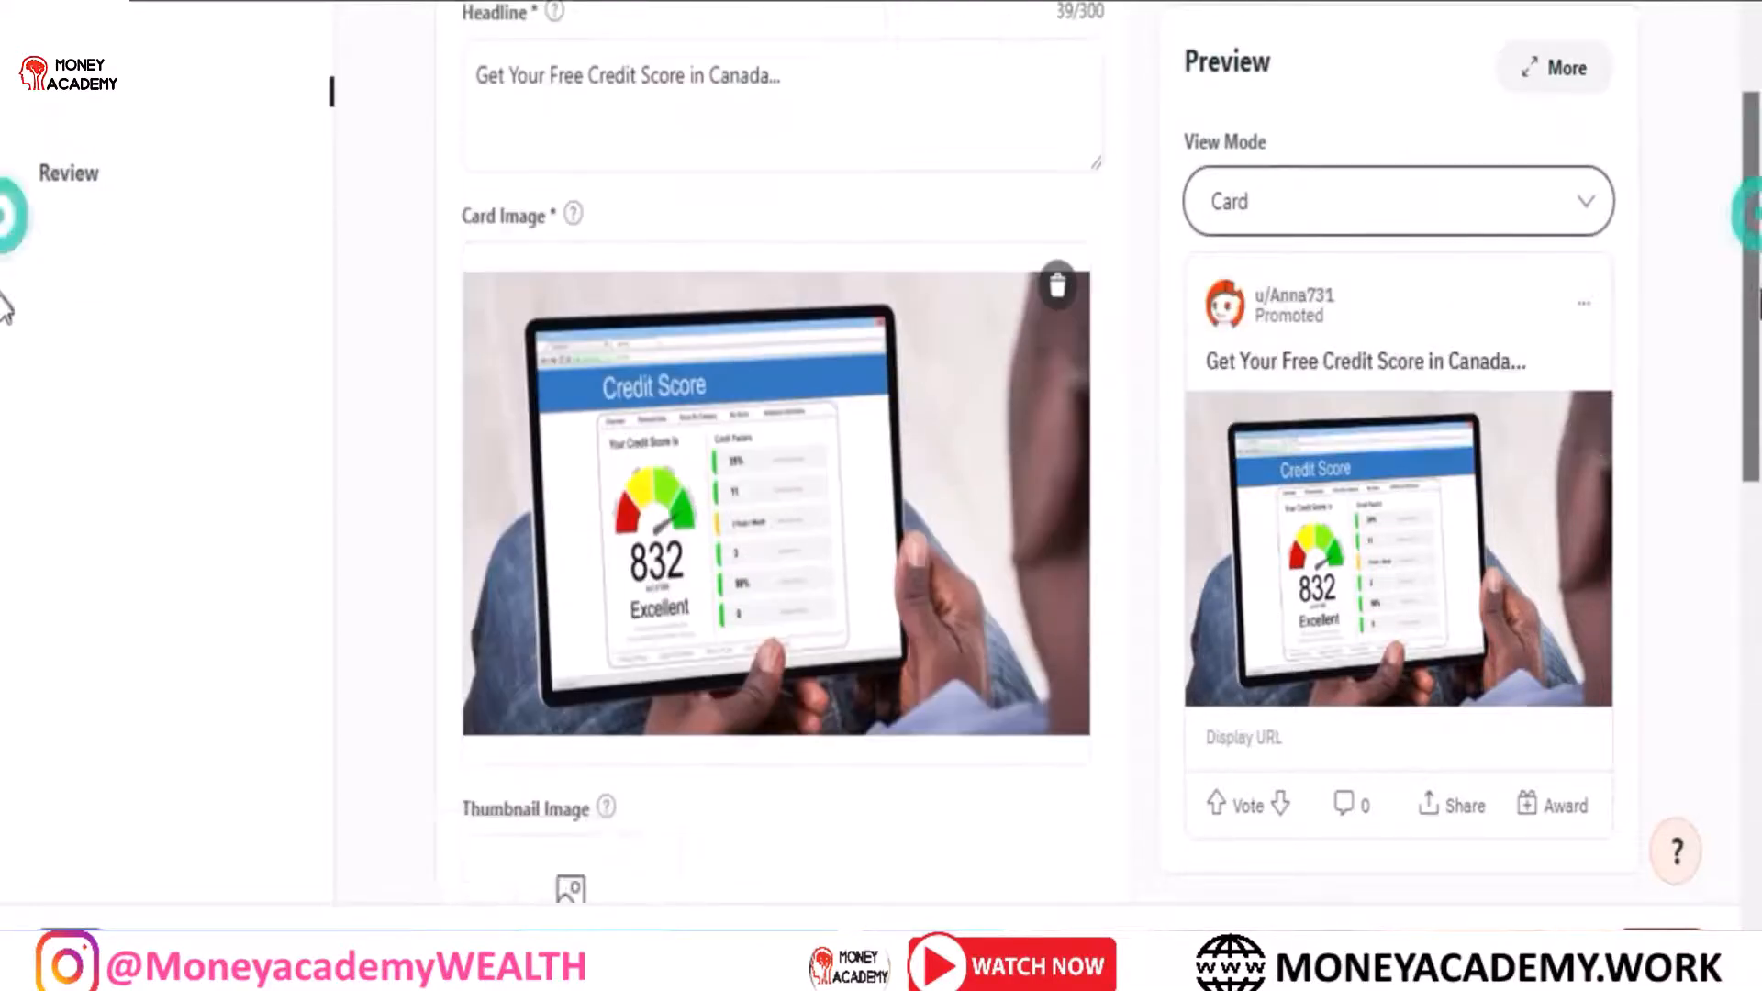
scroll(3, 363, "down", 2)
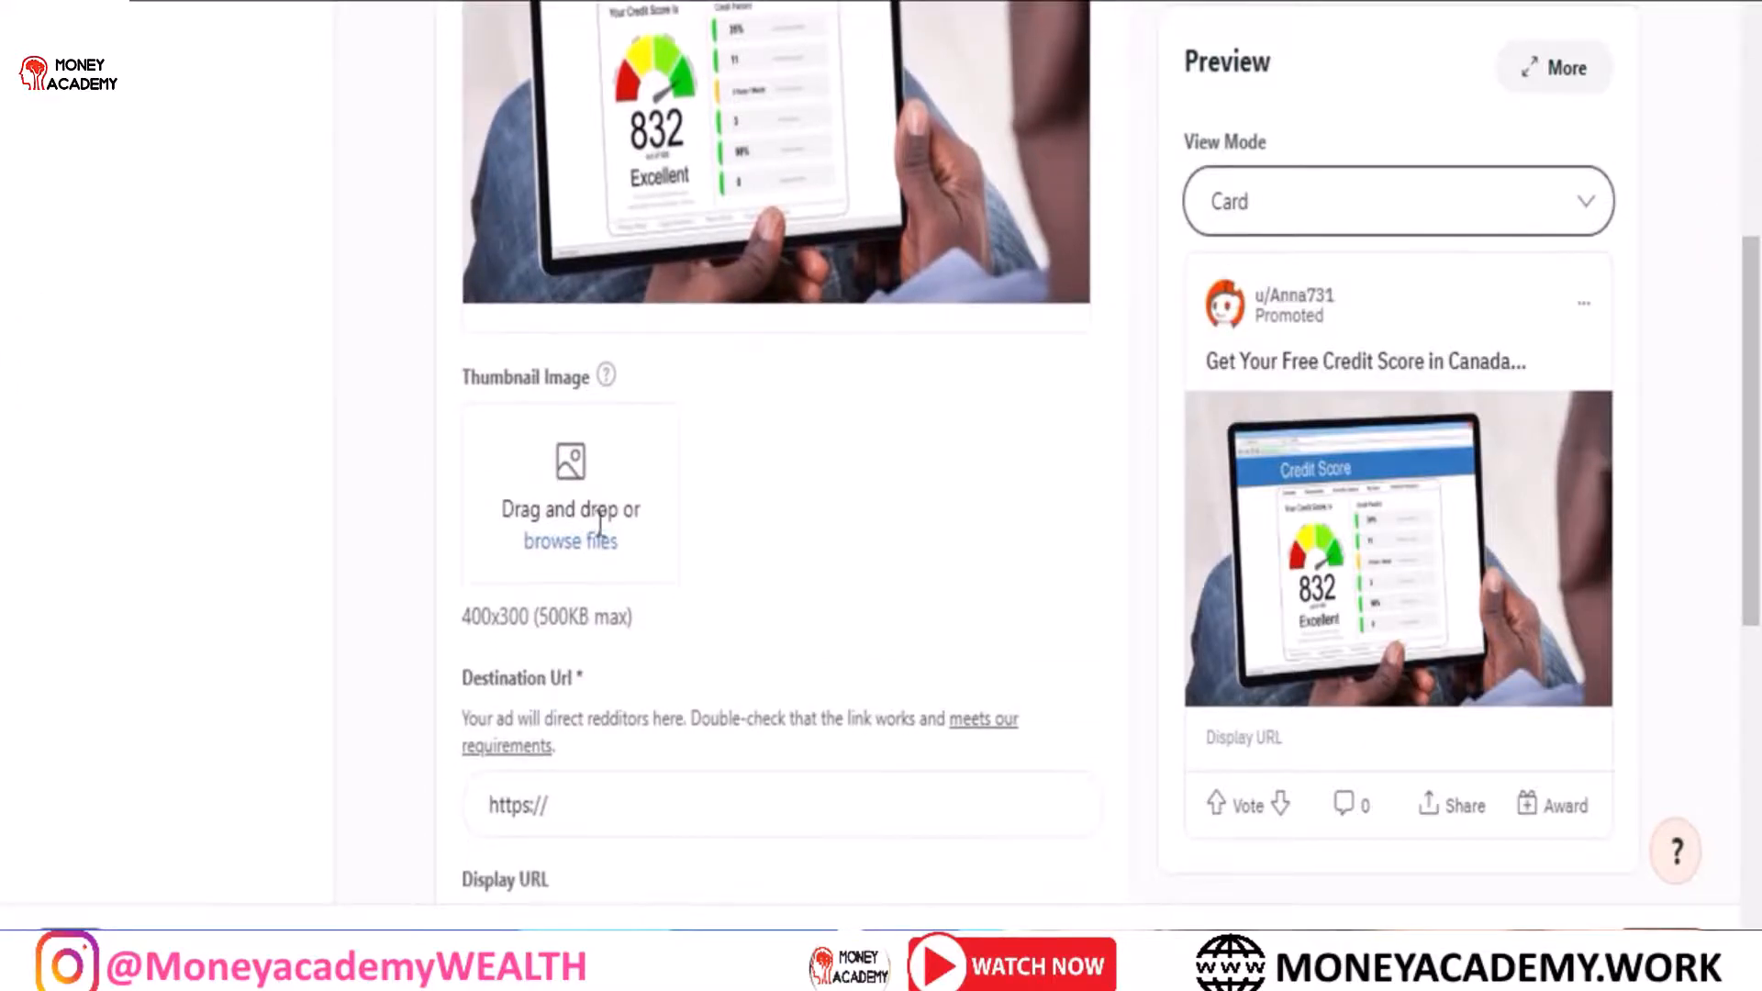
scroll(3, 412, "up", 6)
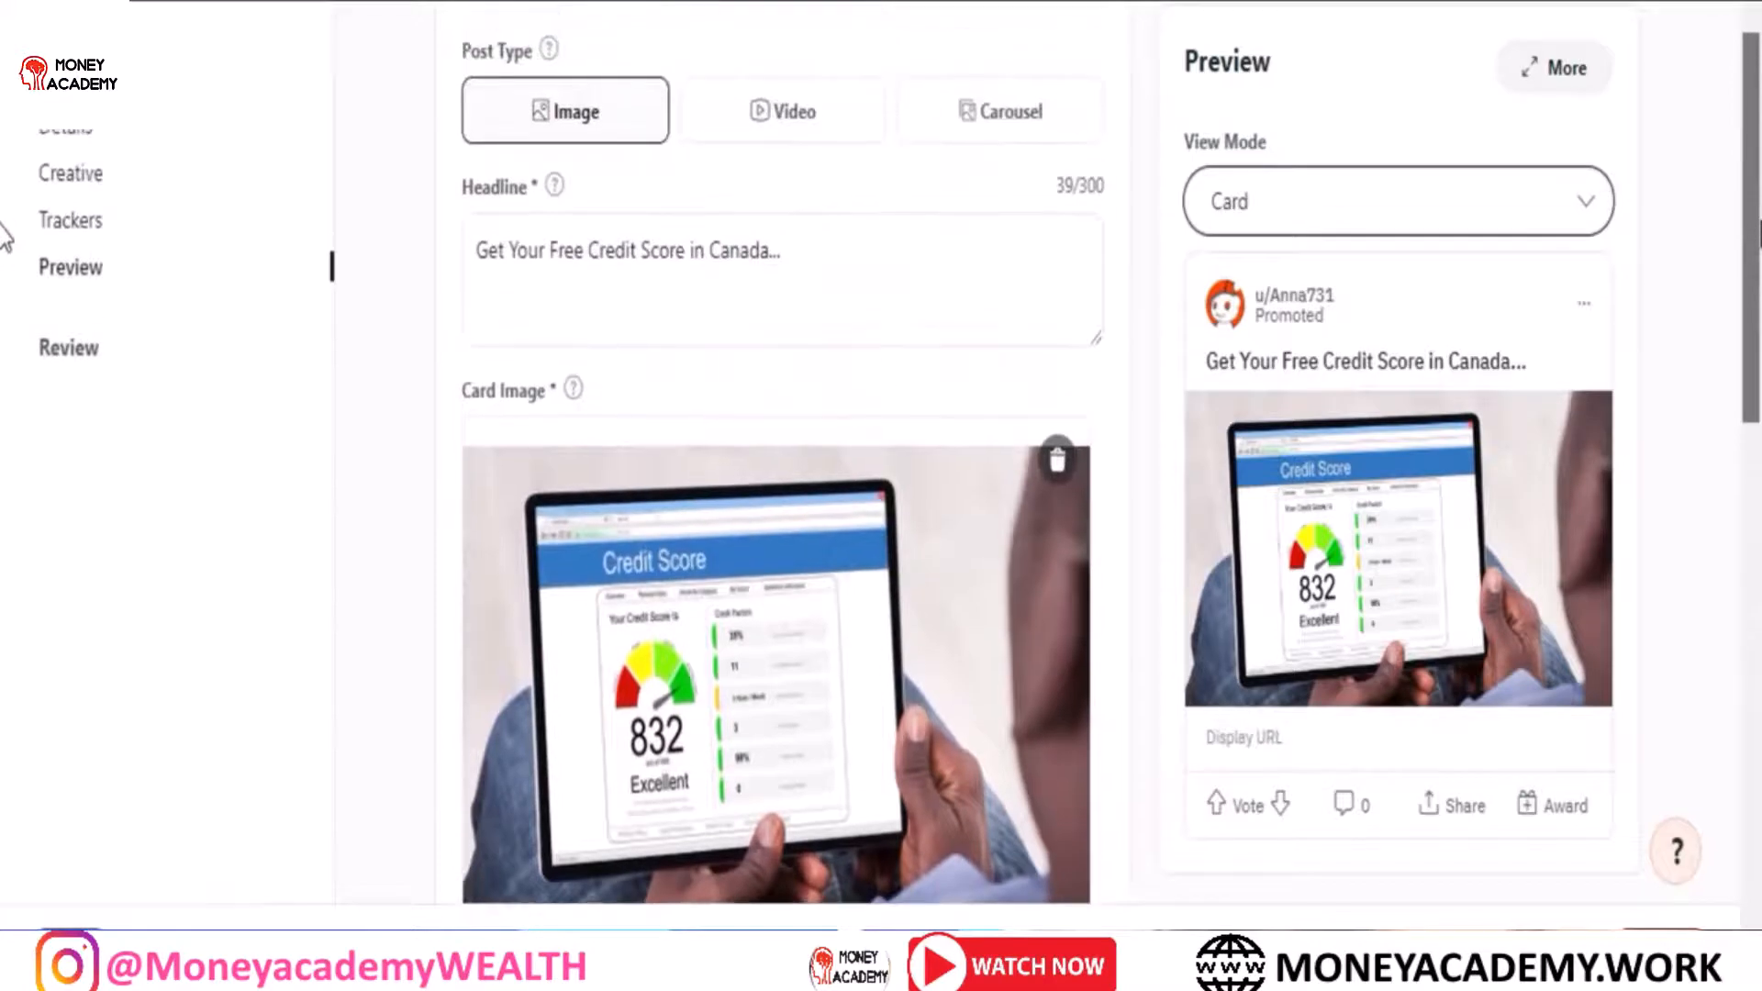
scroll(3, 500, "down", 10)
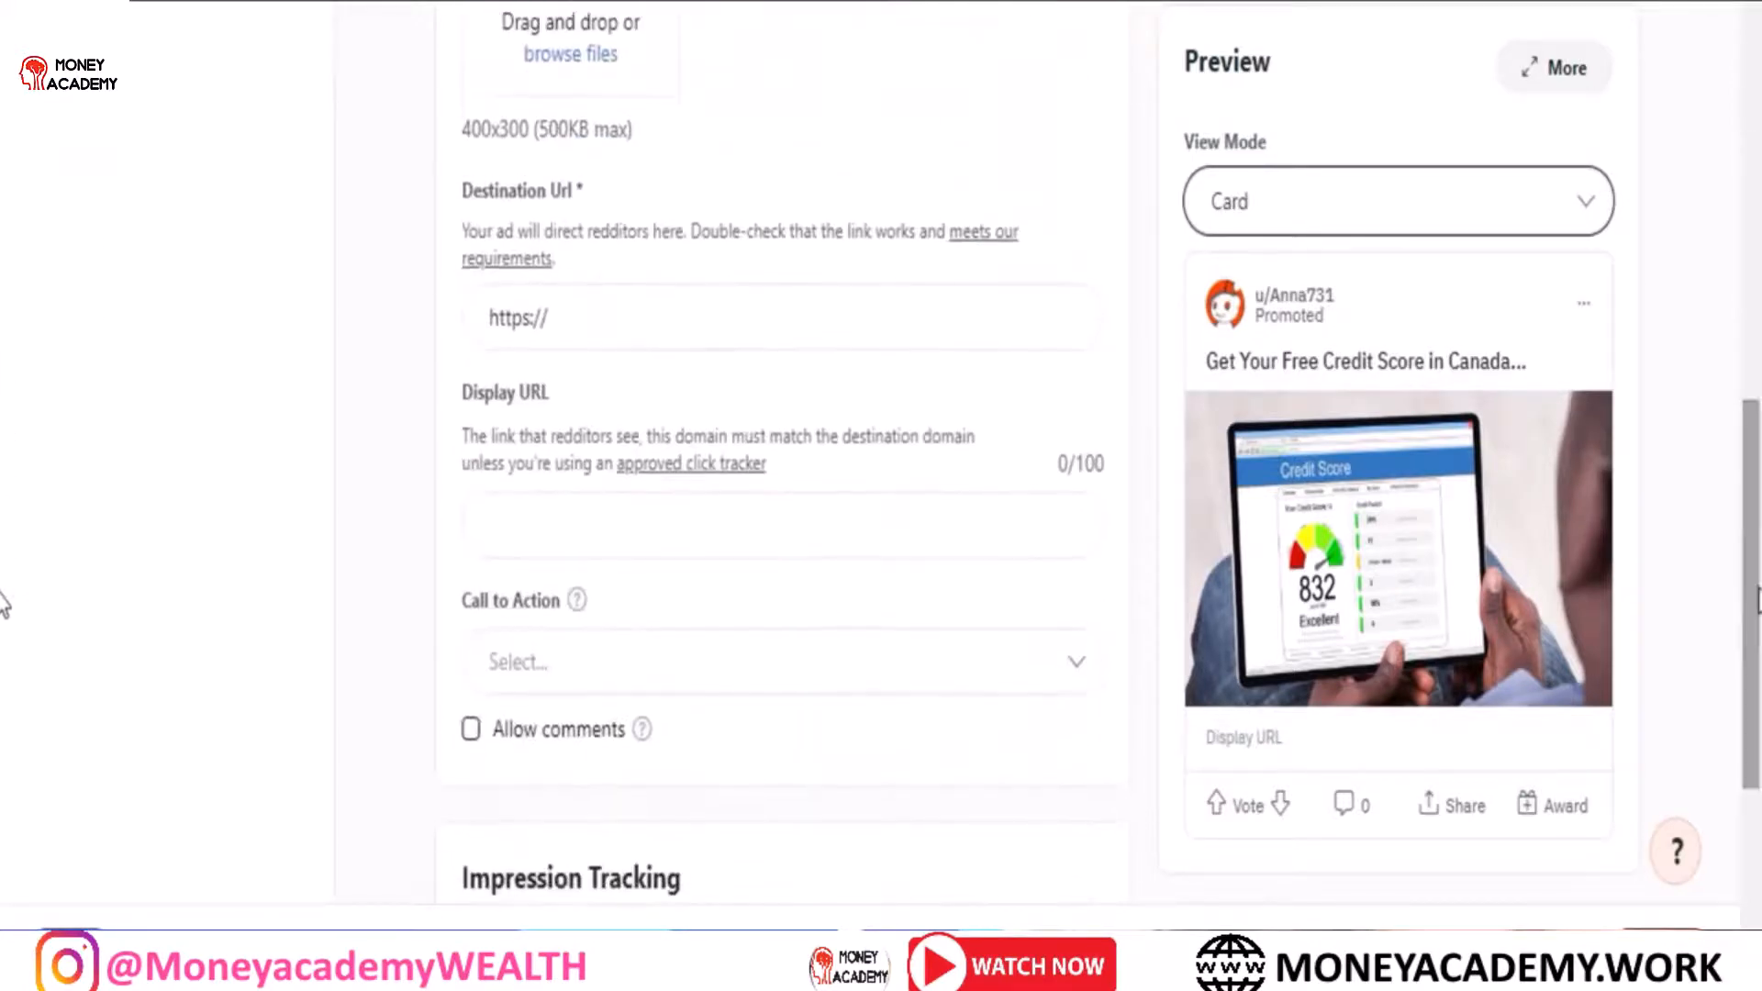
left_click(927, 656)
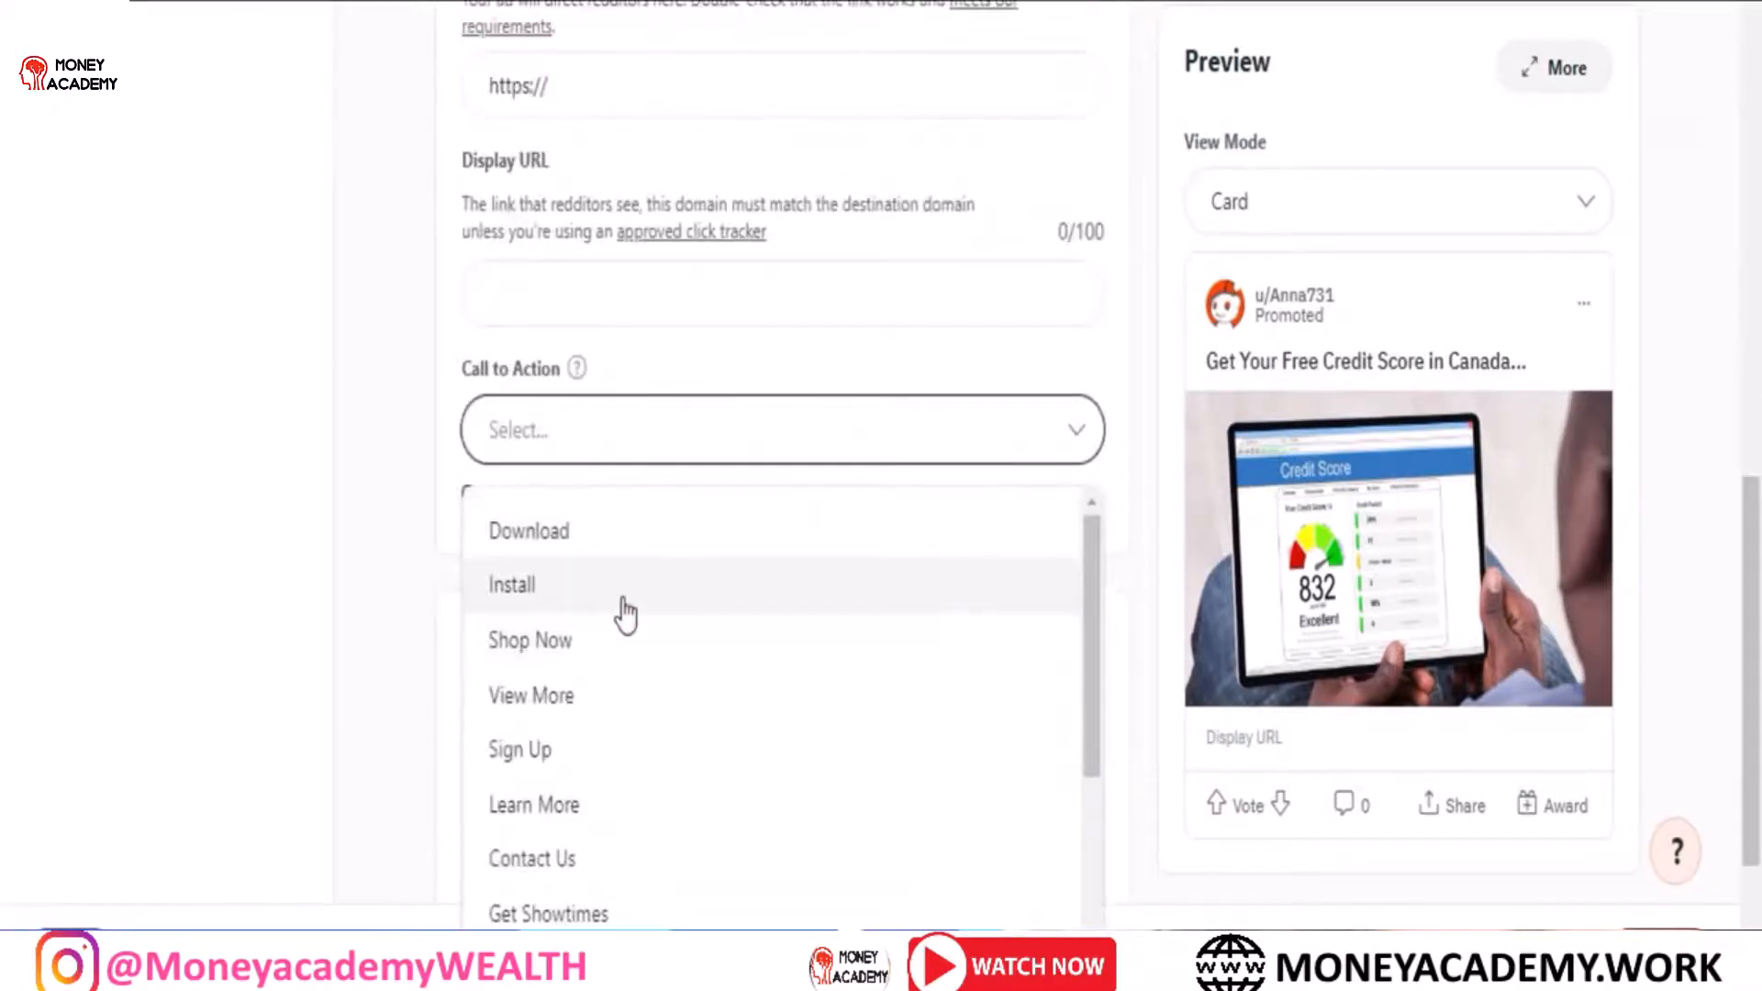
left_click(575, 807)
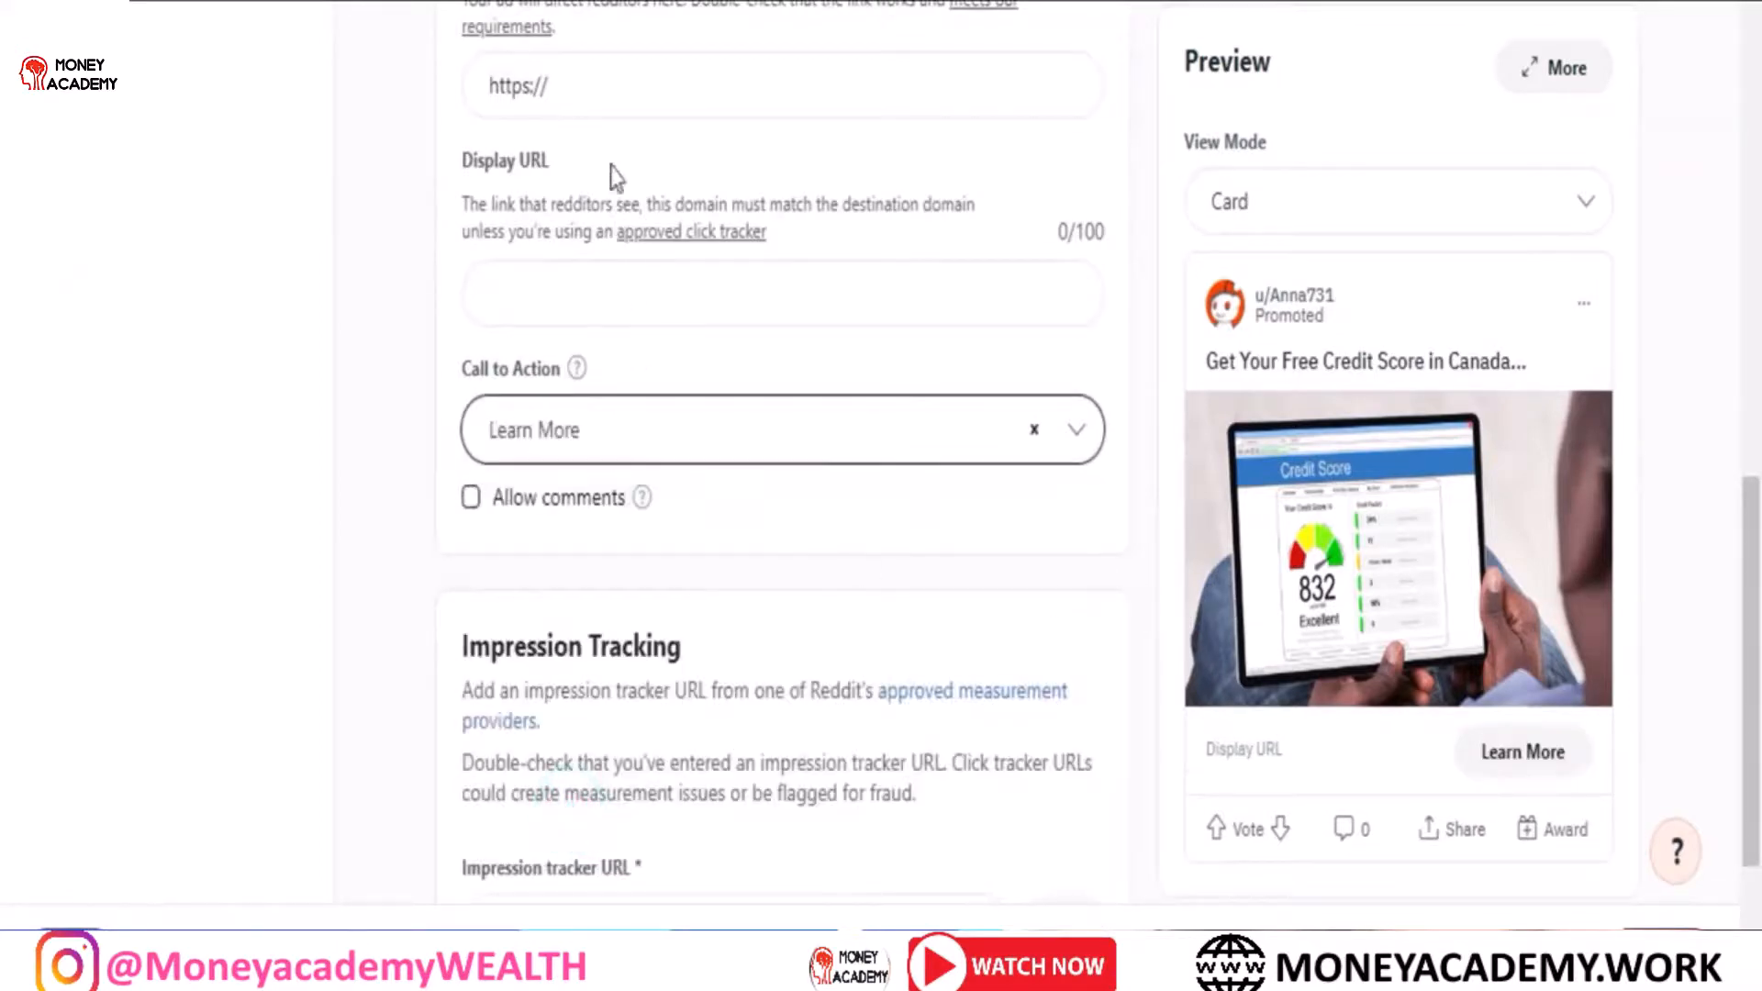
Step: Examine the ad's impression tracker, Destination URL and Display URL fields, and where the display link appears in the preview
scroll(5, 606, "down", 2)
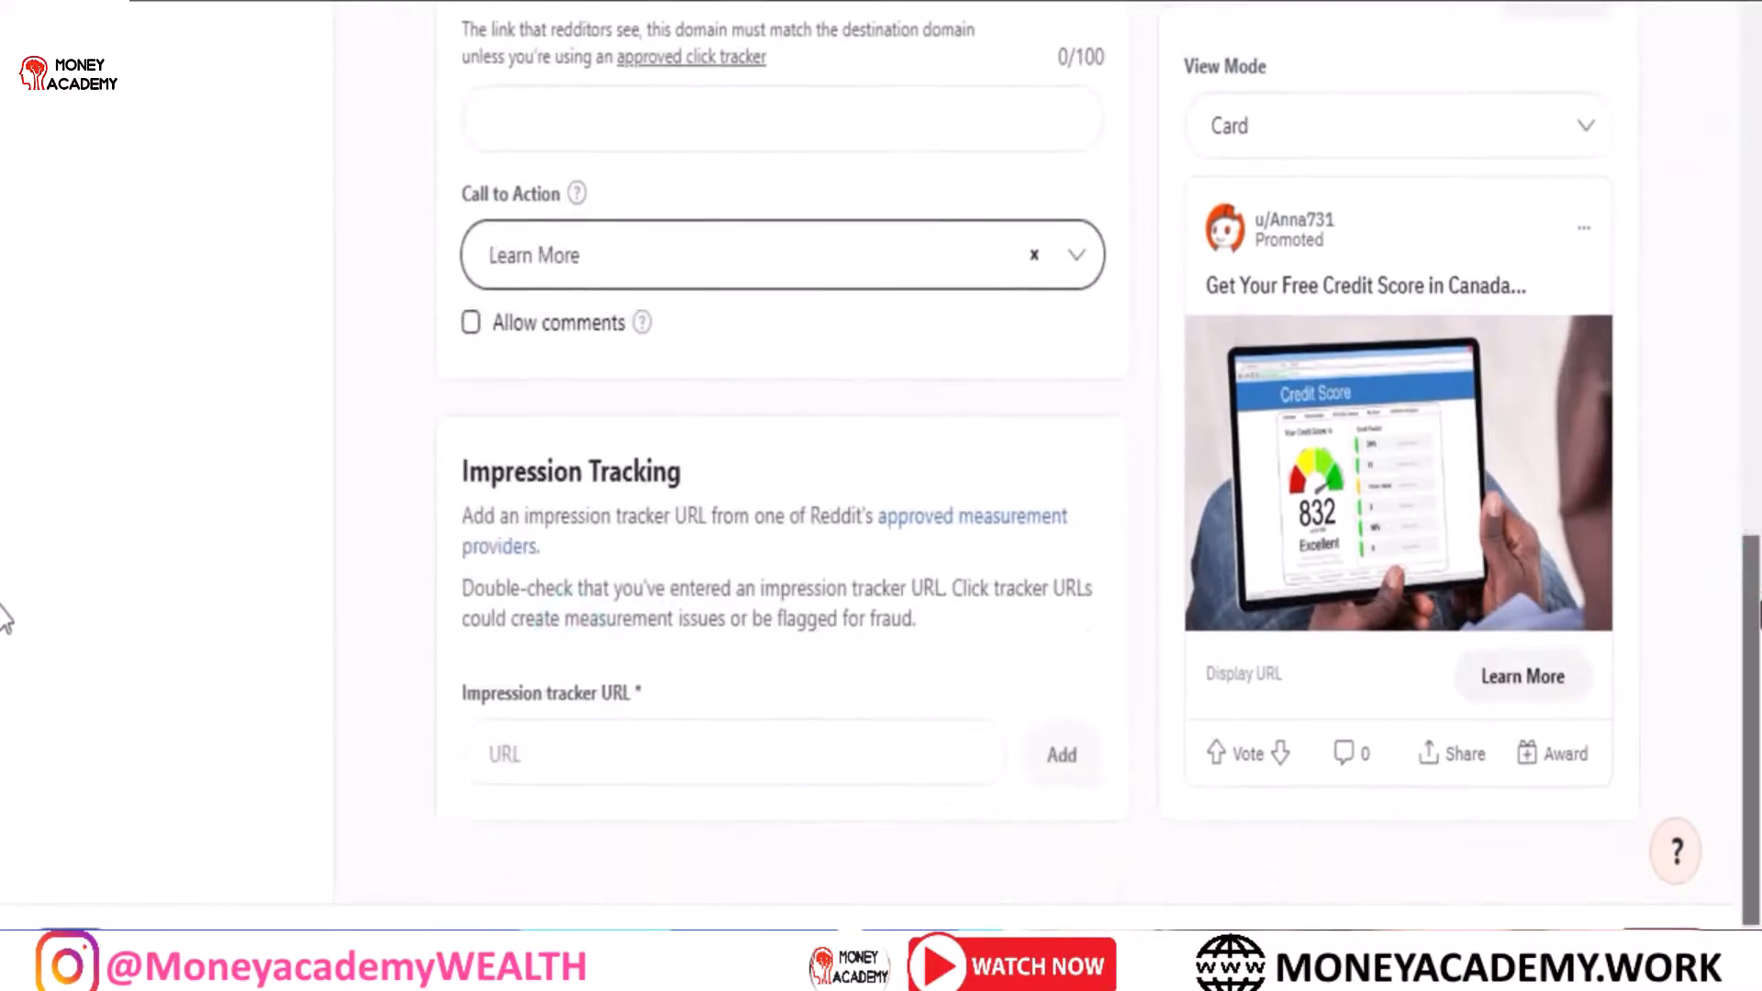
scroll(6, 615, "up", 1)
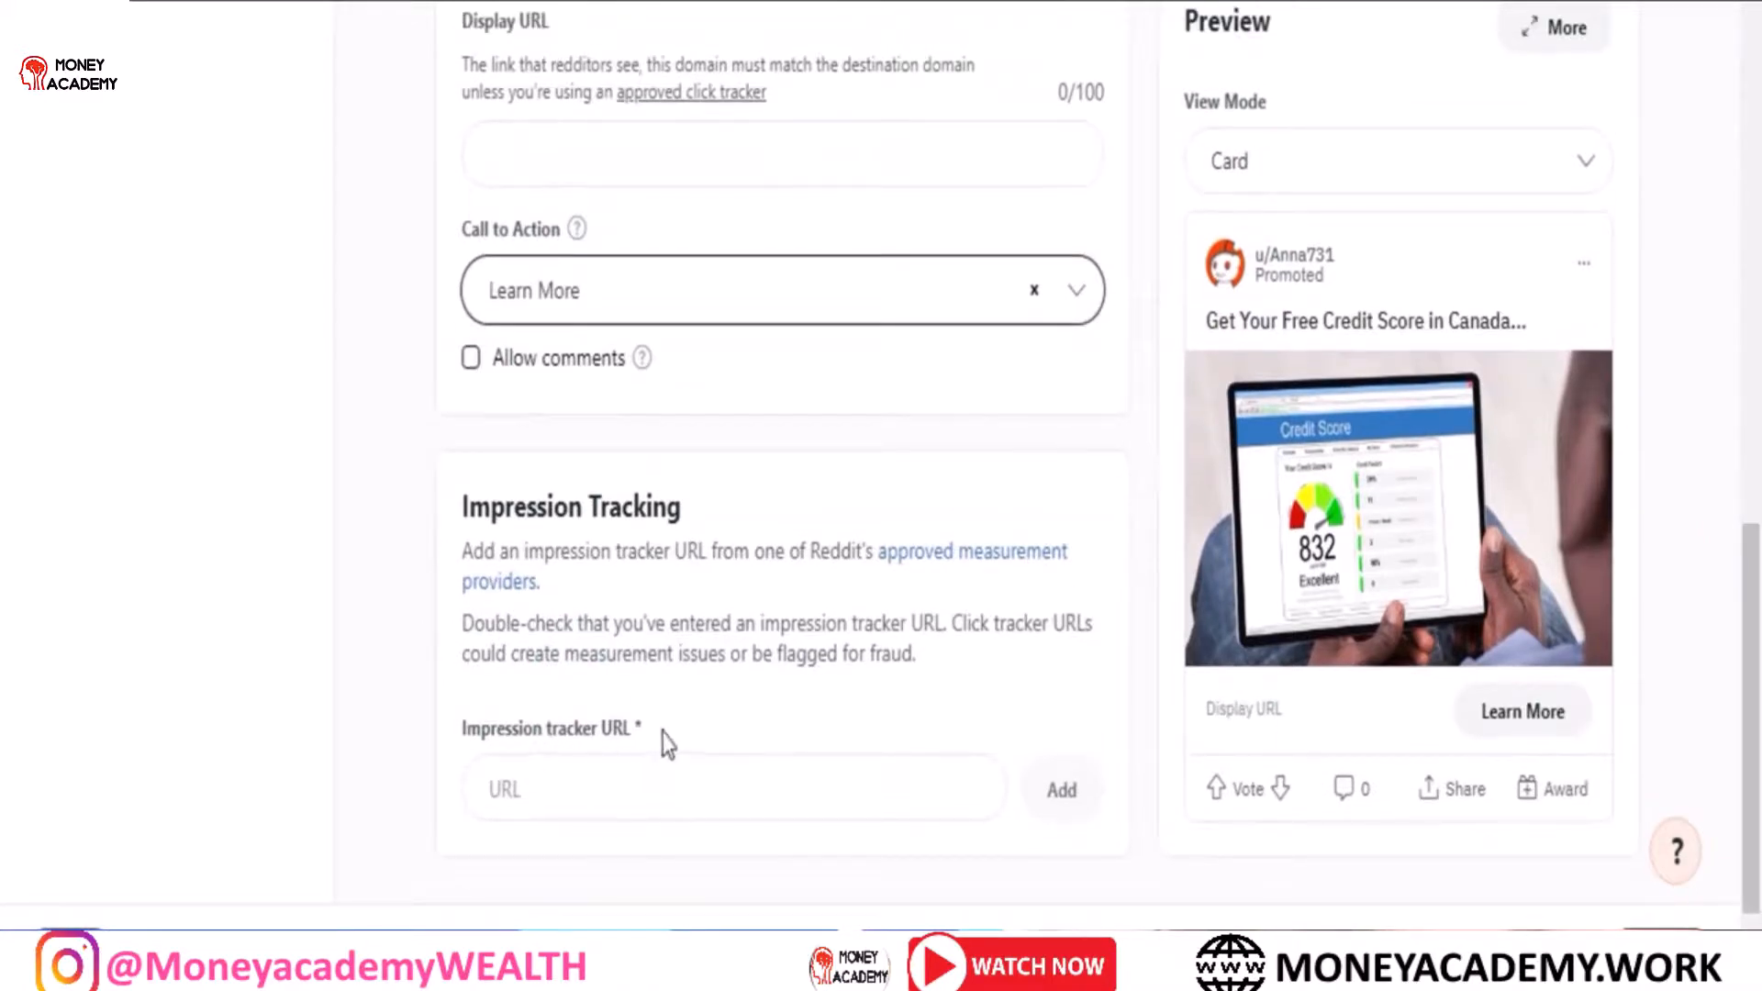
left_click_drag(660, 729, 465, 721)
scroll(5, 631, "up", 2)
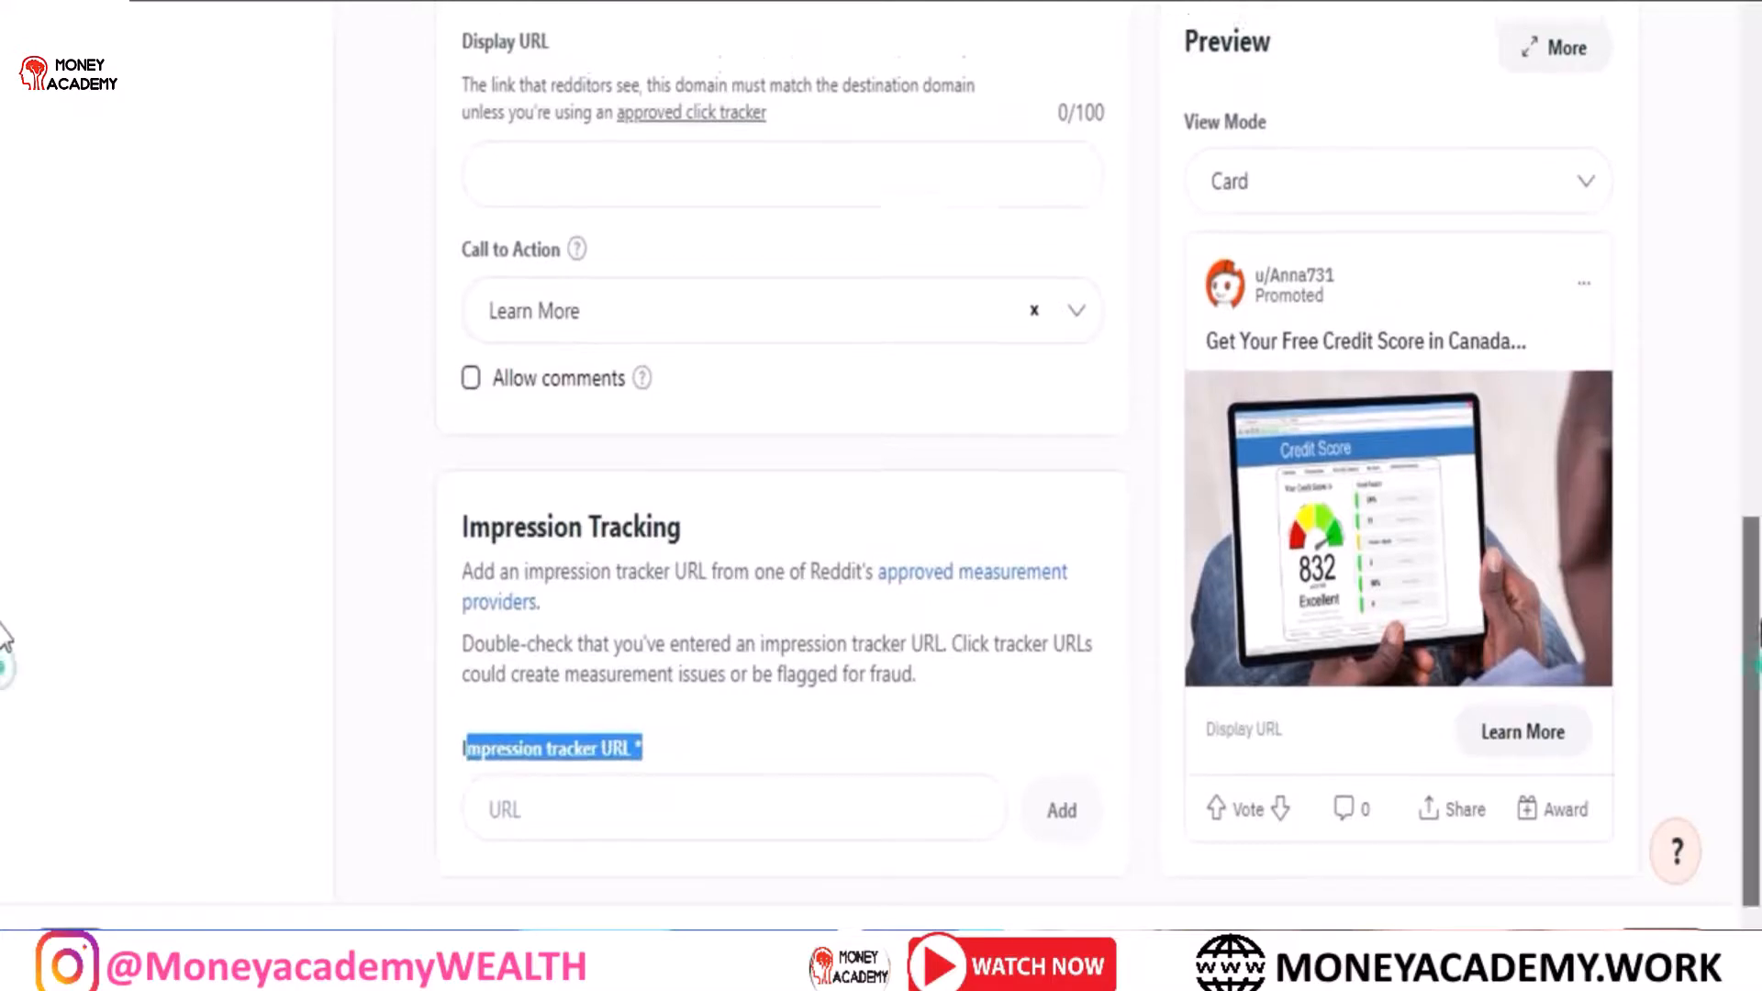
left_click_drag(584, 106, 494, 108)
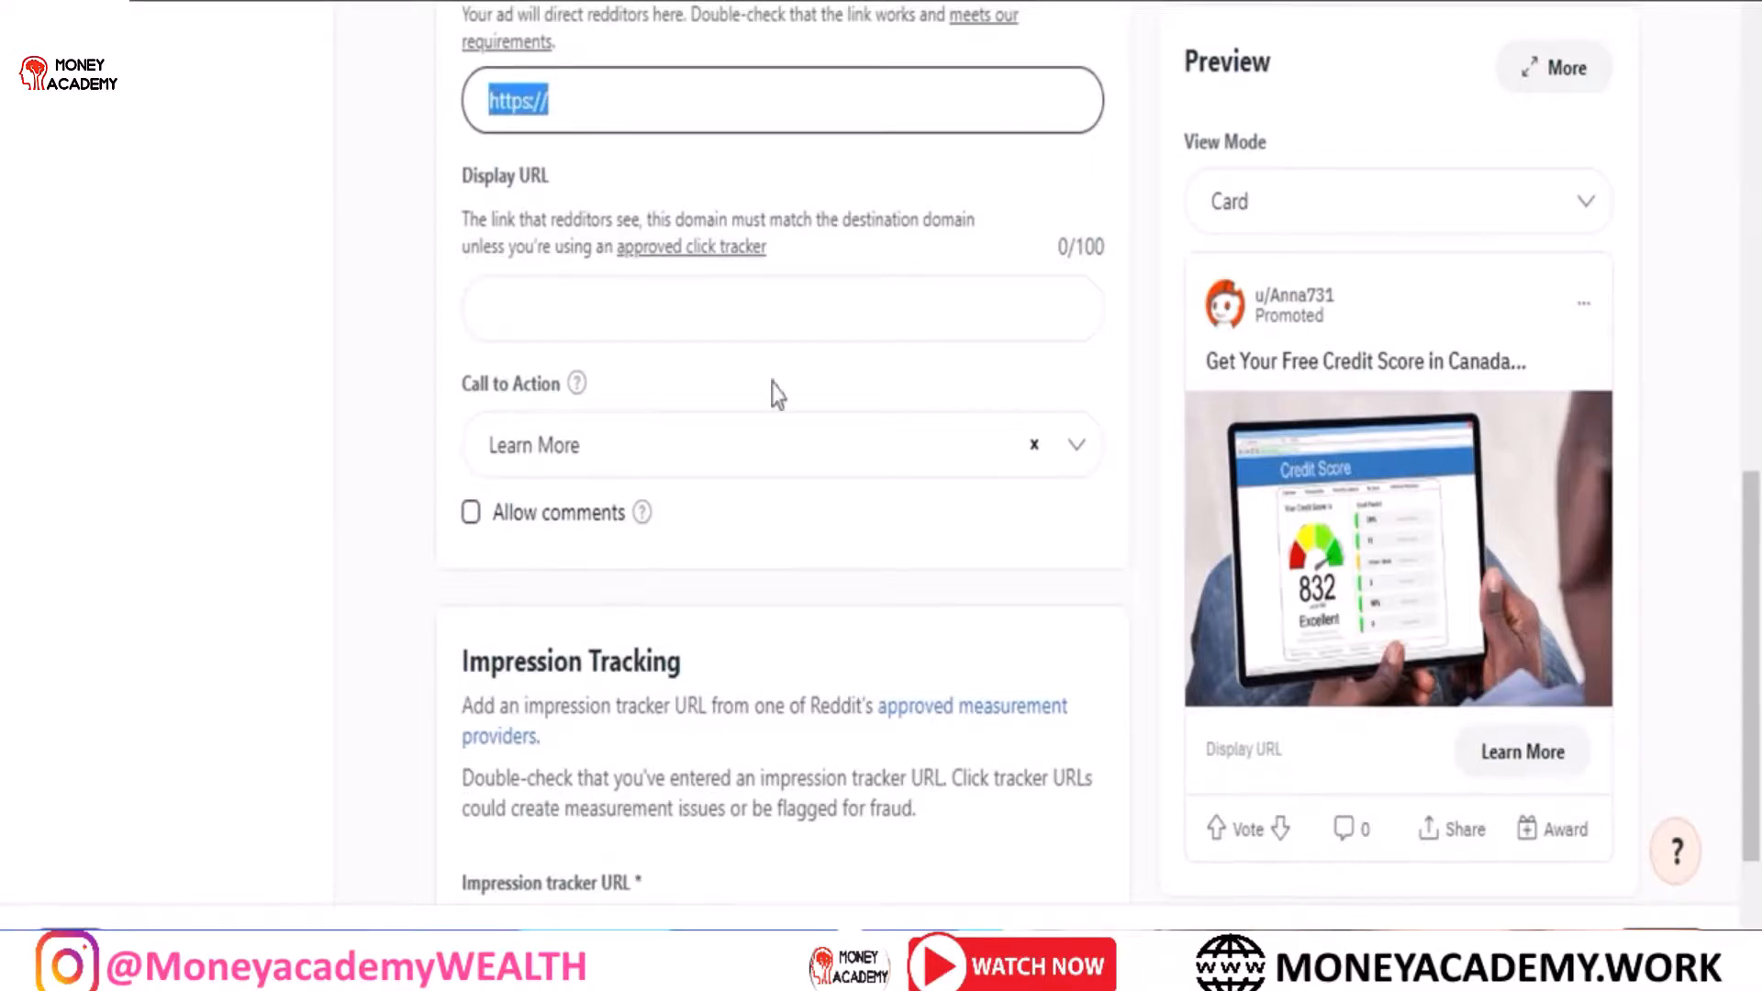
left_click(588, 300)
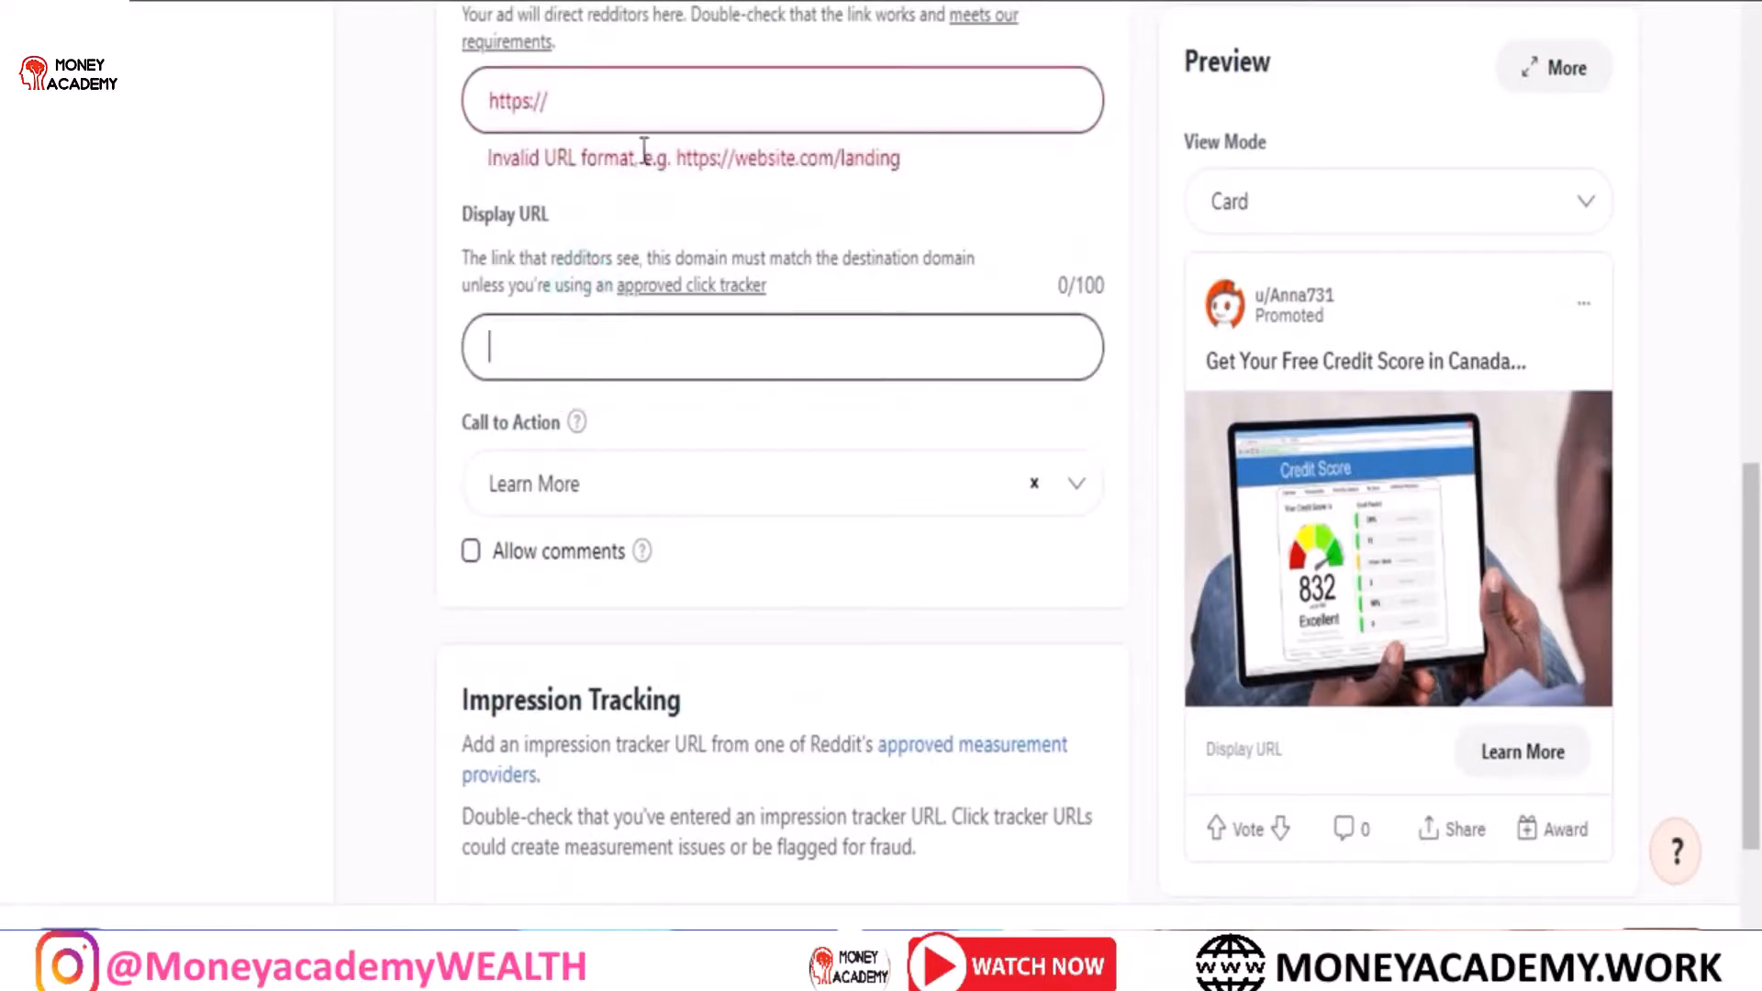
left_click_drag(617, 129, 449, 120)
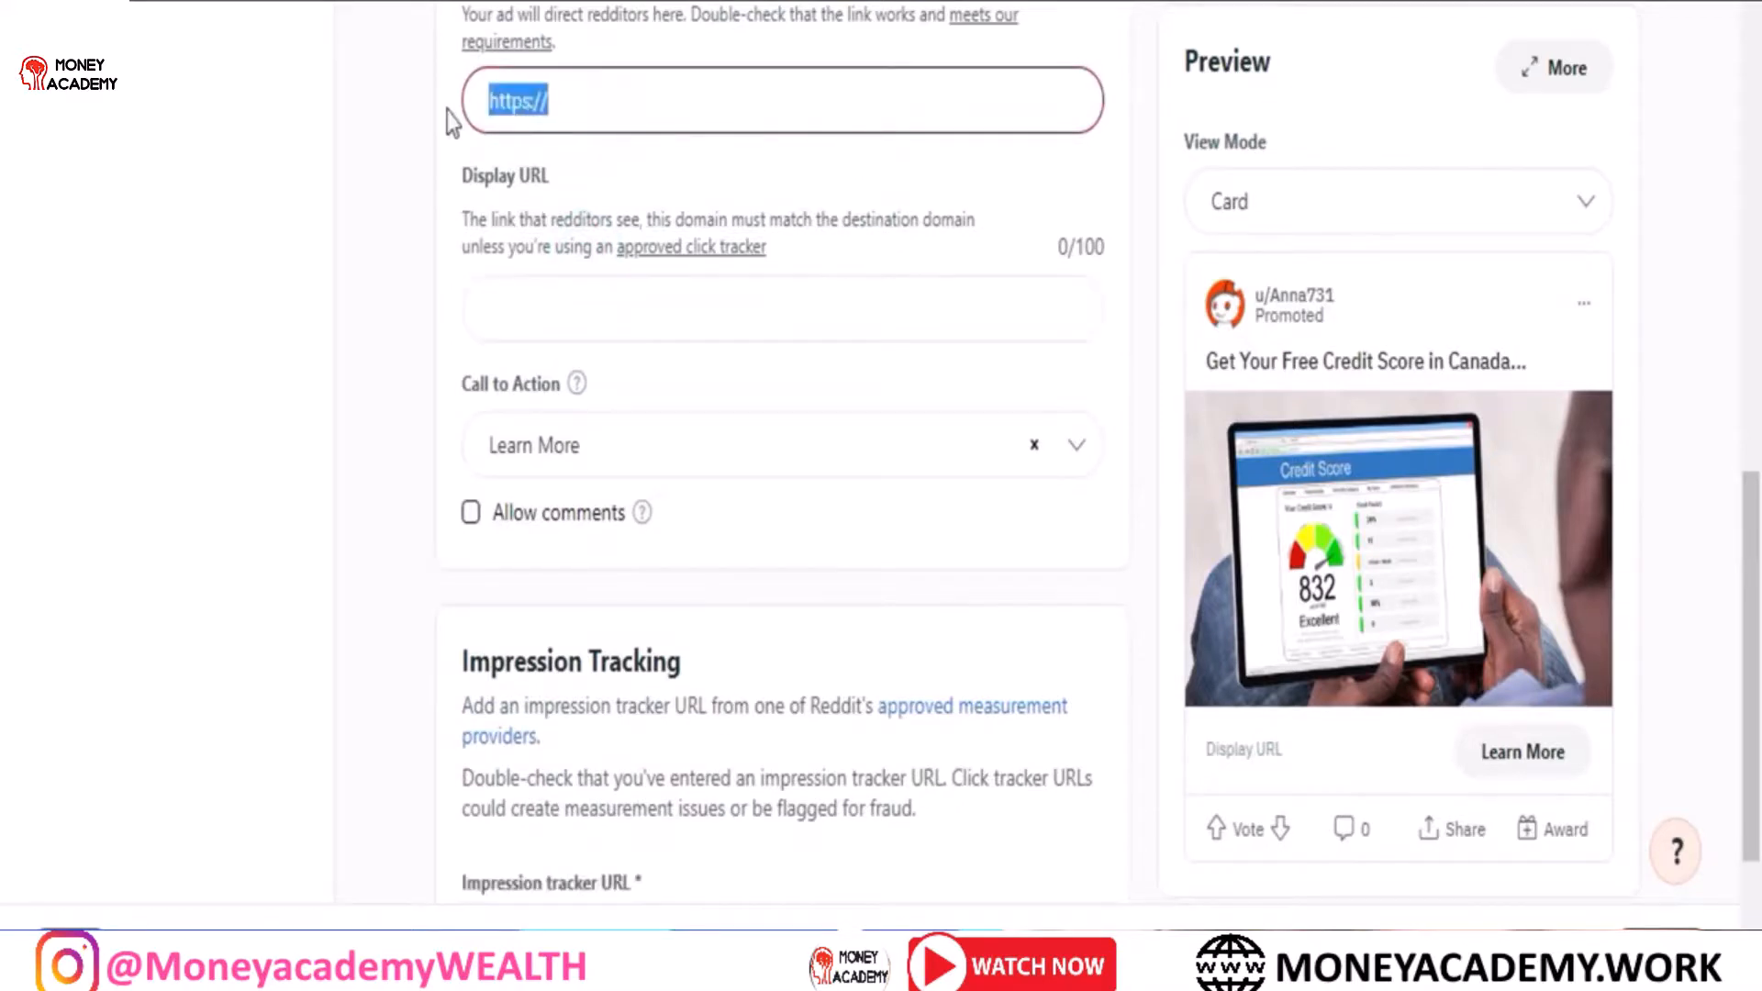
left_click(669, 307)
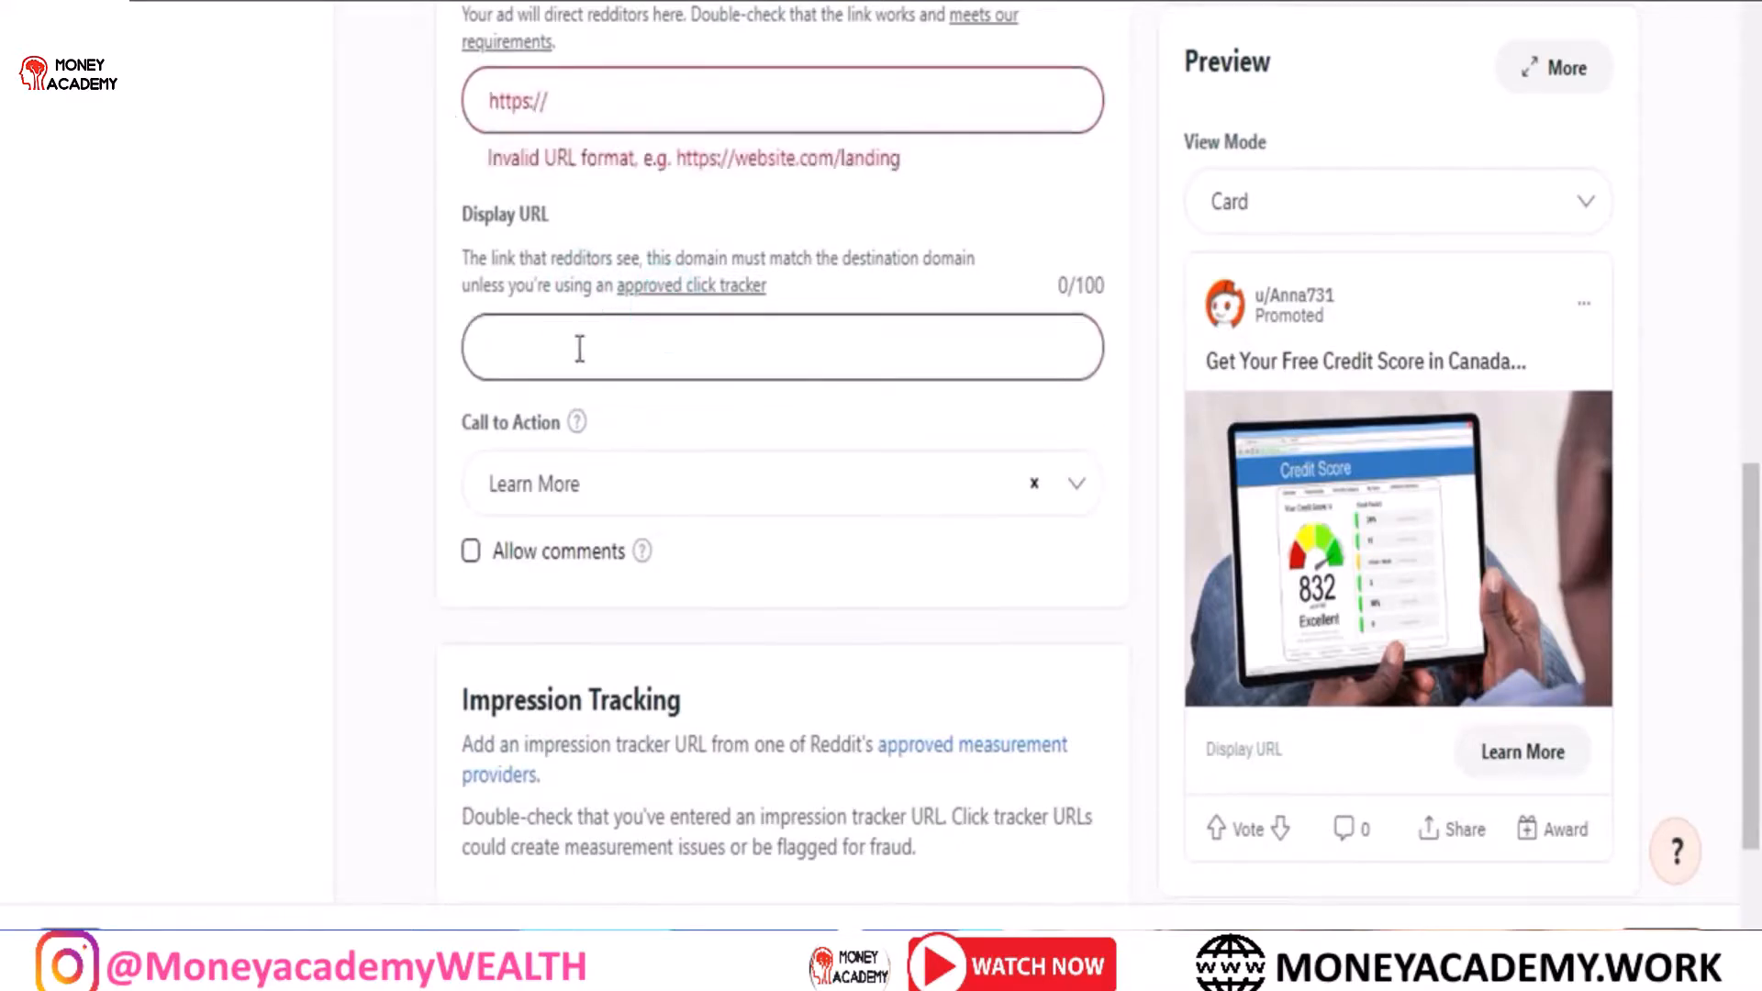
left_click_drag(1205, 749, 1296, 767)
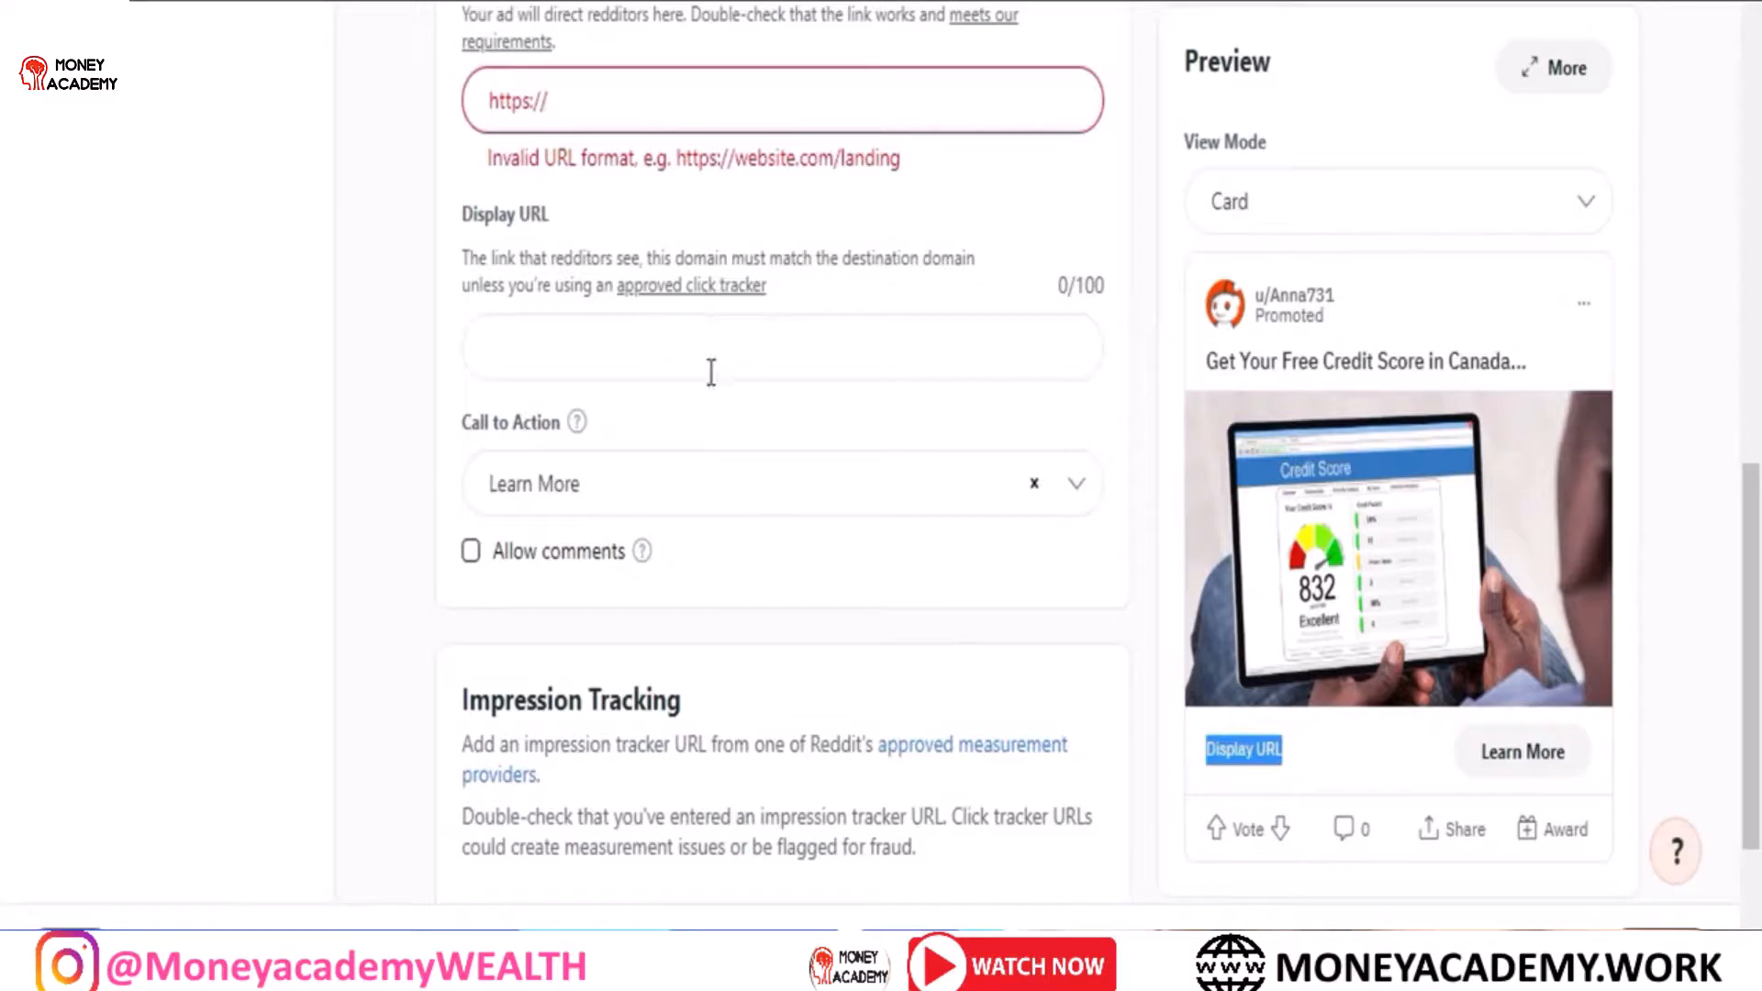
left_click_drag(590, 109, 475, 112)
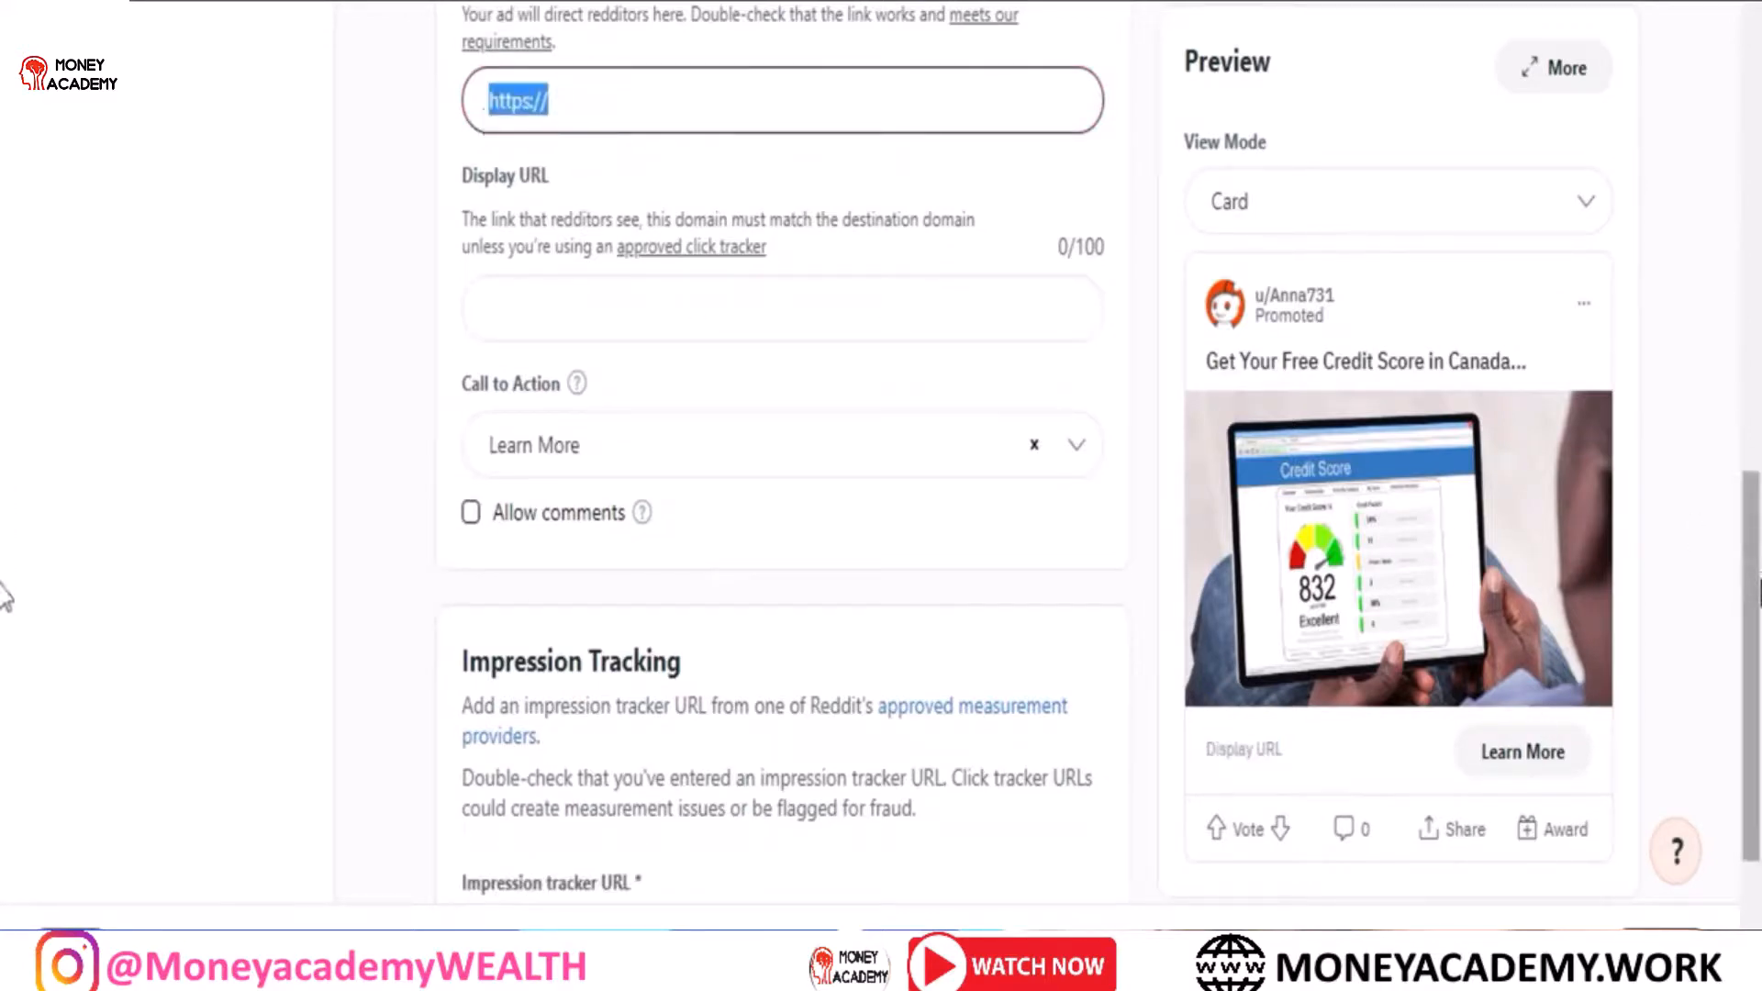
scroll(1730, 642, "down", 1)
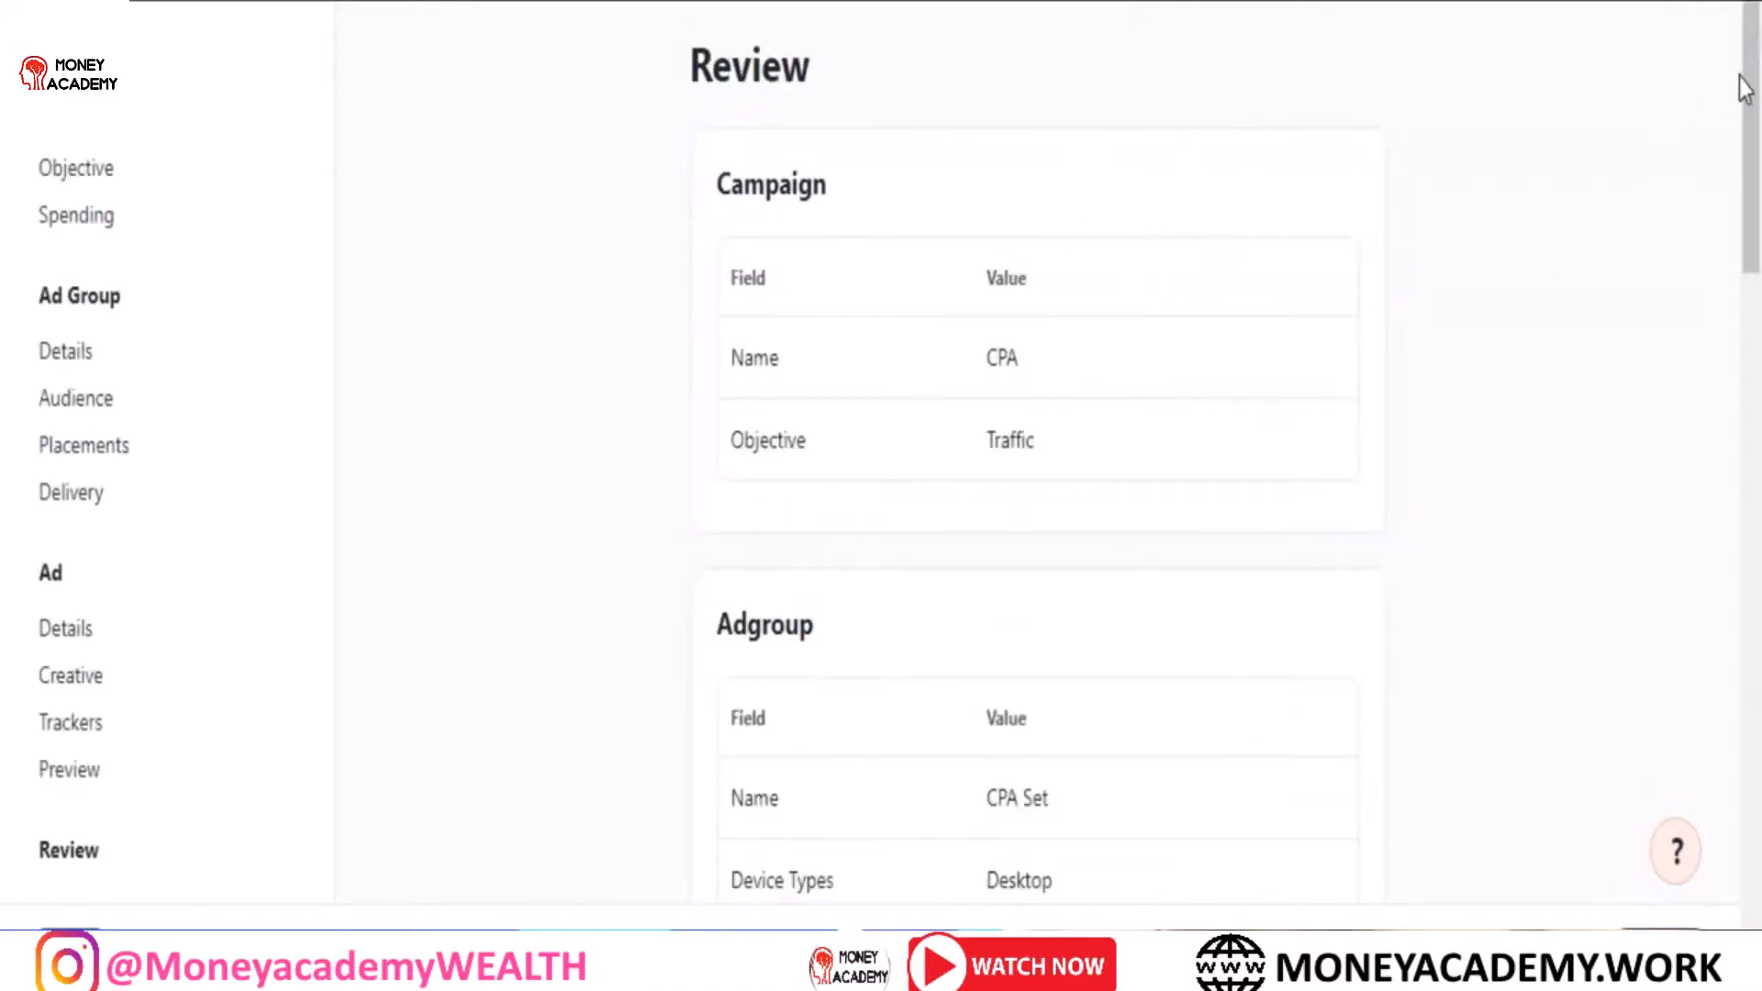
Step: Look over the campaign review summary and check the CPA Set ad group's status in the ads dashboard
mouse_move(1746, 78)
left_mouse_down()
mouse_move(1757, 814)
mouse_move(1715, 78)
left_mouse_up()
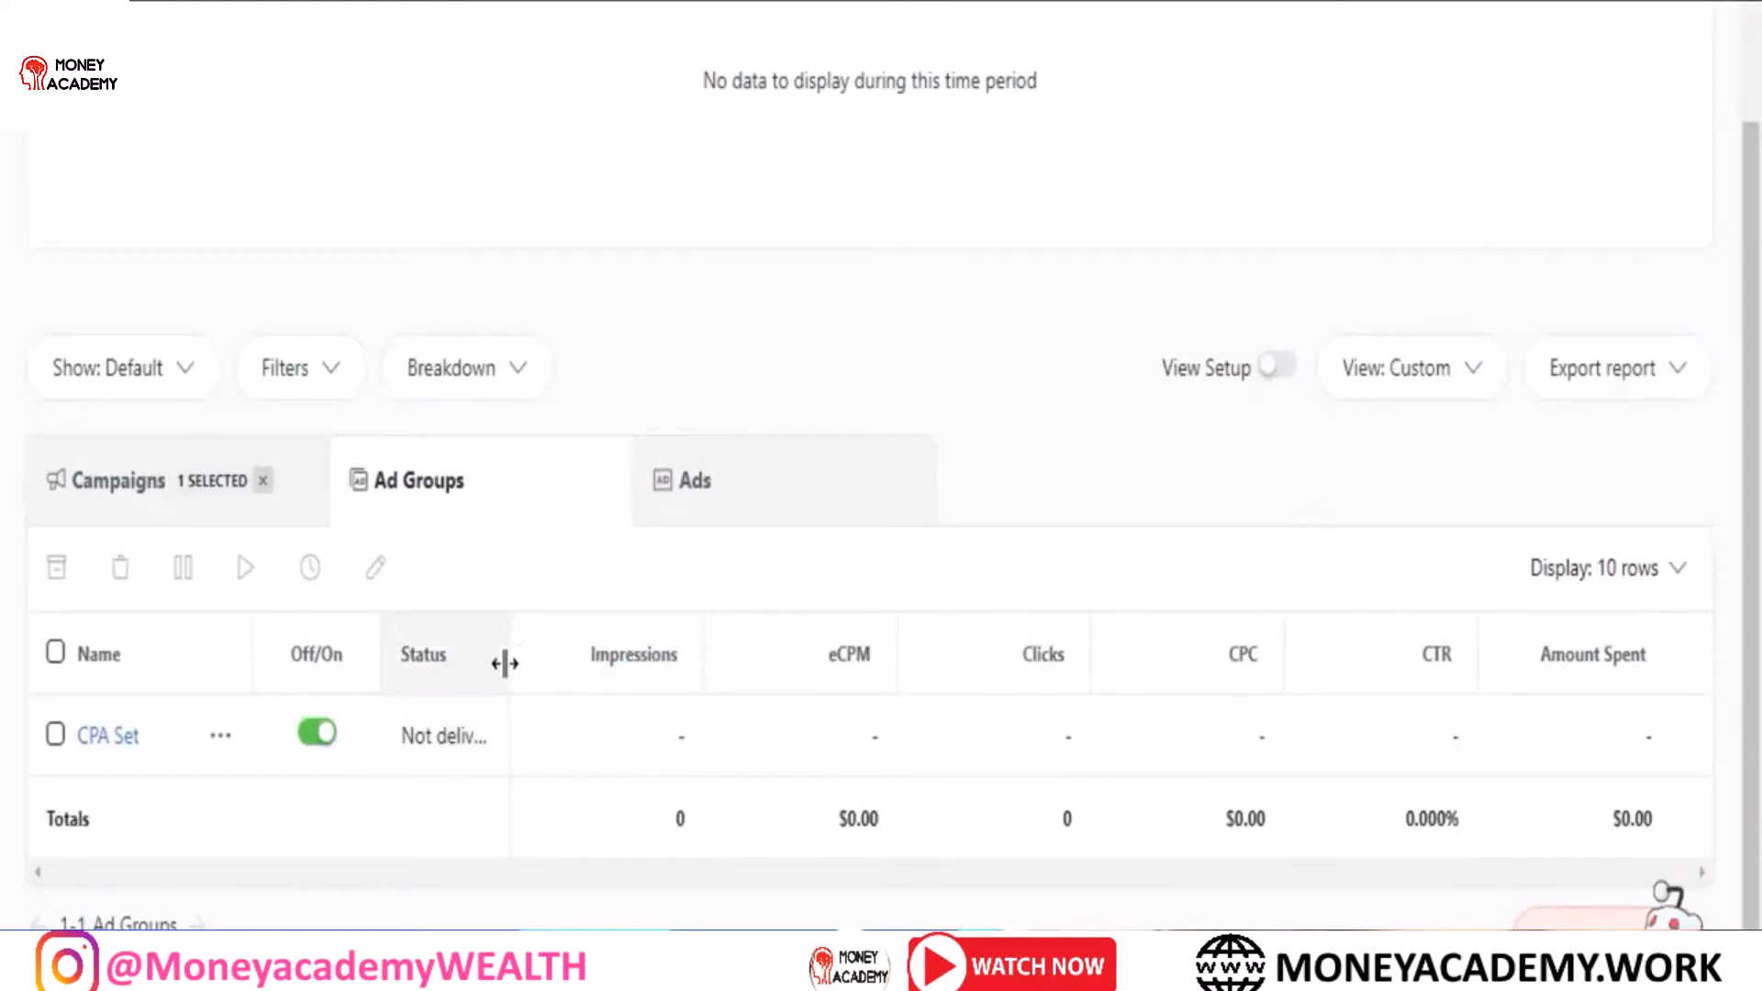
left_click_drag(506, 659, 448, 681)
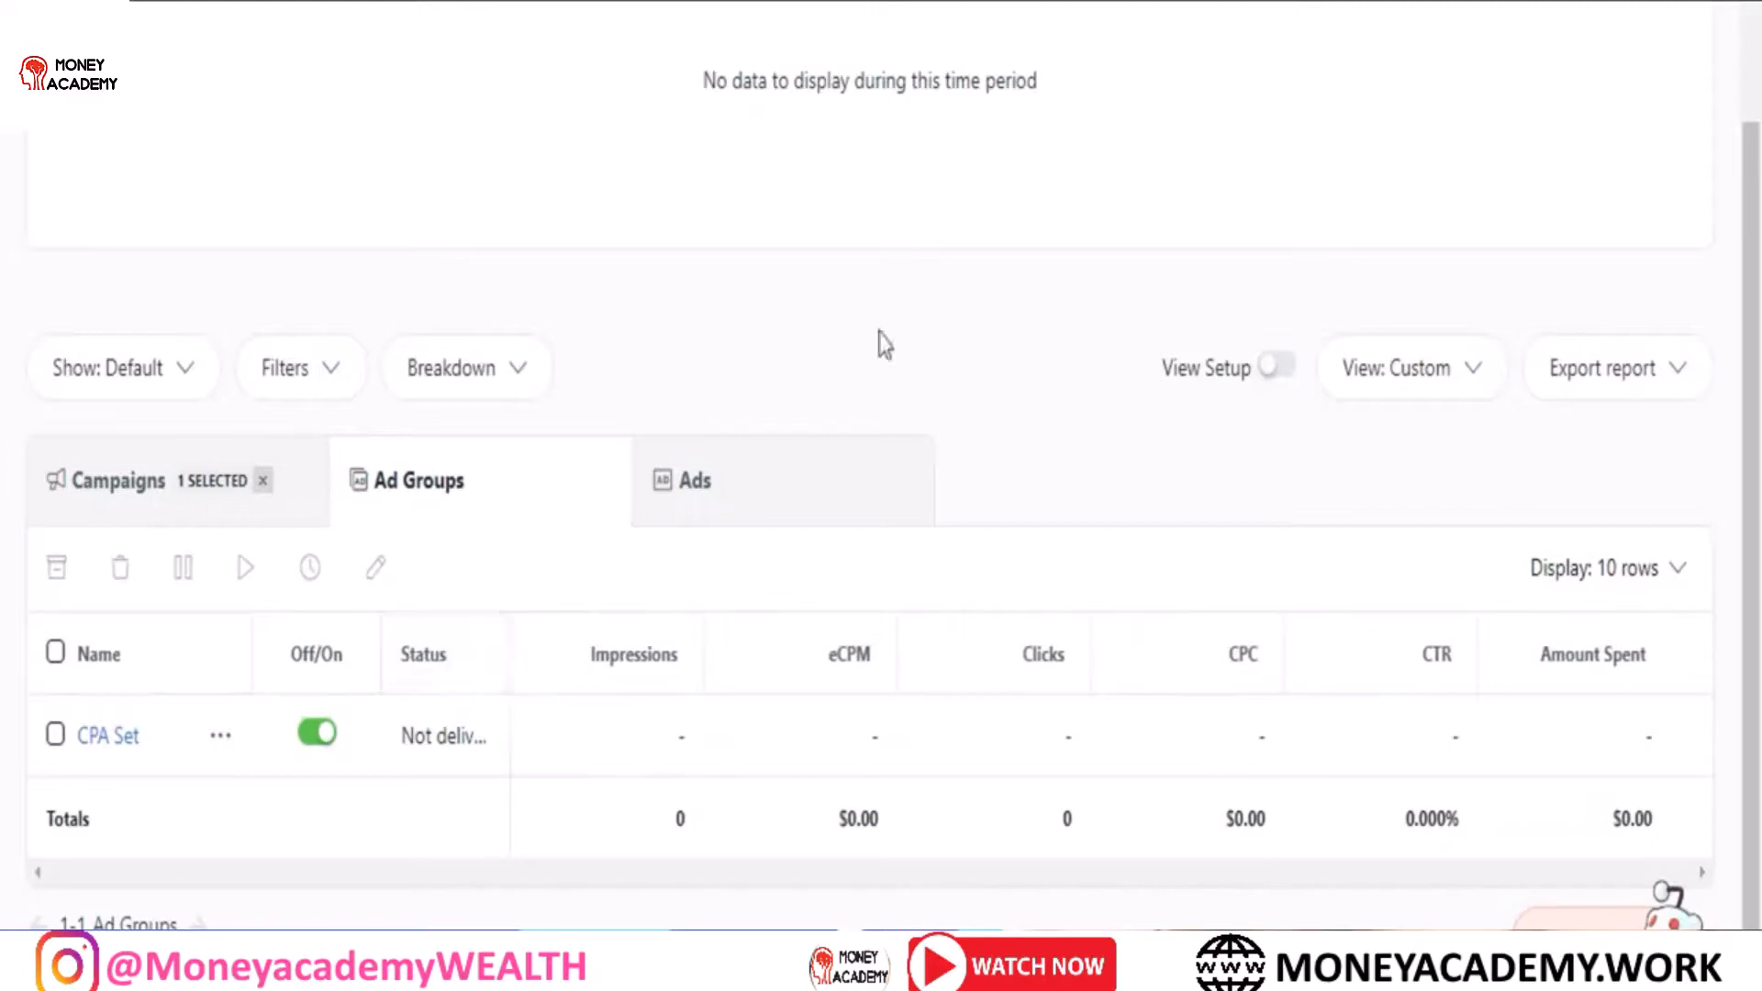